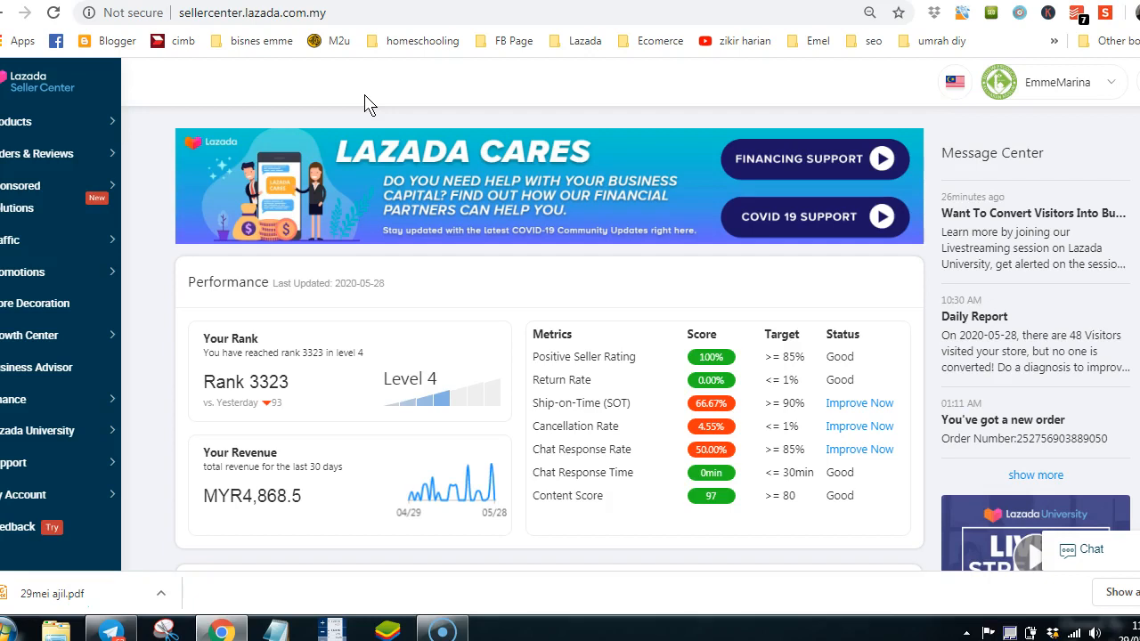
Open the Manage Products page to show the product overview
left_click(19, 122)
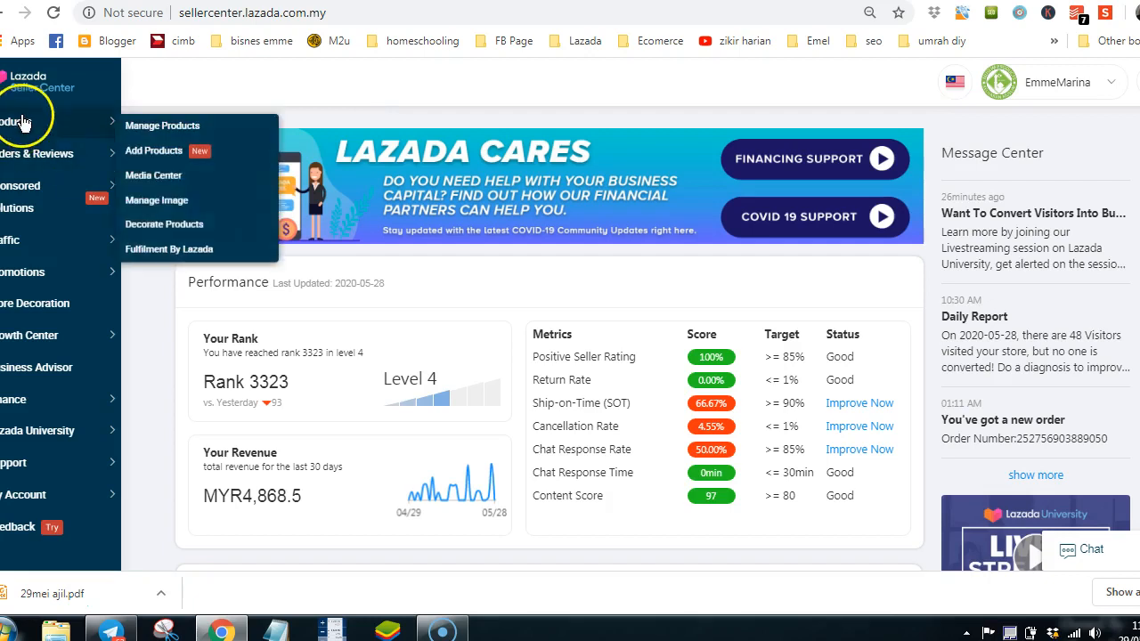
mouse_move(29, 495)
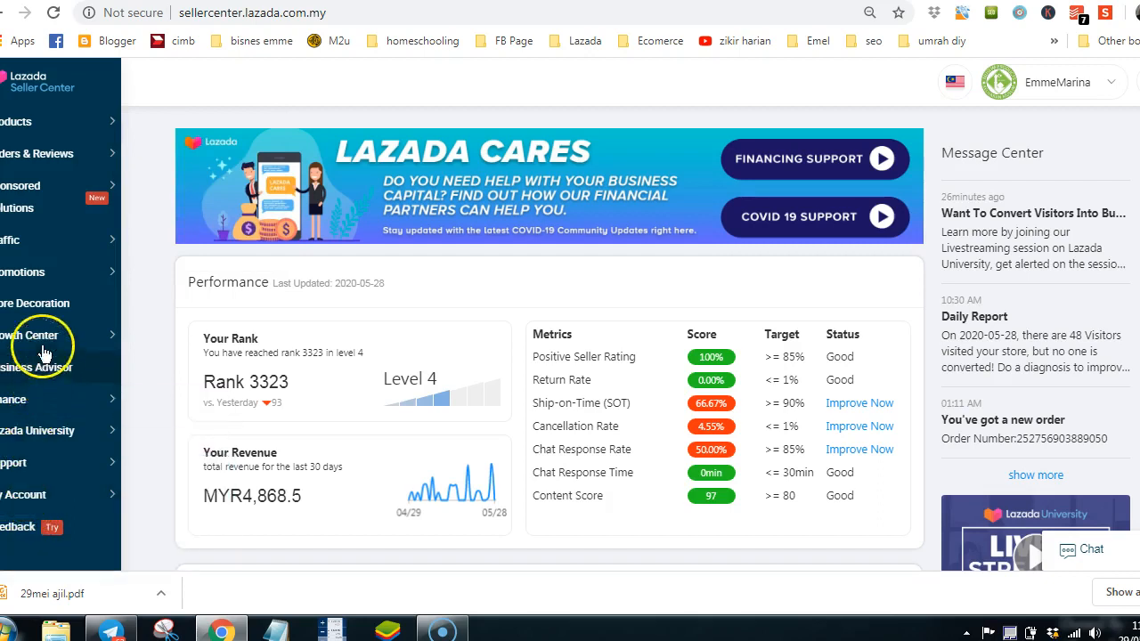
mouse_move(28, 125)
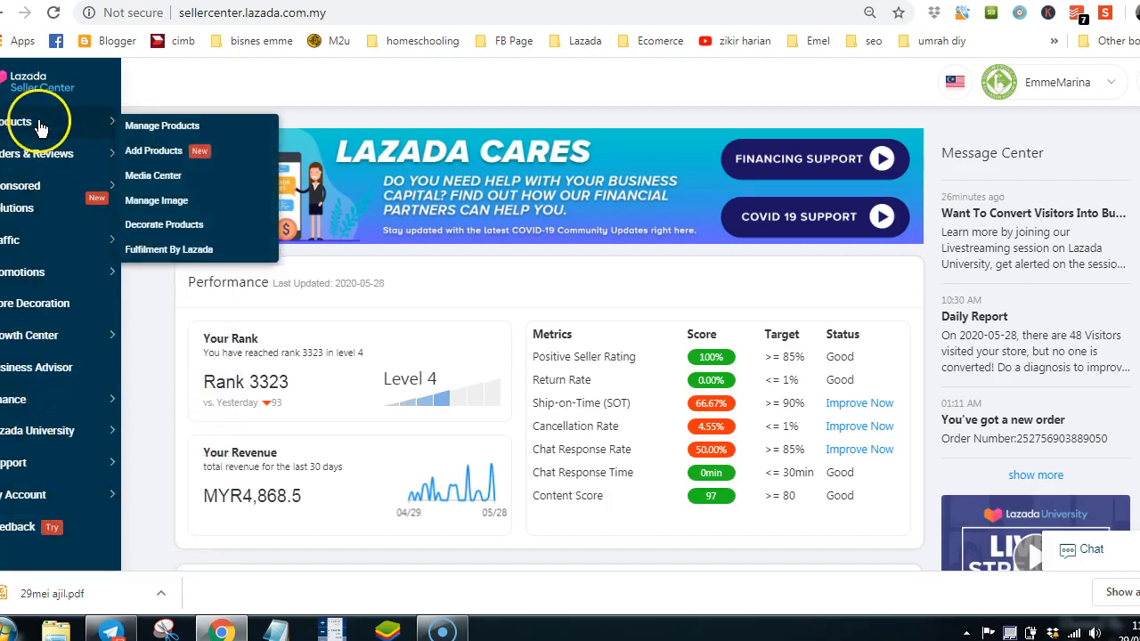
left_click(177, 134)
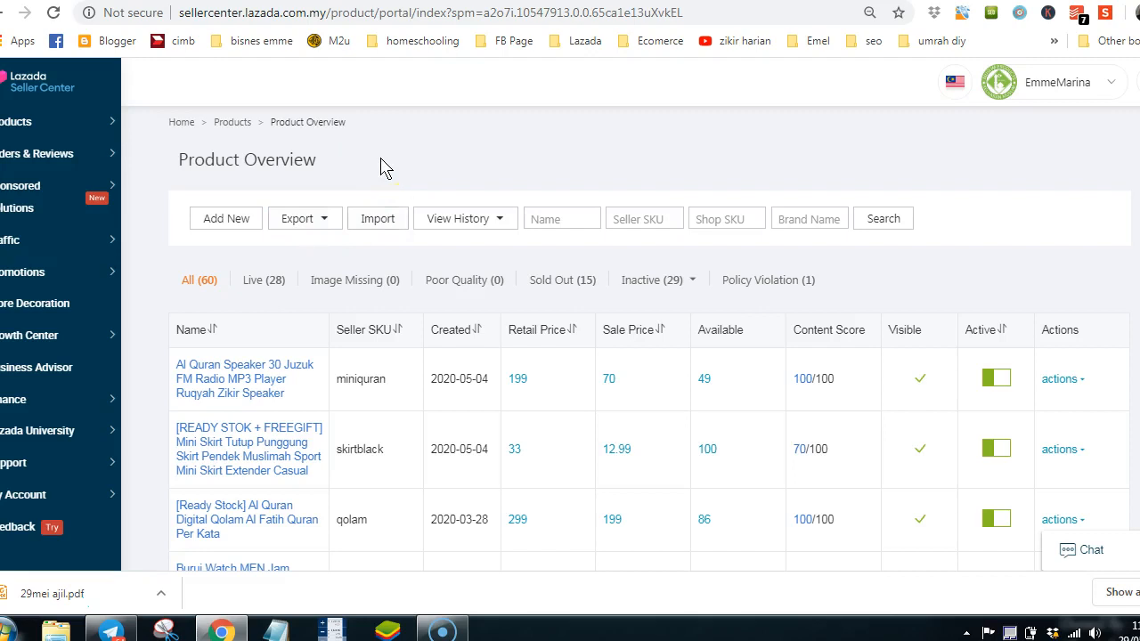
Review the downloadable templates for importing products in bulk, then close the import dialog
left_click(379, 219)
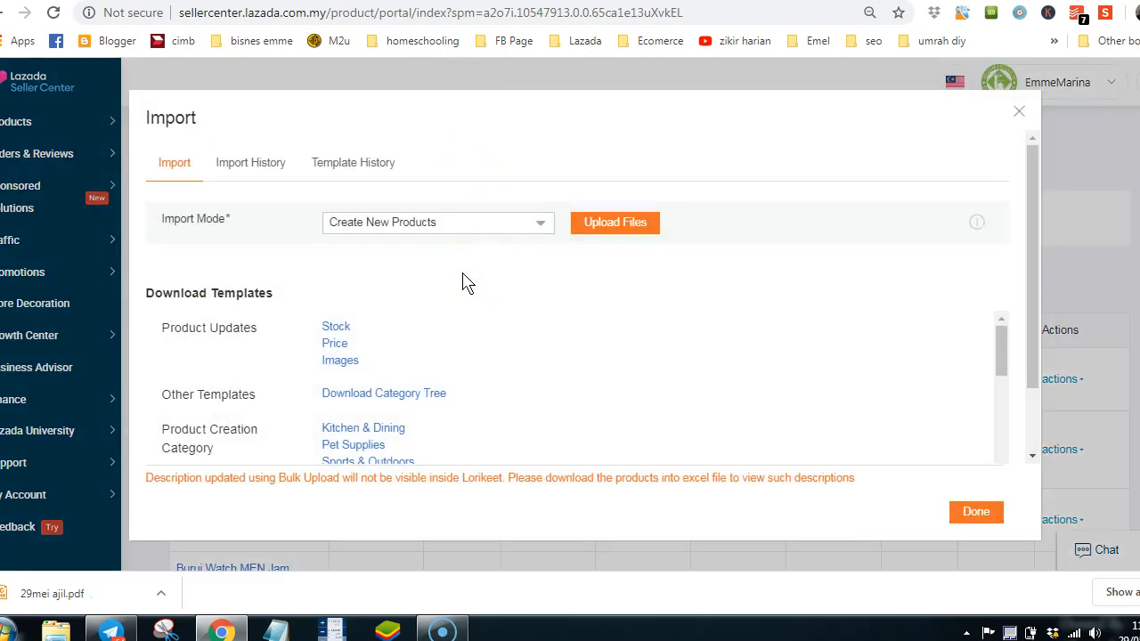
scroll(463, 283, "down", 3)
scroll(357, 356, "down", 5)
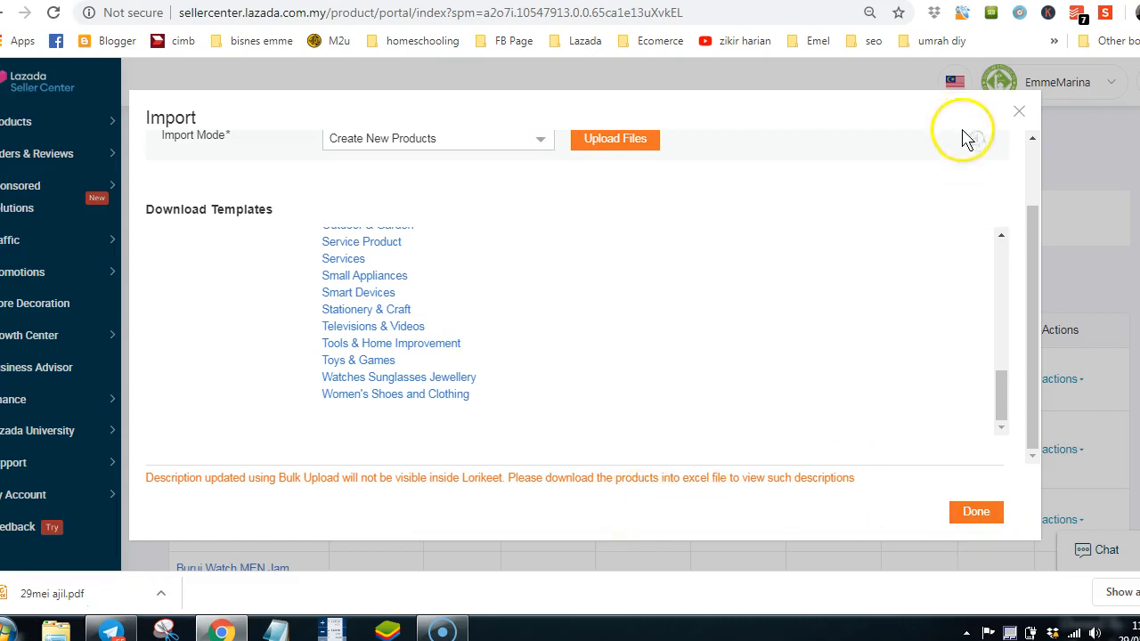
left_click(1020, 114)
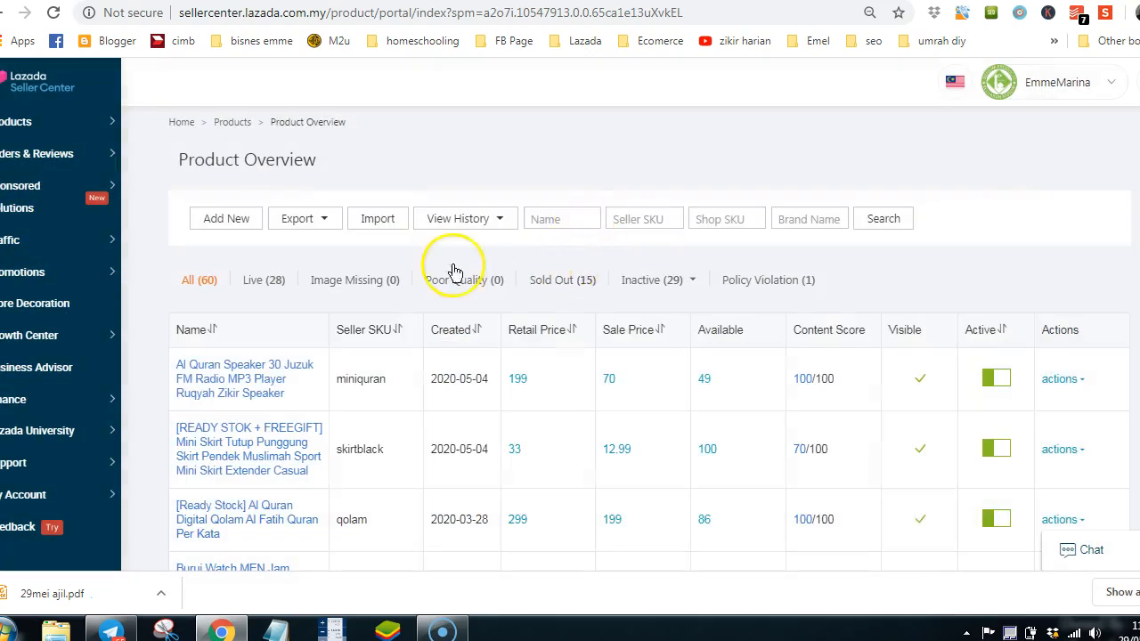
Start a new product listing and enter "Al Quran A6" as the product name
left_click(225, 227)
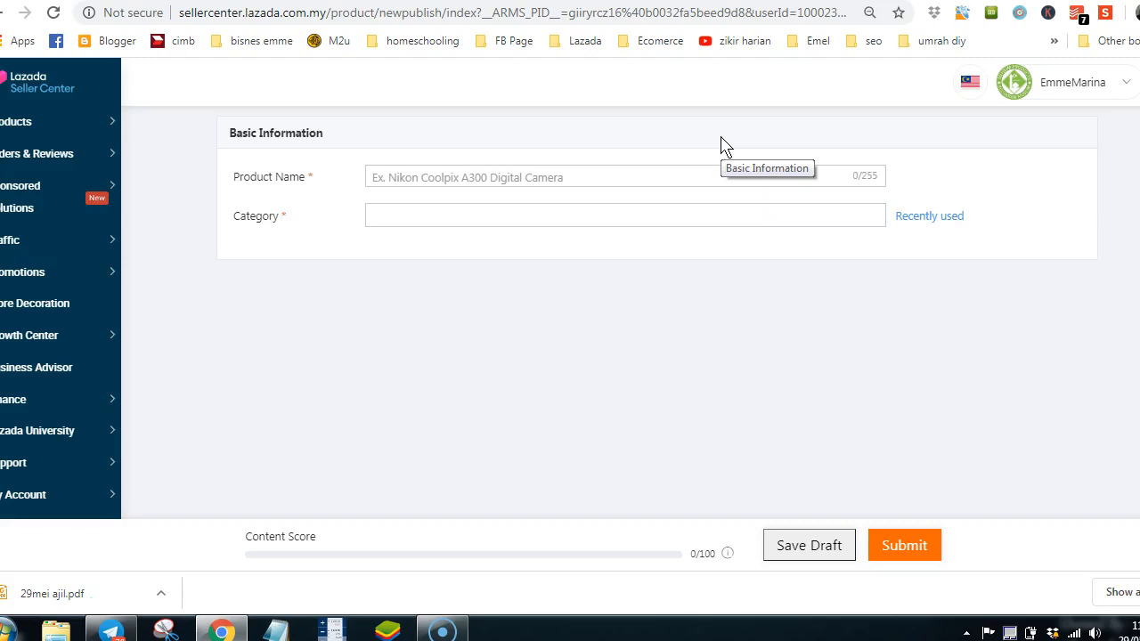
left_click(476, 175)
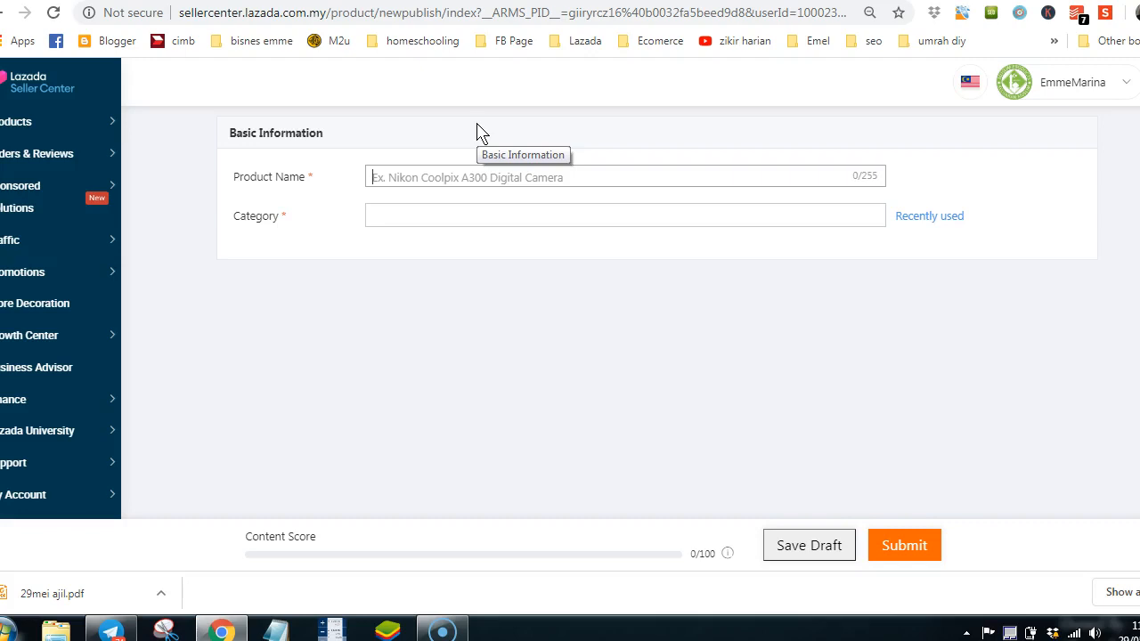
left_click(480, 175)
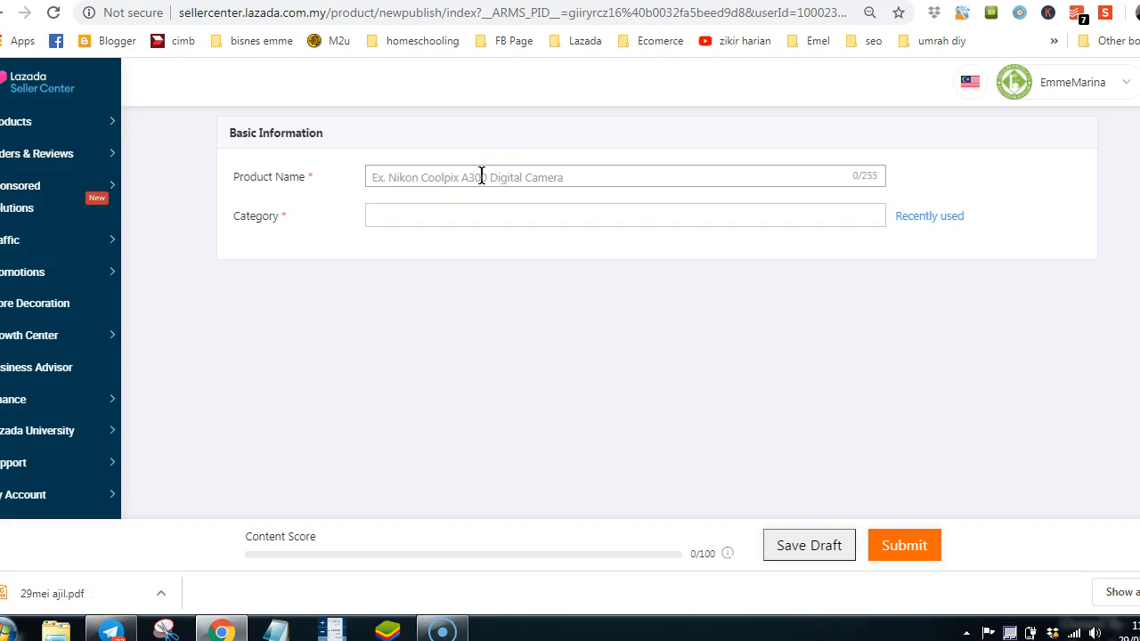
right_click(481, 176)
type("Al ")
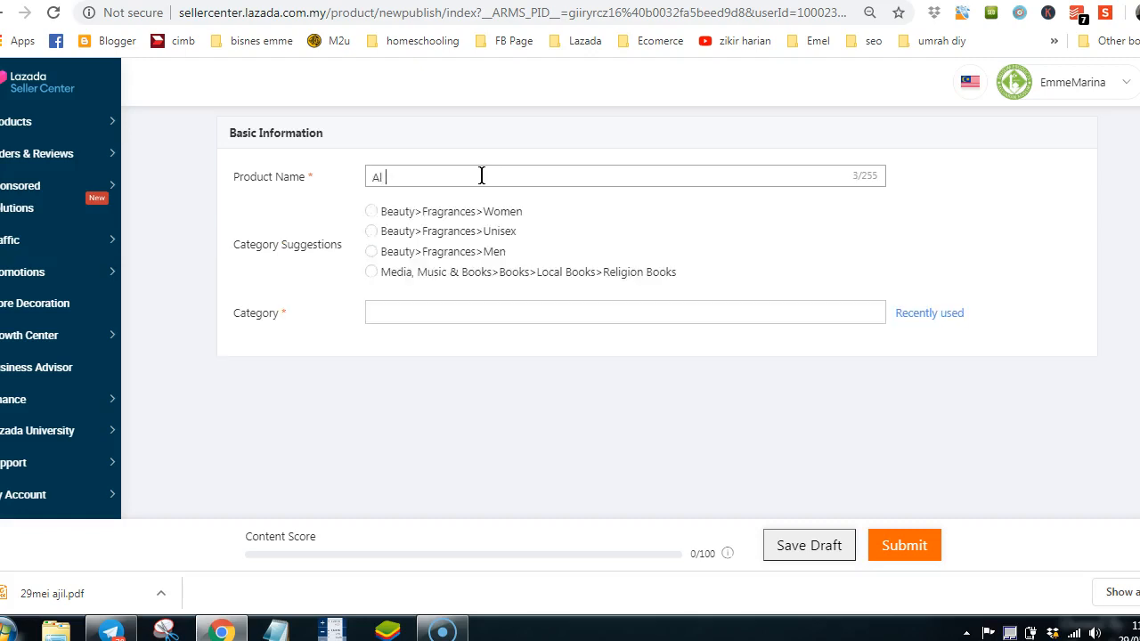
type("Quran A6")
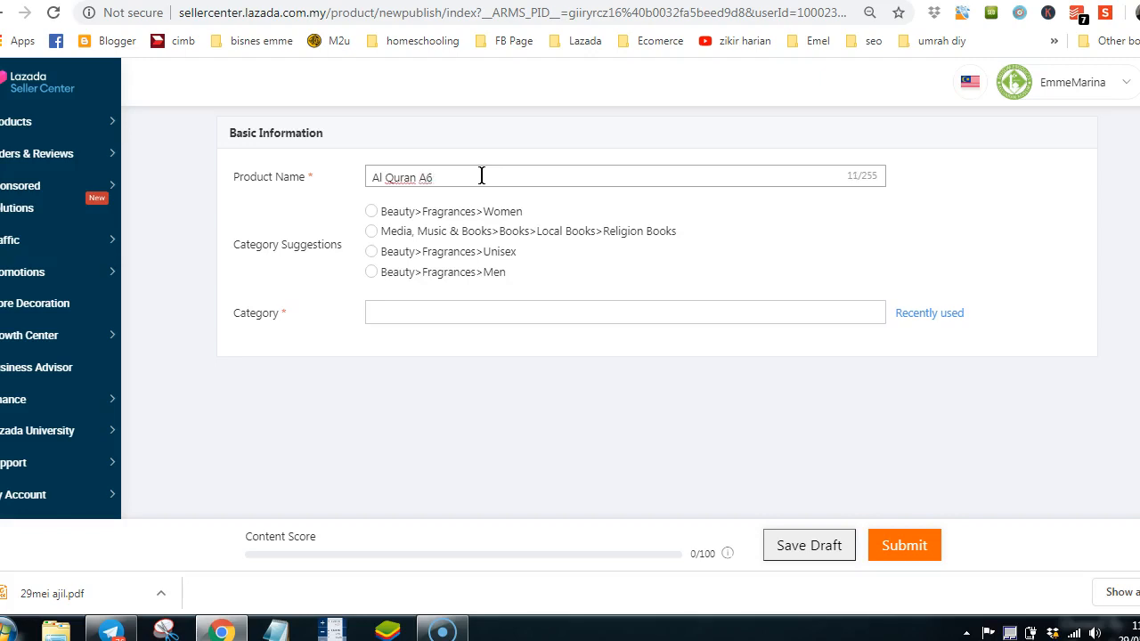
Set the product category to Media, Music & Books / Books / Local Books / Religion Books
left_click(535, 230)
left_click(773, 310)
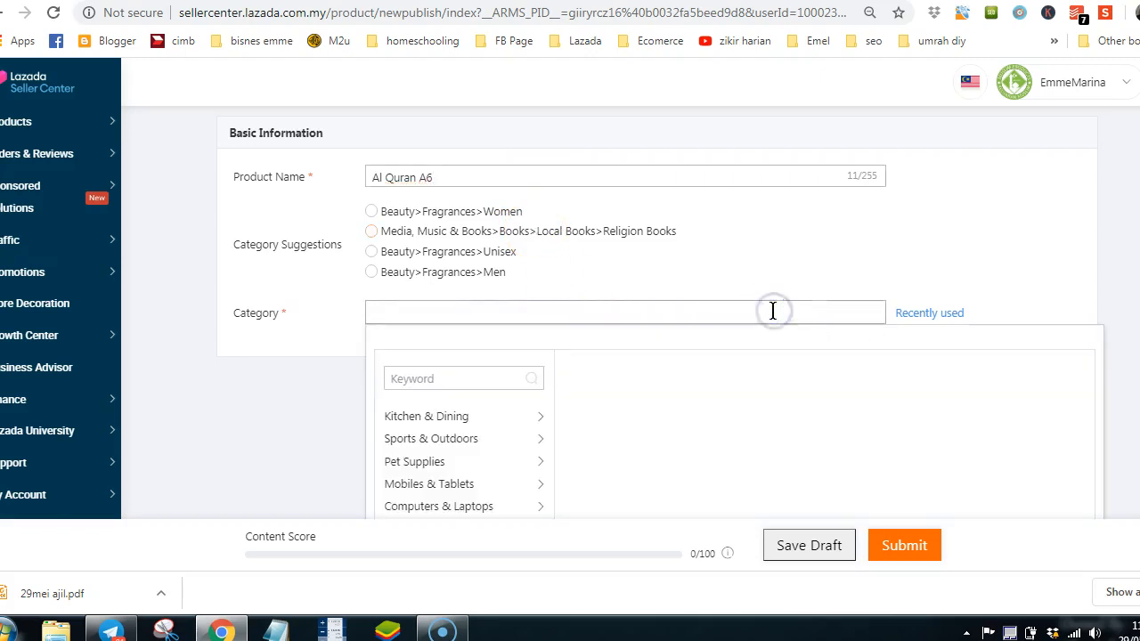
left_click(590, 233)
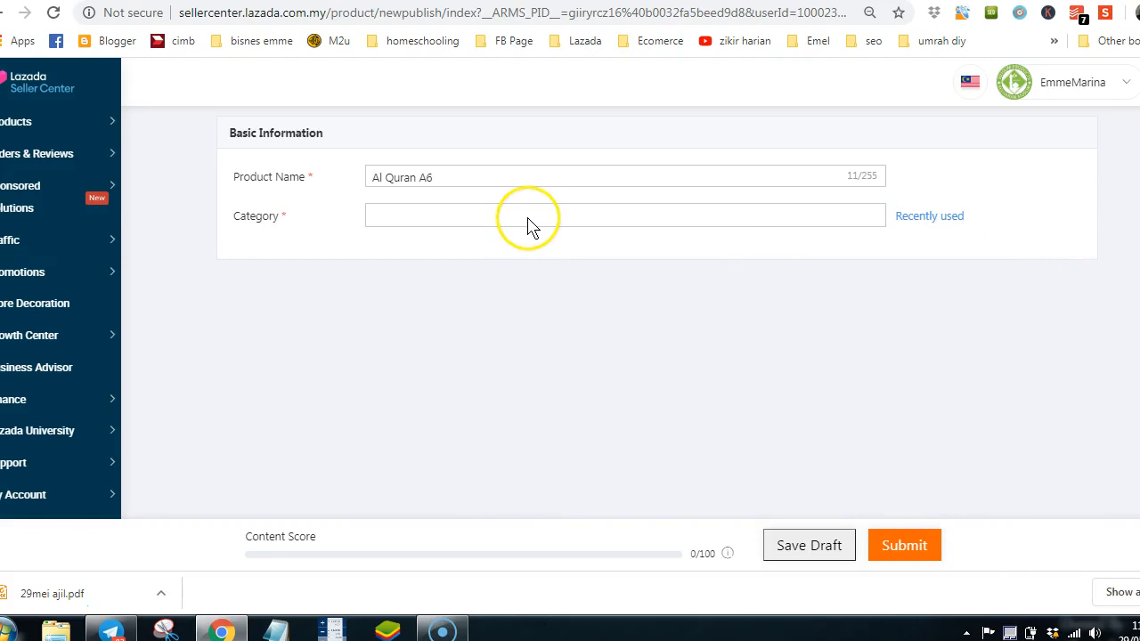
left_click(466, 213)
scroll(722, 293, "down", 4)
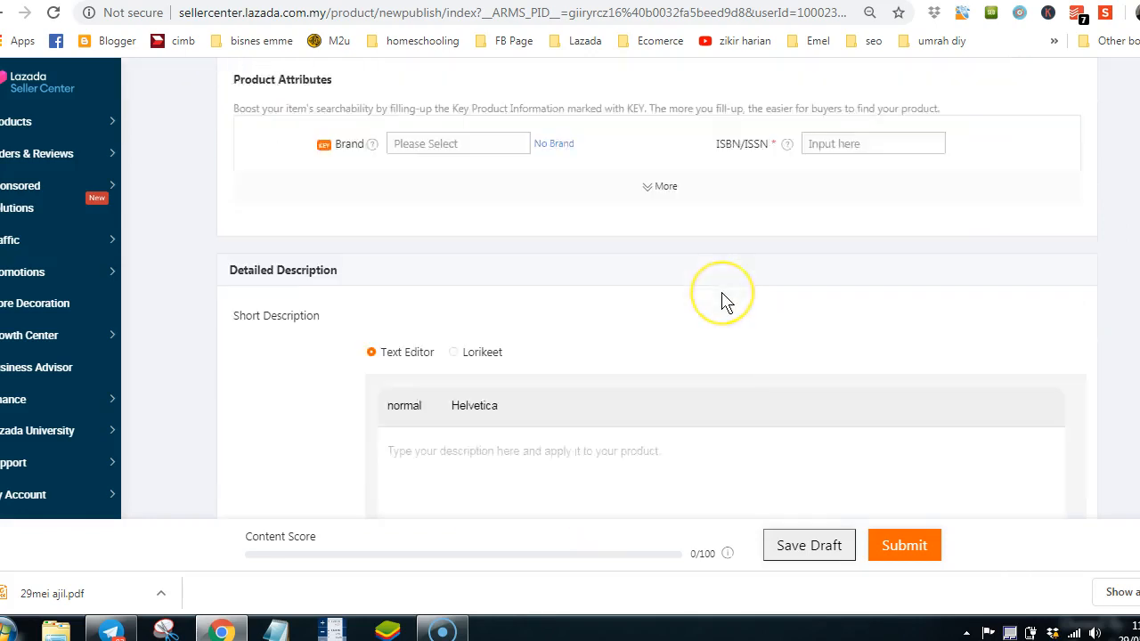
scroll(722, 301, "up", 4)
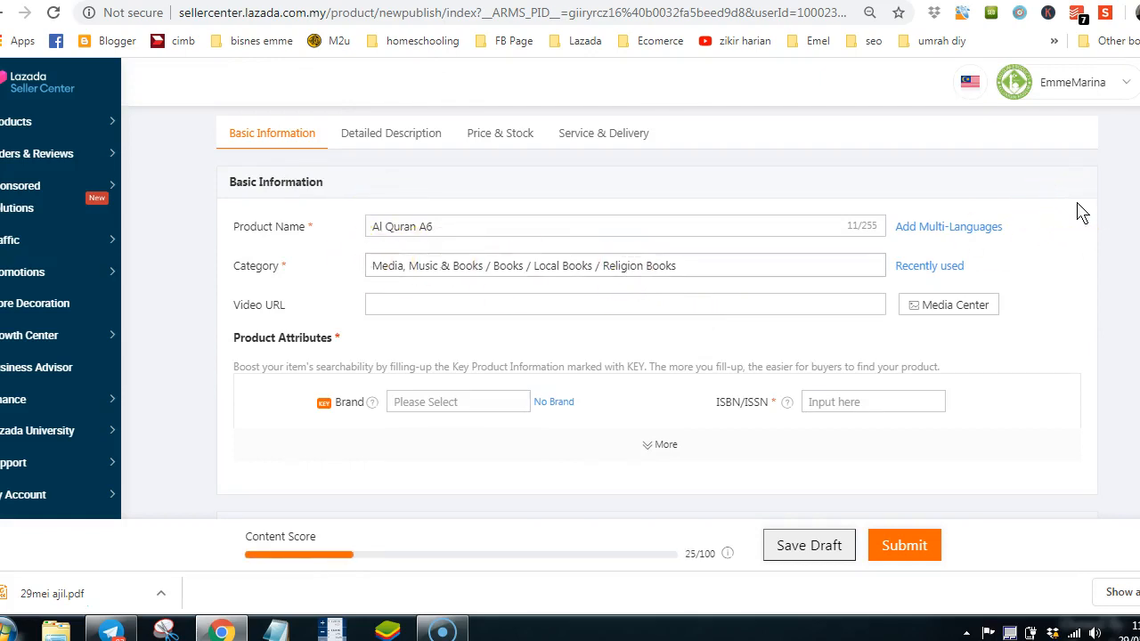
Enter "youtube link" as placeholder text for the product's video URL
left_click(718, 306)
left_click(498, 305)
type("youtube link")
Set the product's brand to No Brand and its ISBN/ISSN to 0
scroll(498, 304, "down", 1)
left_click(469, 313)
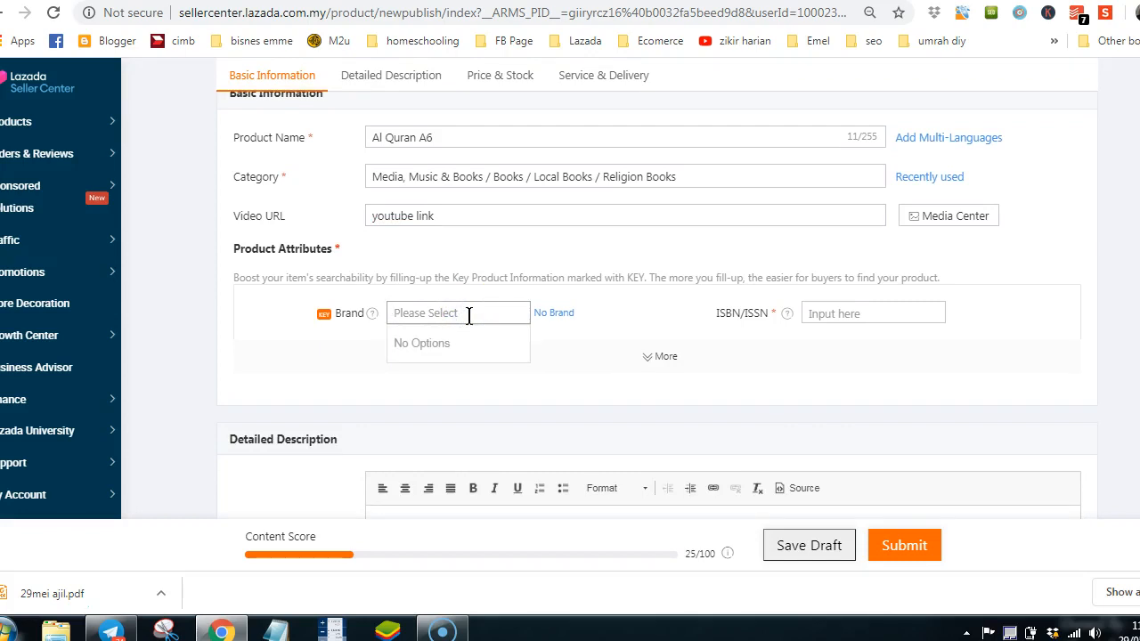
left_click(553, 313)
left_click(821, 313)
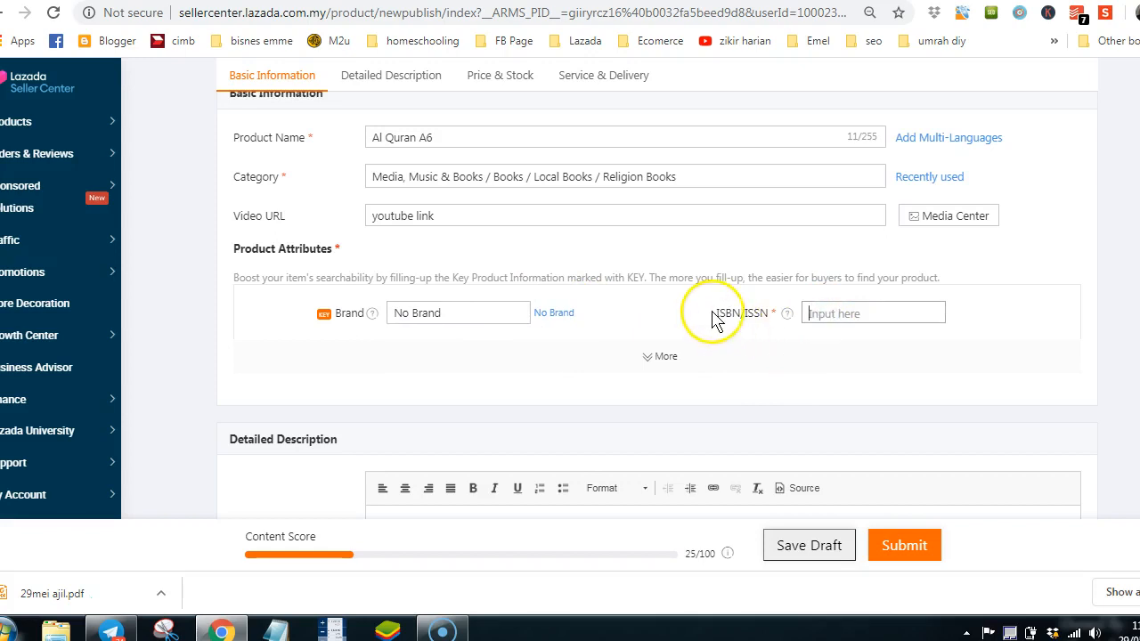
type("0")
Expand the product attributes and examine the optional fields such as publisher, language and author
left_click(690, 360)
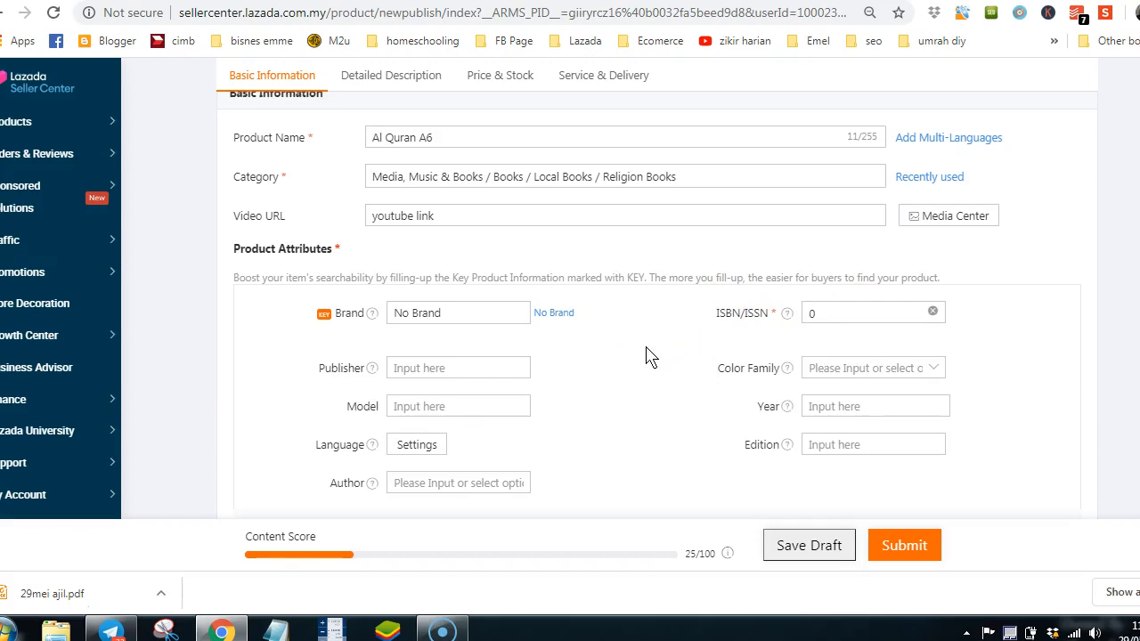
scroll(919, 329, "down", 1)
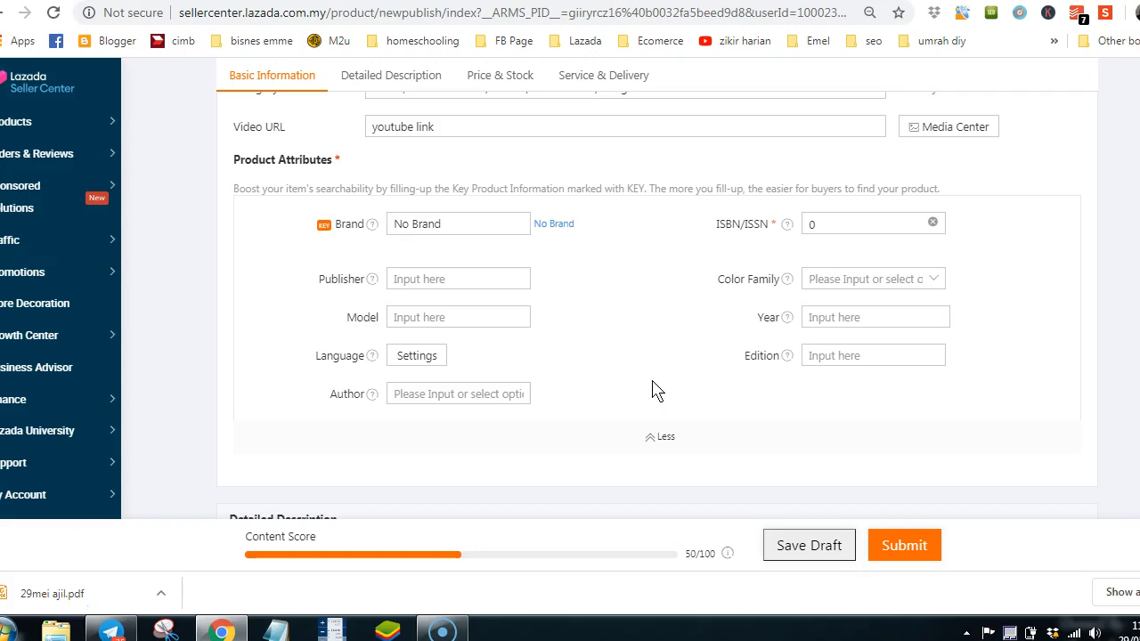
left_click(516, 392)
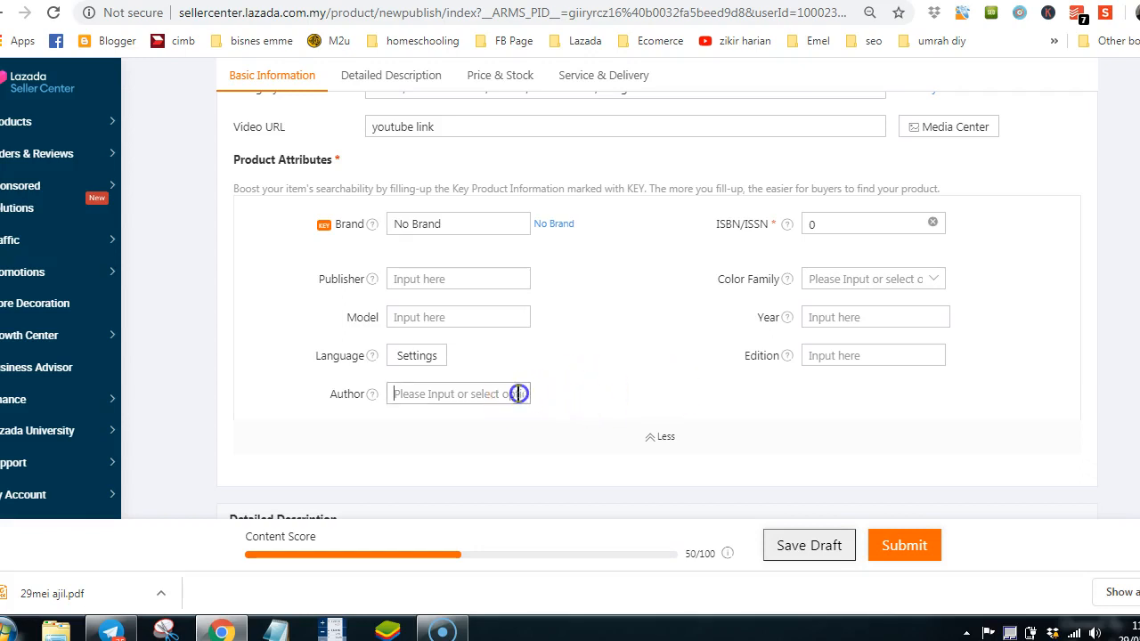
left_click(591, 377)
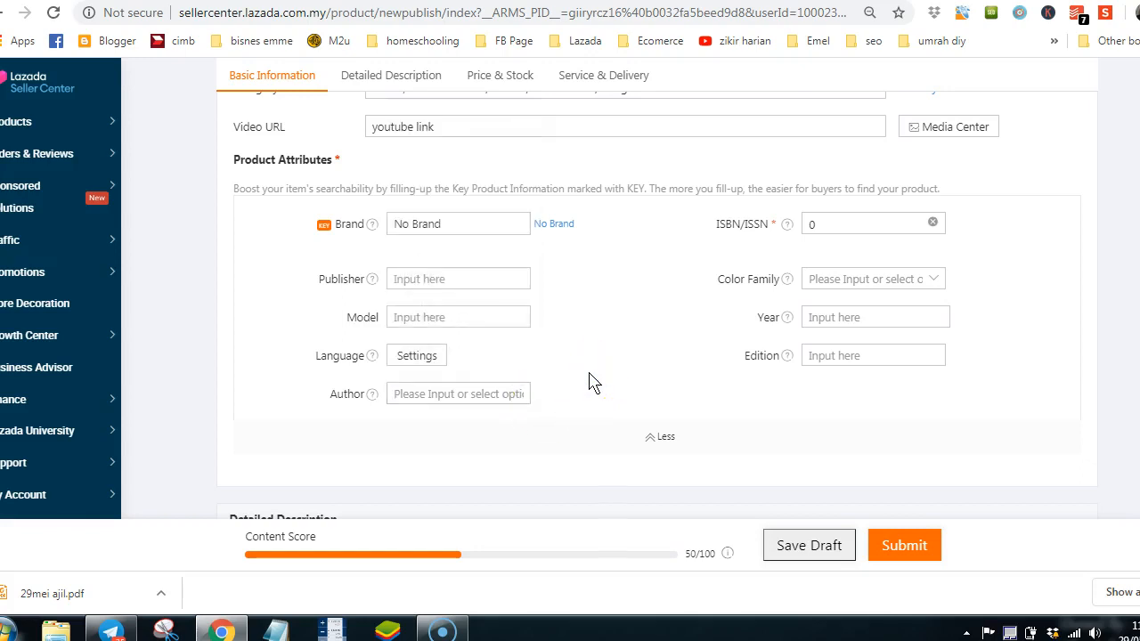
Enter the short description "Alquran terjemahan. 6 kaler." for the product
scroll(591, 383, "down", 1)
left_click(593, 247)
scroll(606, 255, "down", 2)
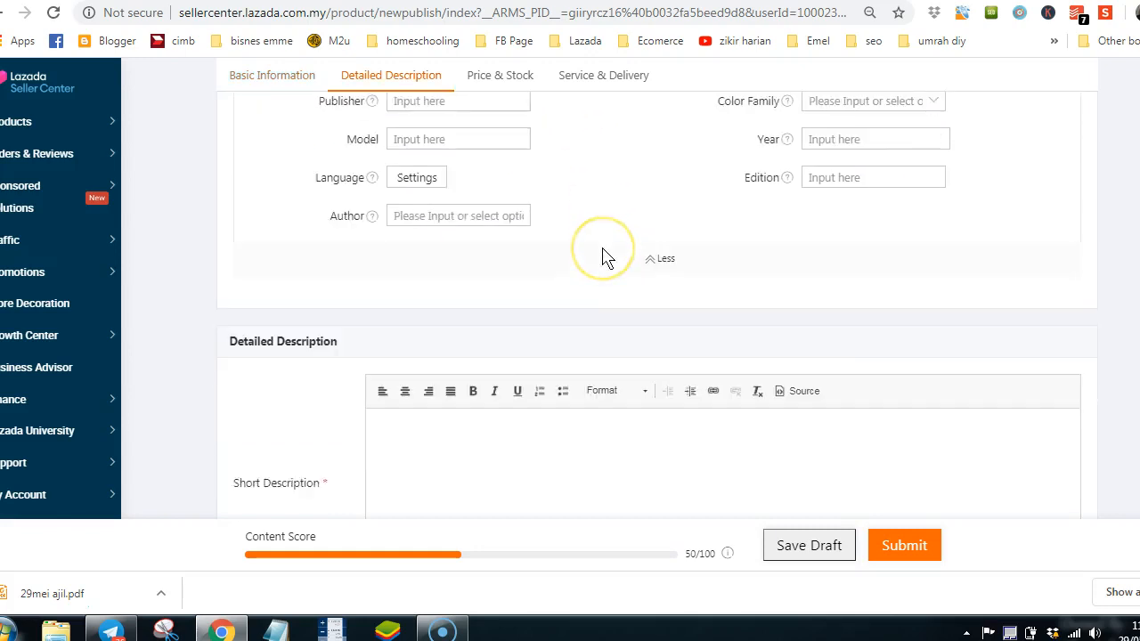
scroll(602, 256, "down", 1)
left_click(618, 289)
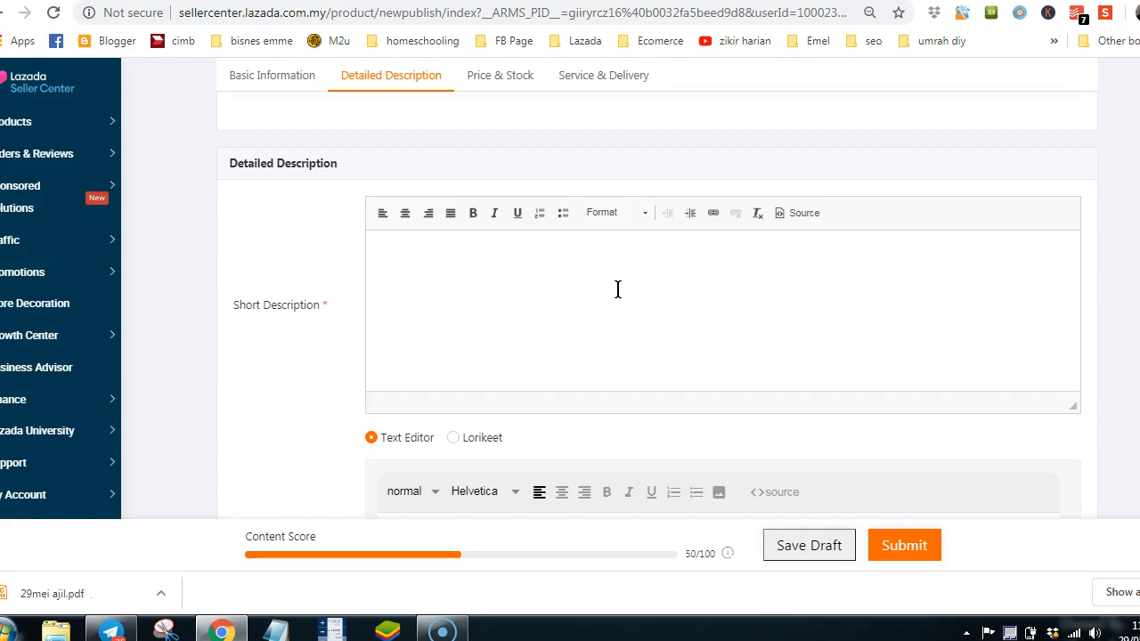
scroll(618, 290, "down", 3)
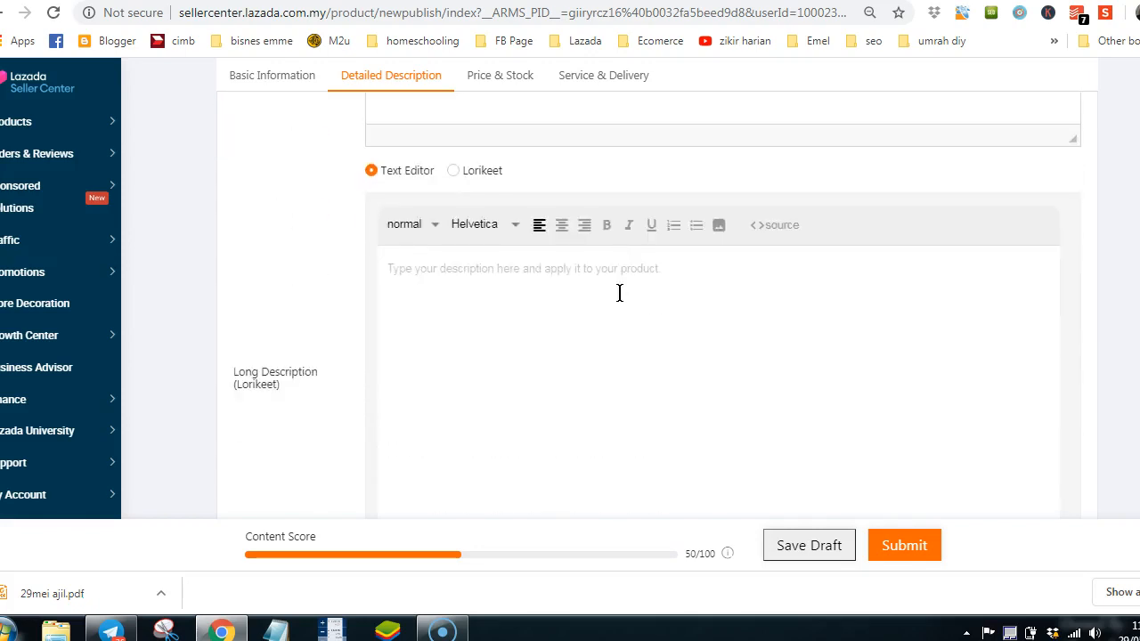
scroll(619, 285, "up", 2)
left_click(623, 229)
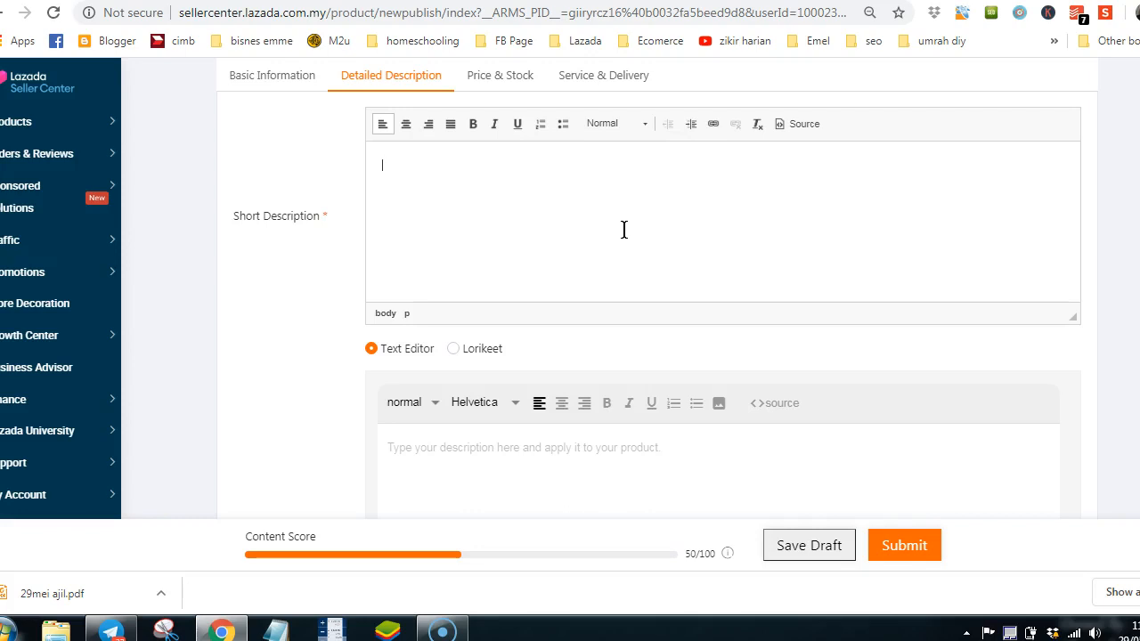
type("Alquran terjemahan")
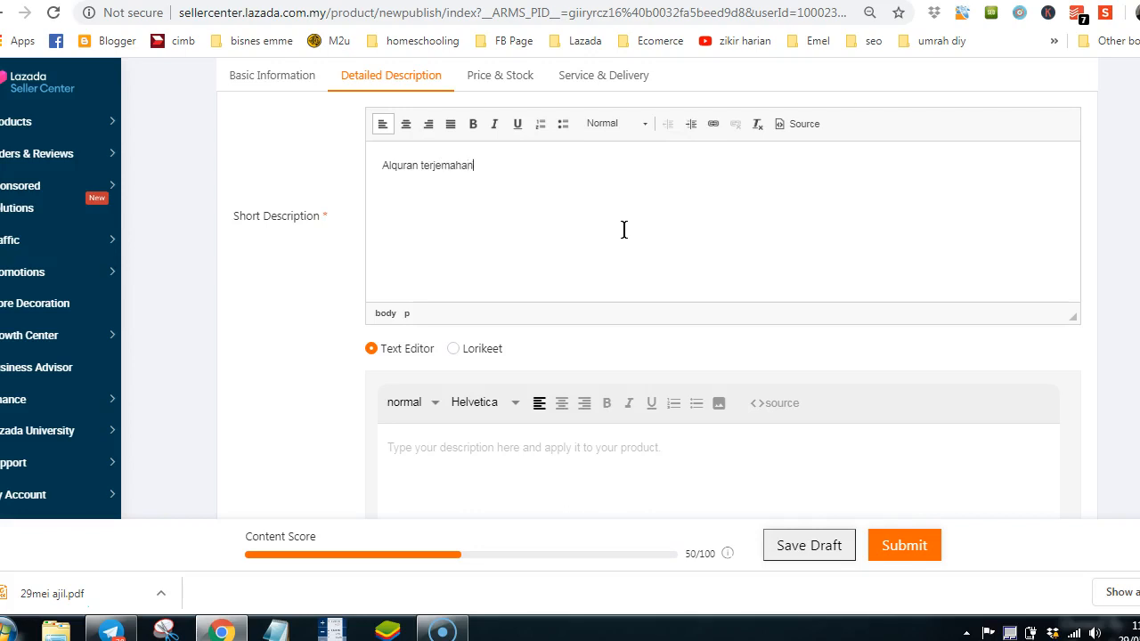
type(". 6 kaler.")
Examine the long description's text editor and the fields below it
scroll(623, 230, "down", 2)
left_click(497, 383)
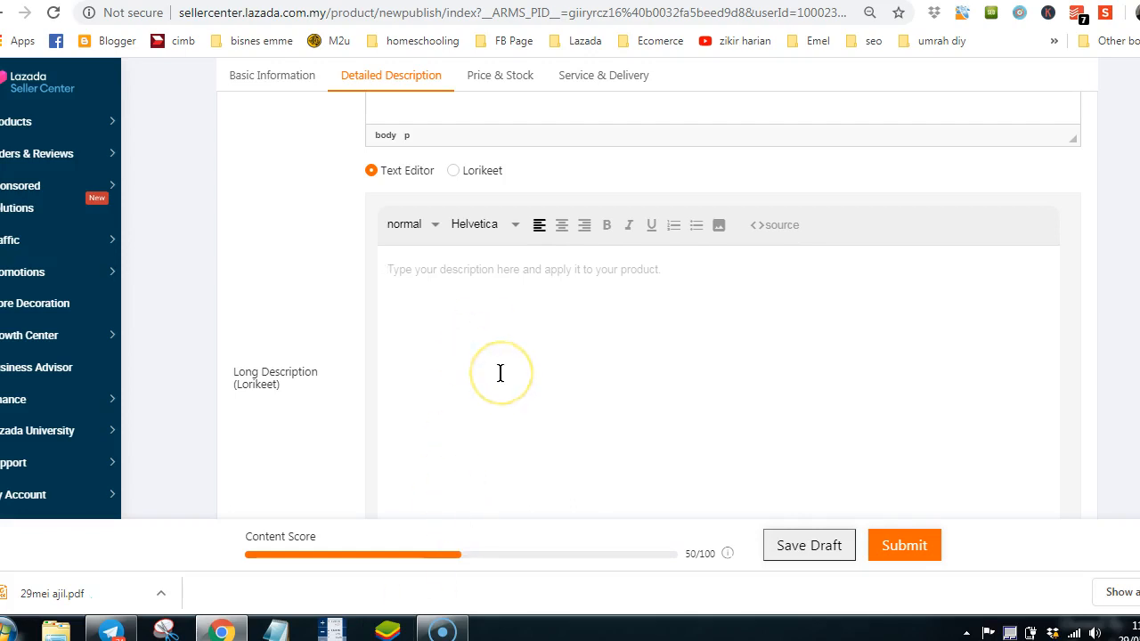
scroll(500, 372, "down", 1)
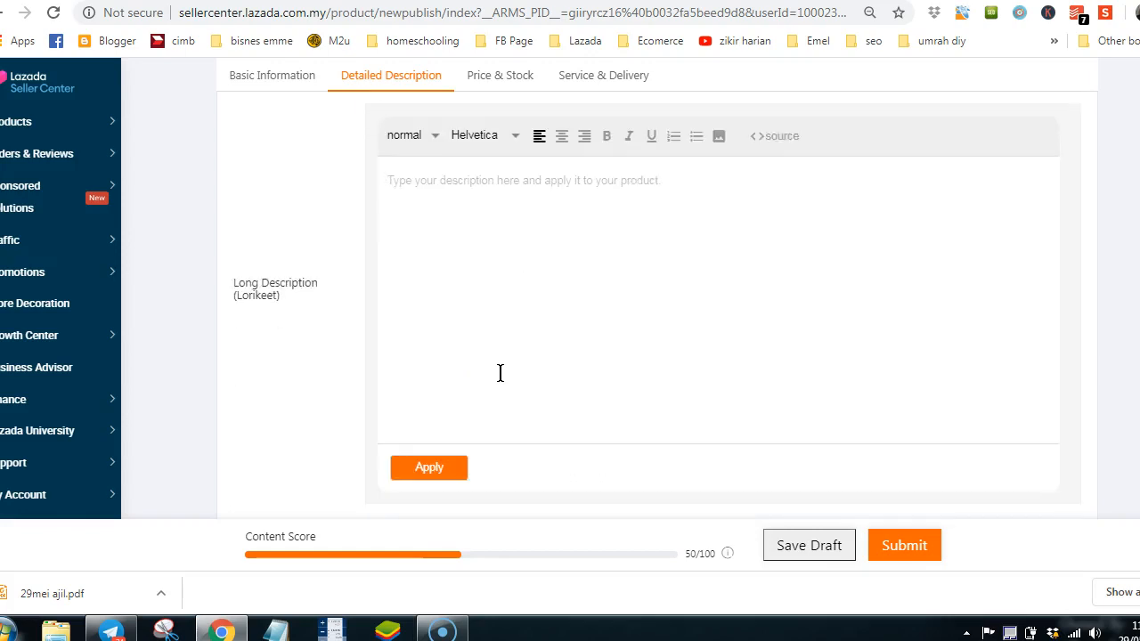
scroll(500, 372, "down", 1)
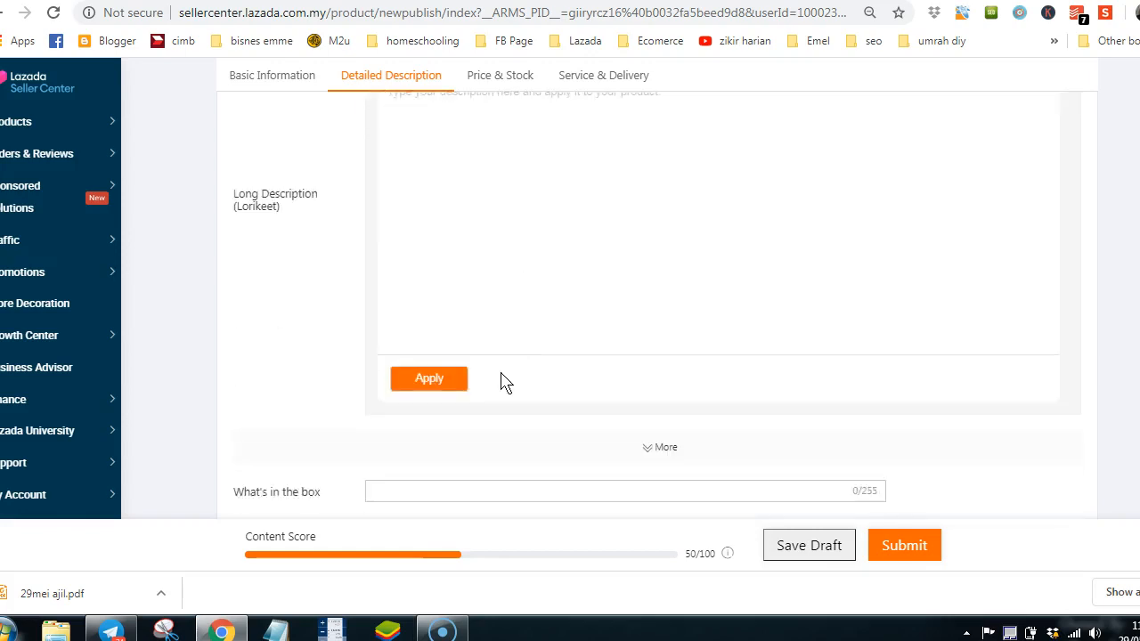
scroll(501, 382, "up", 2)
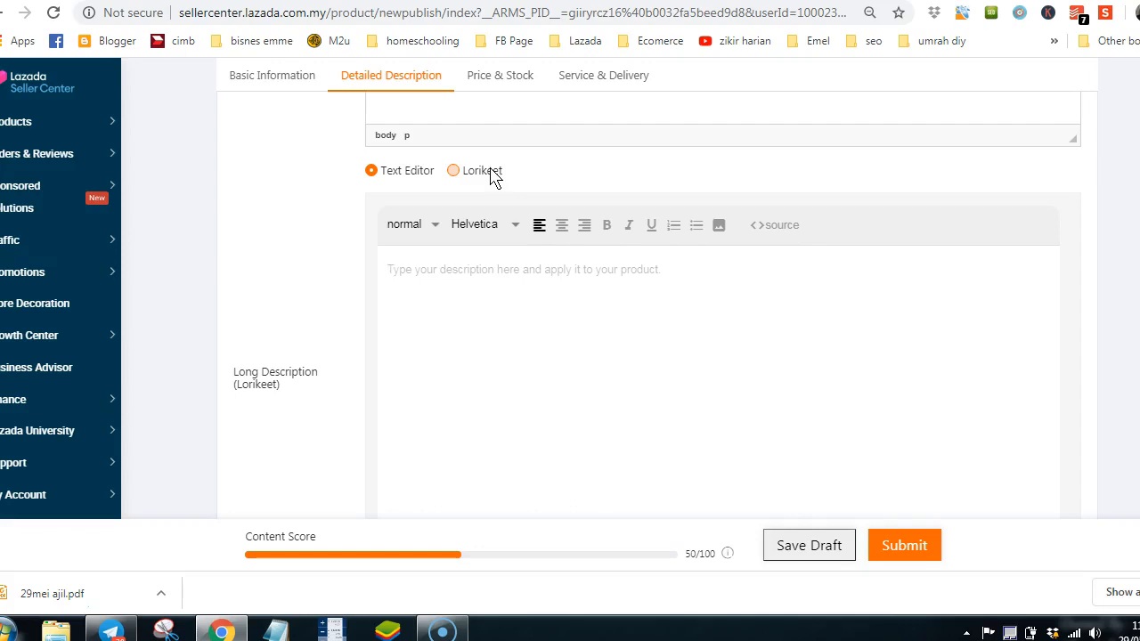
Switch the long description to Lorikeet mode, browse its ready-made templates and expand the additional description fields
left_click(492, 174)
left_click(775, 291)
scroll(776, 292, "down", 2)
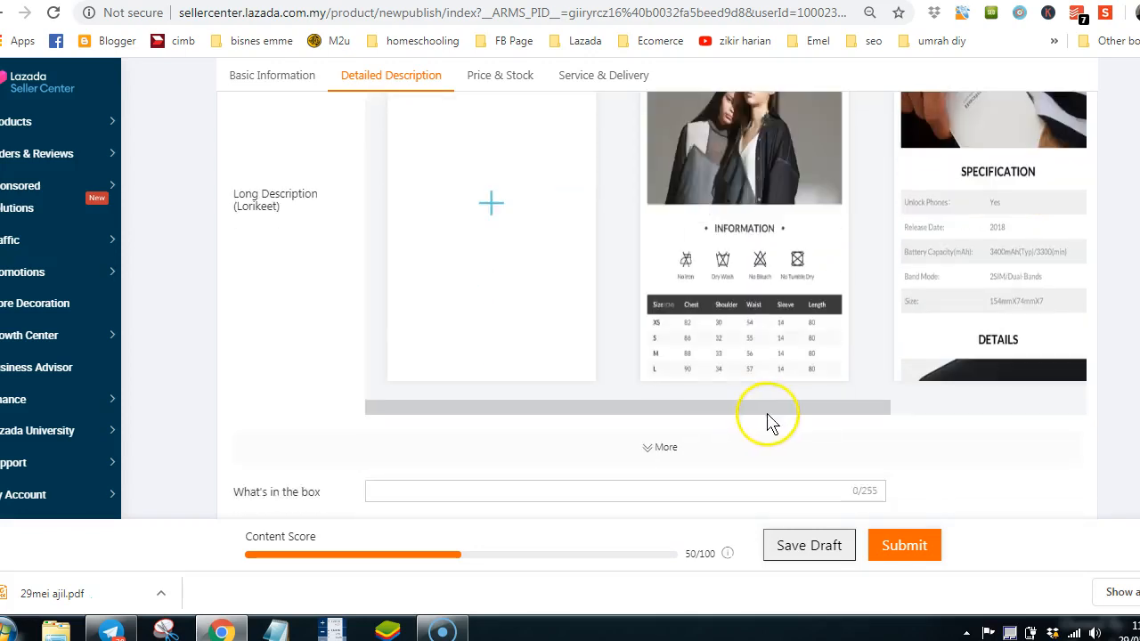
left_click_drag(797, 414, 1056, 400)
left_click(649, 447)
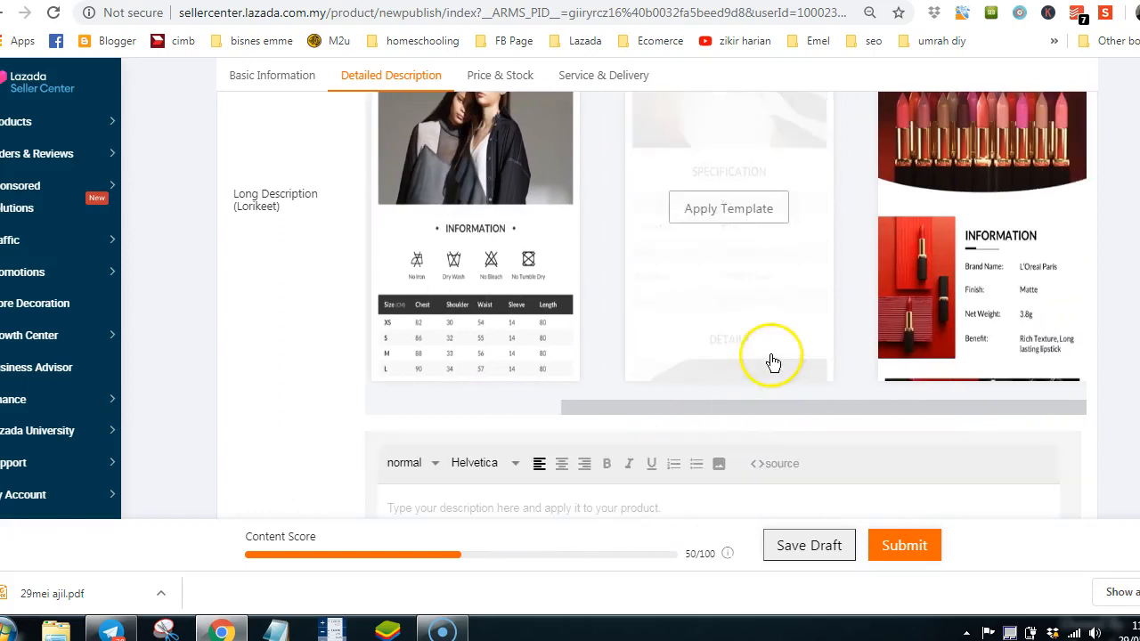
scroll(776, 379, "down", 3)
scroll(777, 395, "up", 6)
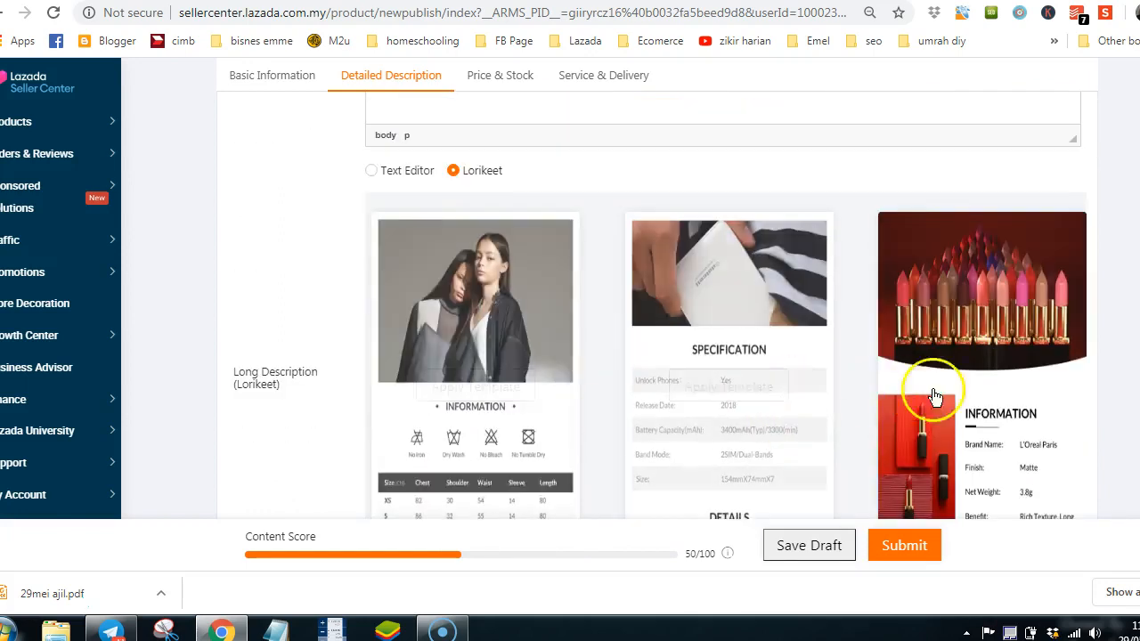
scroll(979, 395, "down", 2)
mouse_move(1040, 396)
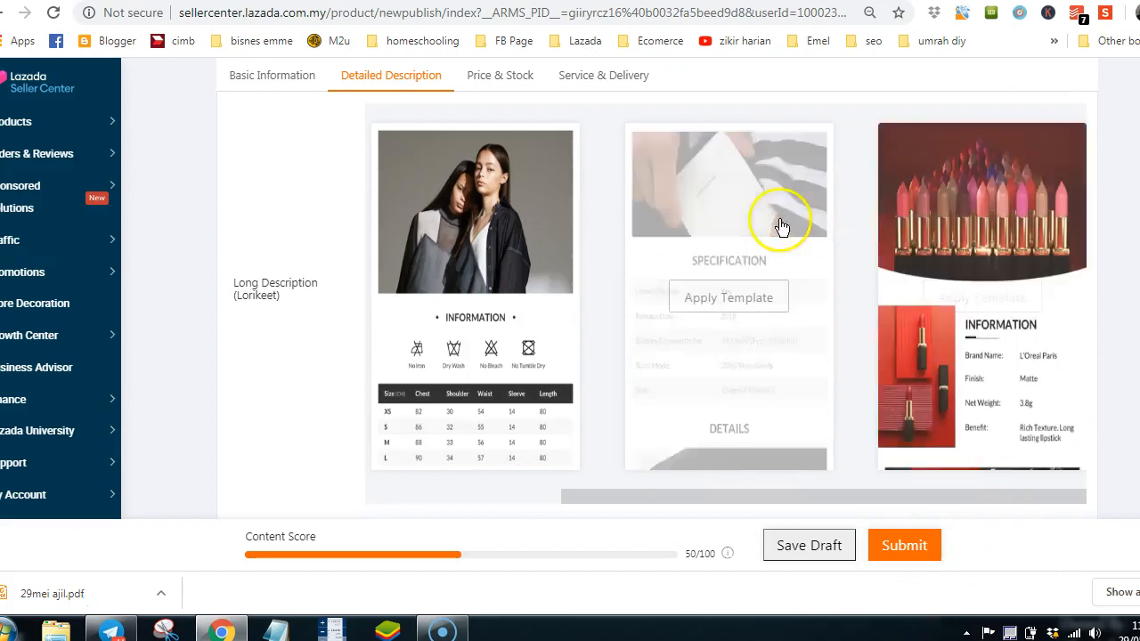
Examine the ready-made Lorikeet templates for the long description, comparing the fashion, phone specification and lipstick layouts
mouse_move(440, 240)
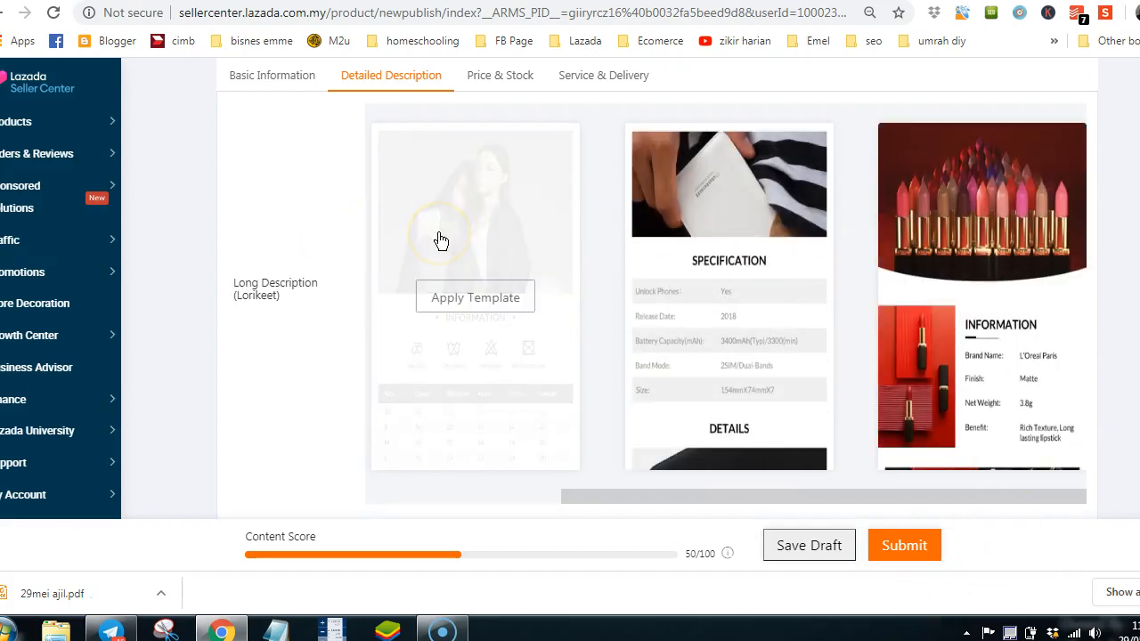
left_click(515, 499)
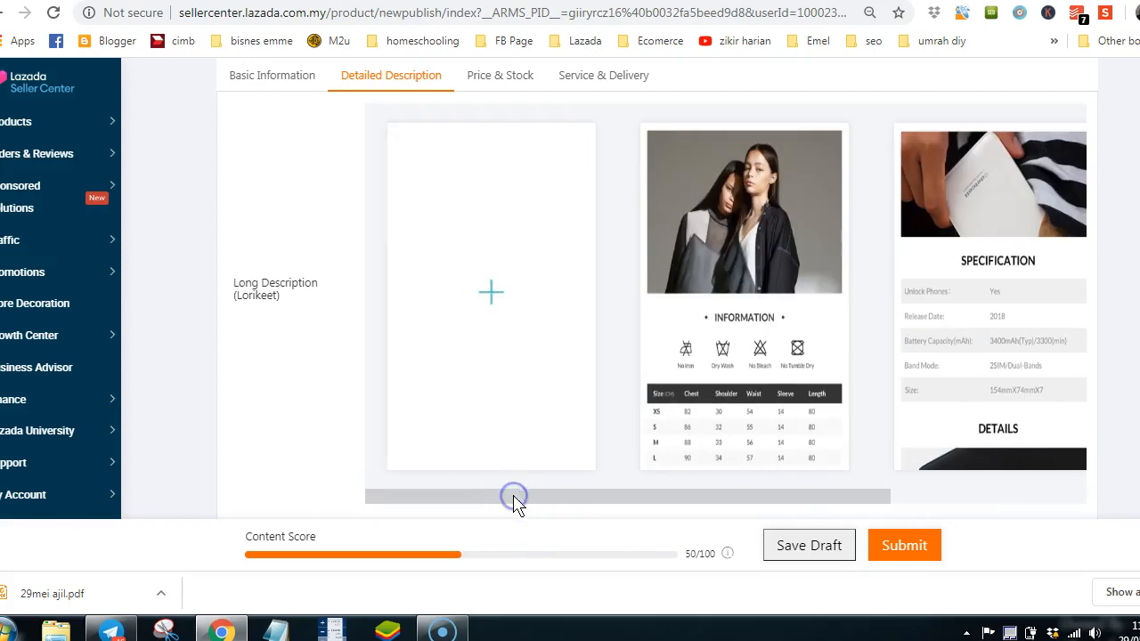
mouse_move(918, 211)
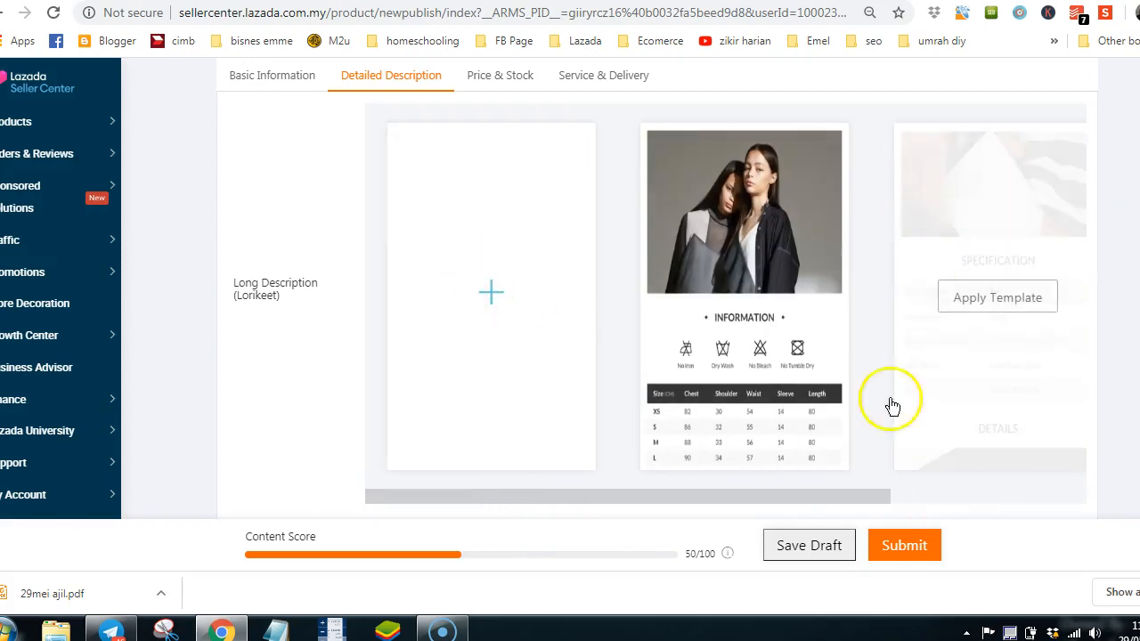
mouse_move(768, 407)
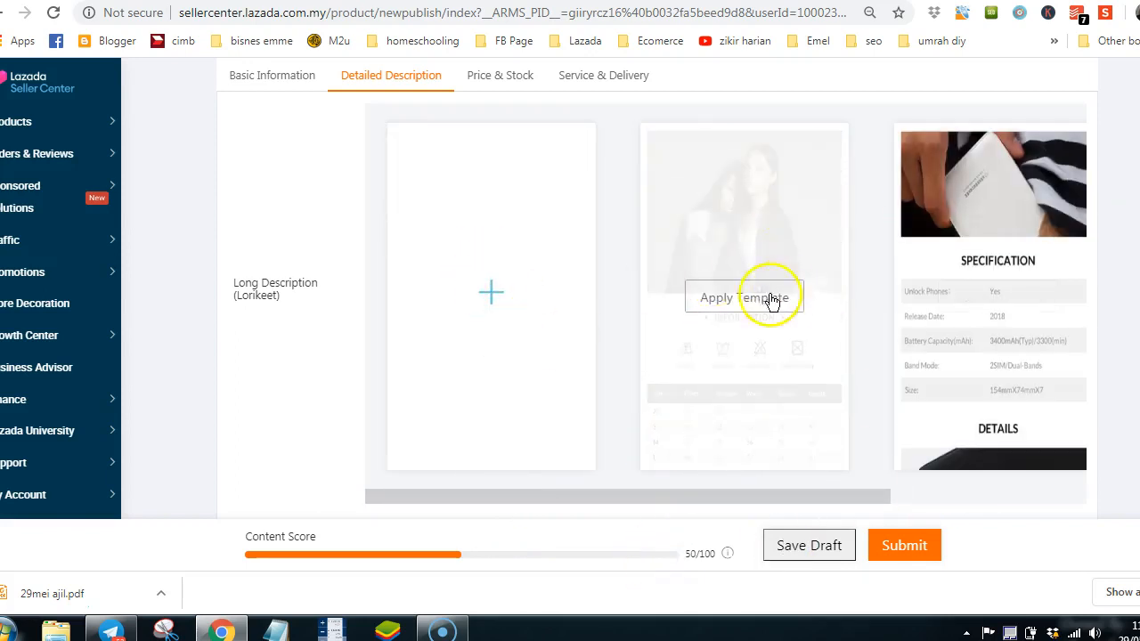
mouse_move(763, 374)
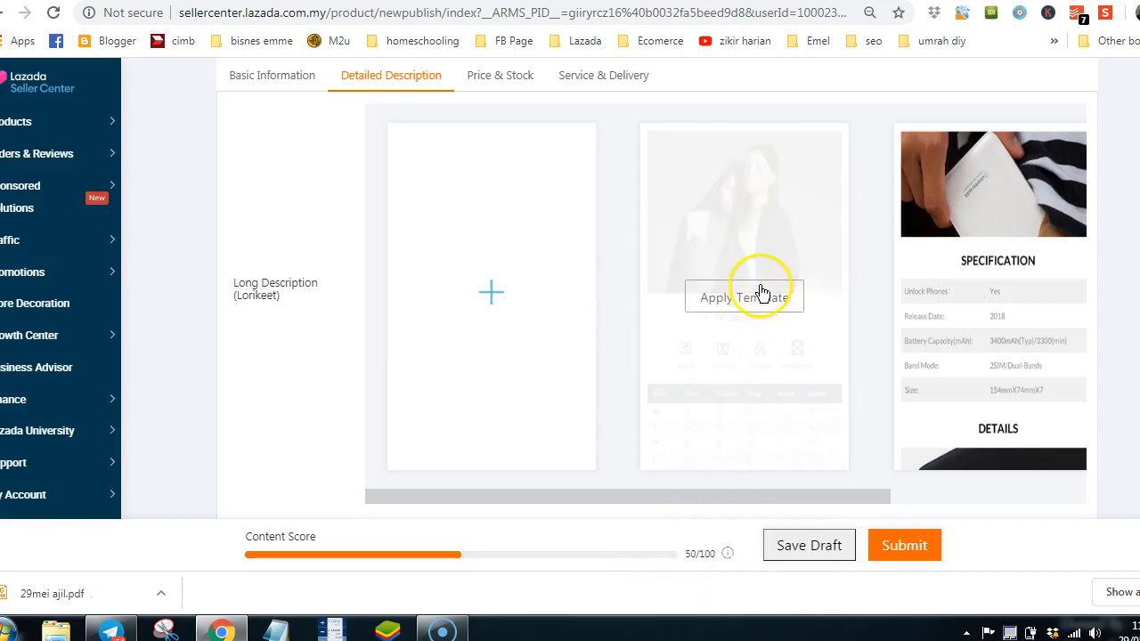
mouse_move(987, 376)
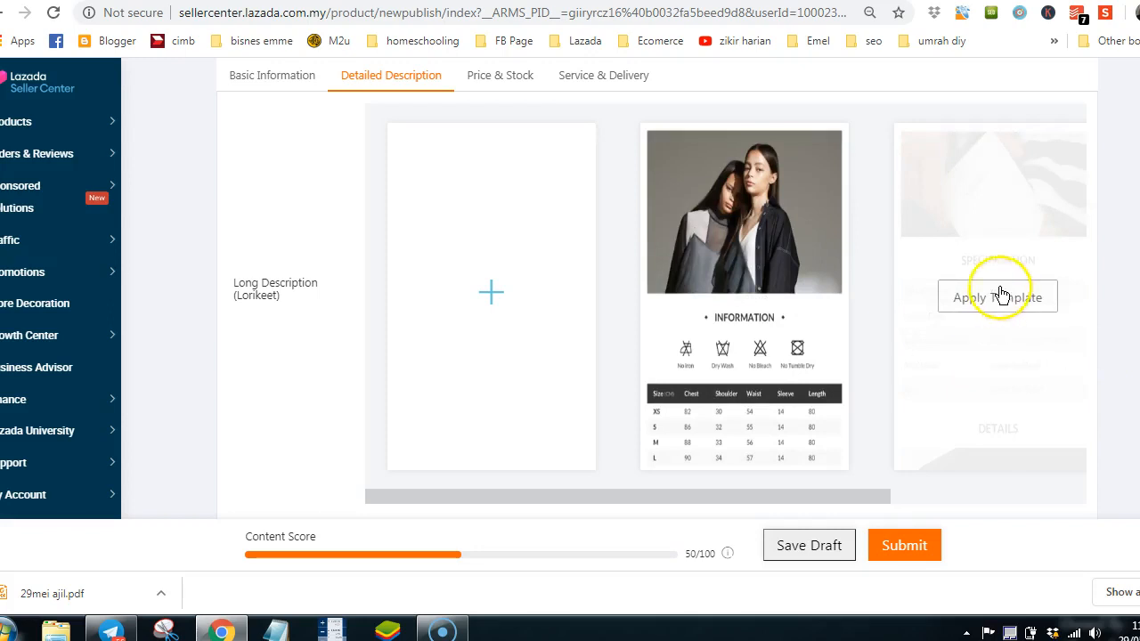
mouse_move(753, 285)
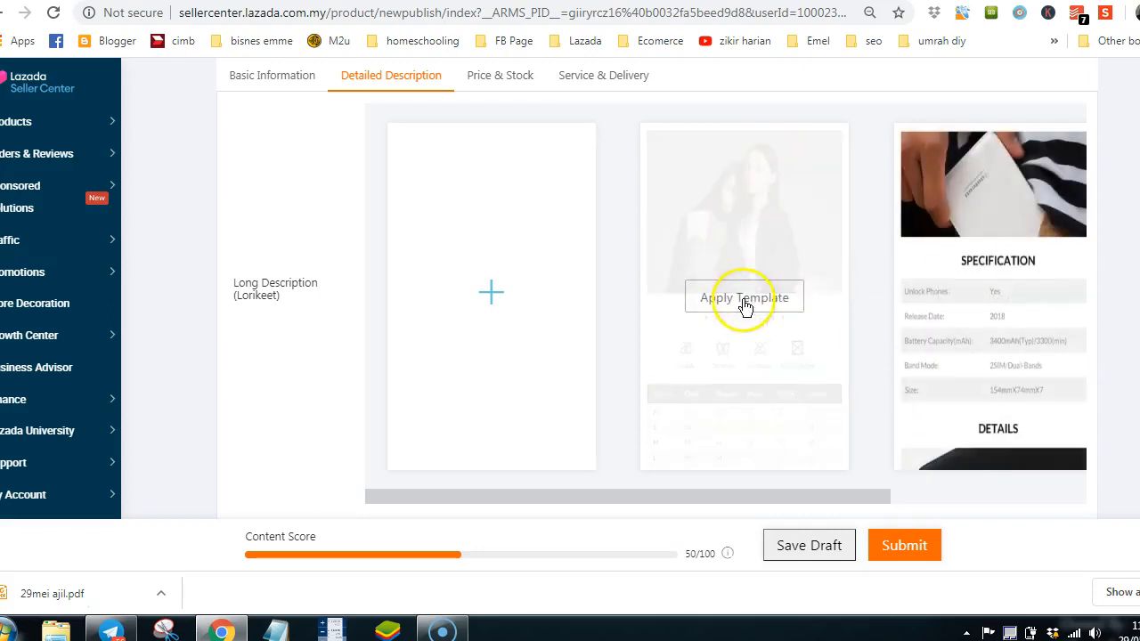
left_click_drag(891, 497, 1084, 495)
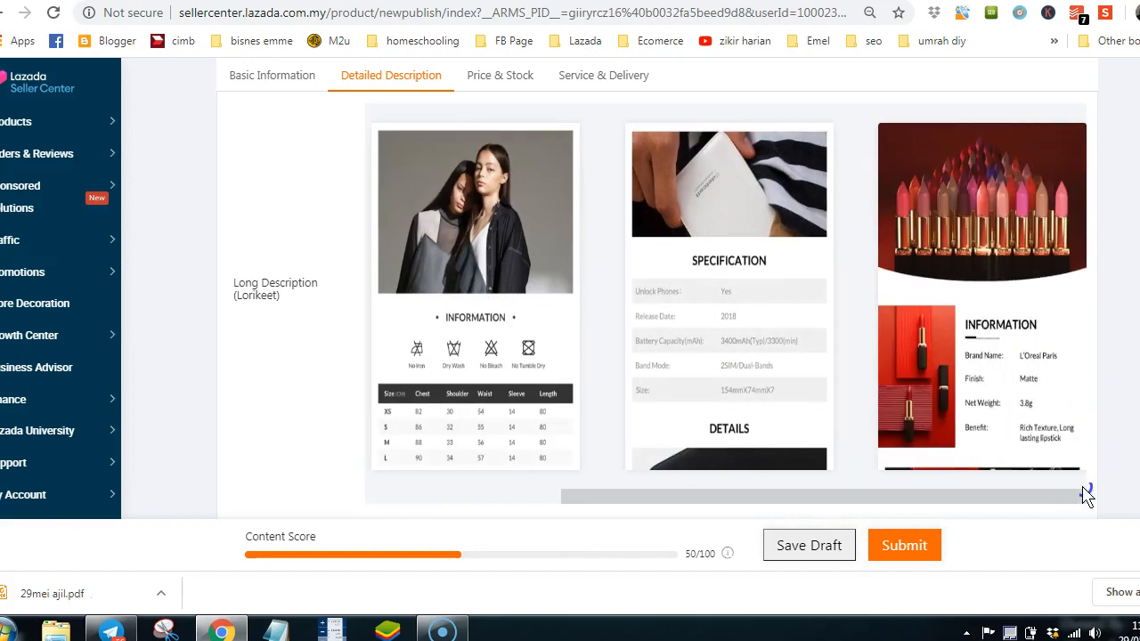
left_click(1078, 490)
mouse_move(1063, 496)
left_mouse_down()
mouse_move(995, 504)
mouse_move(1061, 496)
left_mouse_up()
mouse_move(518, 438)
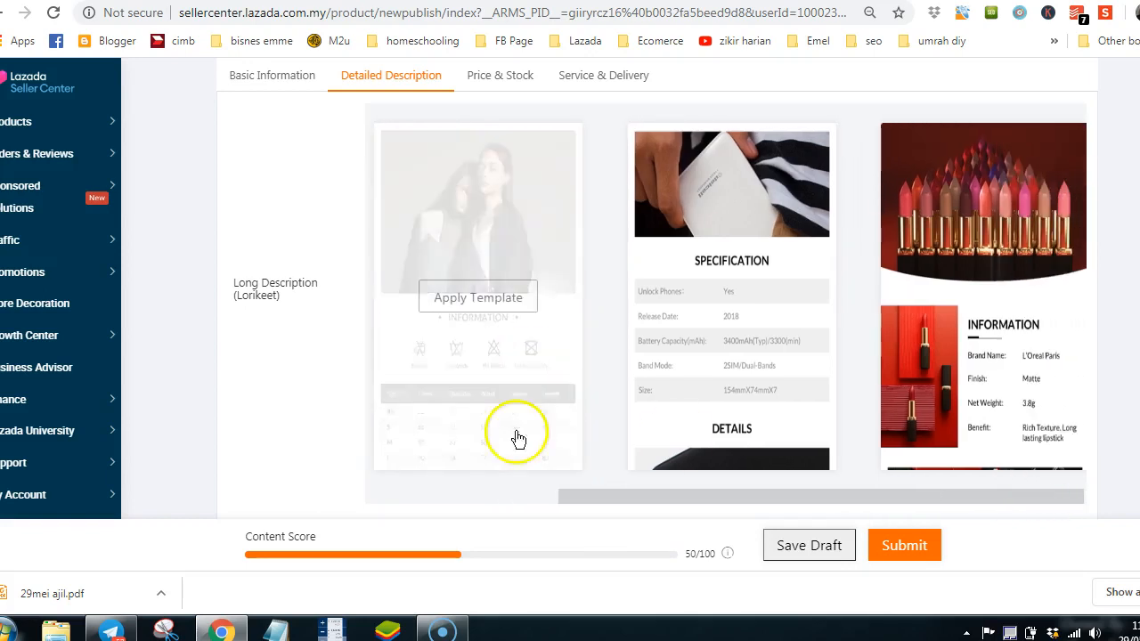
left_click(504, 499)
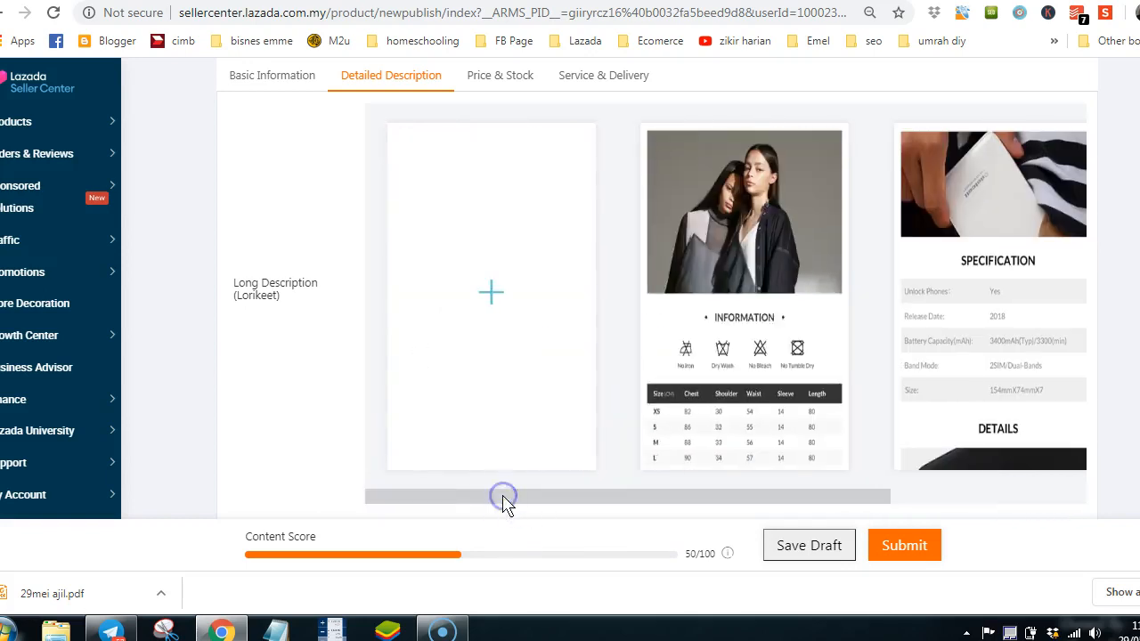
Start a blank Lorikeet description, dismiss the welcome message and browse the existing product decorations available for copying
left_click(493, 290)
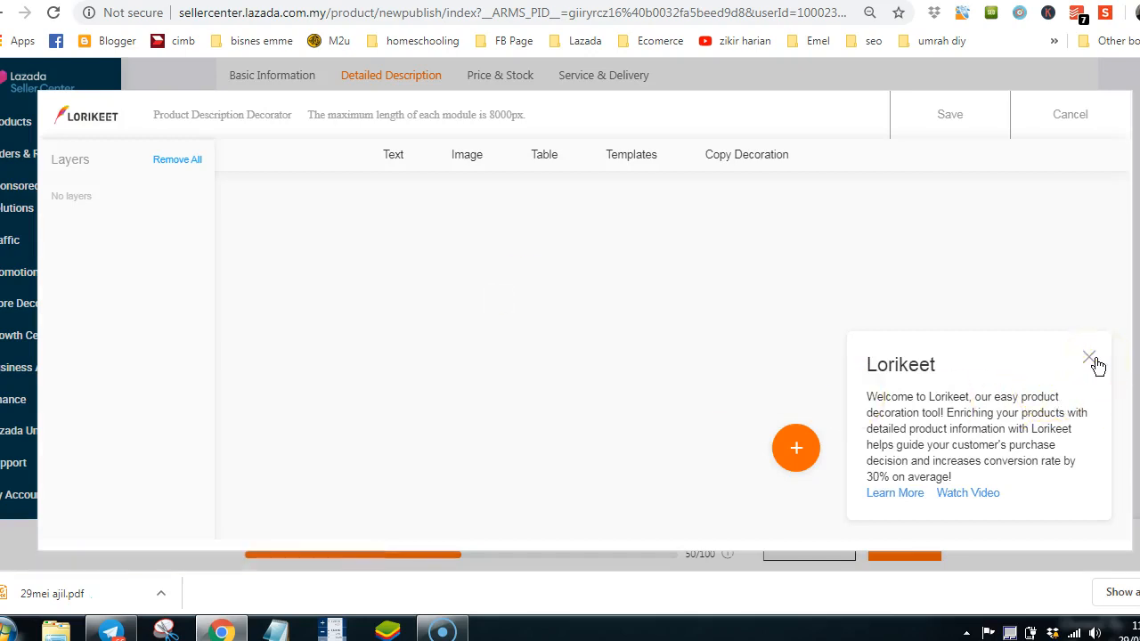
left_click(1092, 360)
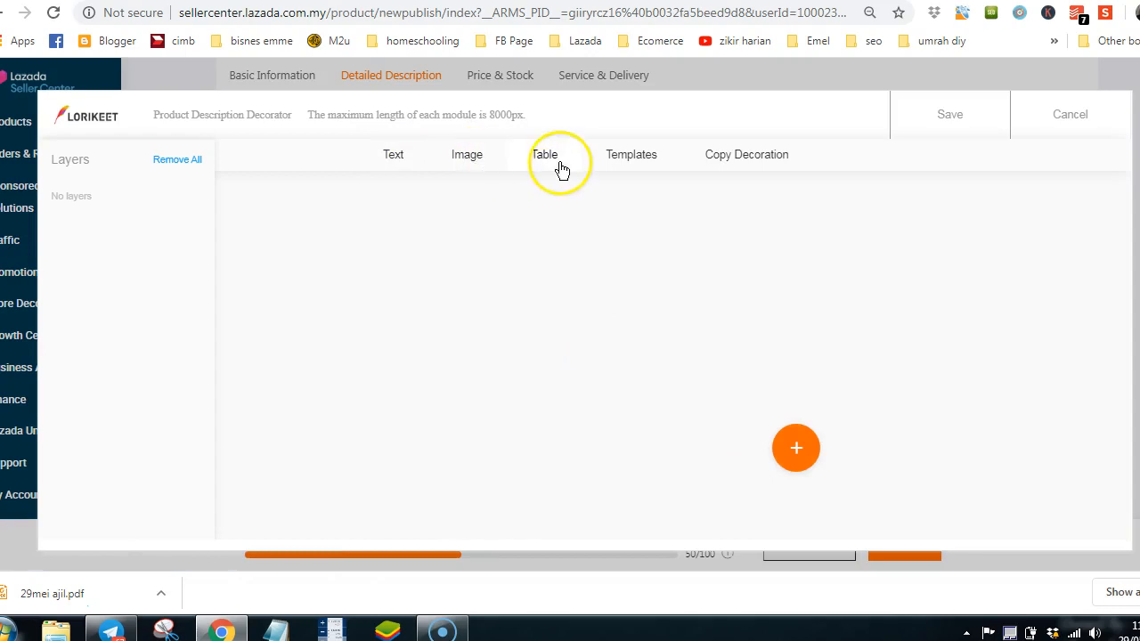
left_click(745, 160)
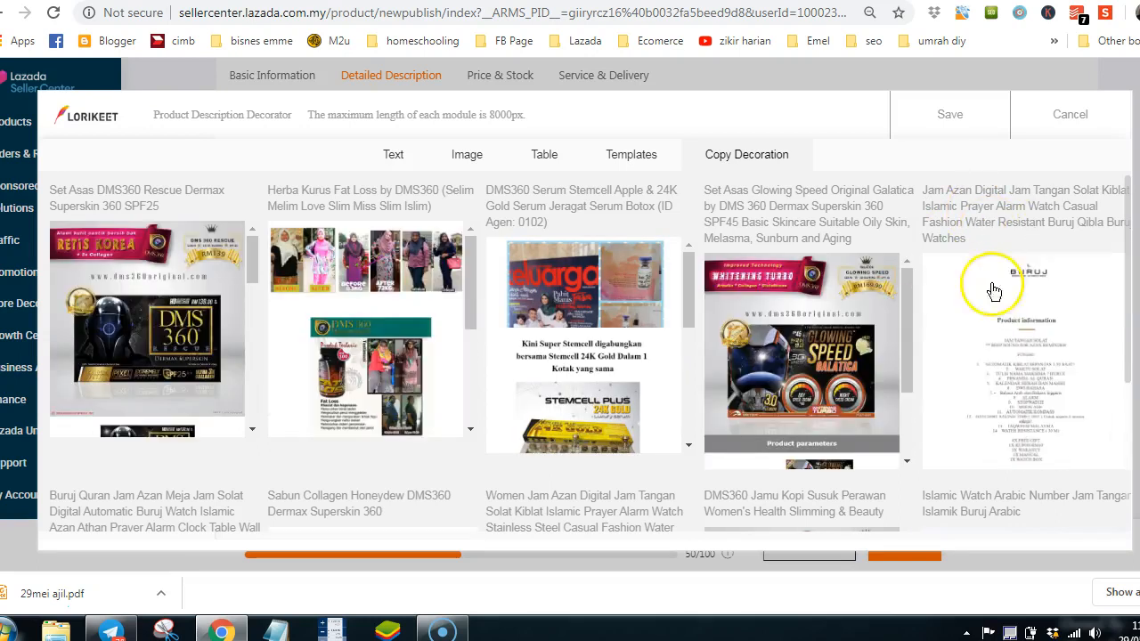
scroll(994, 292, "down", 1)
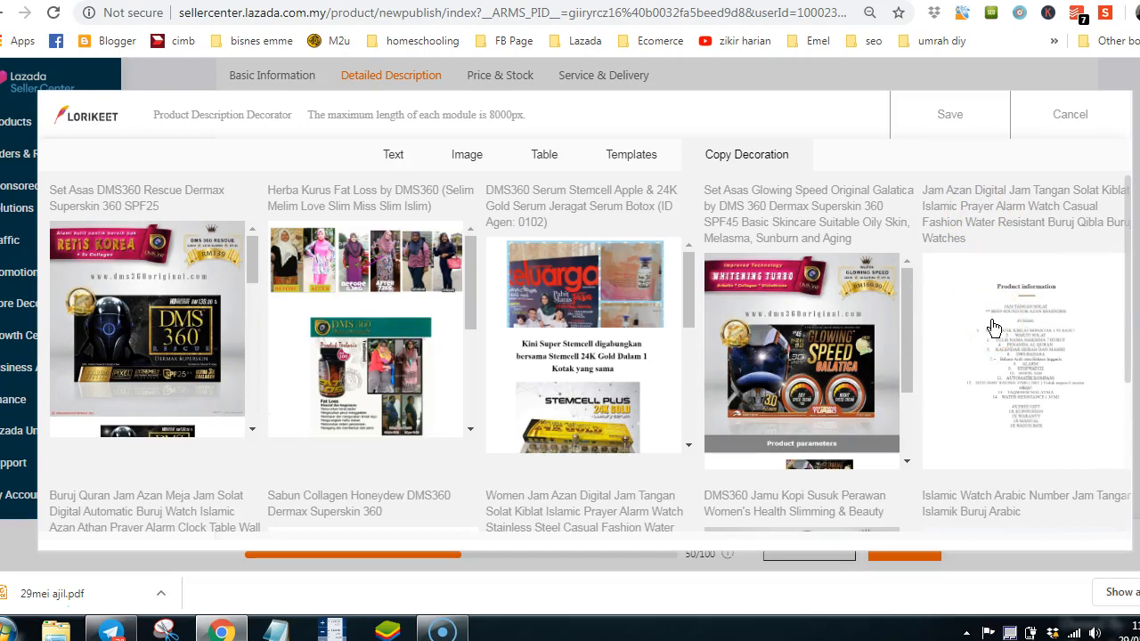
scroll(994, 328, "up", 5)
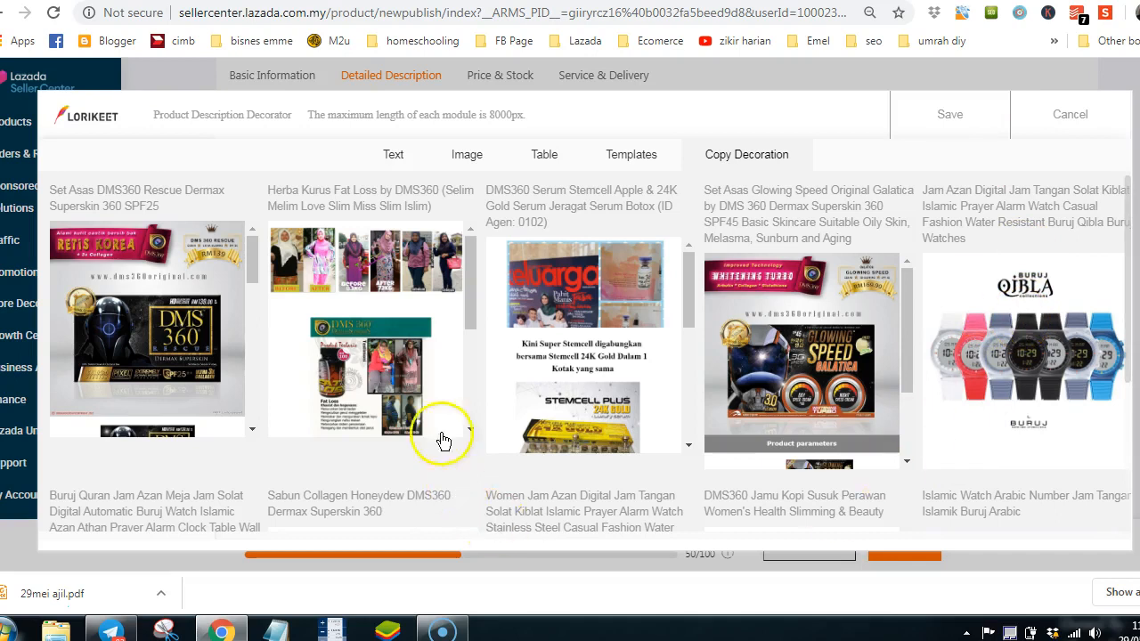
scroll(414, 265, "down", 4)
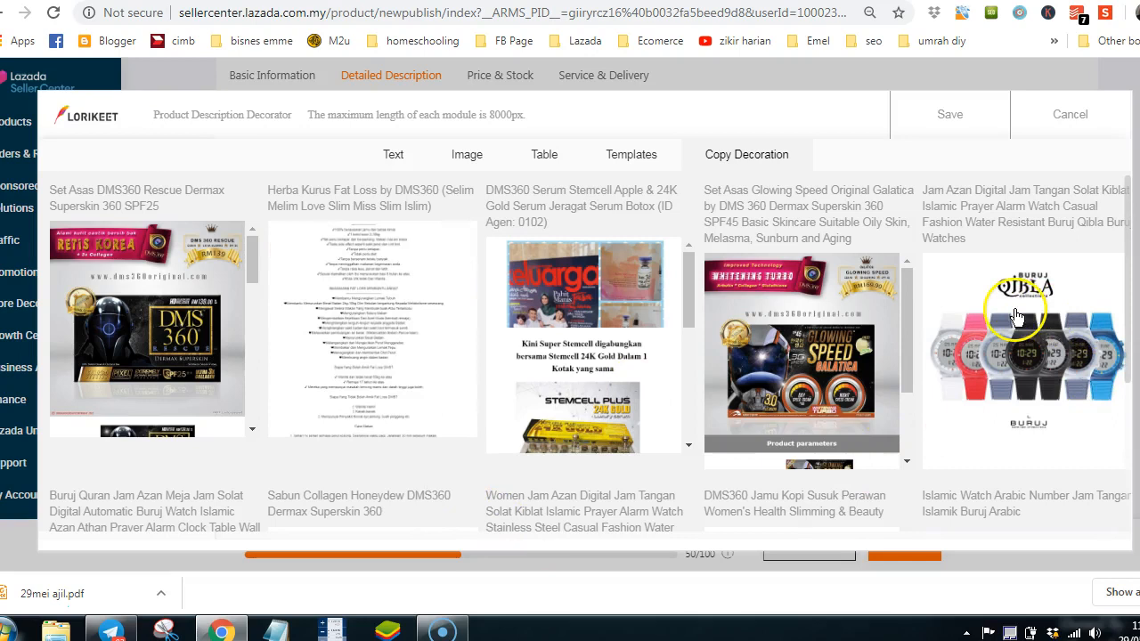
Copy the decoration of the "198 Tag Al Quran Tagging Enuur A5 Humaira" product into the long description
scroll(1088, 378, "down", 1)
scroll(657, 333, "down", 3)
scroll(713, 383, "down", 3)
scroll(737, 408, "down", 5)
scroll(754, 463, "down", 10)
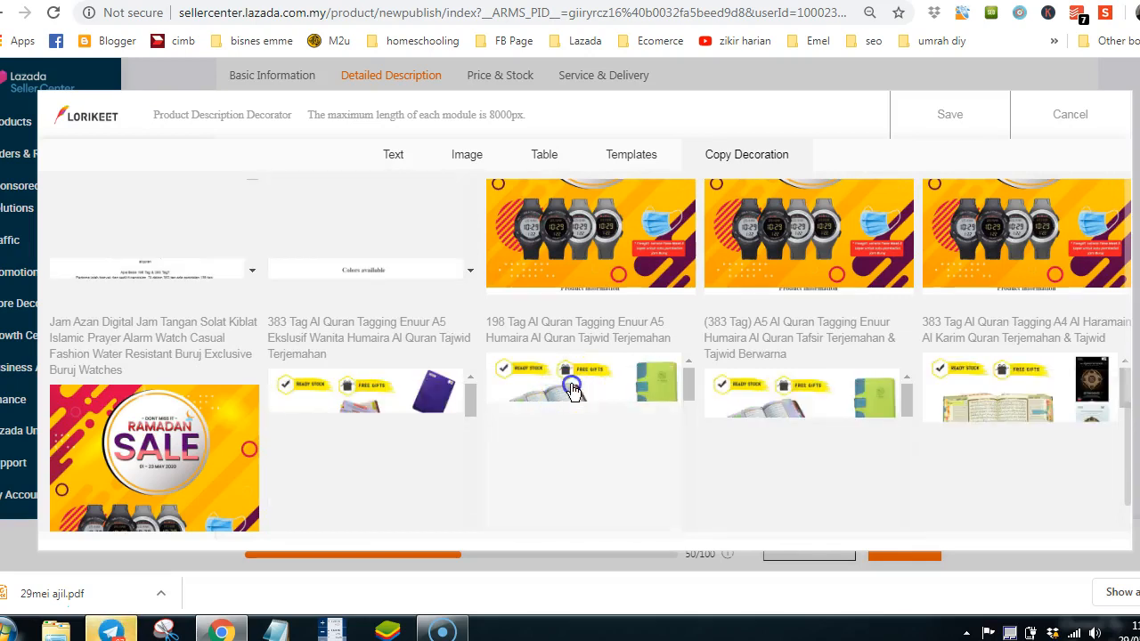
left_click(573, 389)
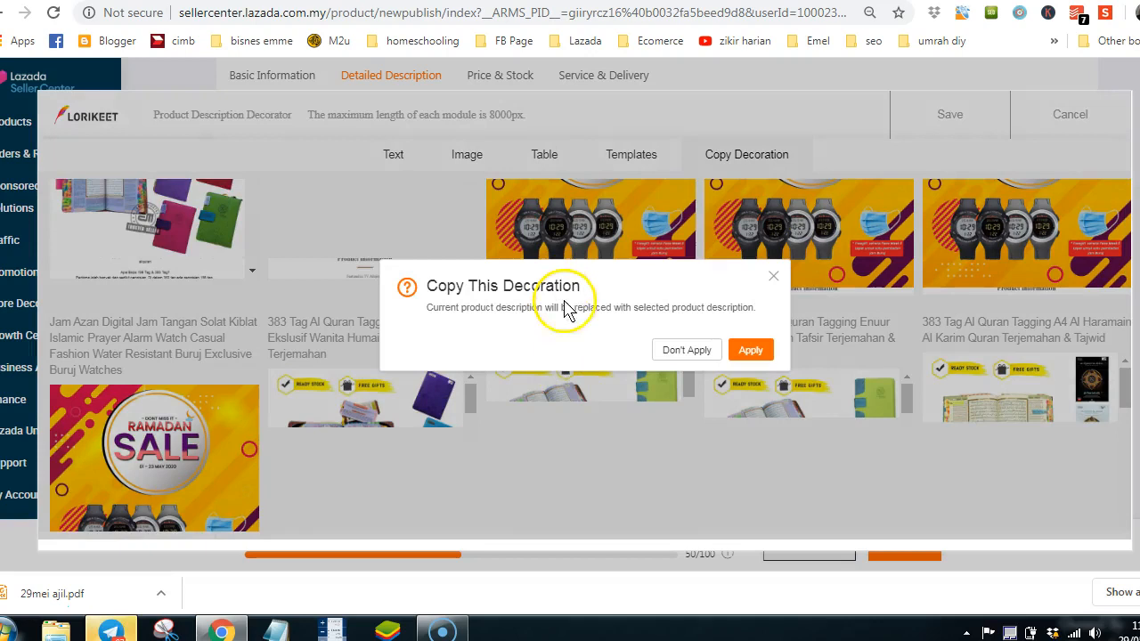
left_click(757, 350)
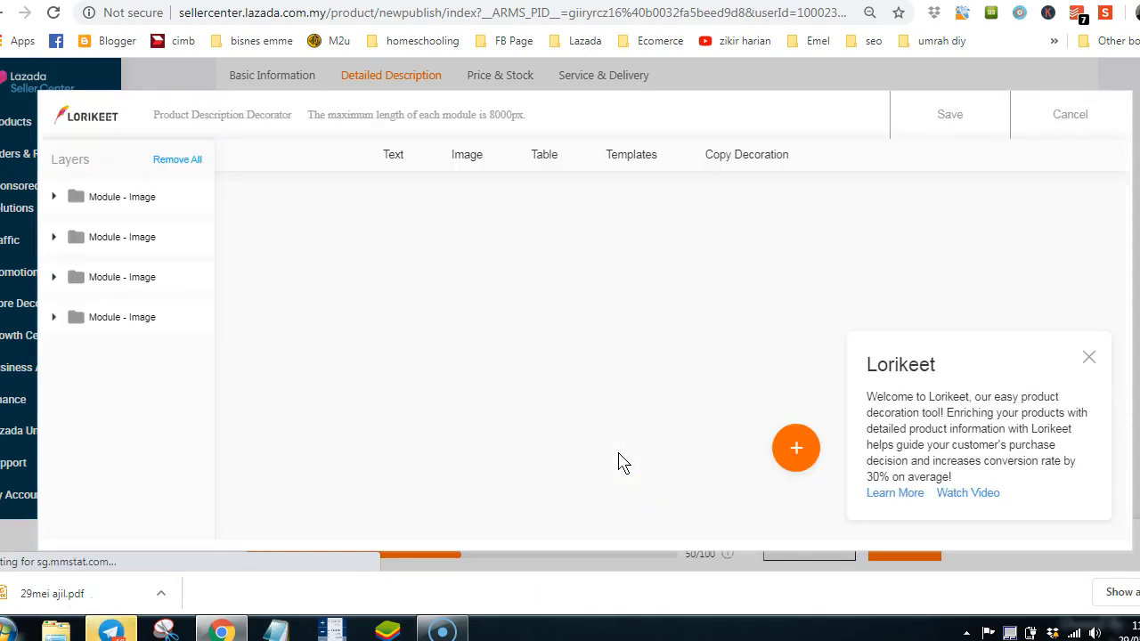
left_click(617, 412)
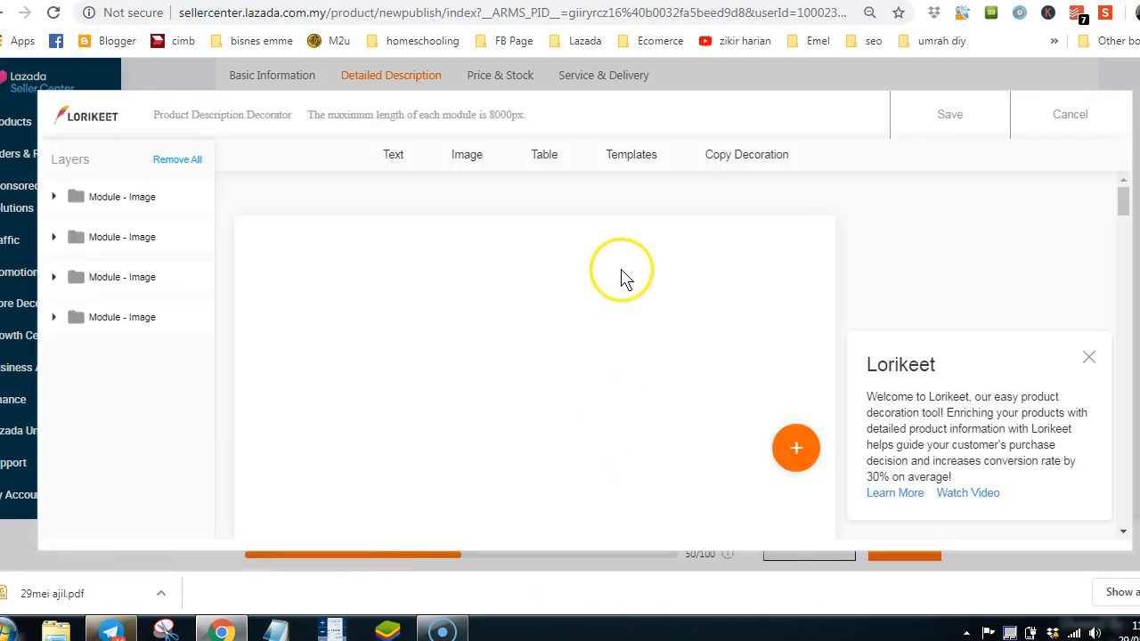
Review the copied description's images, available colors, product details and size reference sections
scroll(691, 260, "down", 3)
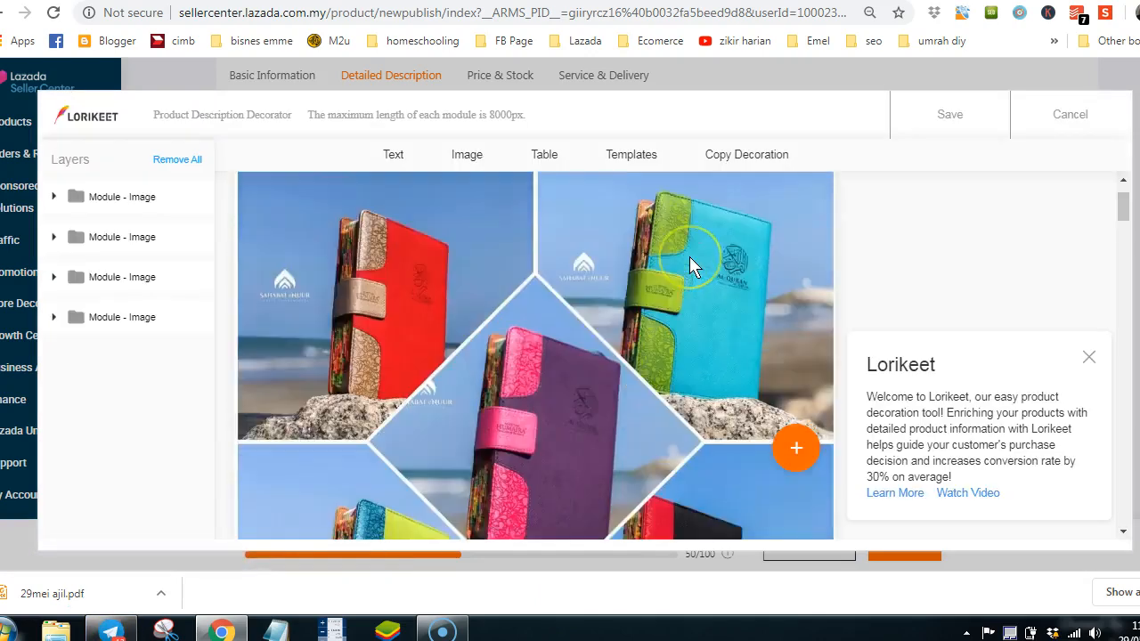
scroll(690, 260, "down", 8)
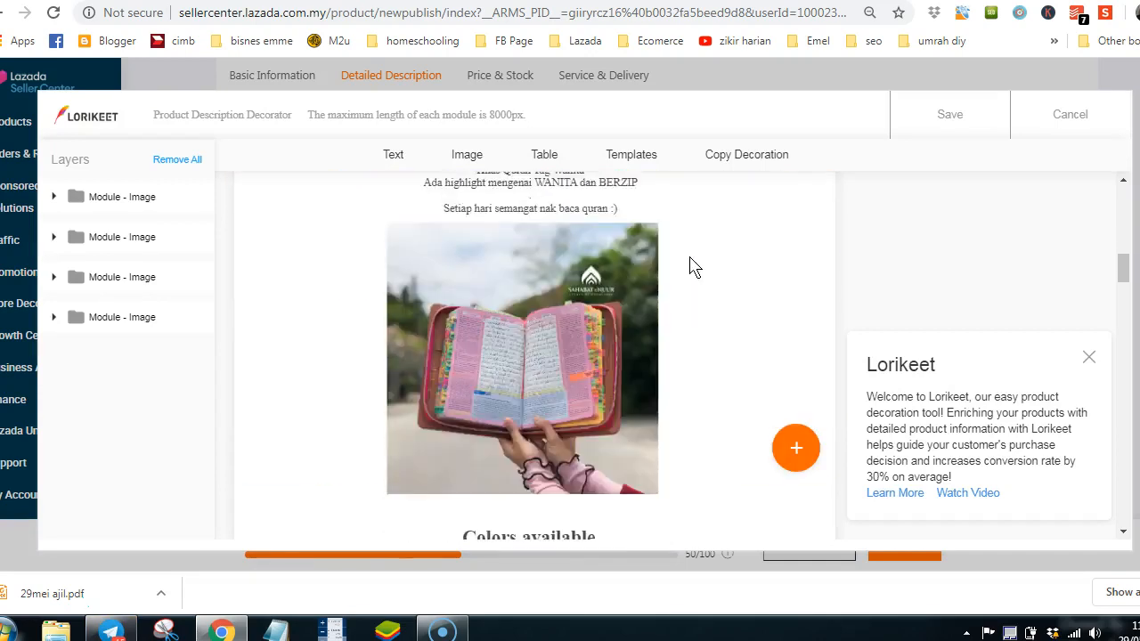
scroll(690, 259, "down", 6)
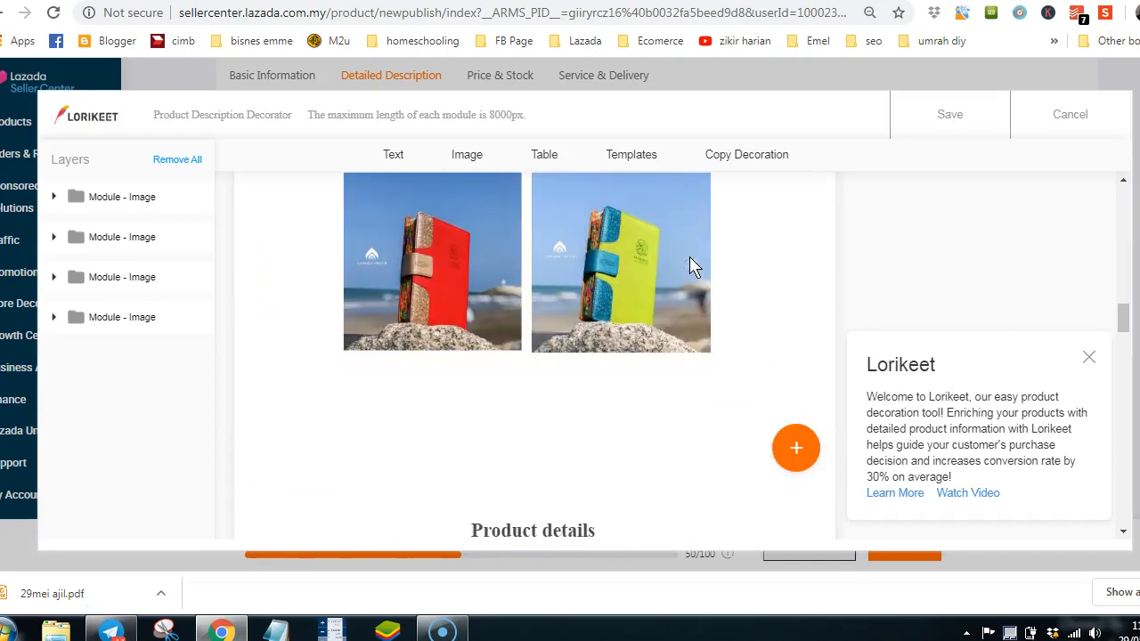
scroll(689, 257, "down", 4)
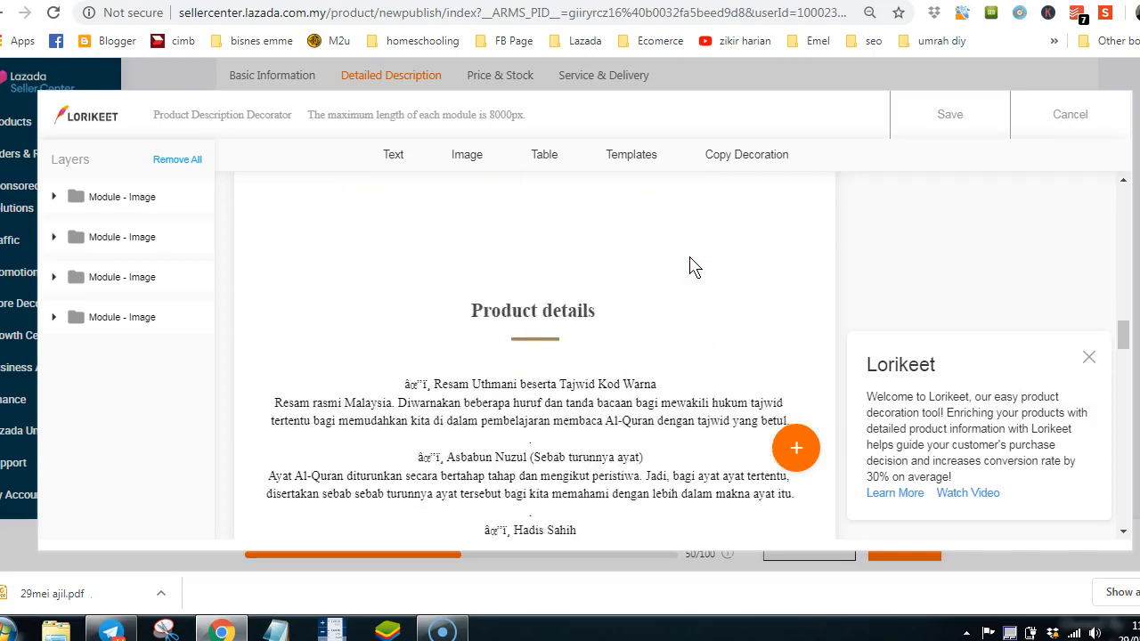
scroll(690, 263, "down", 6)
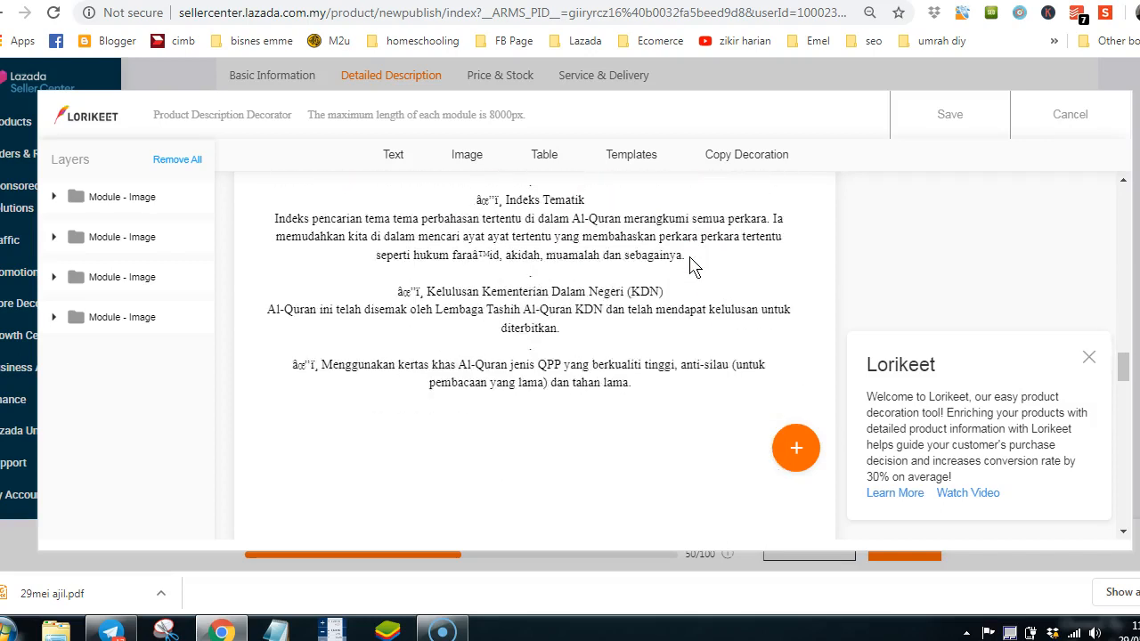
scroll(690, 267, "down", 5)
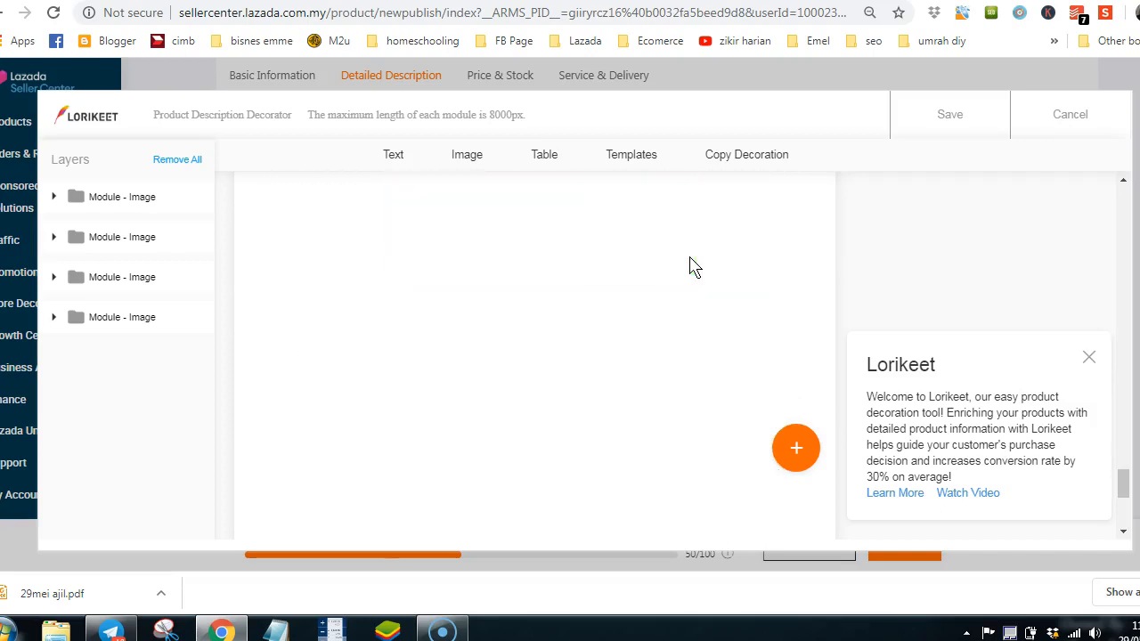
scroll(693, 267, "up", 10)
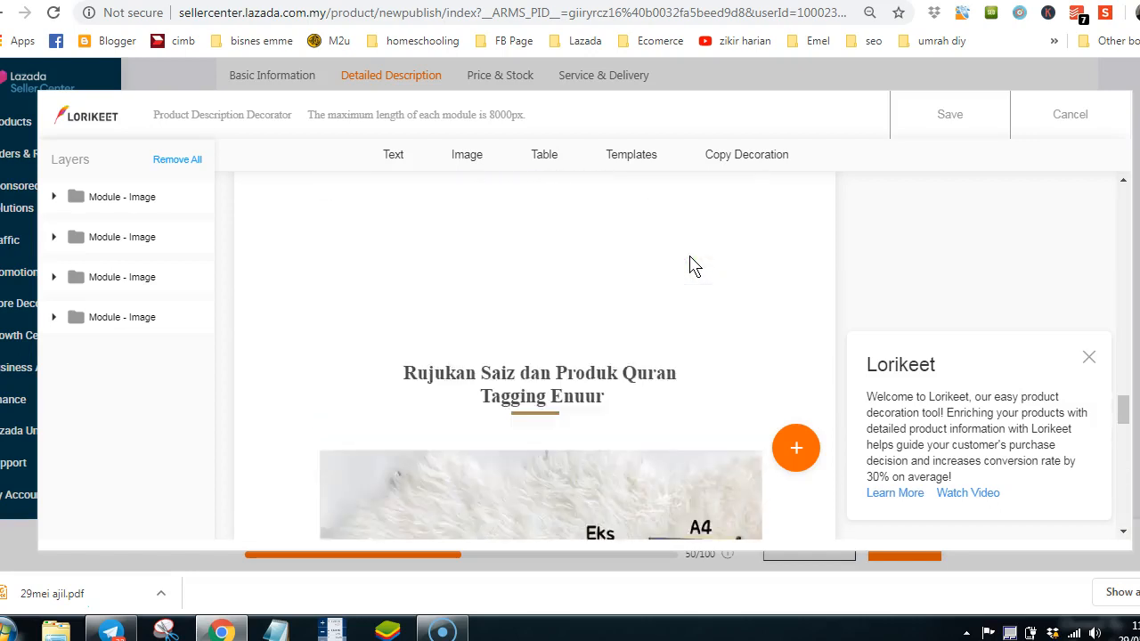
scroll(691, 258, "up", 8)
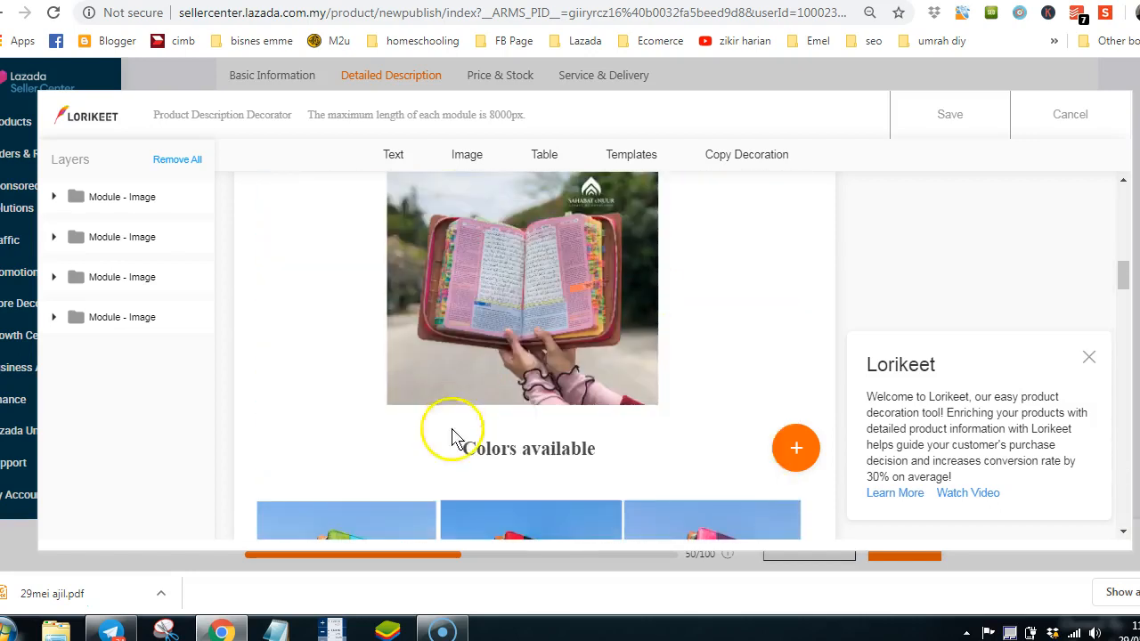
scroll(397, 425, "down", 2)
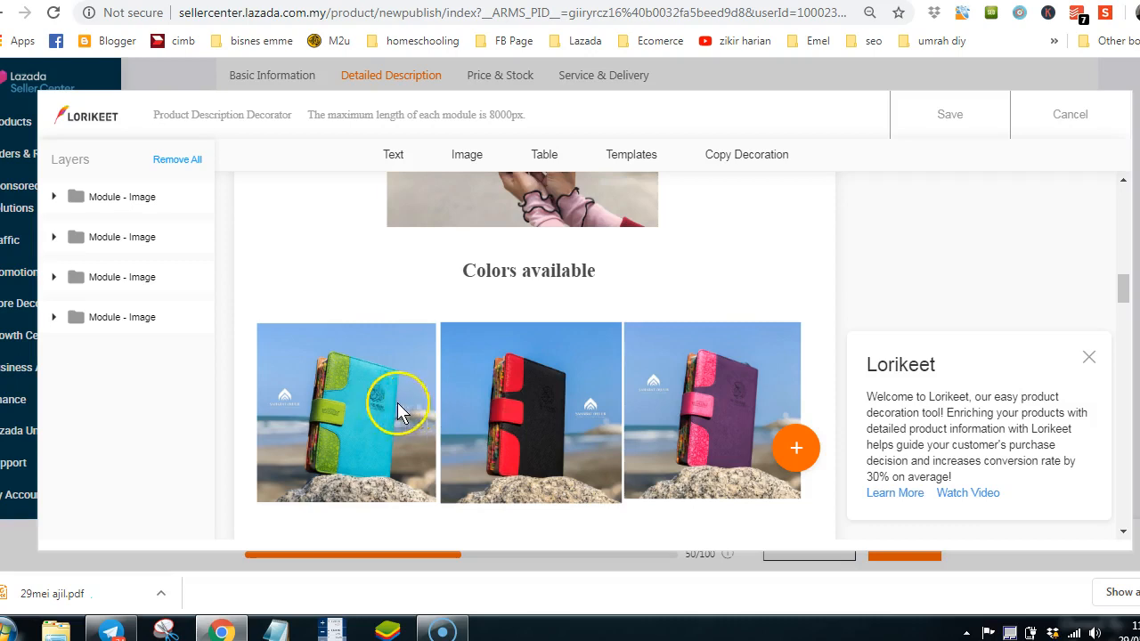
Select the turquoise Quran image in the "Colors available" module to examine its editing options
left_click(377, 402)
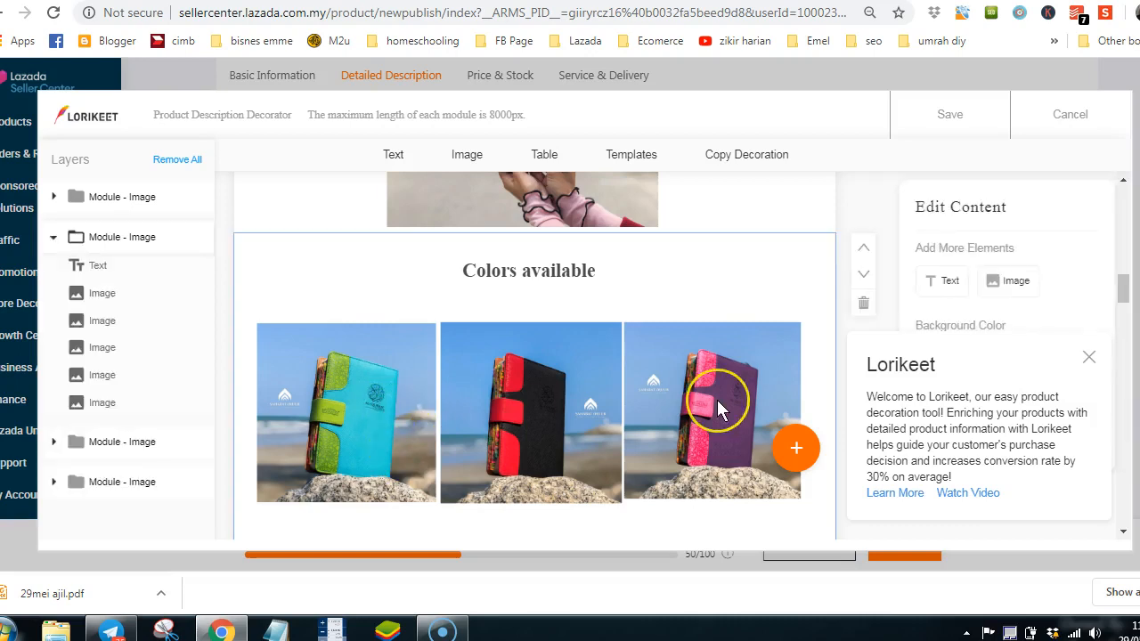
scroll(717, 400, "down", 5)
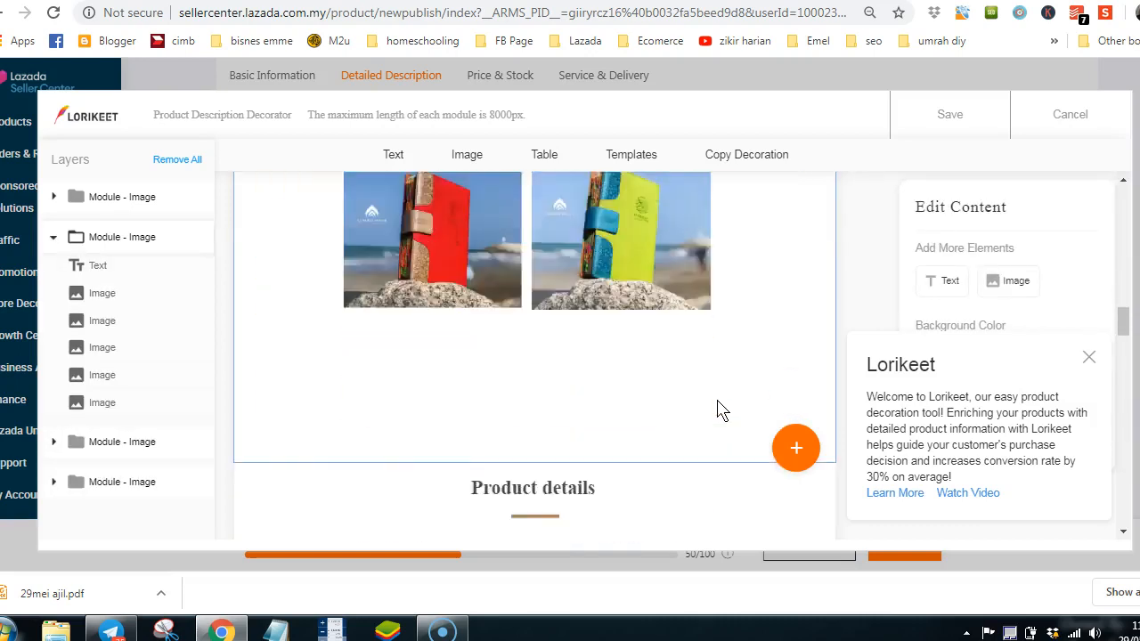
scroll(719, 409, "up", 5)
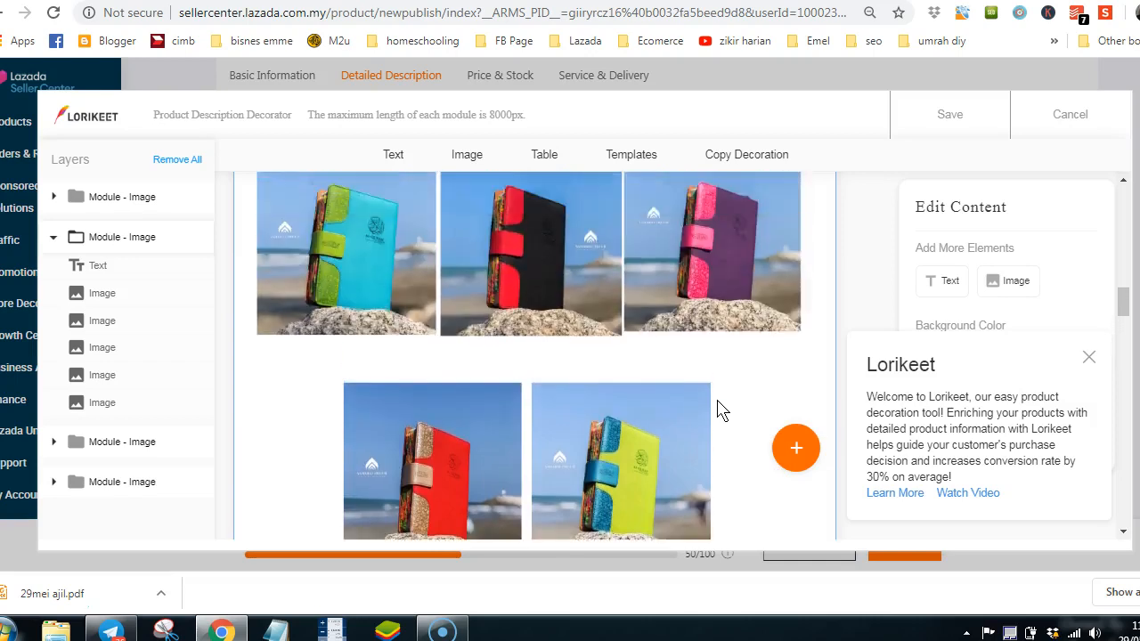
left_click(350, 402)
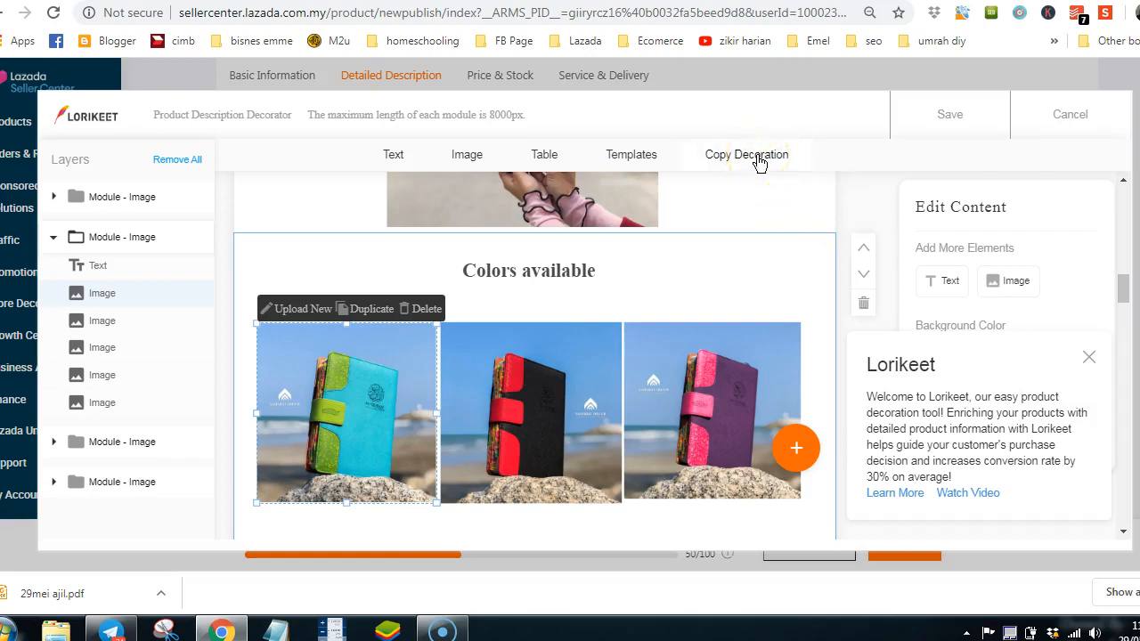
Cancel out of the Lorikeet decorator and reopen it from the blank template
left_click(1076, 117)
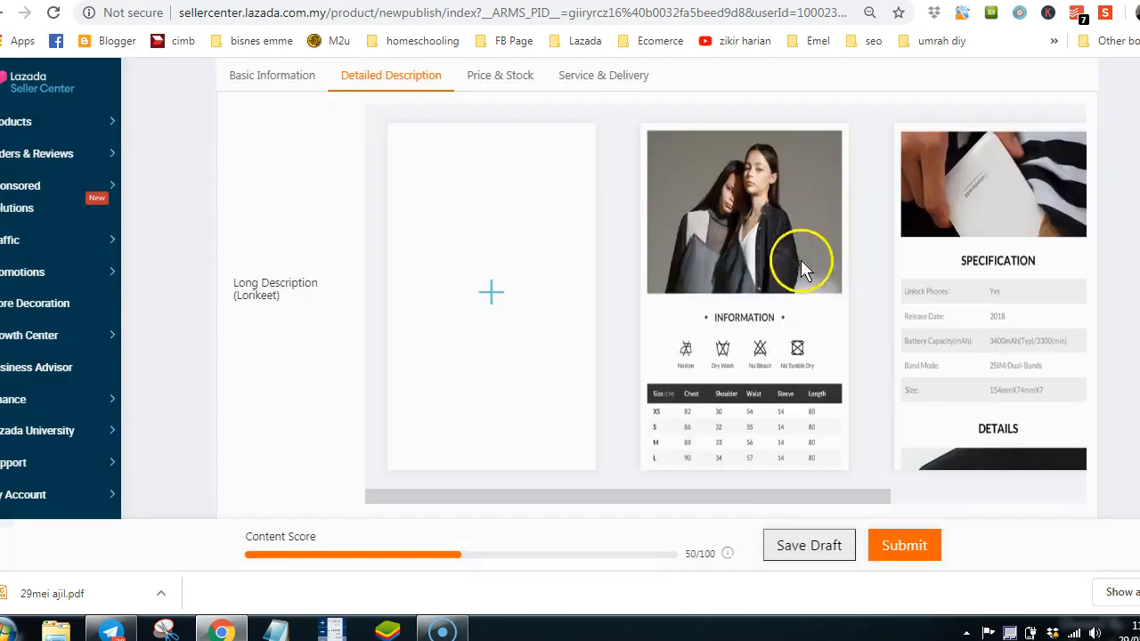
left_click(497, 291)
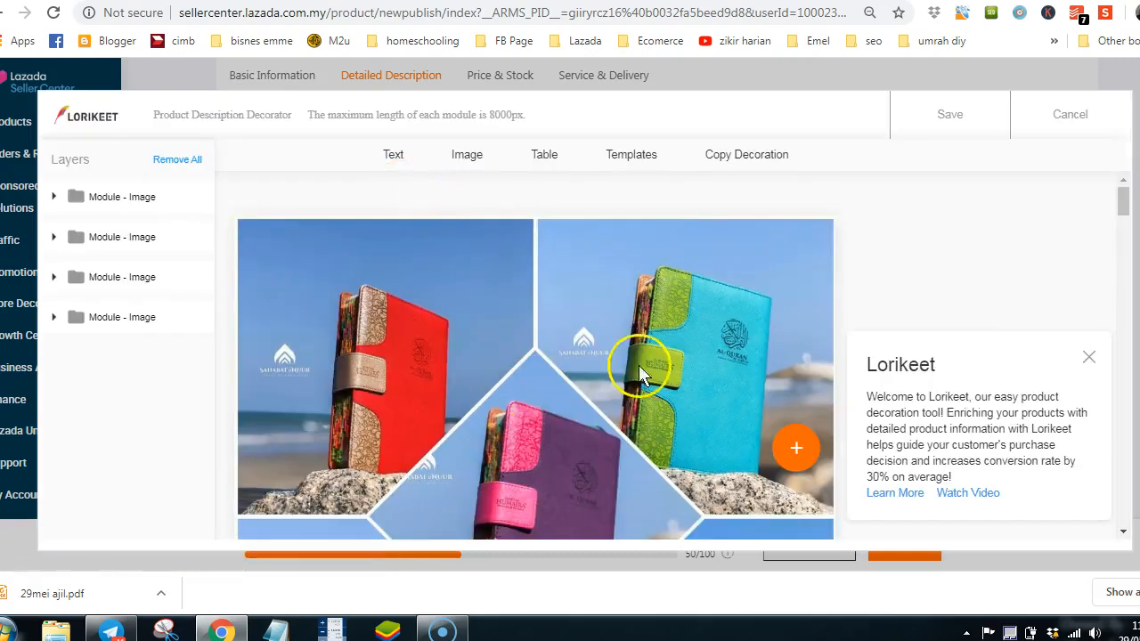
Look through the copied description from the collage to its last module and dismiss the Lorikeet welcome message
scroll(677, 322, "down", 6)
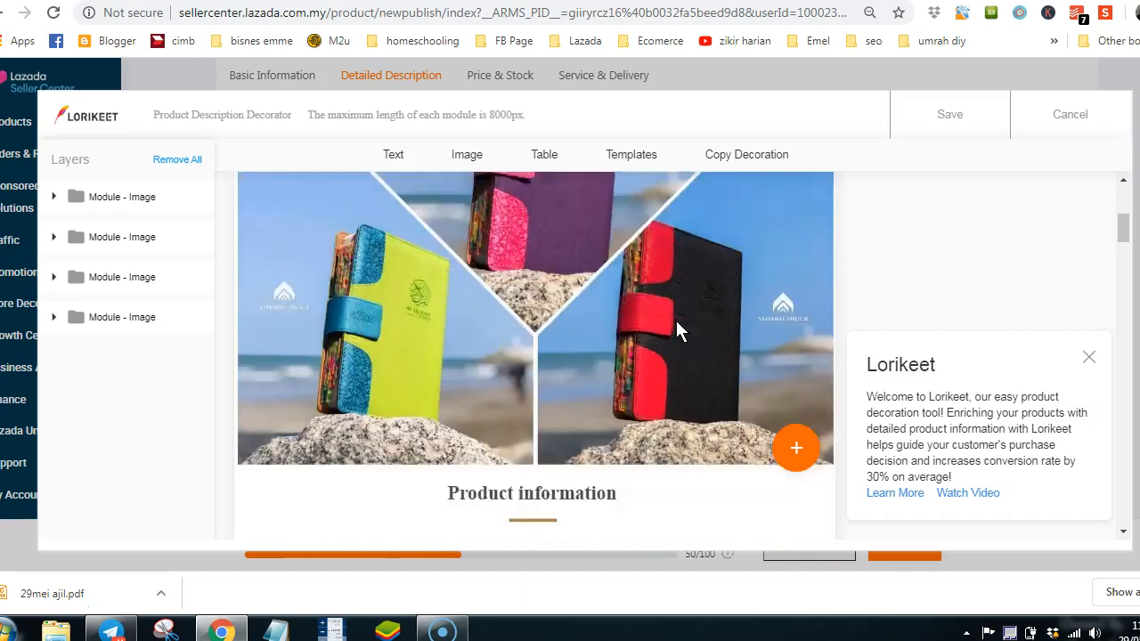
scroll(677, 331, "down", 15)
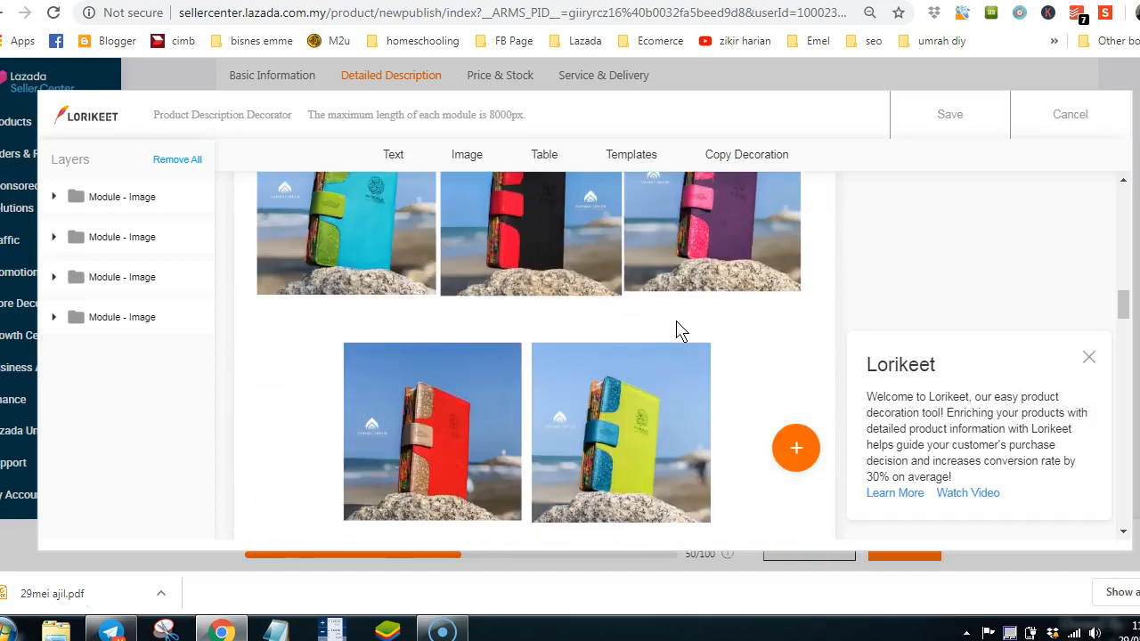
scroll(676, 326, "down", 10)
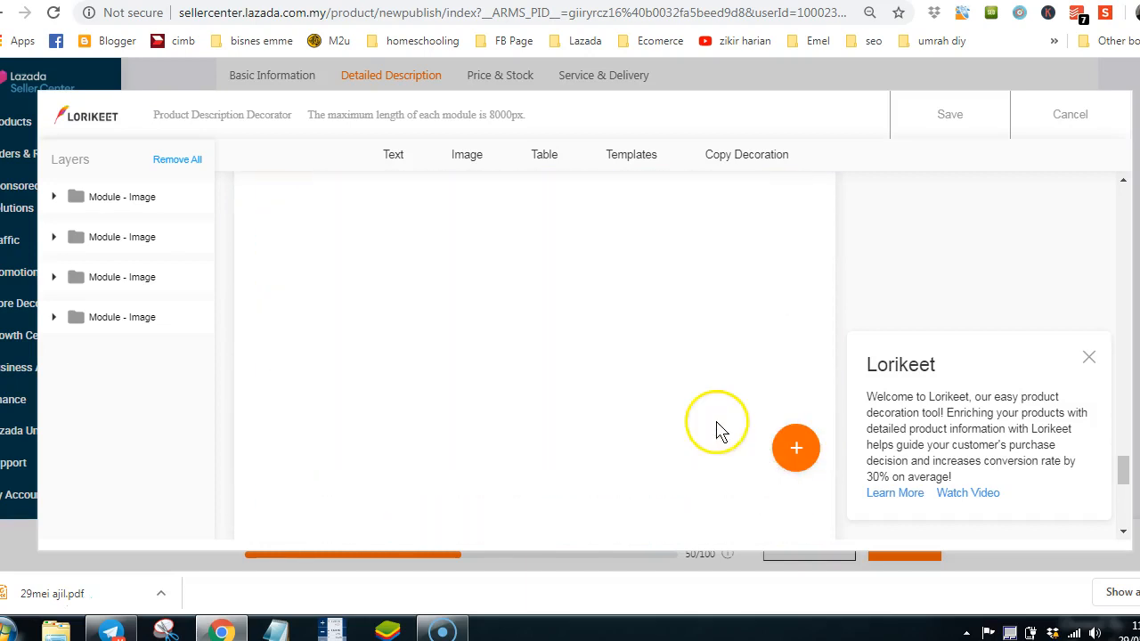
left_click(1088, 357)
scroll(611, 414, "up", 5)
scroll(612, 414, "up", 20)
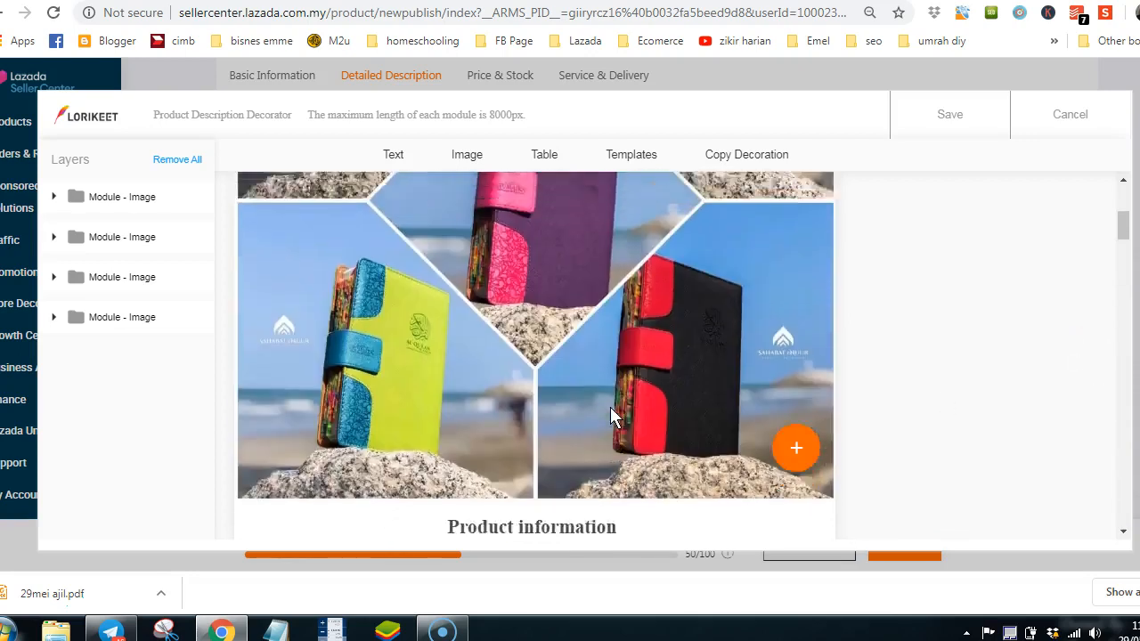
Delete the large Quran collage image from the first module of the description
left_click(515, 320)
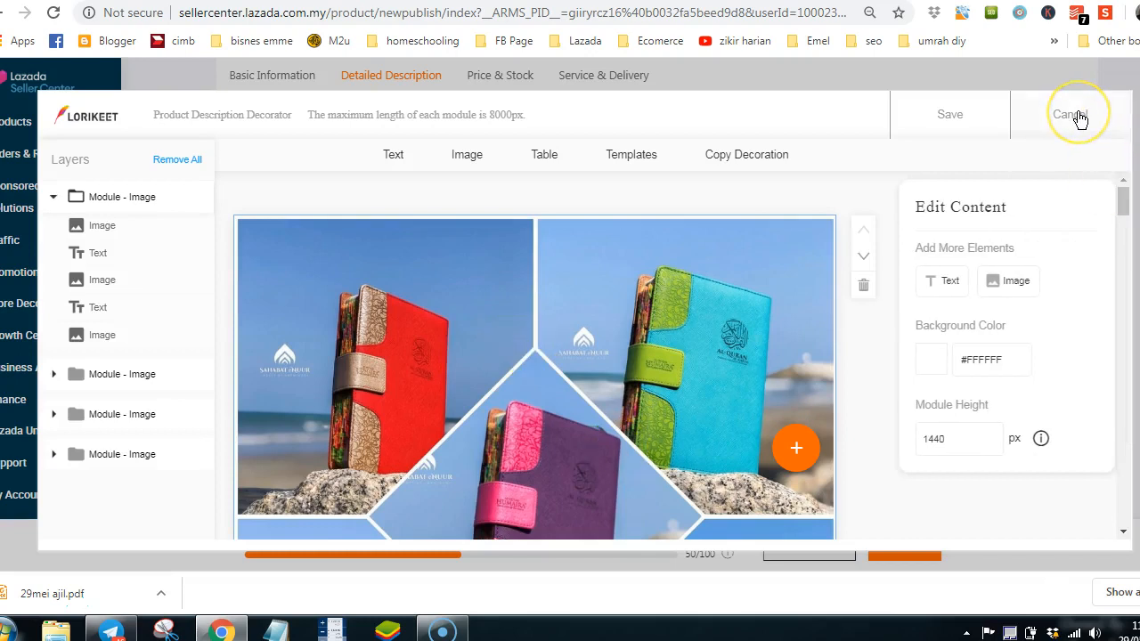
left_click(725, 255)
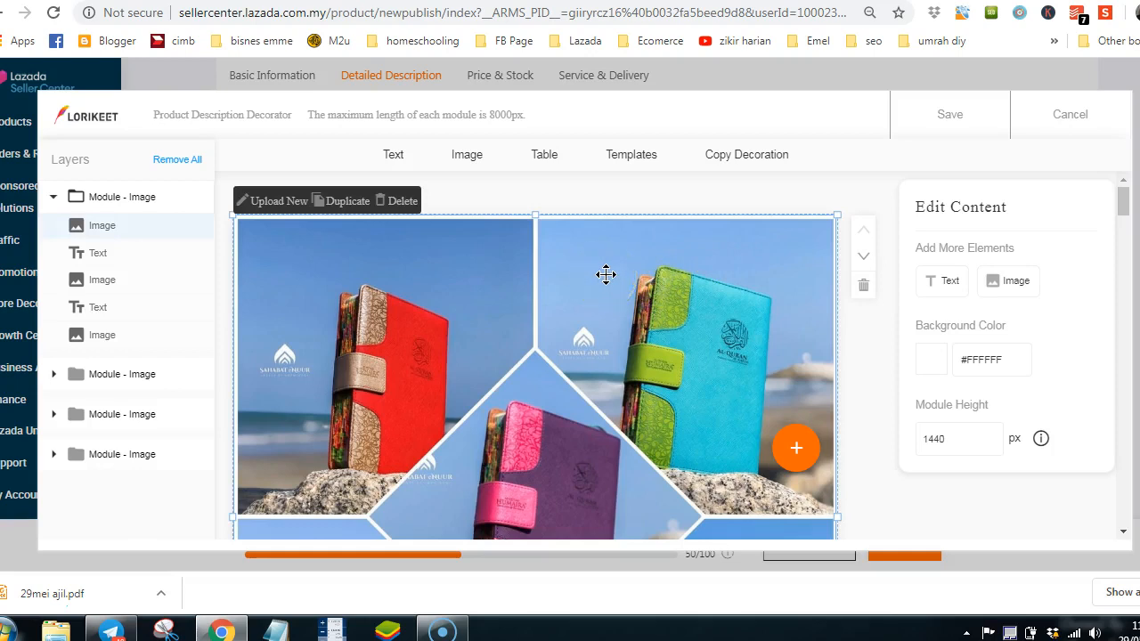
key("Delete")
scroll(519, 315, "down", 5)
scroll(531, 313, "up", 6)
left_click(504, 284)
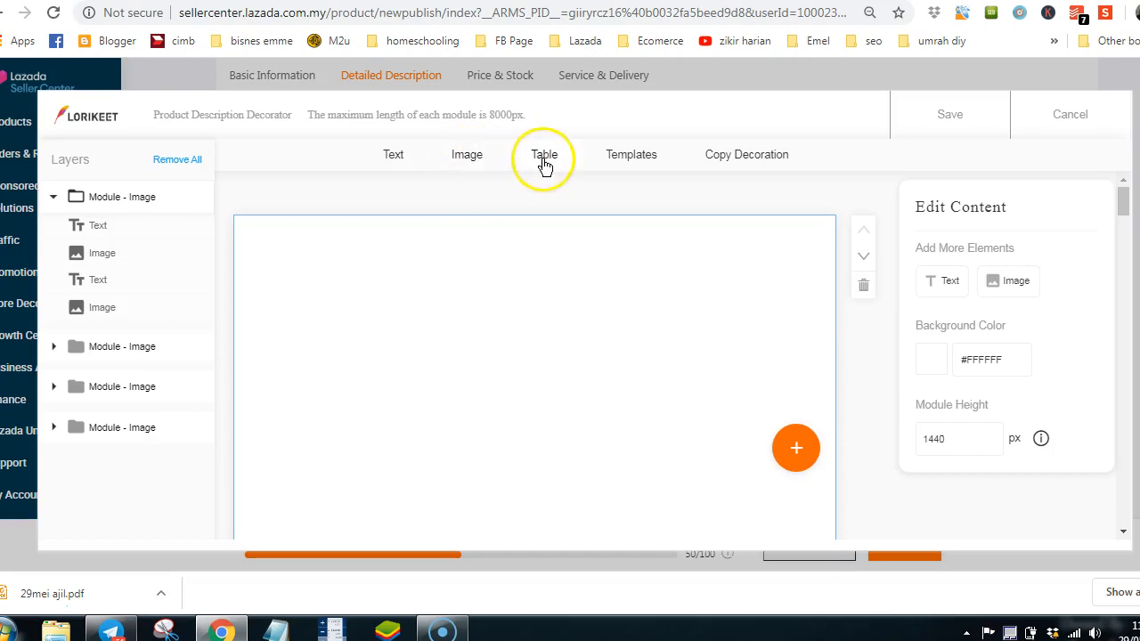
Add an empty image module at the end of the description
left_click(795, 449)
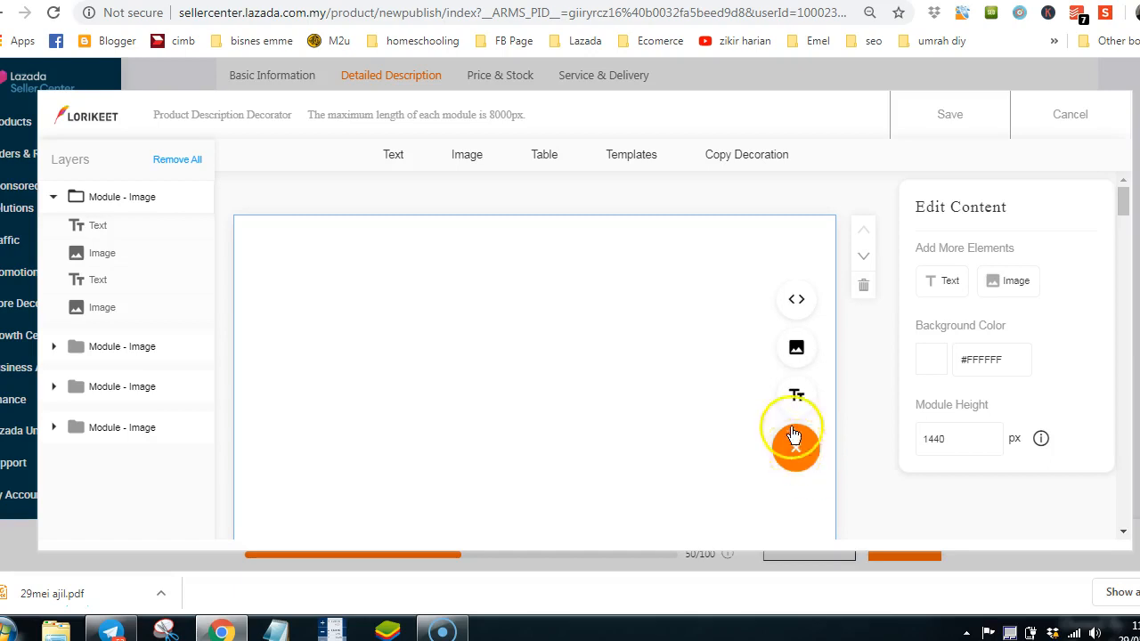
left_click(796, 350)
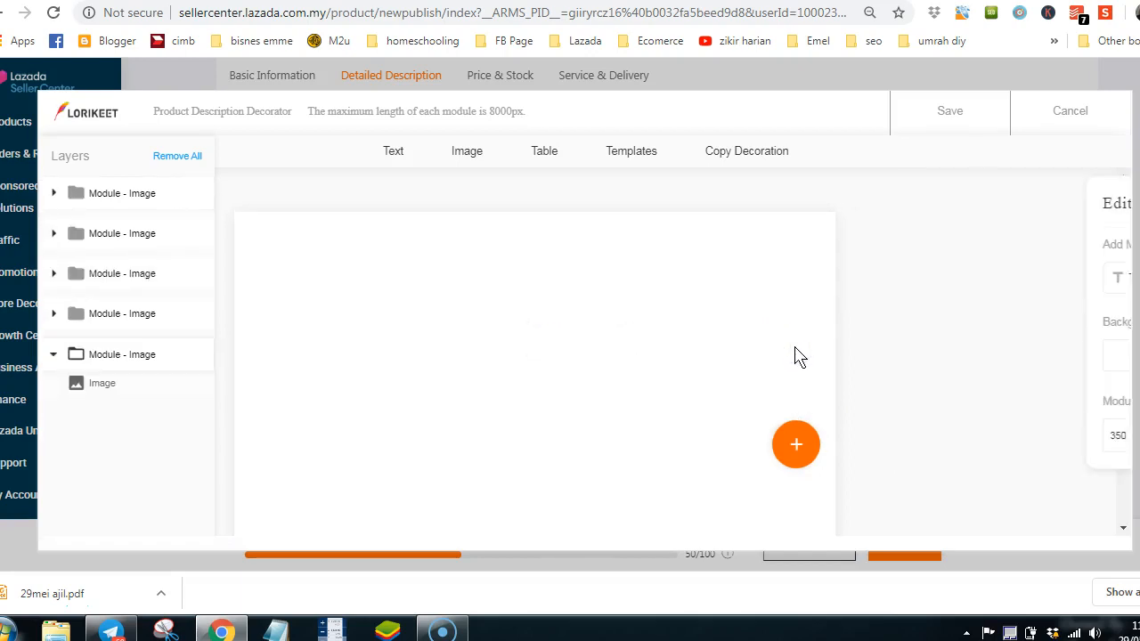
scroll(799, 356, "down", 4)
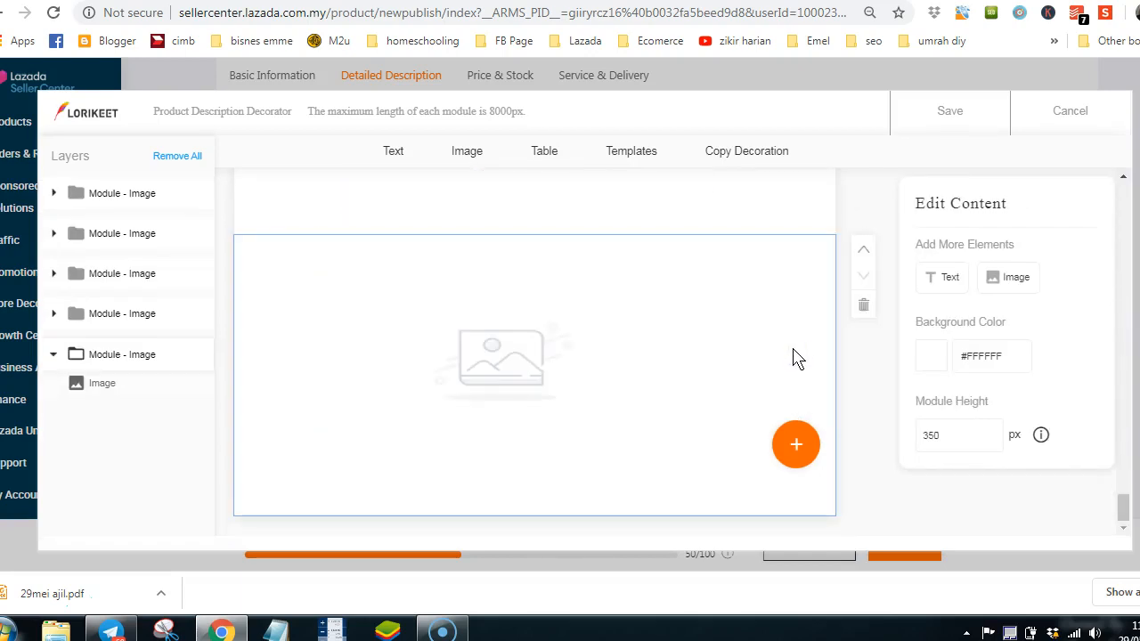
Delete the "Rujukan Saiz dan Produk Quran Tagging Enuur" size reference module
left_click(755, 212)
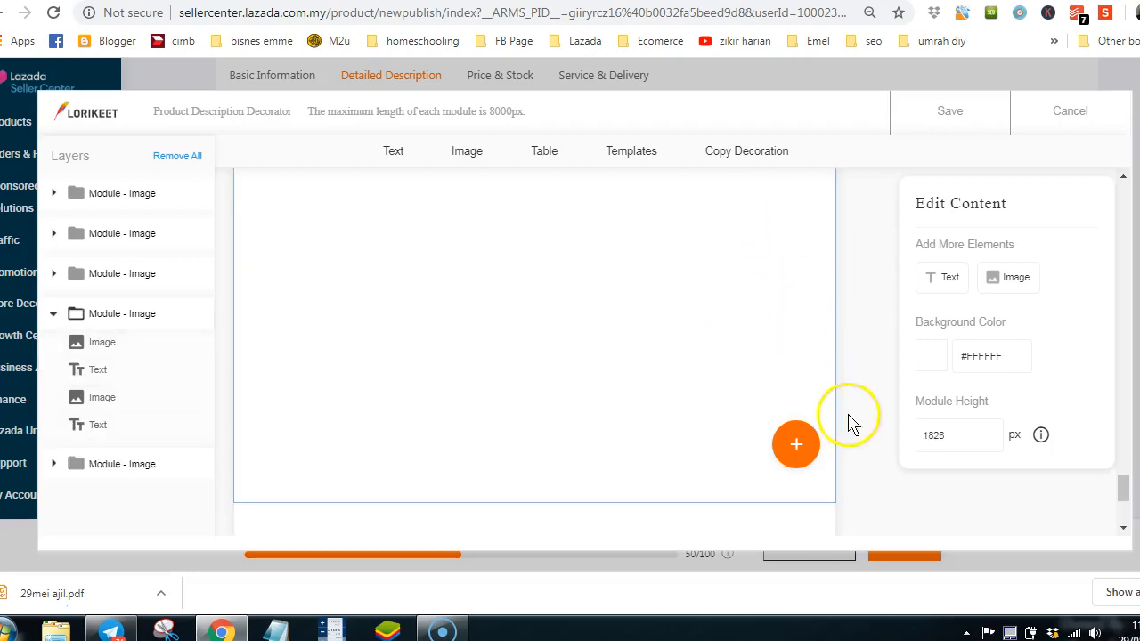
scroll(828, 419, "up", 10)
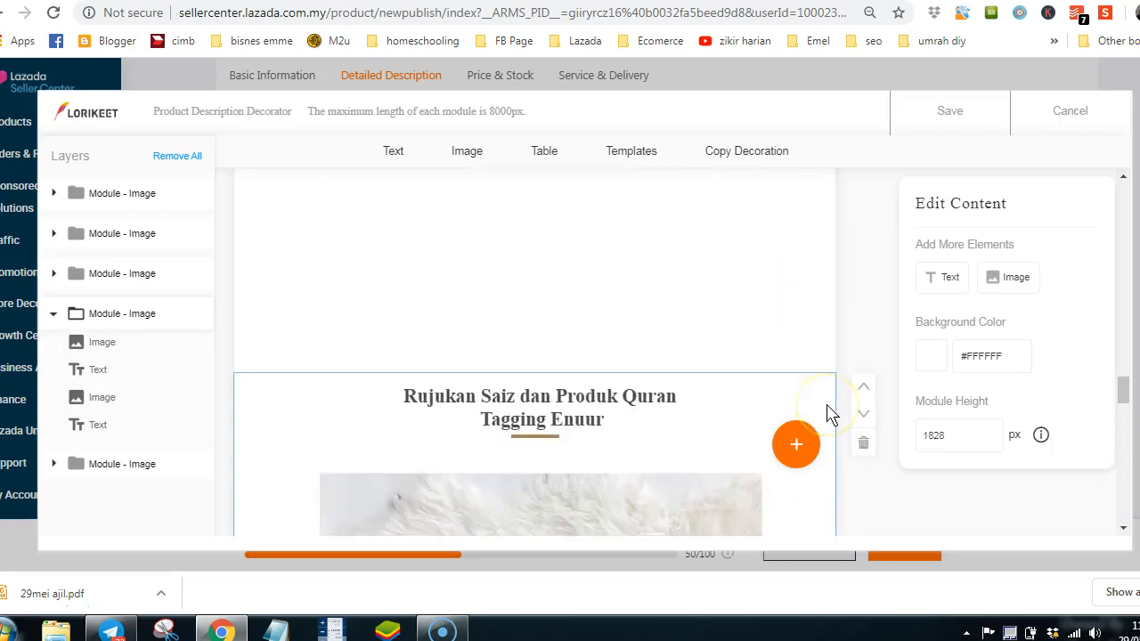
scroll(828, 415, "down", 8)
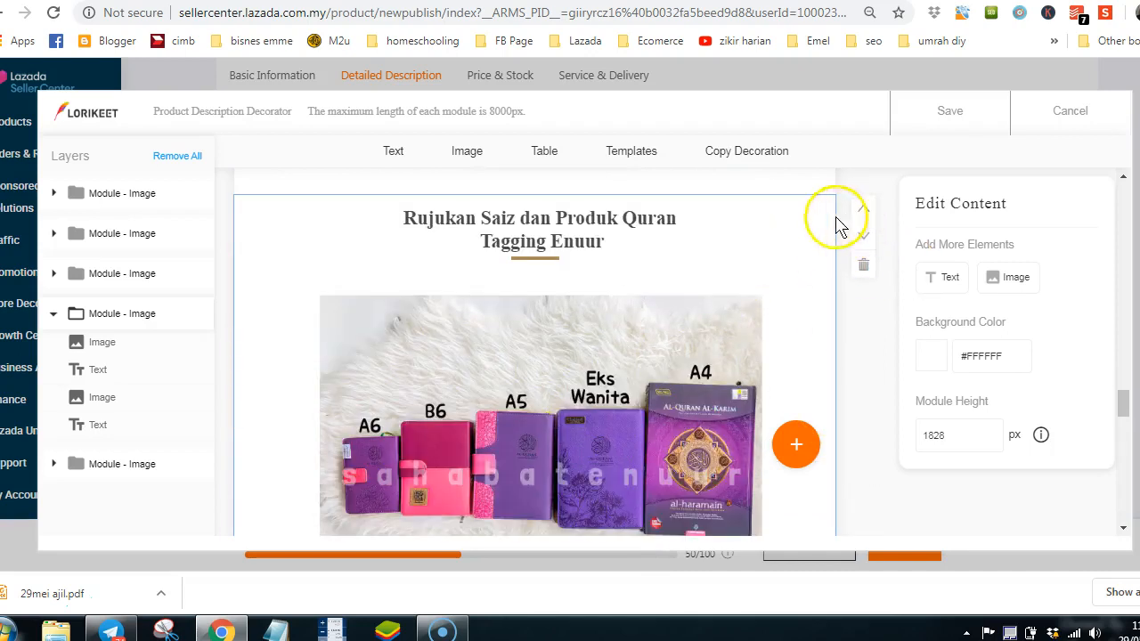
left_click(859, 269)
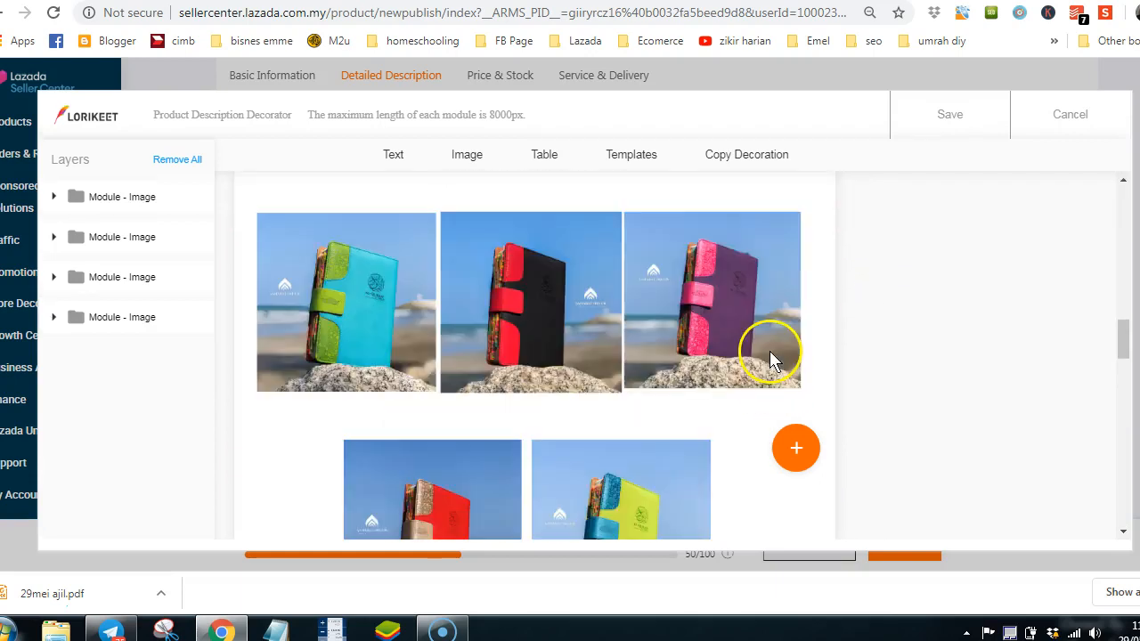
Review the product information and Quran detail text down to the empty image module
left_click(697, 423)
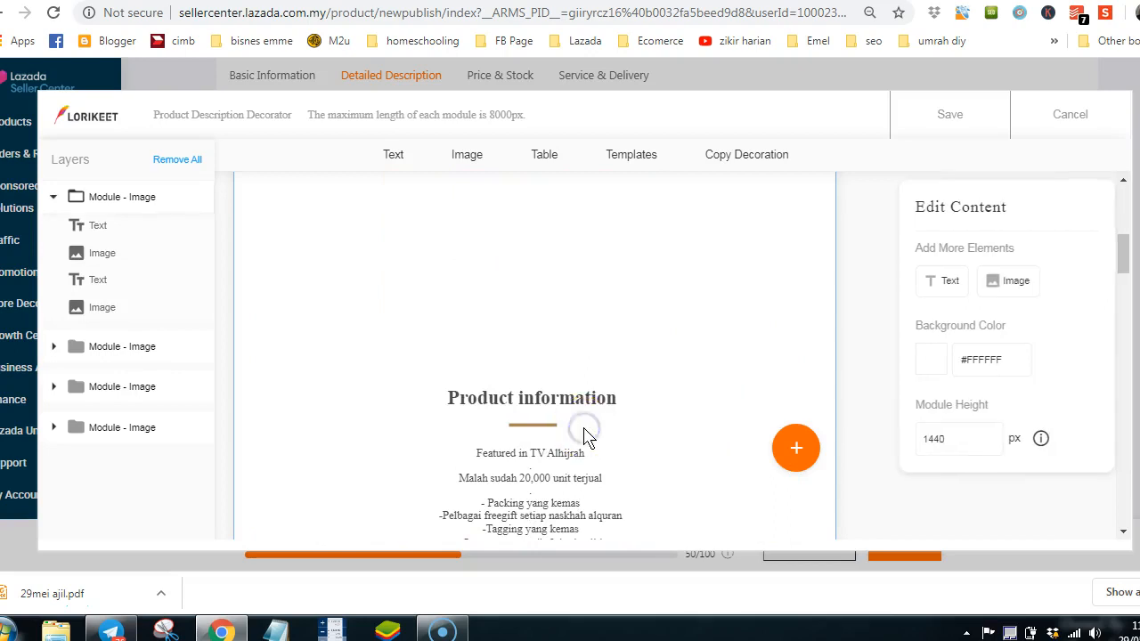
scroll(718, 390, "down", 15)
scroll(720, 392, "up", 1)
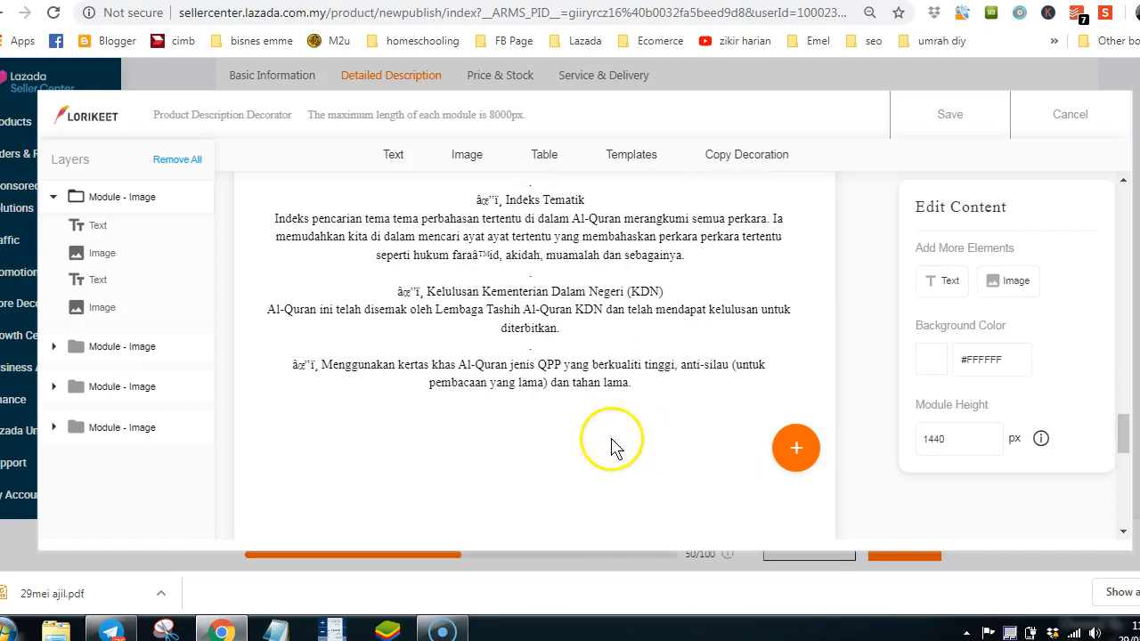
scroll(605, 400, "up", 2)
scroll(608, 400, "down", 5)
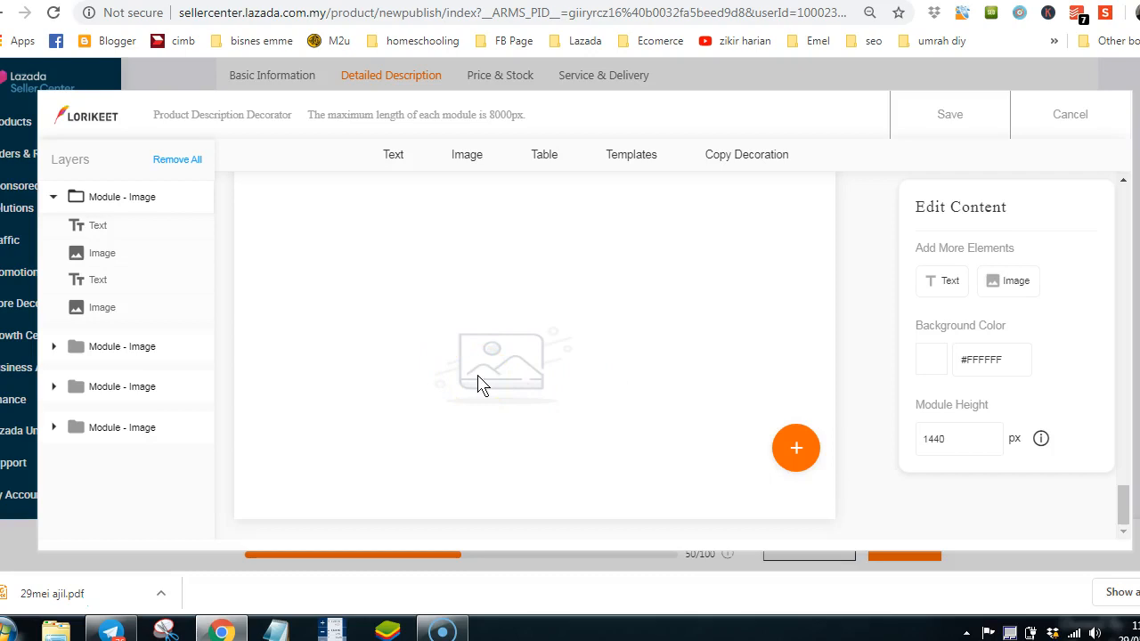
scroll(607, 367, "down", 2)
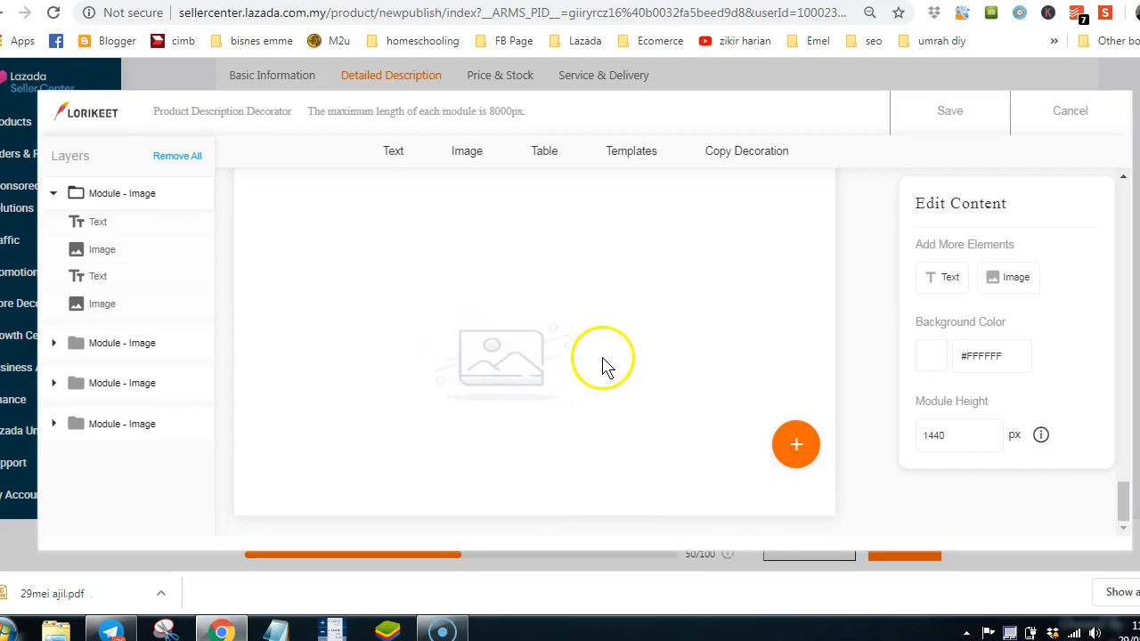
Upload the r18 image from Dropbox's "quran tag" > "a6" folder into the empty image module
left_click(501, 360)
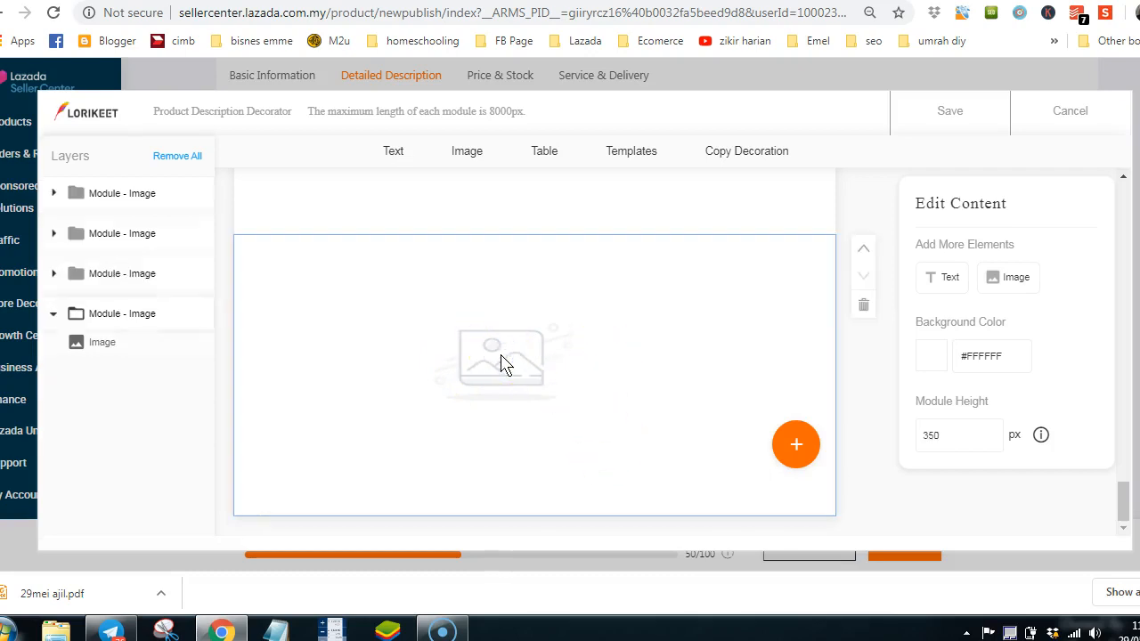
left_click(501, 363)
left_click(297, 230)
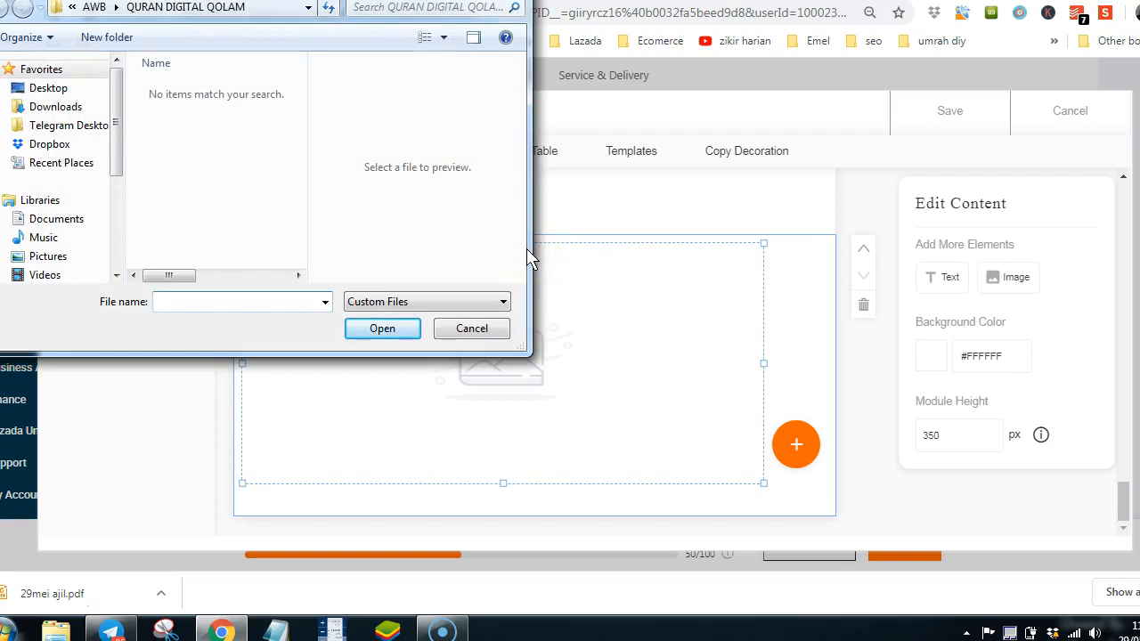
left_click(89, 145)
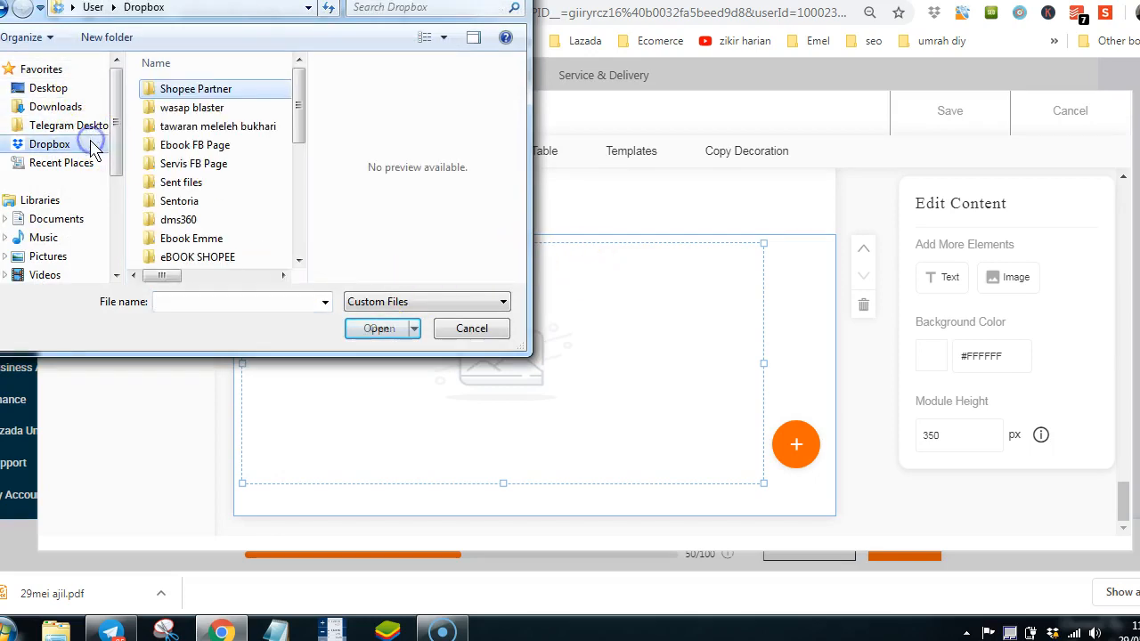
left_click(303, 178)
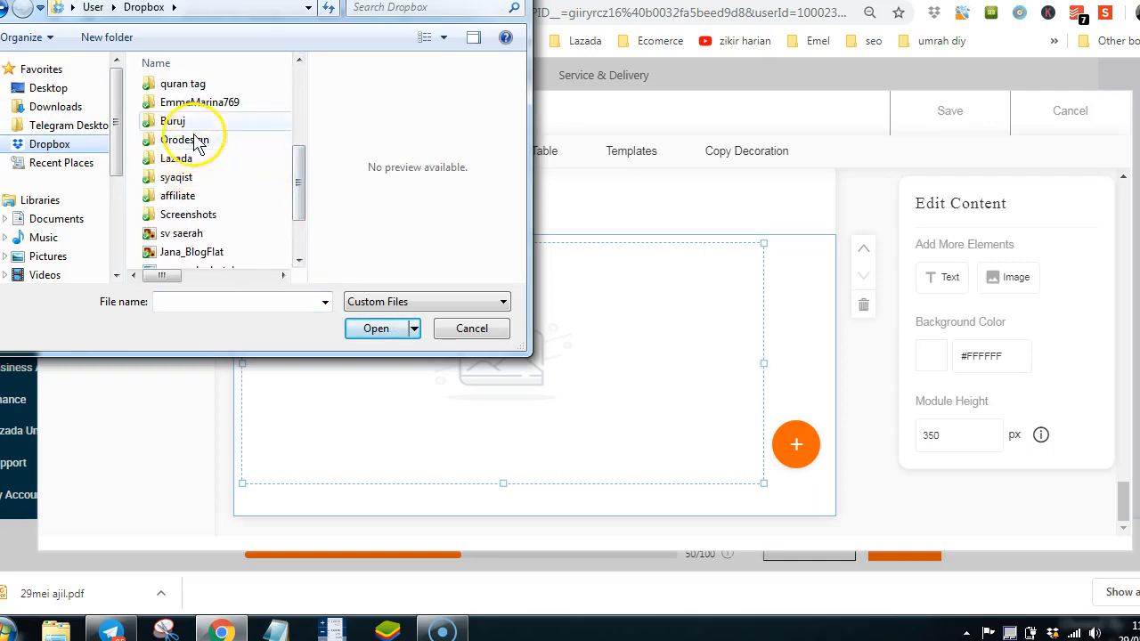
double_click(187, 84)
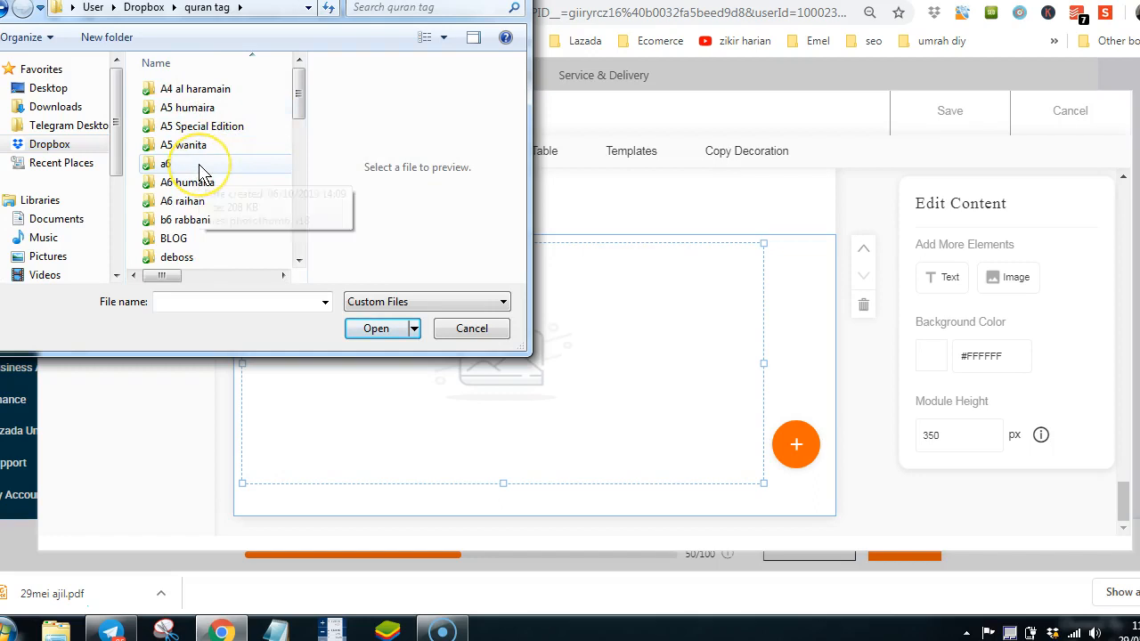
double_click(166, 164)
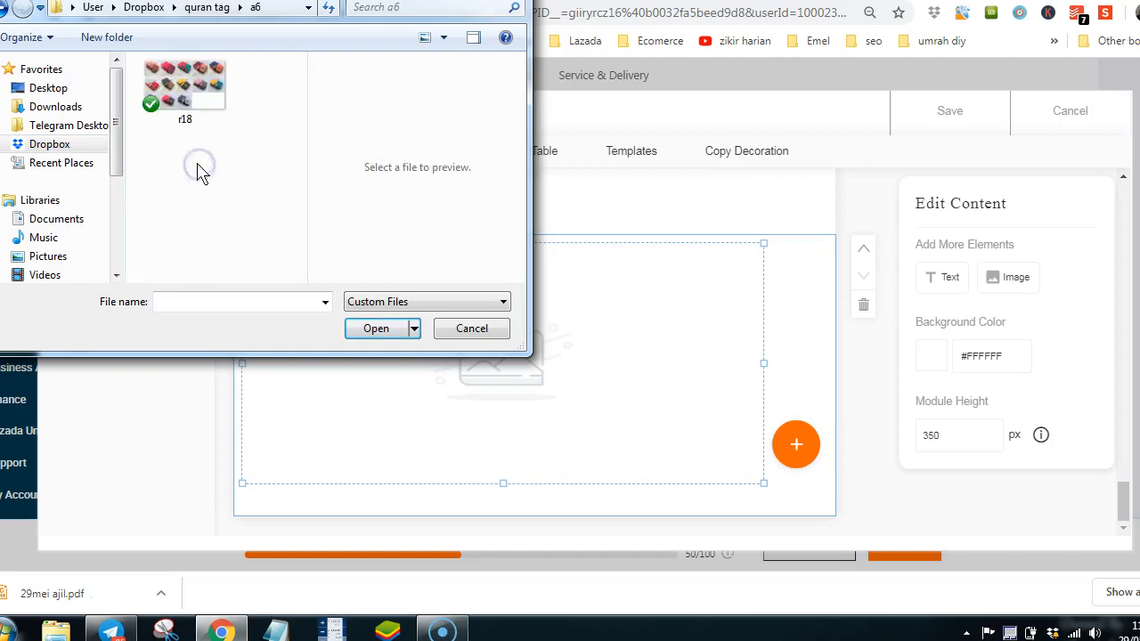
left_click(185, 89)
left_click(374, 330)
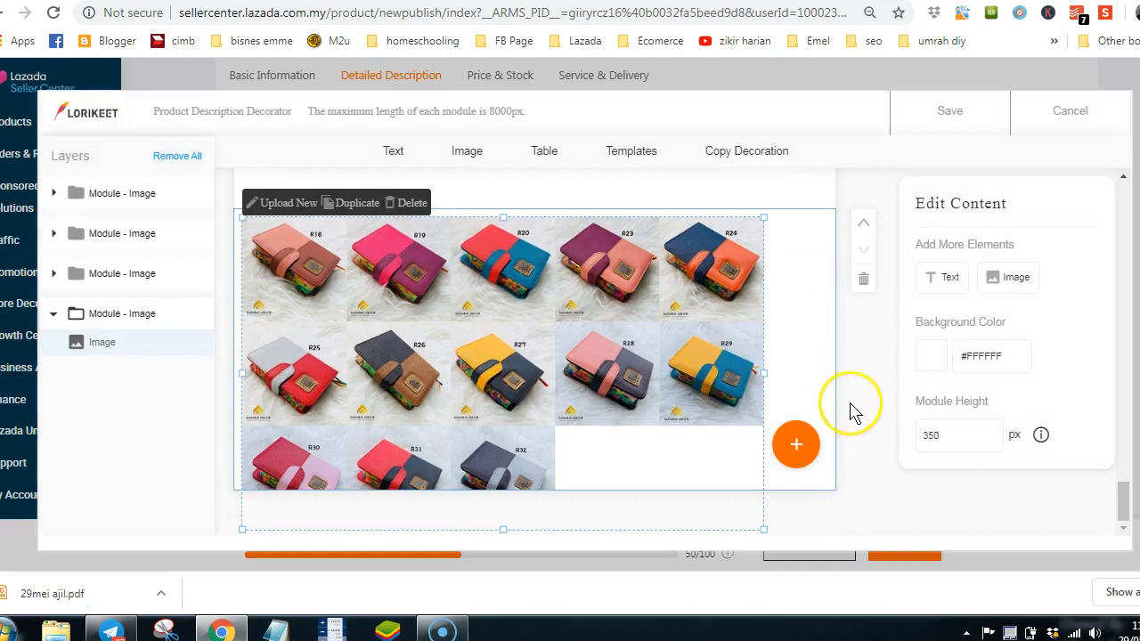
Add a text module below the uploaded A6 Quran color chart
left_click(798, 446)
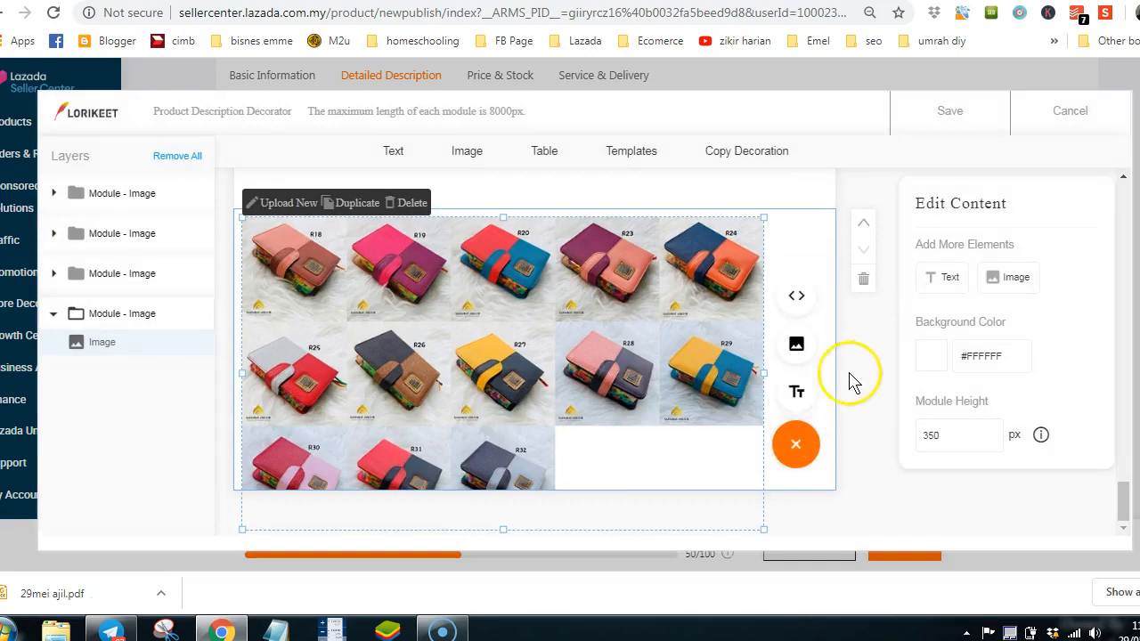
left_click(796, 390)
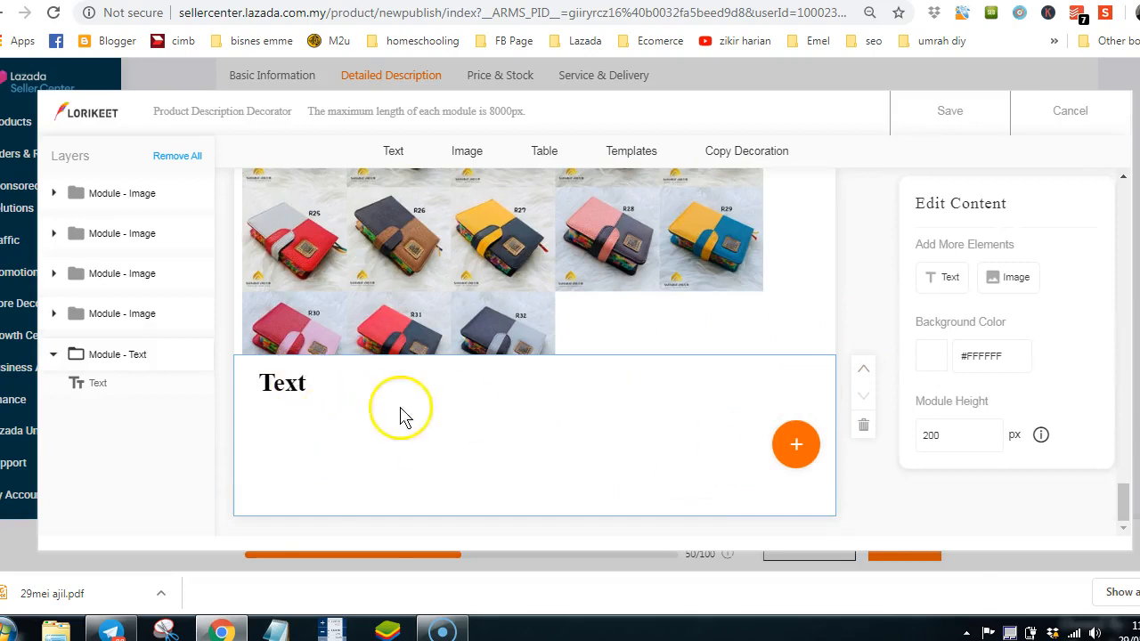
scroll(629, 395, "up", 1)
Set the height of the color chart's image module to 450 px so the whole chart fits
left_click(484, 326)
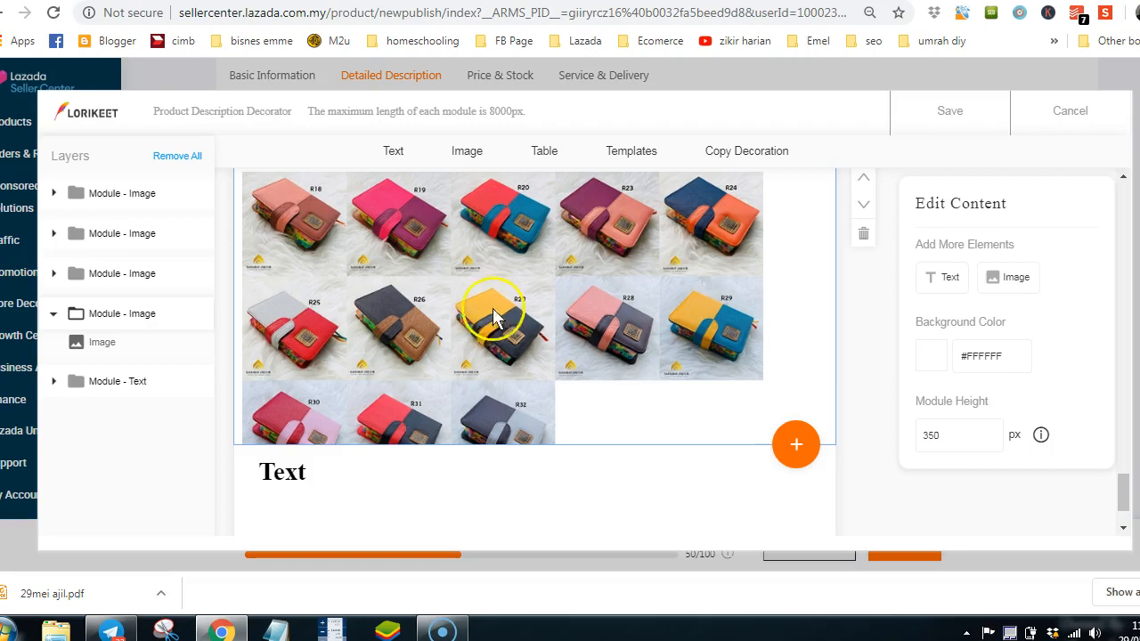
scroll(708, 349, "up", 1)
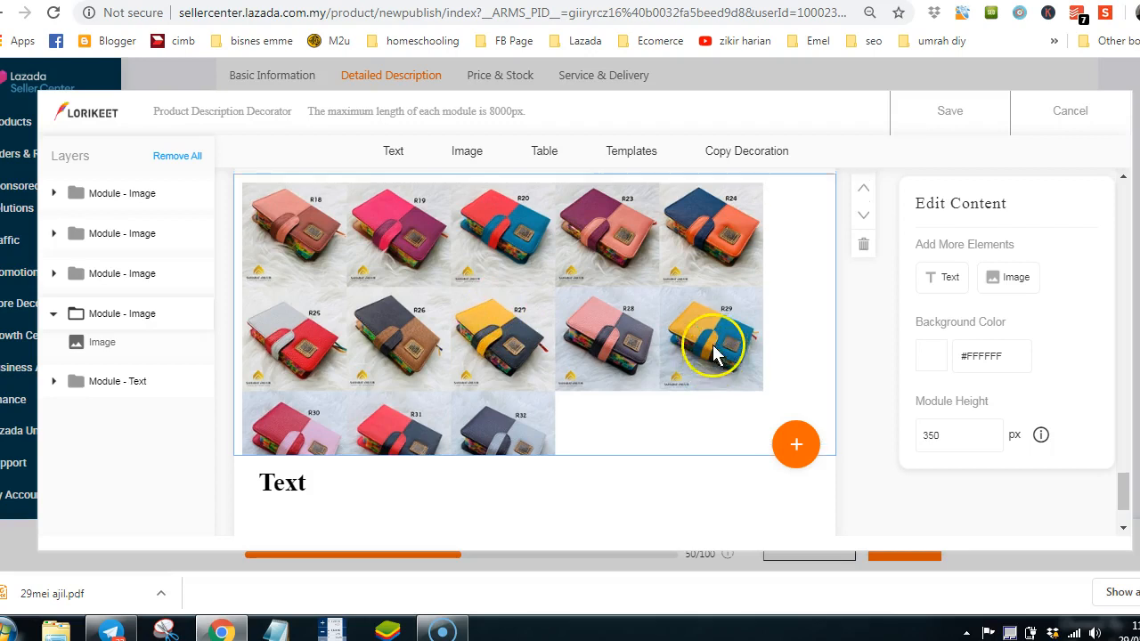
scroll(712, 353, "down", 2)
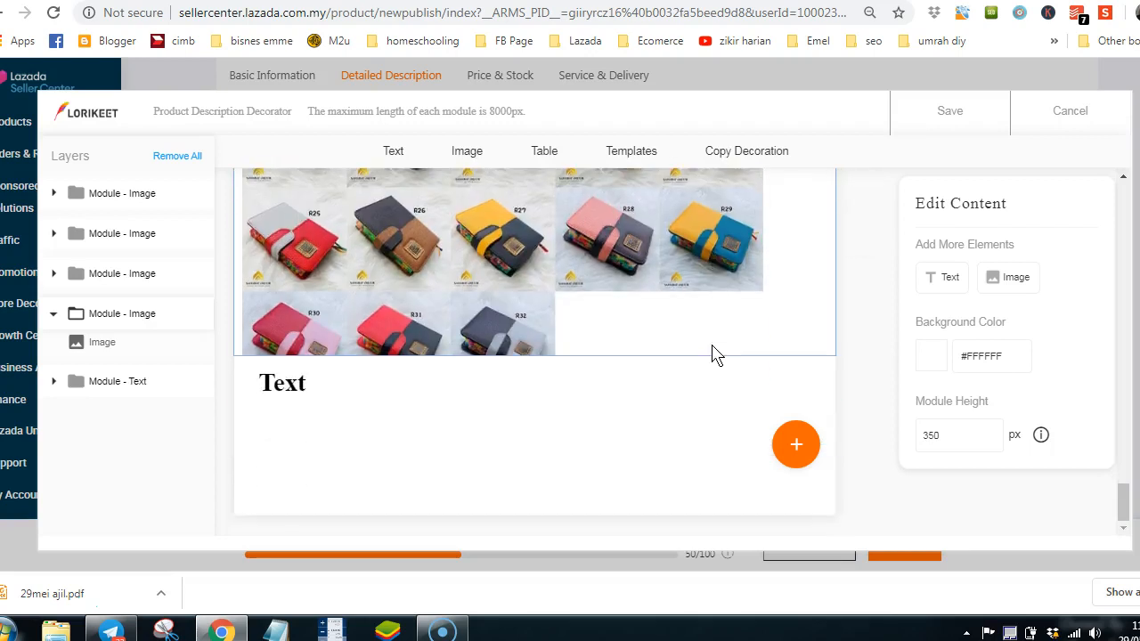
left_click(944, 434)
type("45")
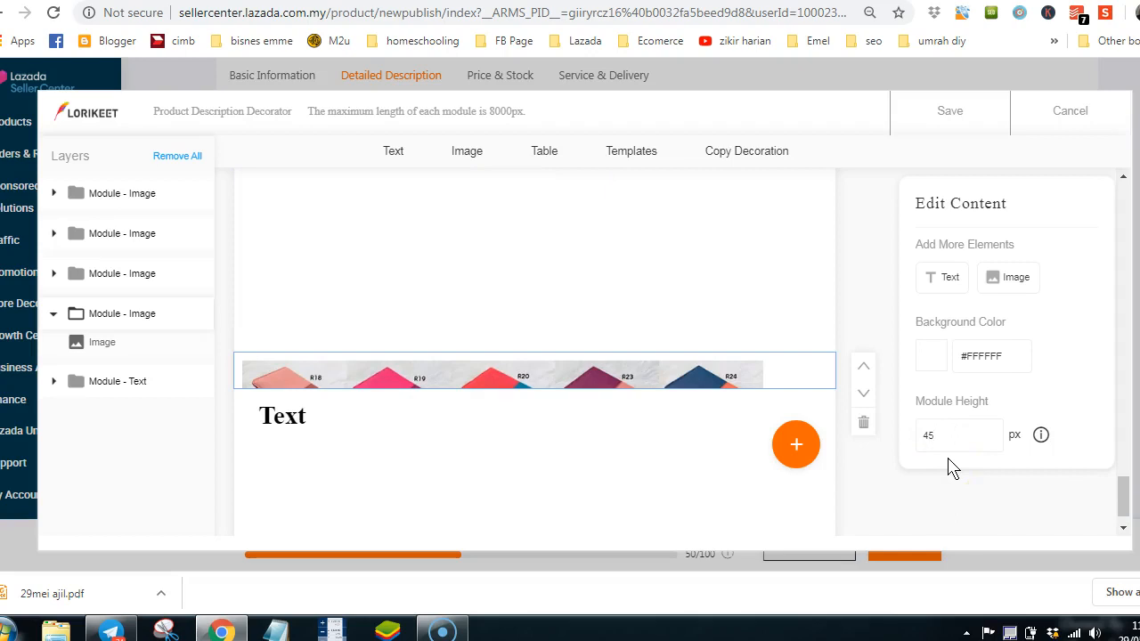
type("0")
scroll(855, 410, "down", 2)
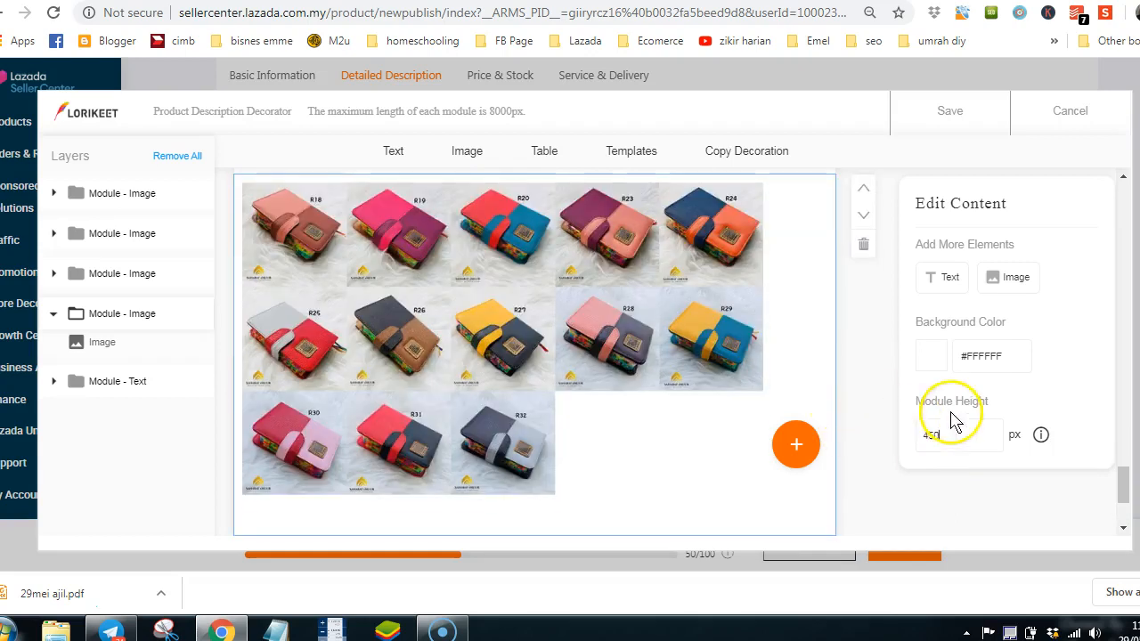
Move the color chart image slightly right to center it horizontally within its module
left_click(495, 337)
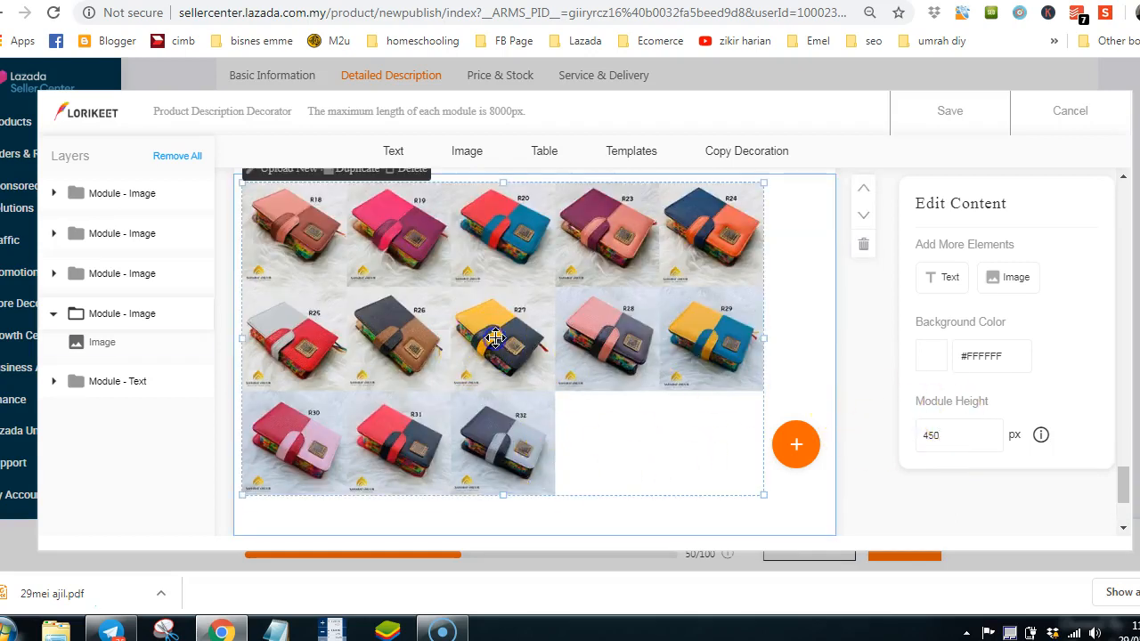
left_click_drag(496, 338, 527, 338)
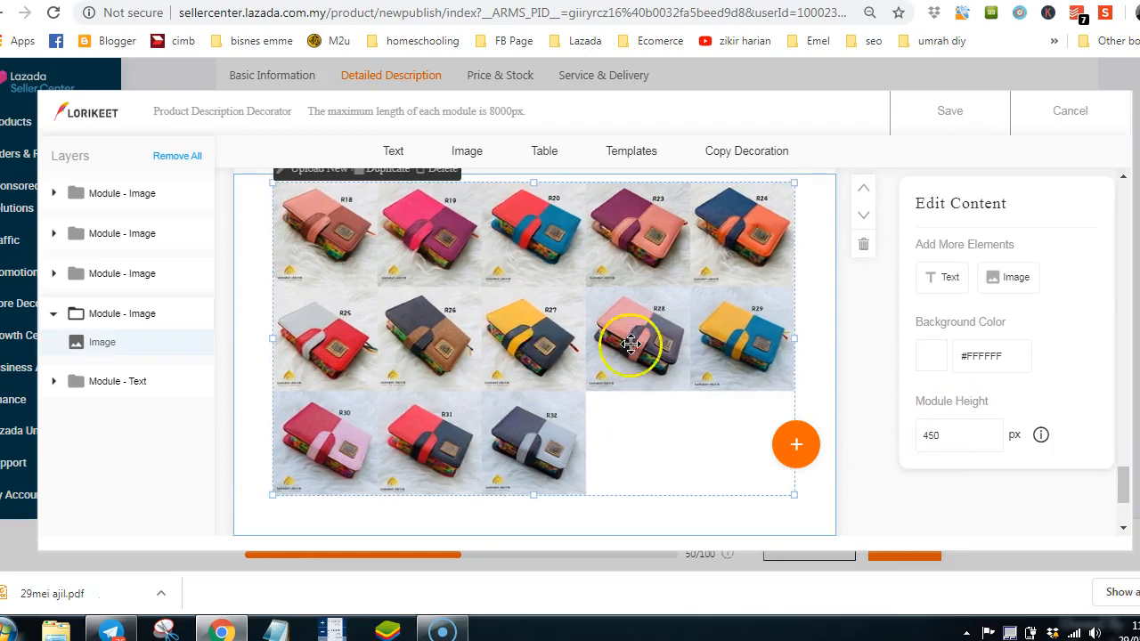
scroll(835, 354, "down", 1)
scroll(835, 361, "down", 1)
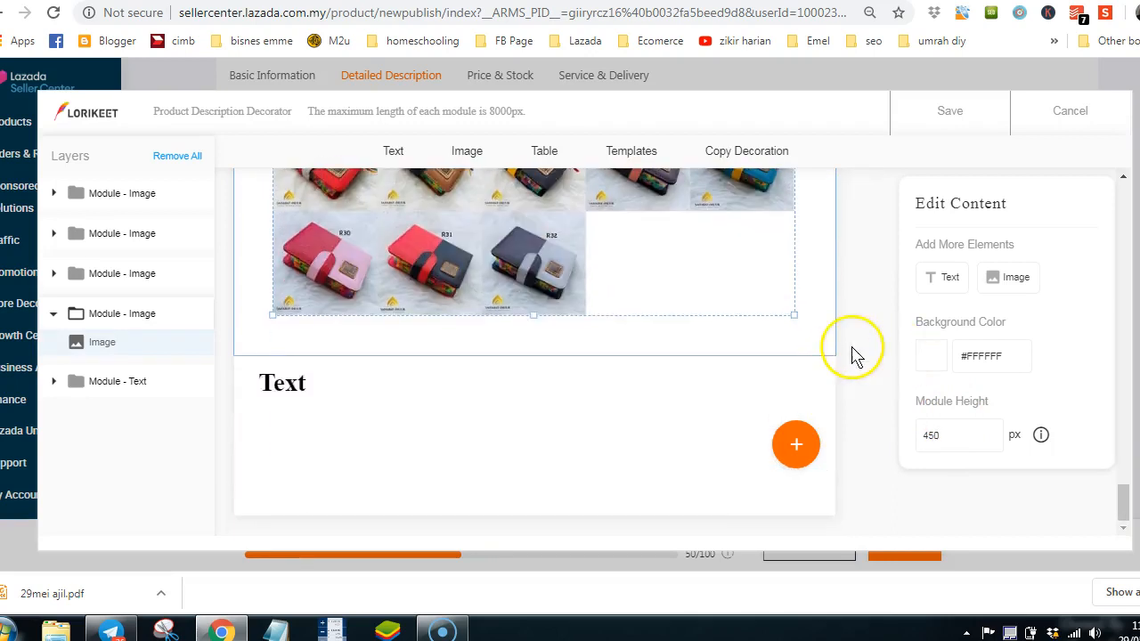
Set the height of the new text module below the A6 color chart to 600 px
left_click(316, 388)
left_click(291, 382)
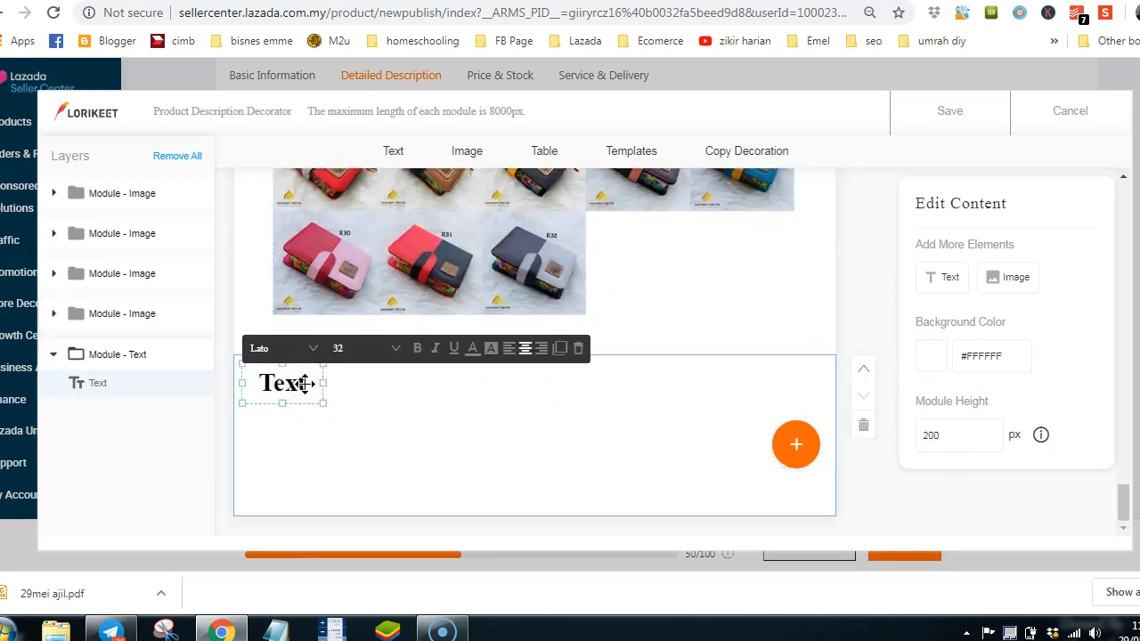
left_click(928, 436)
double_click(923, 435)
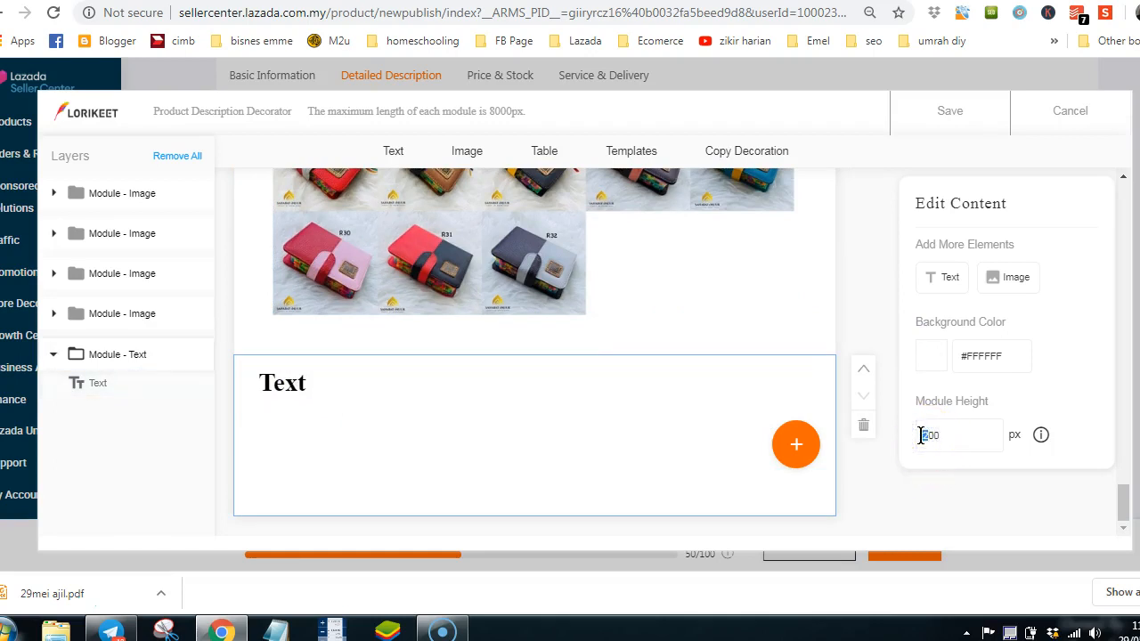
type("800")
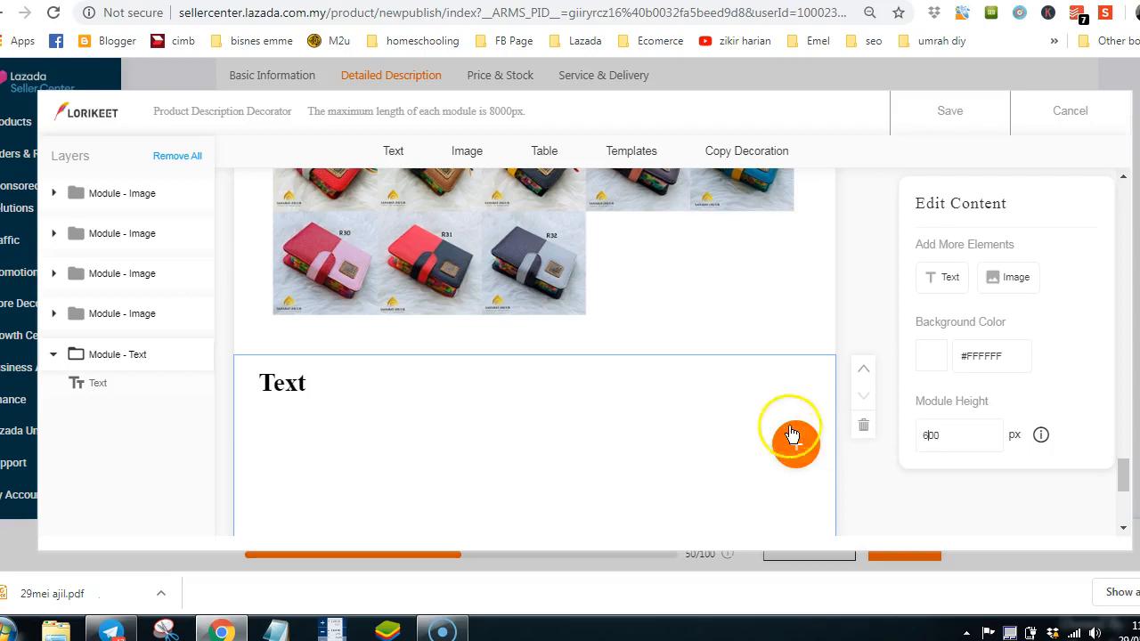
scroll(432, 439, "down", 4)
scroll(432, 447, "up", 3)
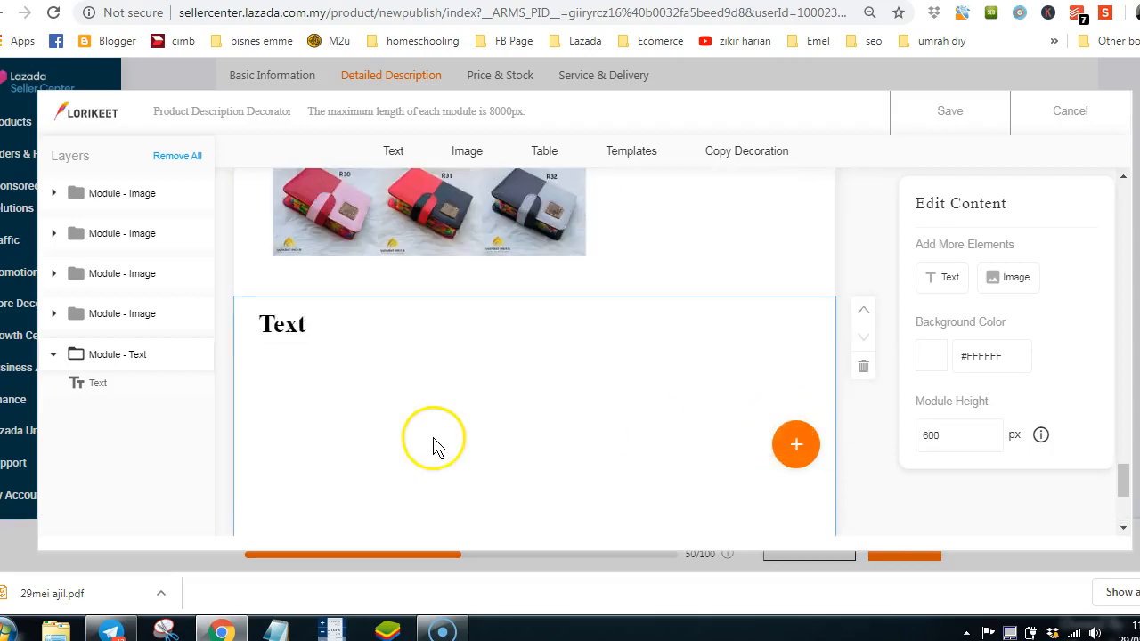
Clear the placeholder text from the text element in the new module
left_click(288, 329)
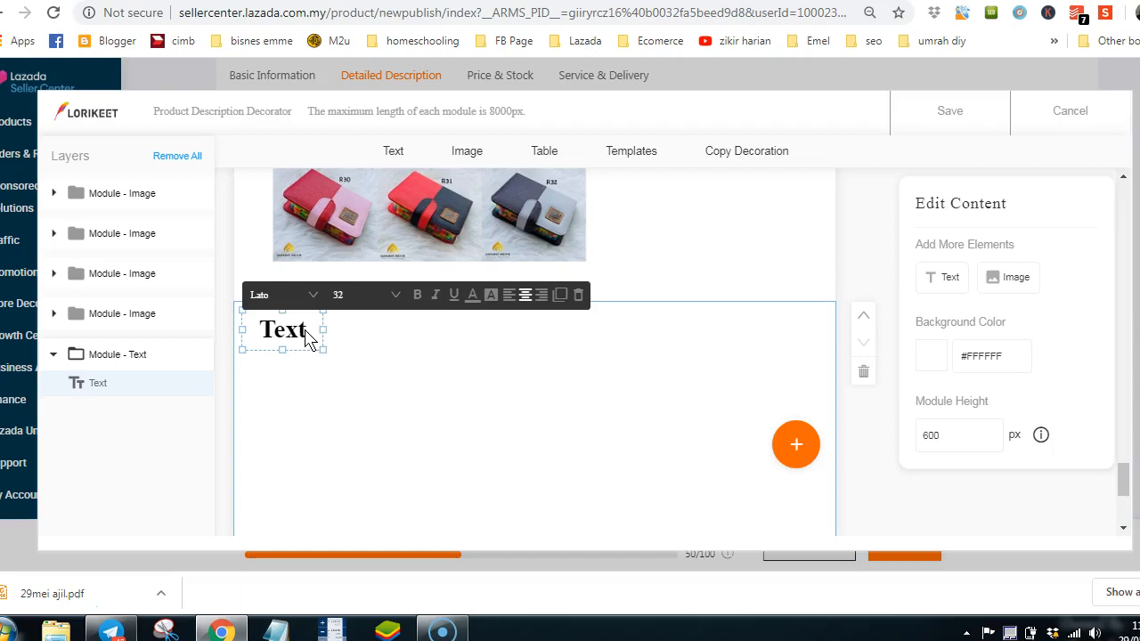
left_click(279, 329)
double_click(305, 339)
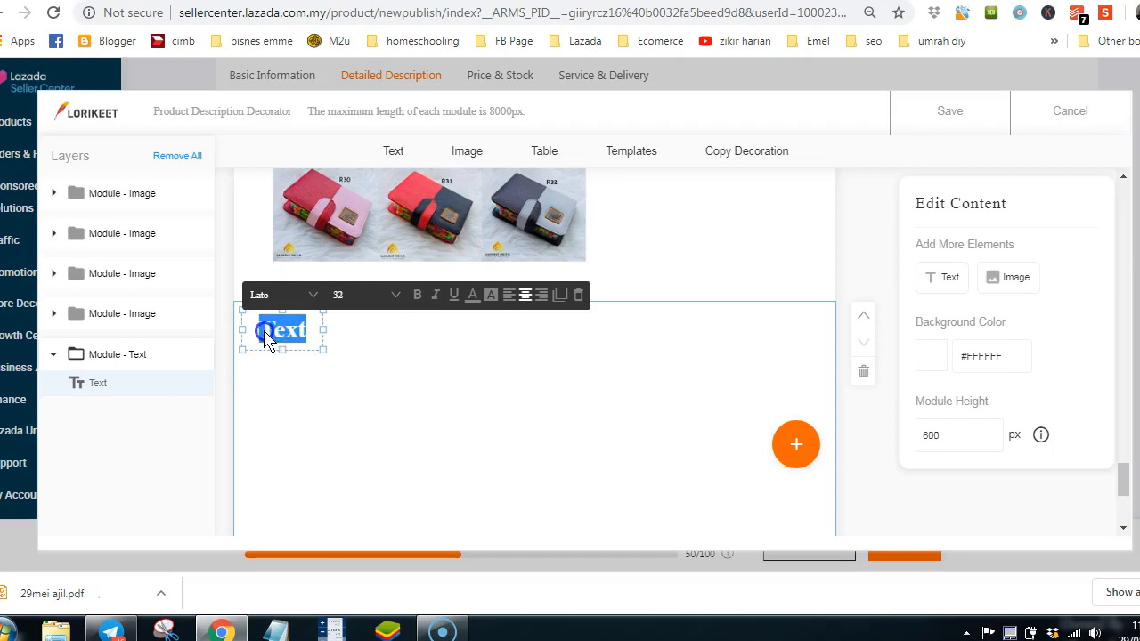
key("BackSpace")
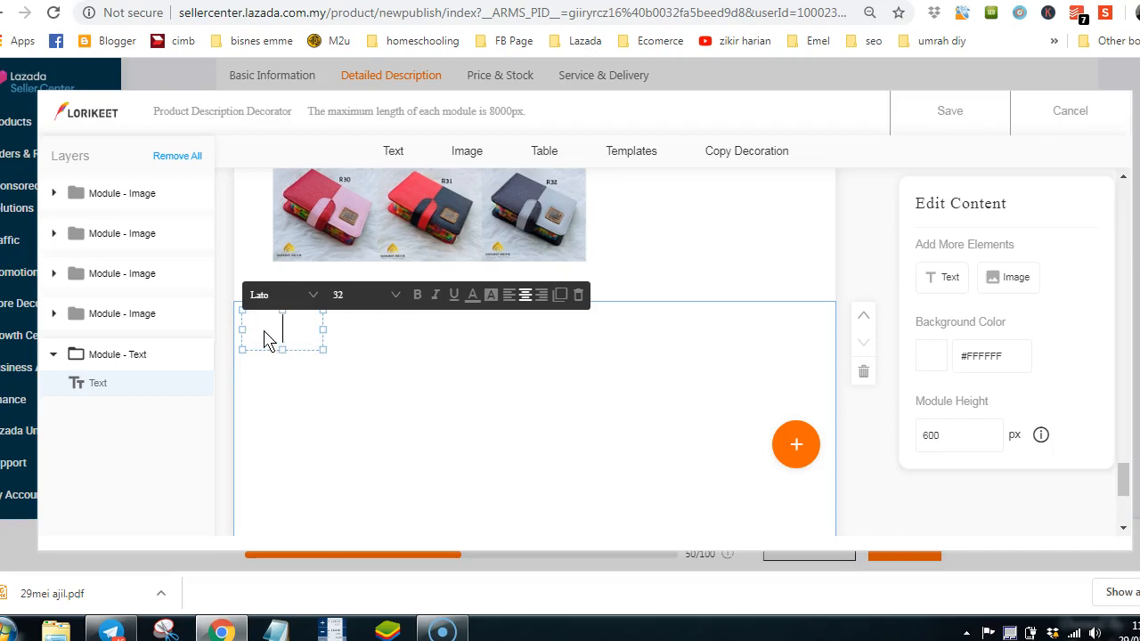
Copy the entire feature description text below the "Product details" heading
scroll(629, 415, "up", 15)
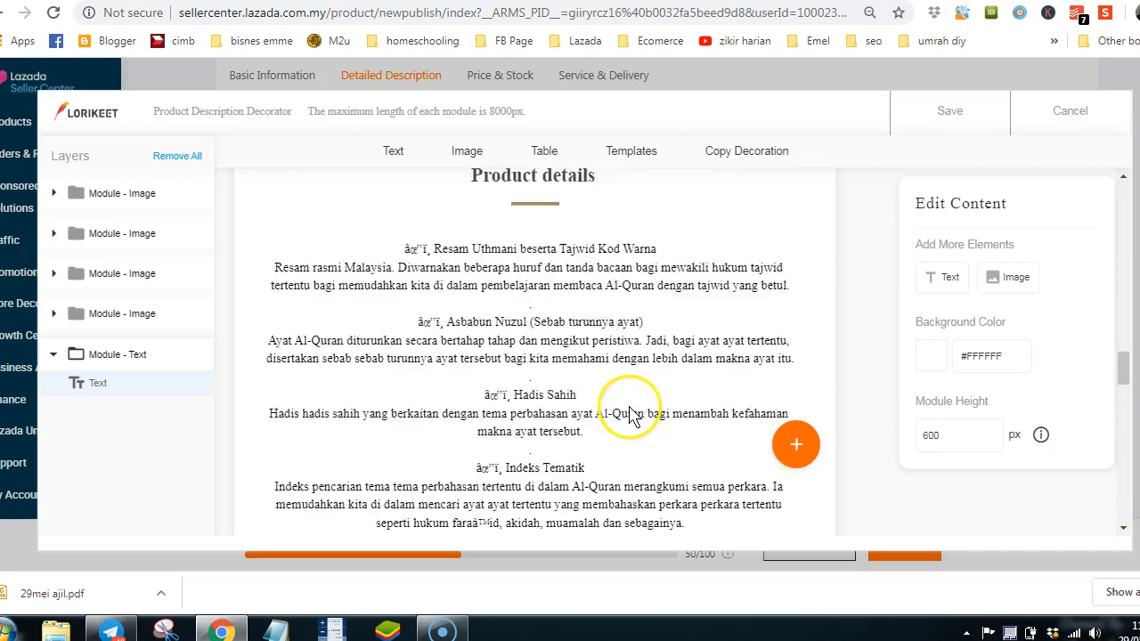
scroll(628, 415, "down", 2)
left_click(553, 316)
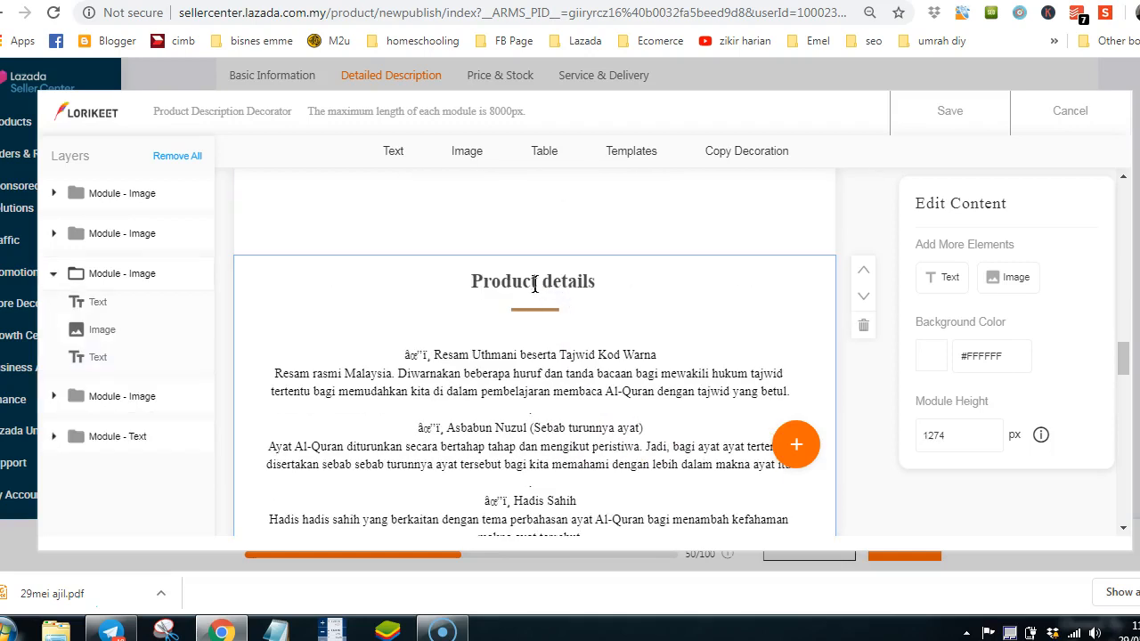
left_click(407, 350)
left_click_drag(418, 357, 413, 356)
key("ctrl+a")
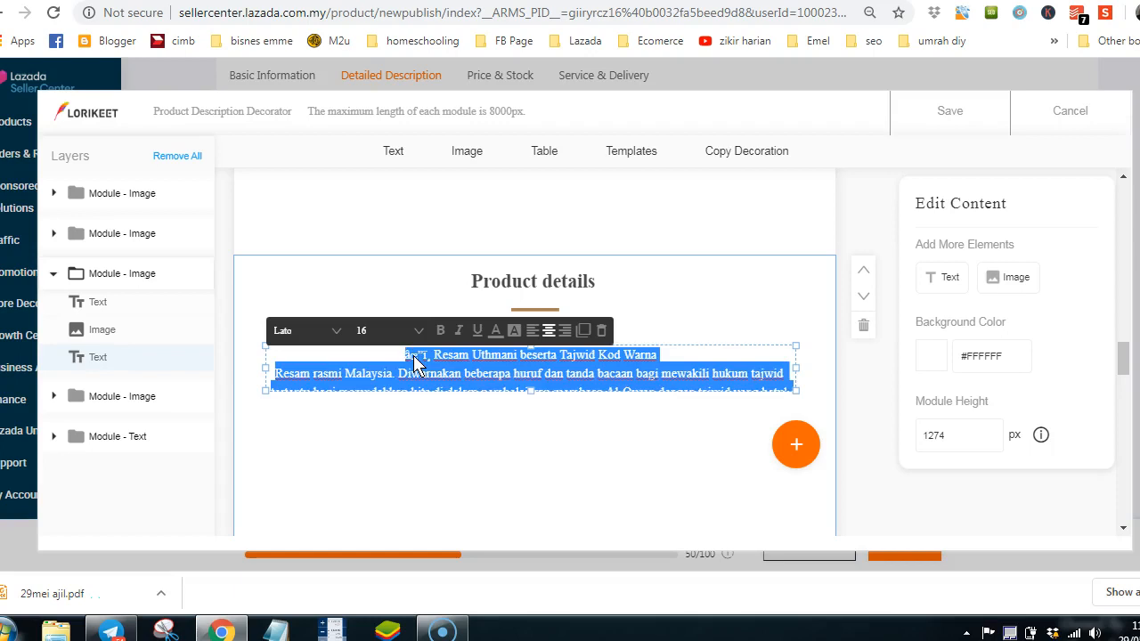
Add another text element to the bottom text module and replace its placeholder with the copied product details
scroll(654, 397, "down", 5)
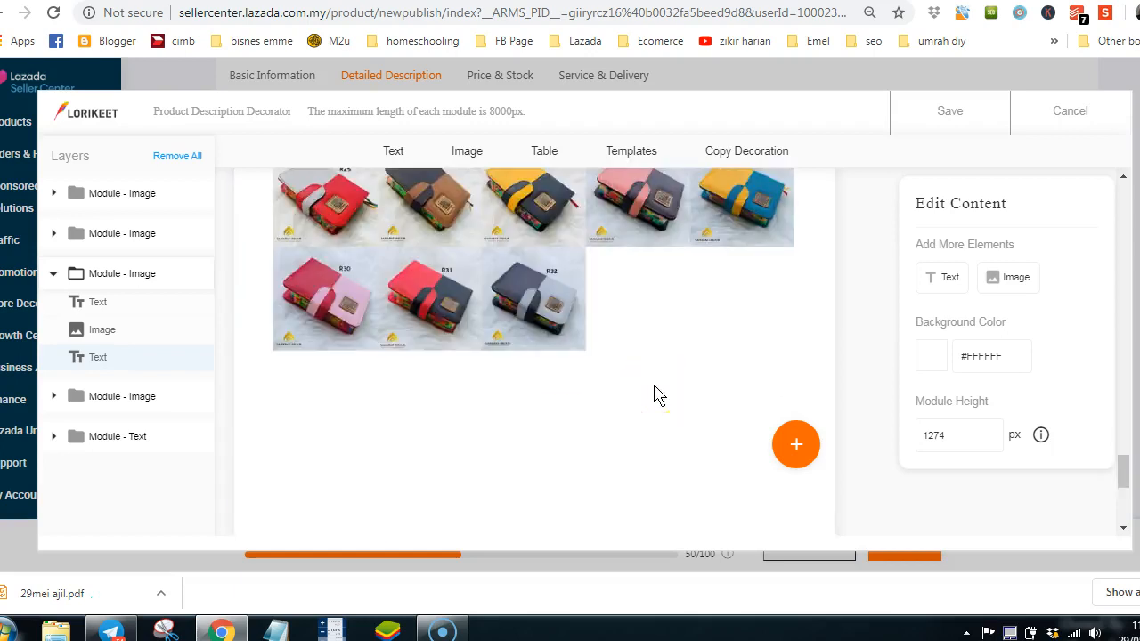
left_click(428, 381)
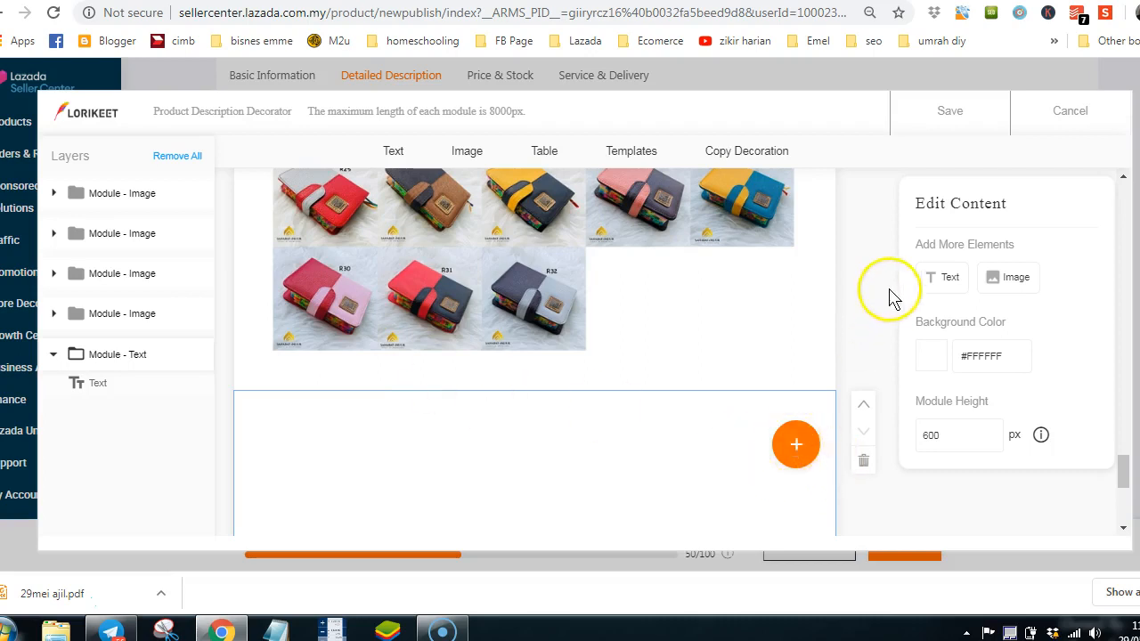
left_click(928, 277)
left_click(362, 424)
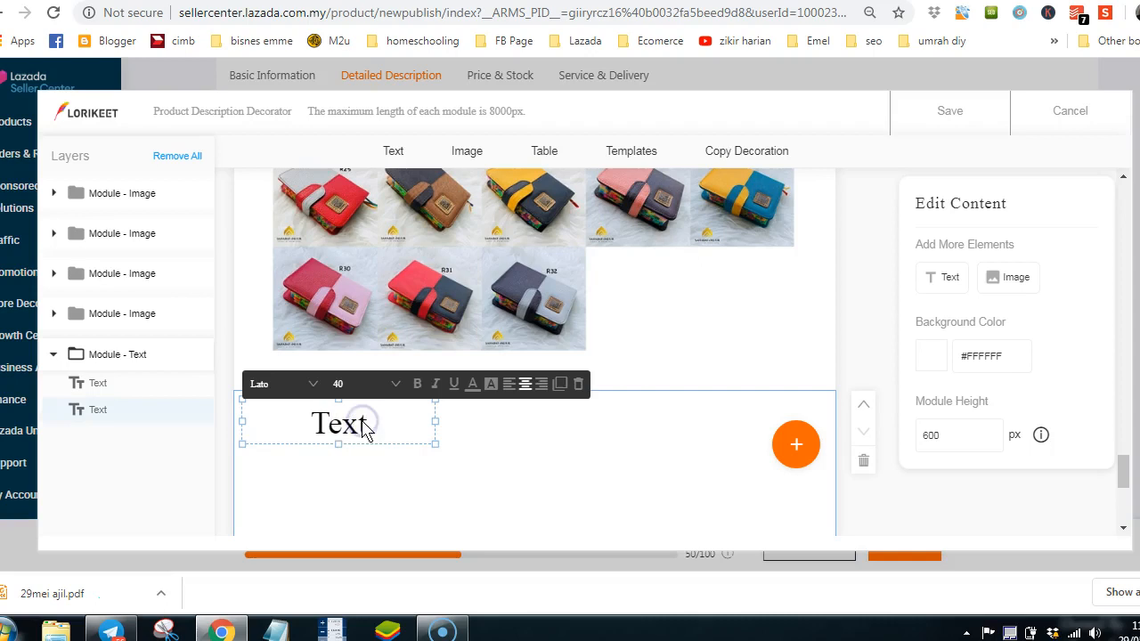
double_click(365, 425)
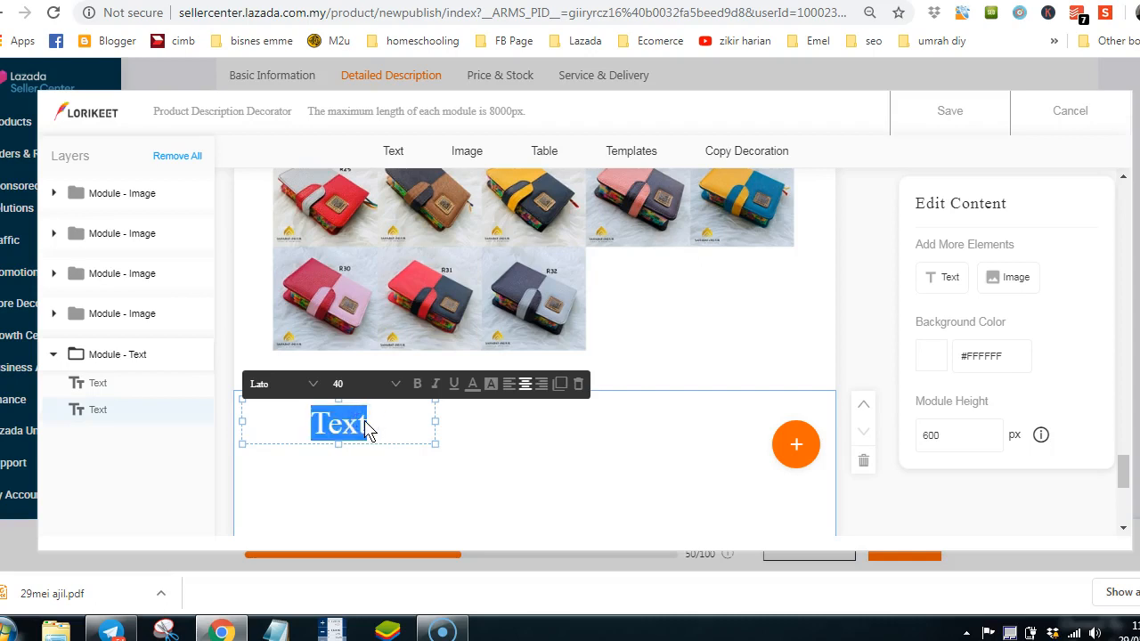
type("lama.")
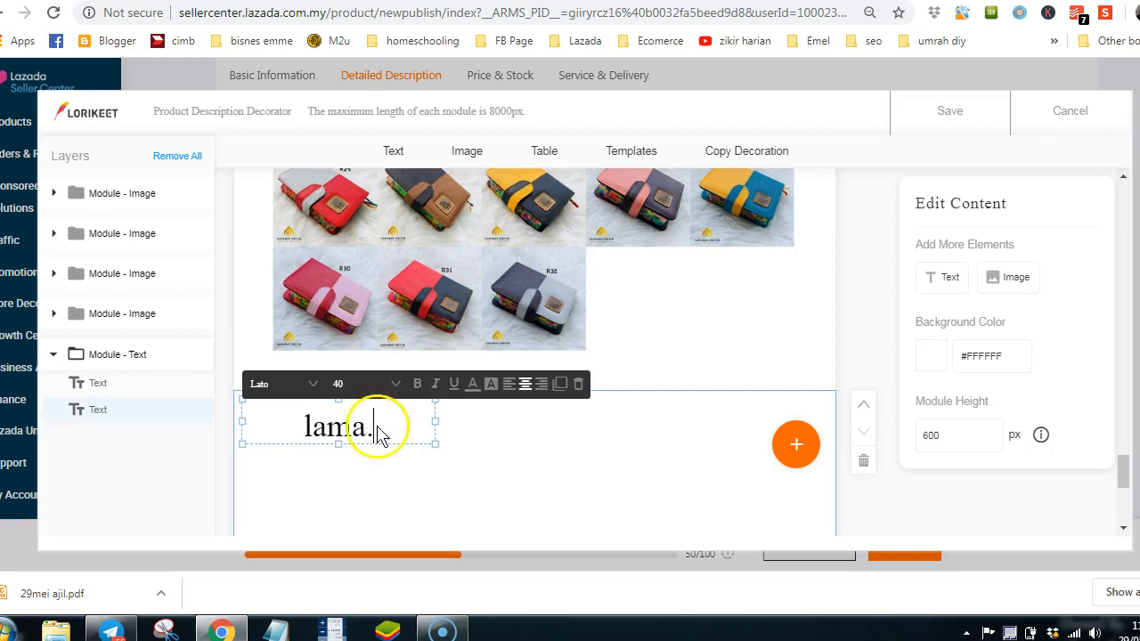
Set the pasted product details to font size 24 and enlarge the text box to the module's full width
left_click(344, 383)
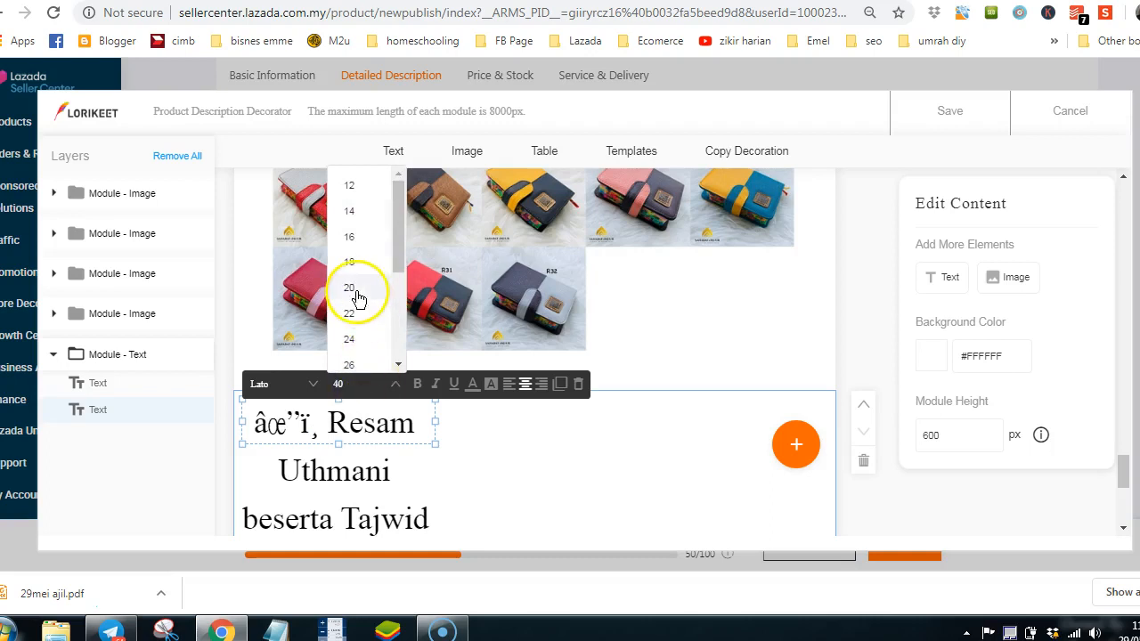
left_click(356, 341)
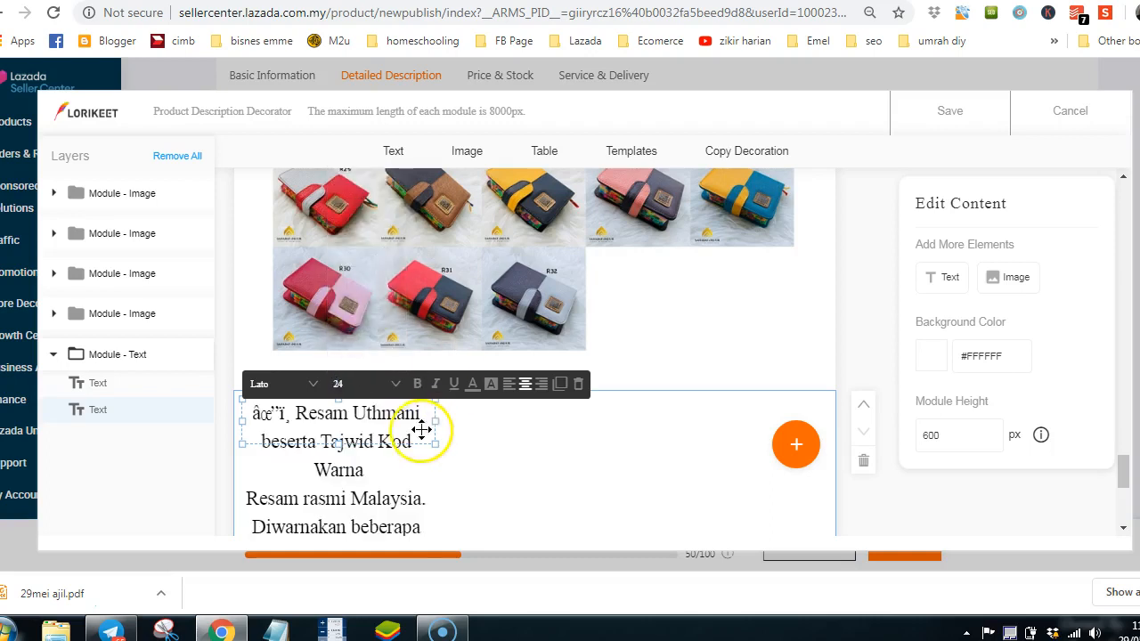
left_click_drag(436, 445, 823, 549)
left_click(743, 293)
Reduce the font size of the pasted product details to 14 so the text fits its module
scroll(720, 387, "down", 4)
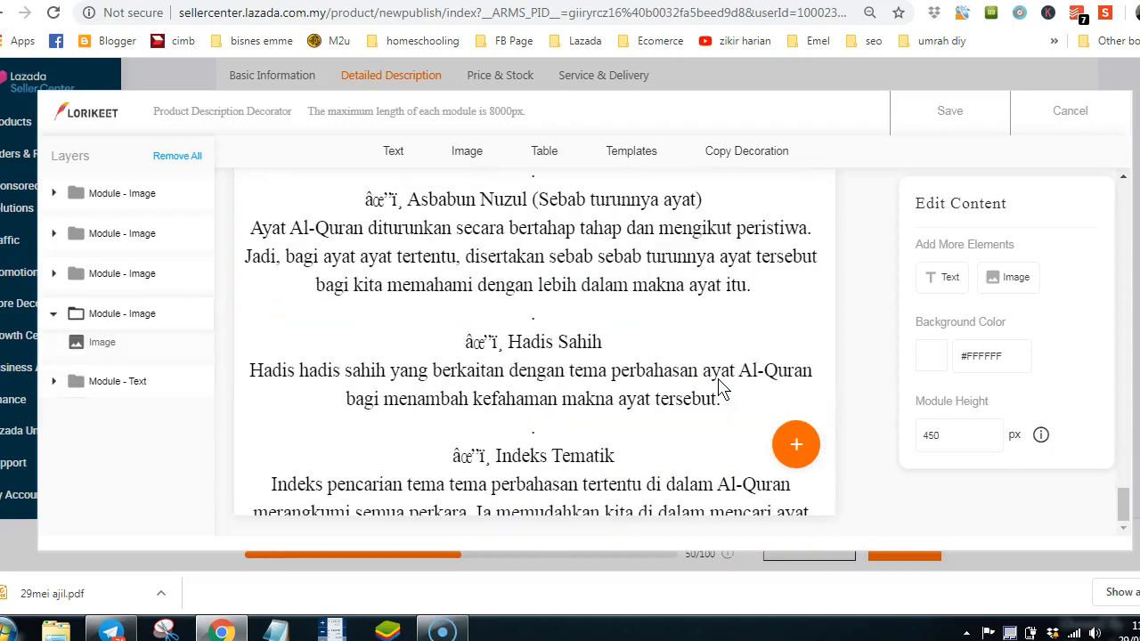
scroll(669, 483, "up", 3)
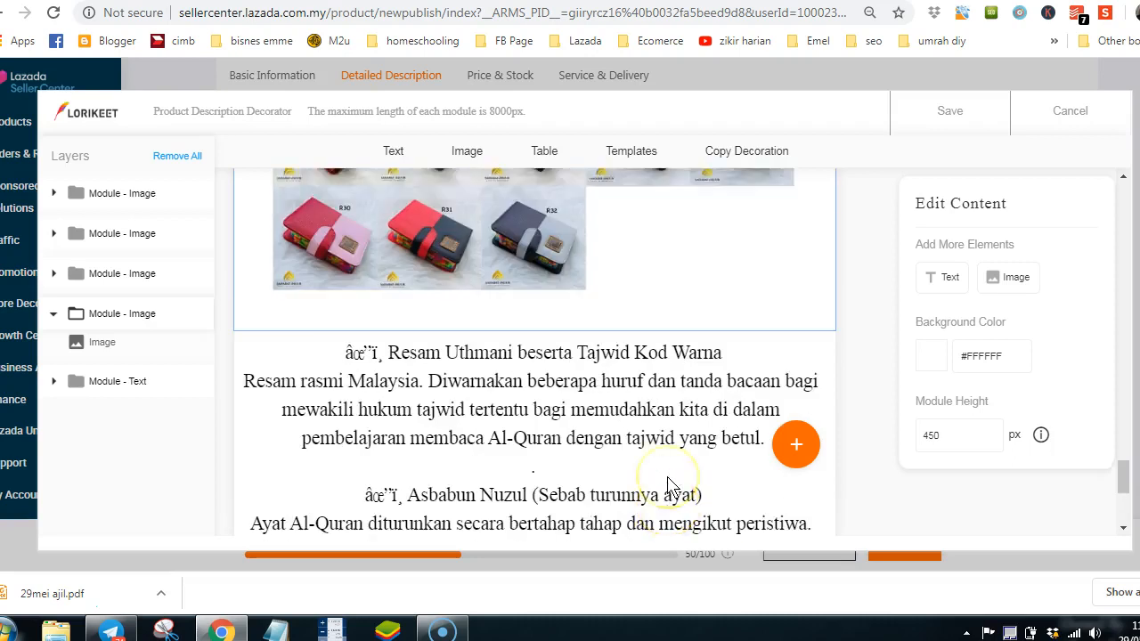
scroll(670, 485, "down", 3)
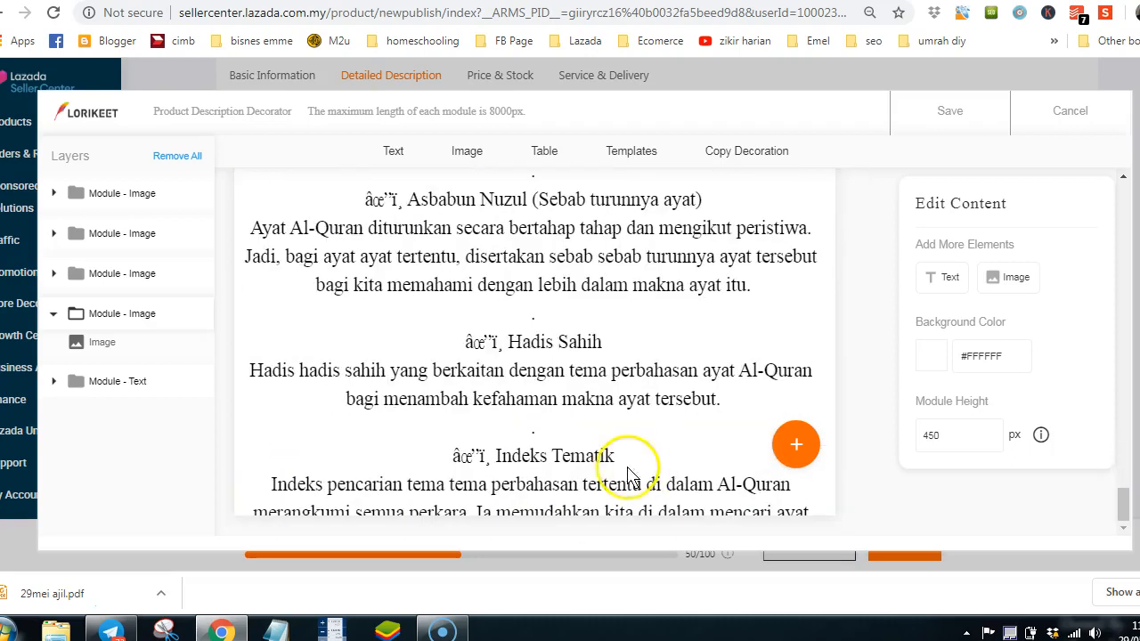
left_click(521, 445)
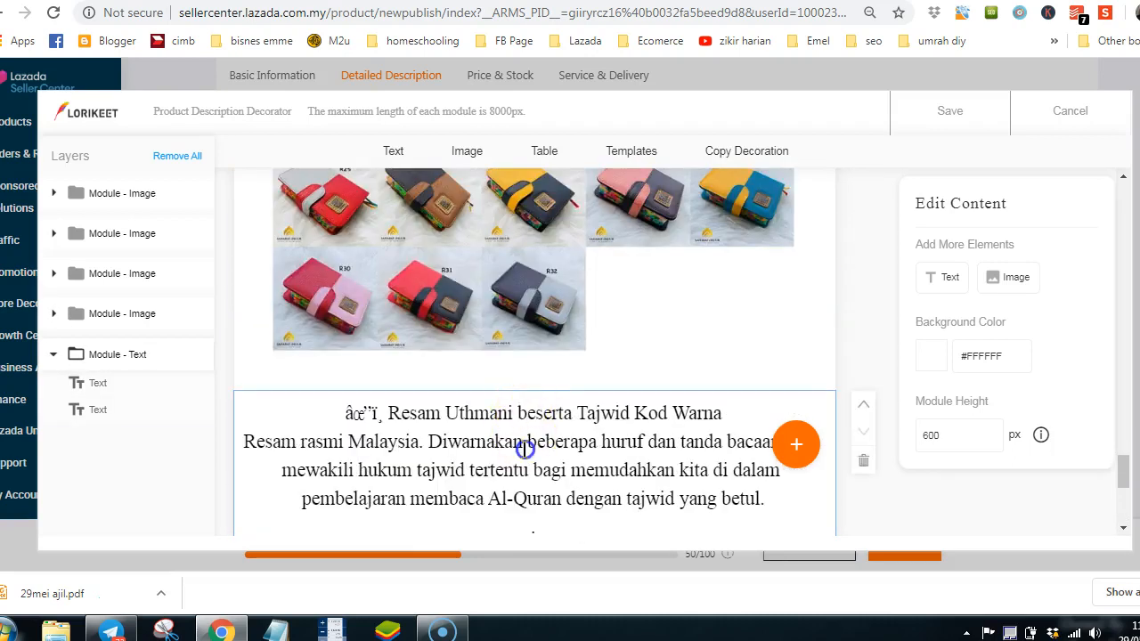
left_click(522, 445)
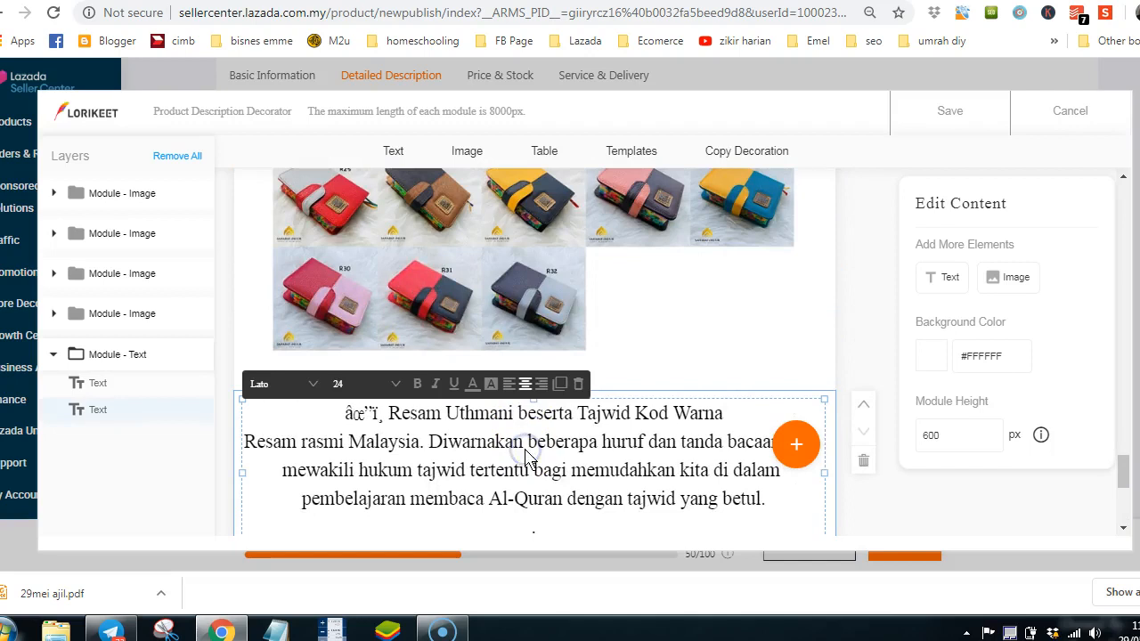
left_click(395, 385)
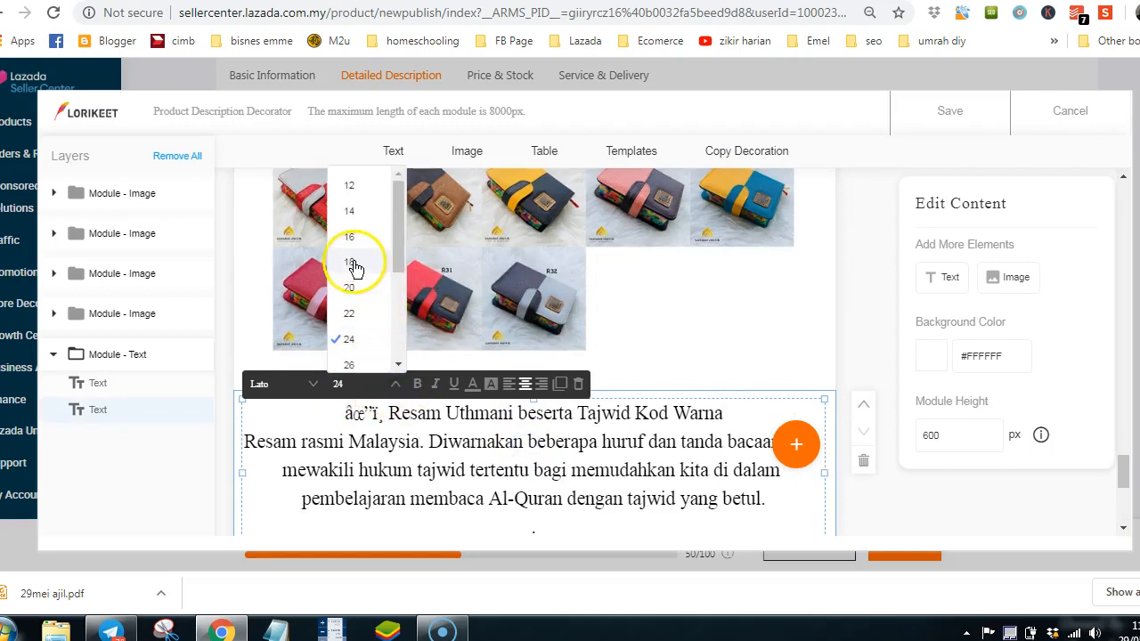
left_click(350, 214)
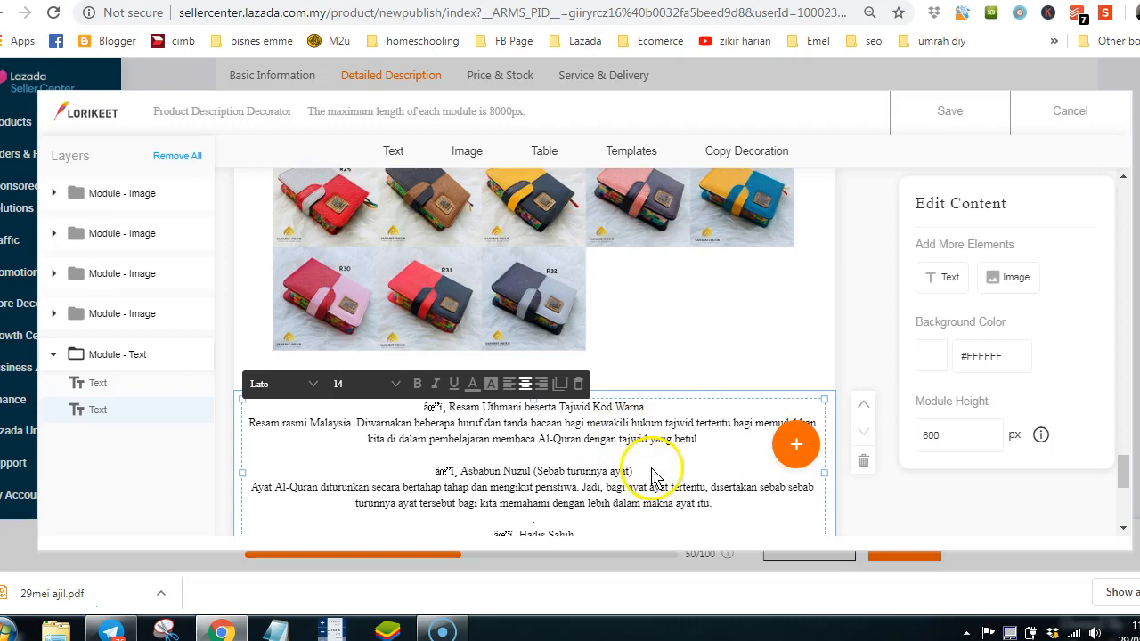
Extend the product details text box downward to take in the paragraphs through the QPP paper line
scroll(656, 474, "down", 3)
scroll(655, 478, "up", 2)
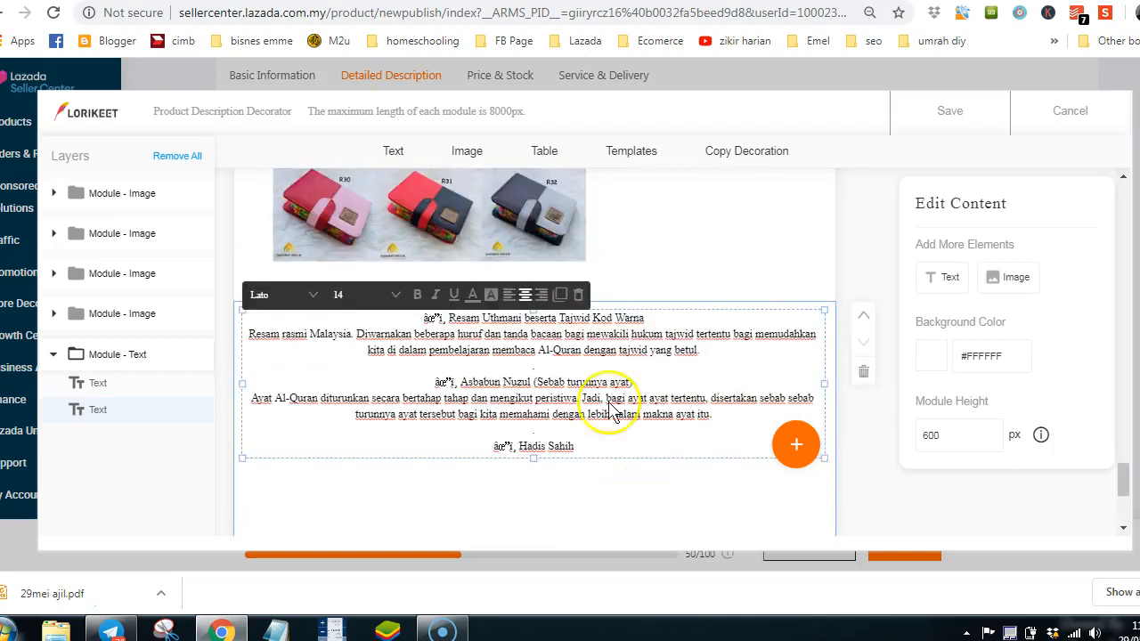
left_click_drag(534, 457, 539, 552)
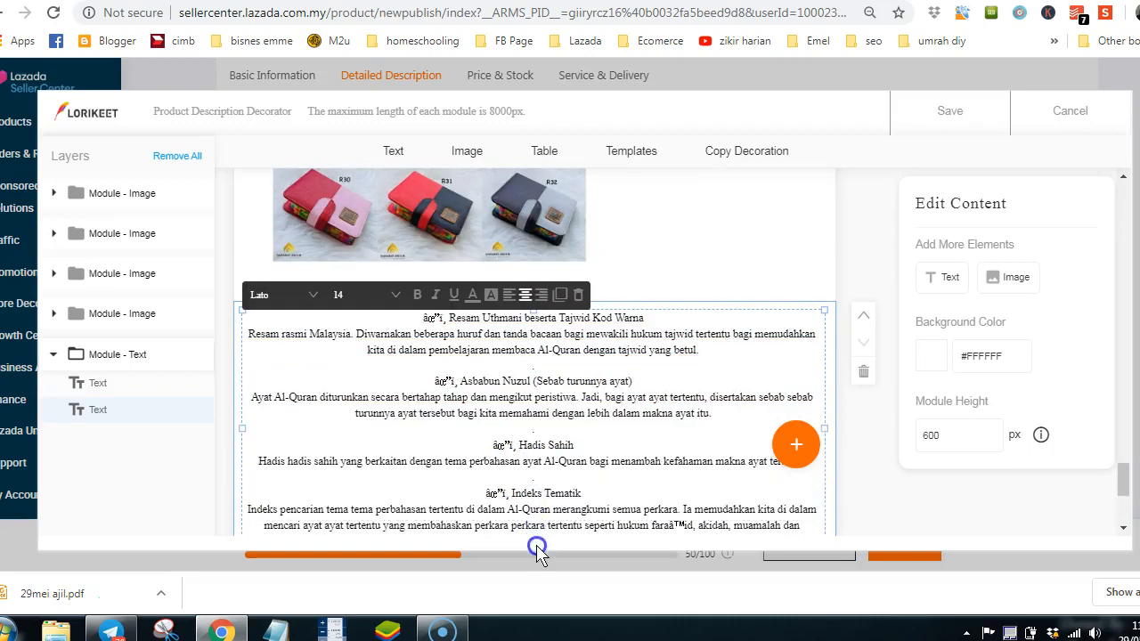
scroll(534, 445, "down", 3)
left_click_drag(531, 275, 533, 356)
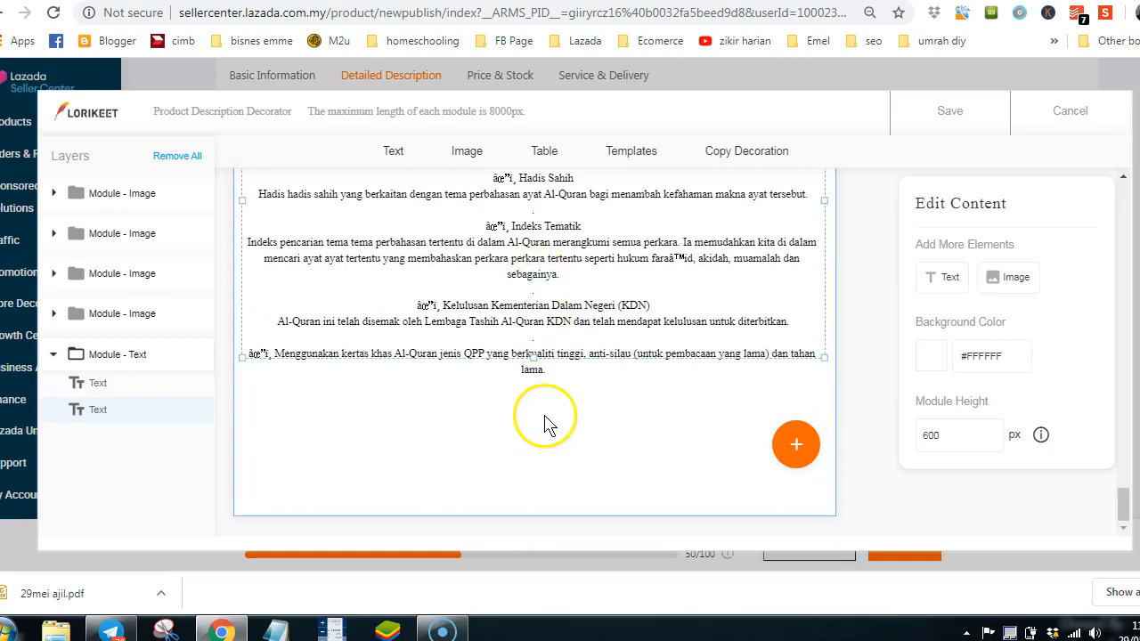
scroll(545, 415, "up", 1)
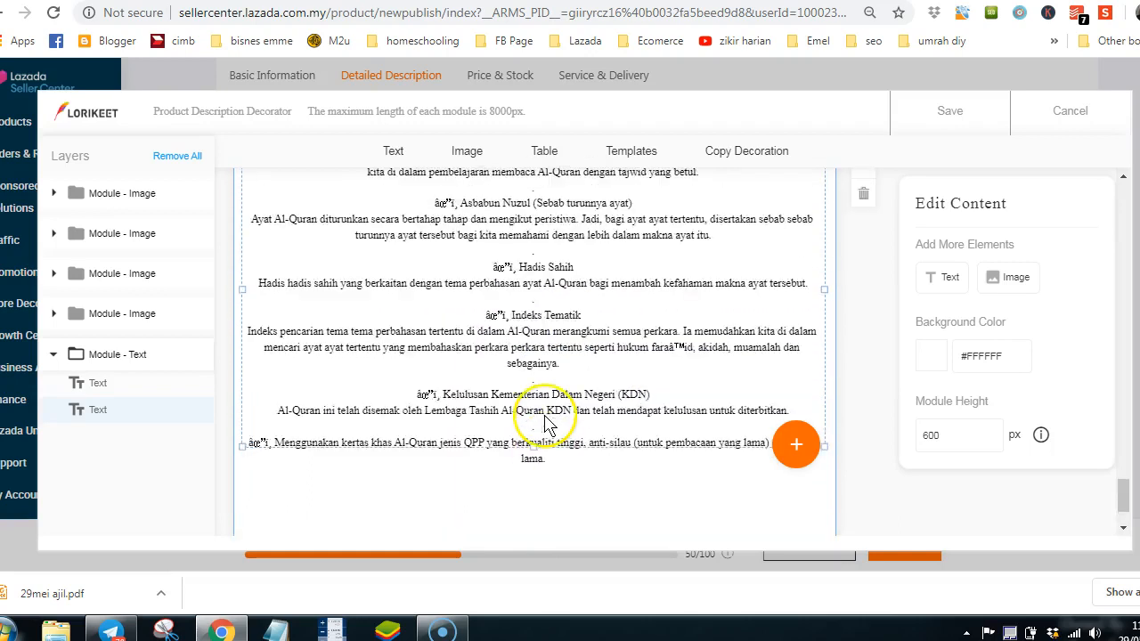
Check the layout of the color chart and product details modules, and save the product description
double_click(928, 436)
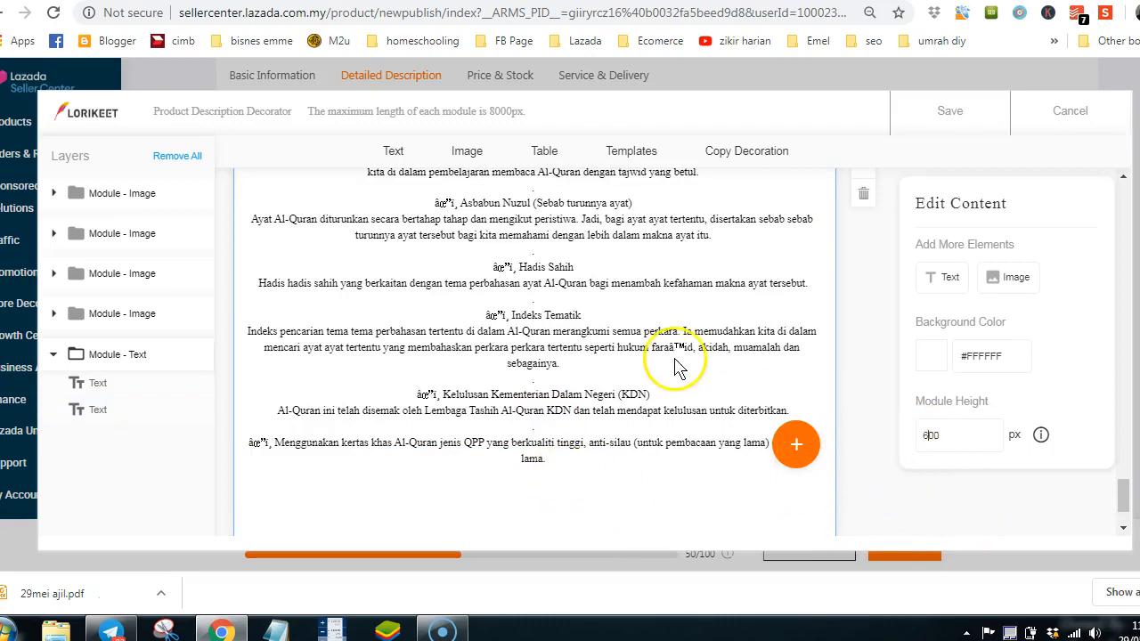
scroll(668, 361, "up", 4)
scroll(670, 364, "up", 3)
scroll(670, 364, "down", 4)
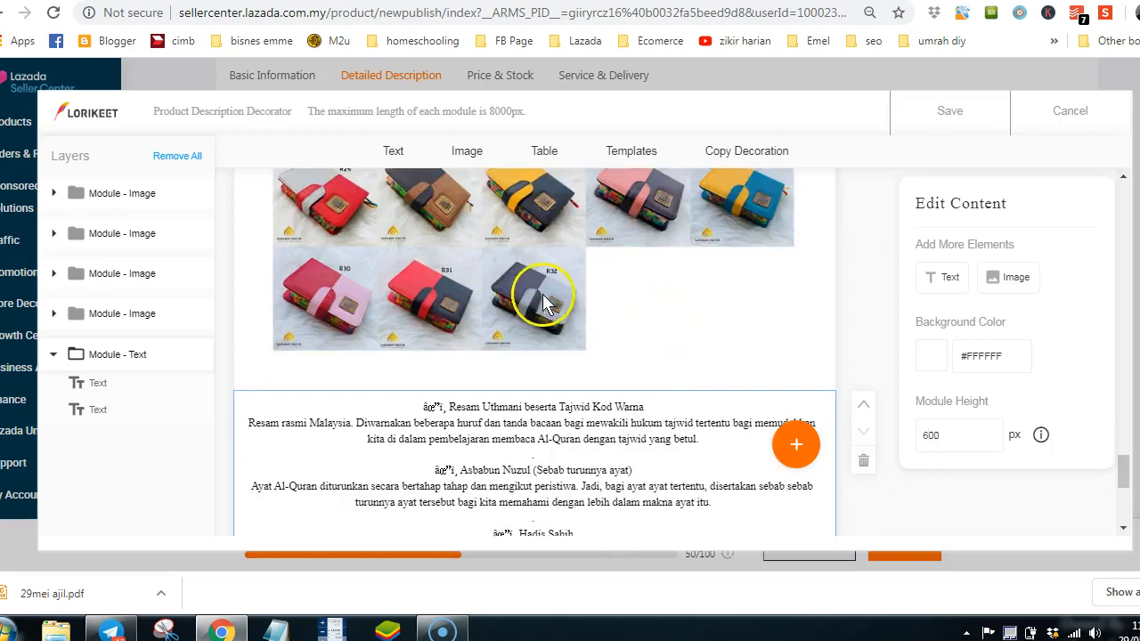
scroll(543, 450, "down", 4)
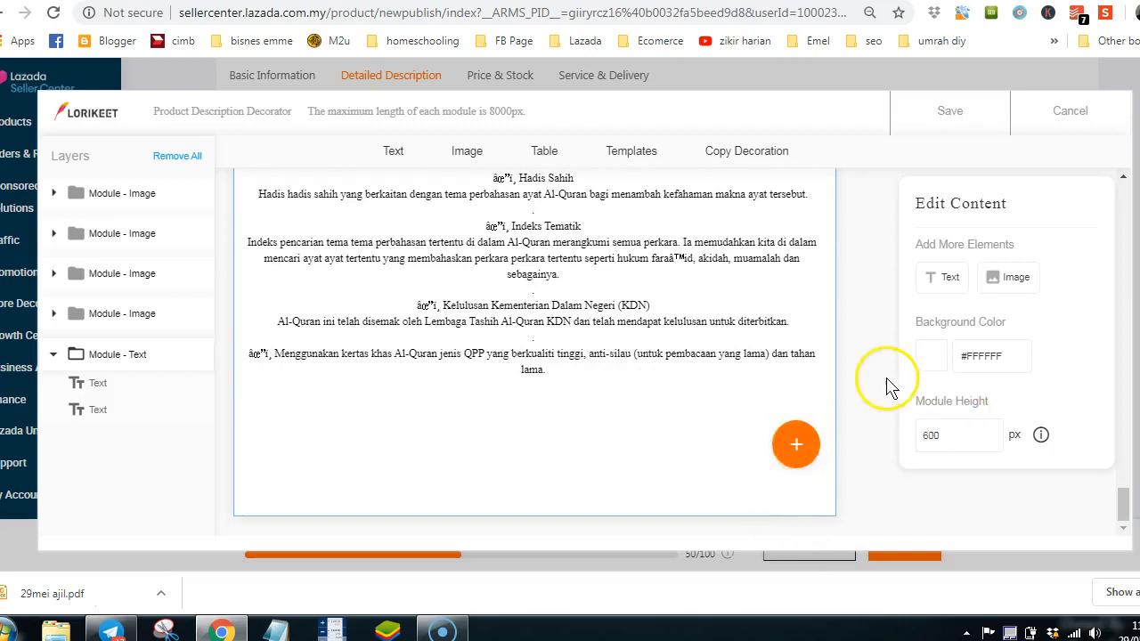
left_click(944, 113)
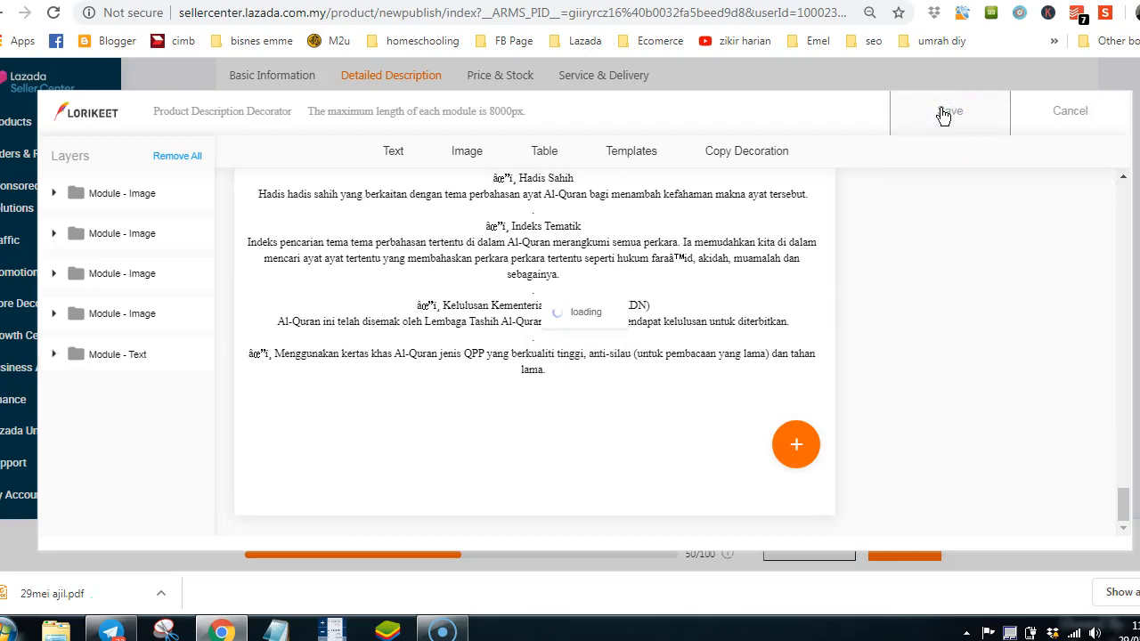
left_click(347, 1)
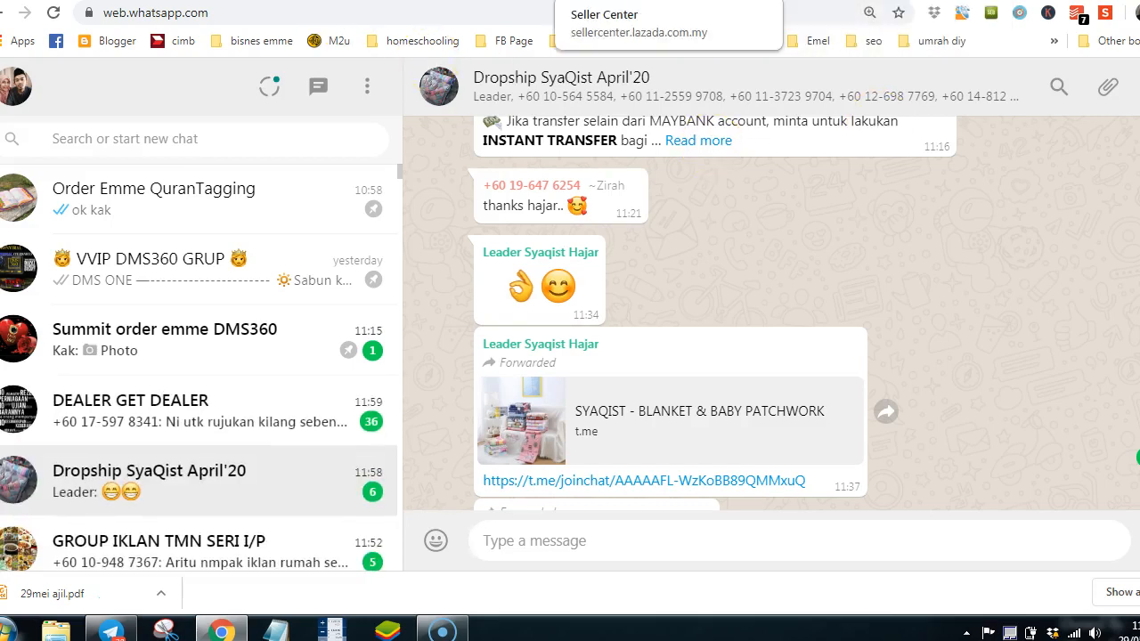
left_click(802, 1)
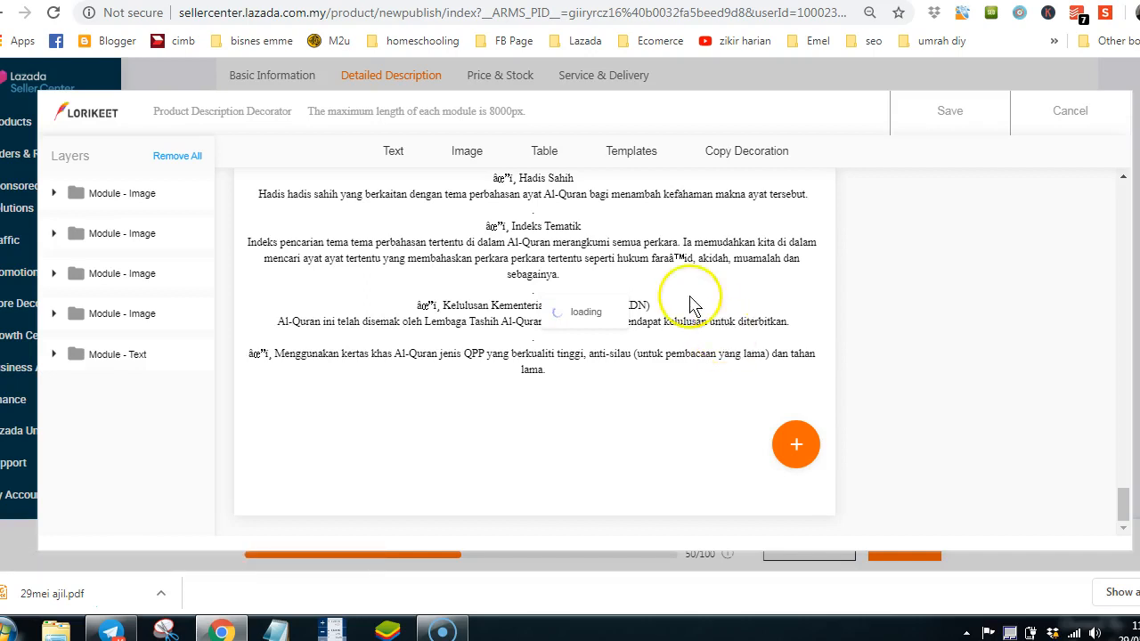
left_click(426, 1)
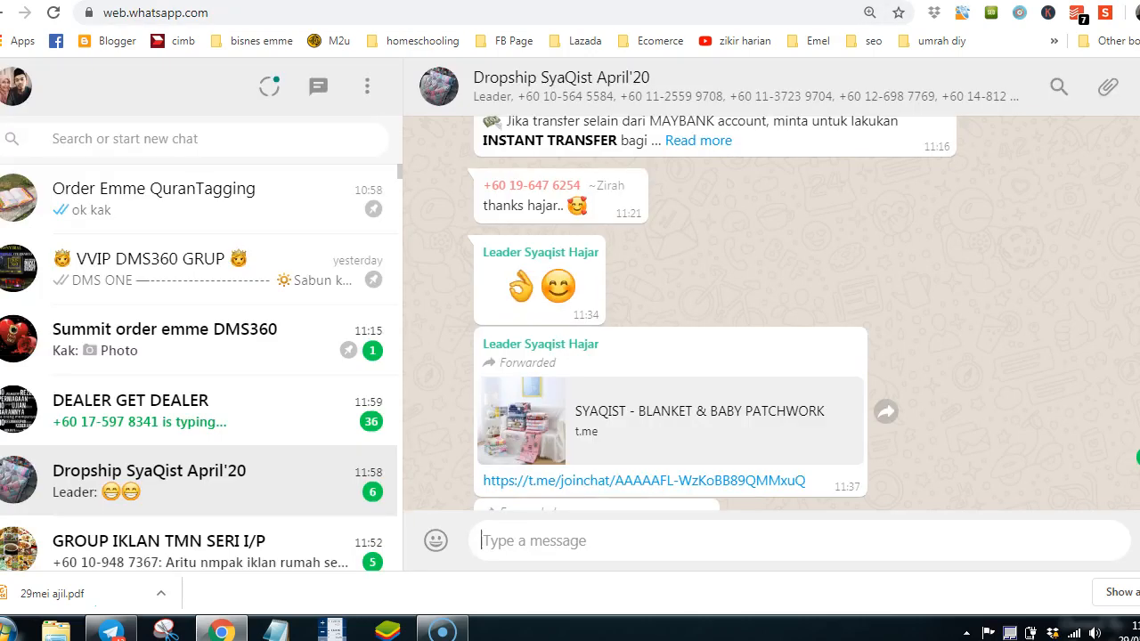
Switch back to the Lazada listing and review the description sections and the content score criteria
left_click(356, 1)
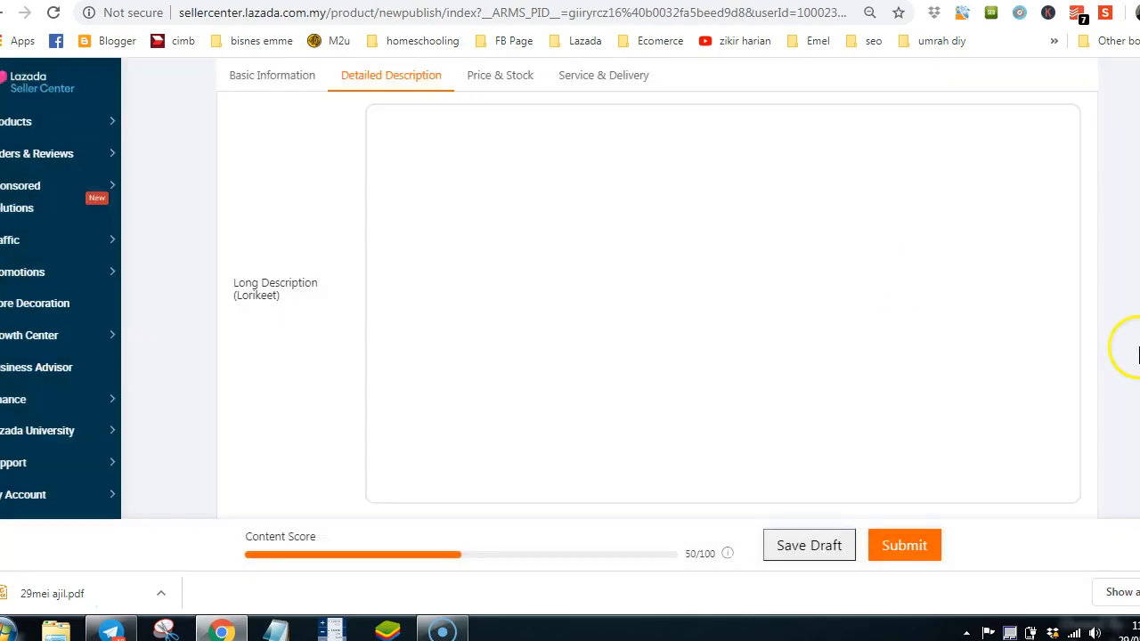
mouse_move(541, 397)
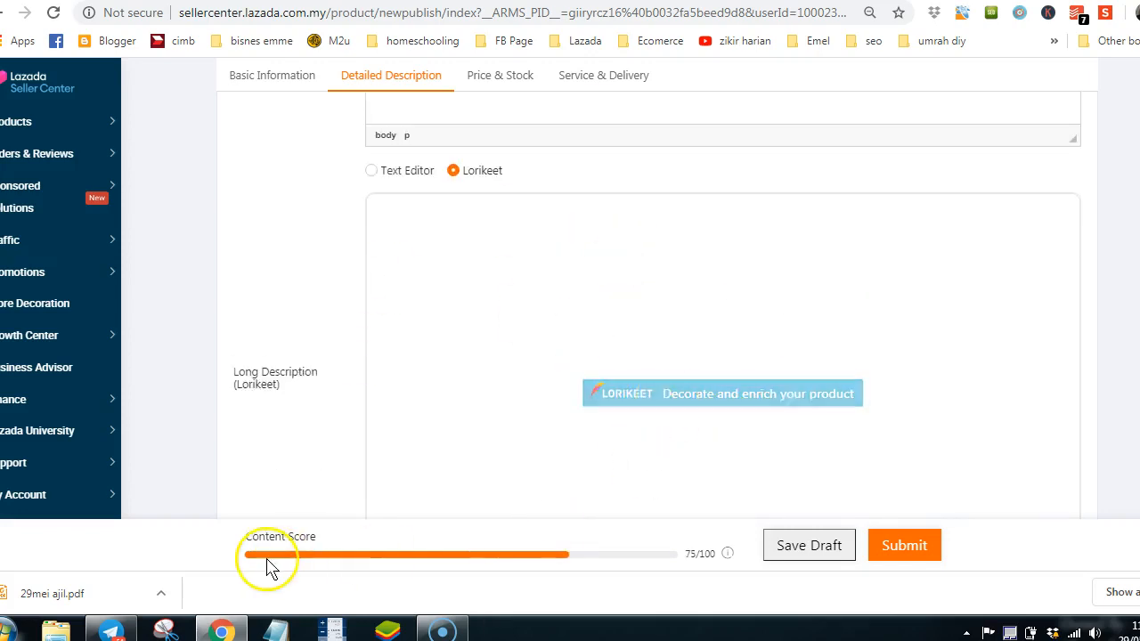
left_click_drag(244, 537, 329, 537)
left_click(336, 543)
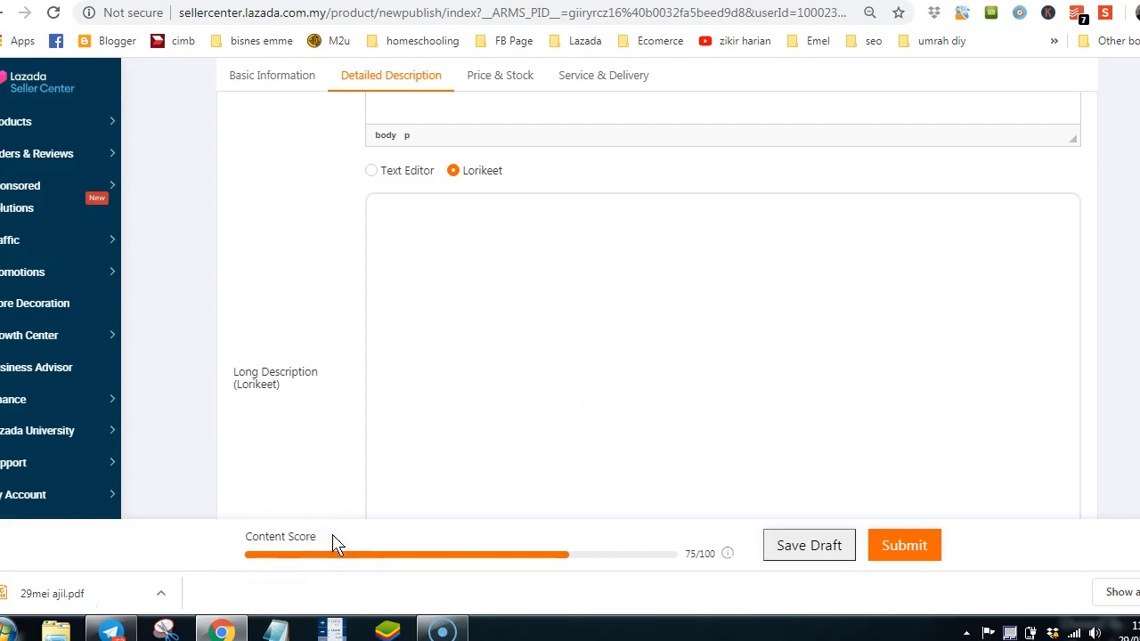
mouse_move(804, 284)
scroll(804, 284, "down", 3)
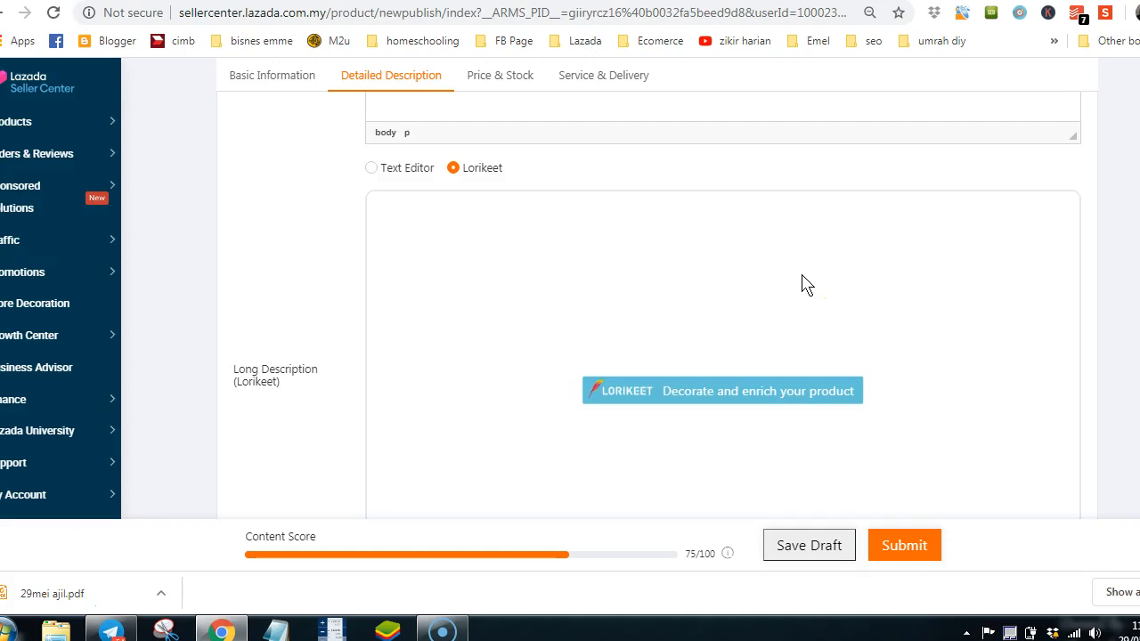
scroll(802, 275, "down", 3)
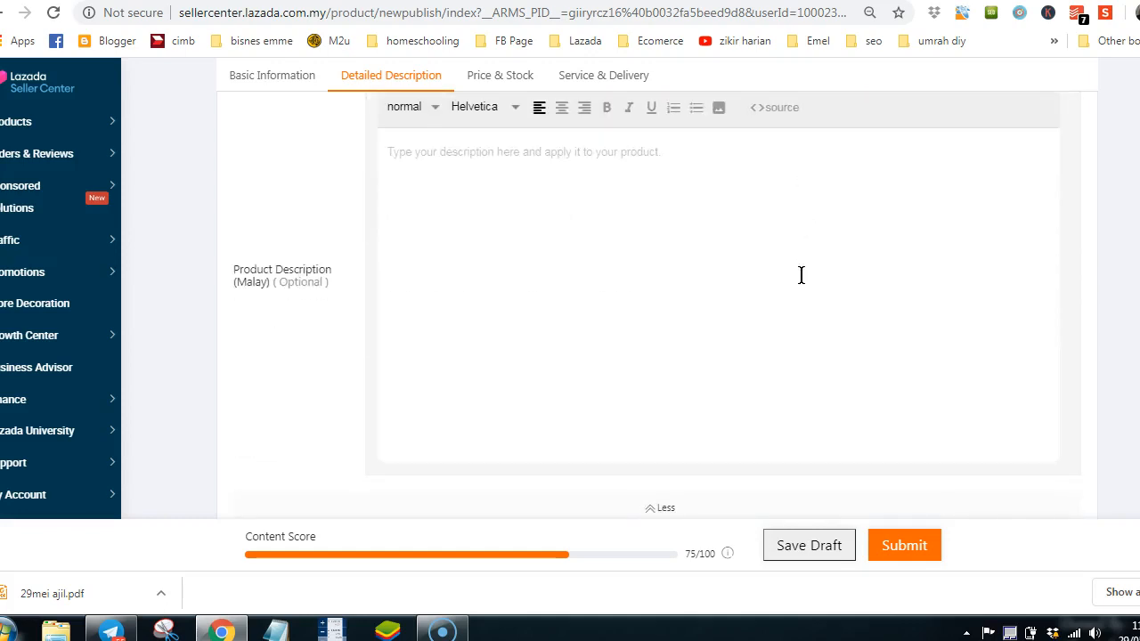
scroll(801, 275, "down", 1)
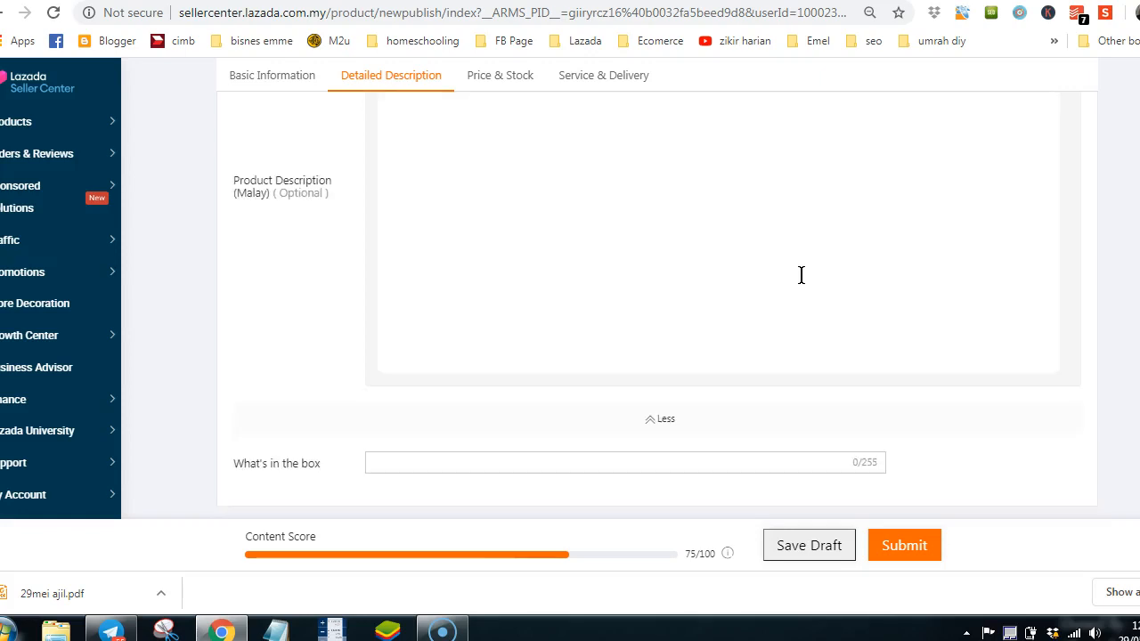
scroll(800, 275, "down", 1)
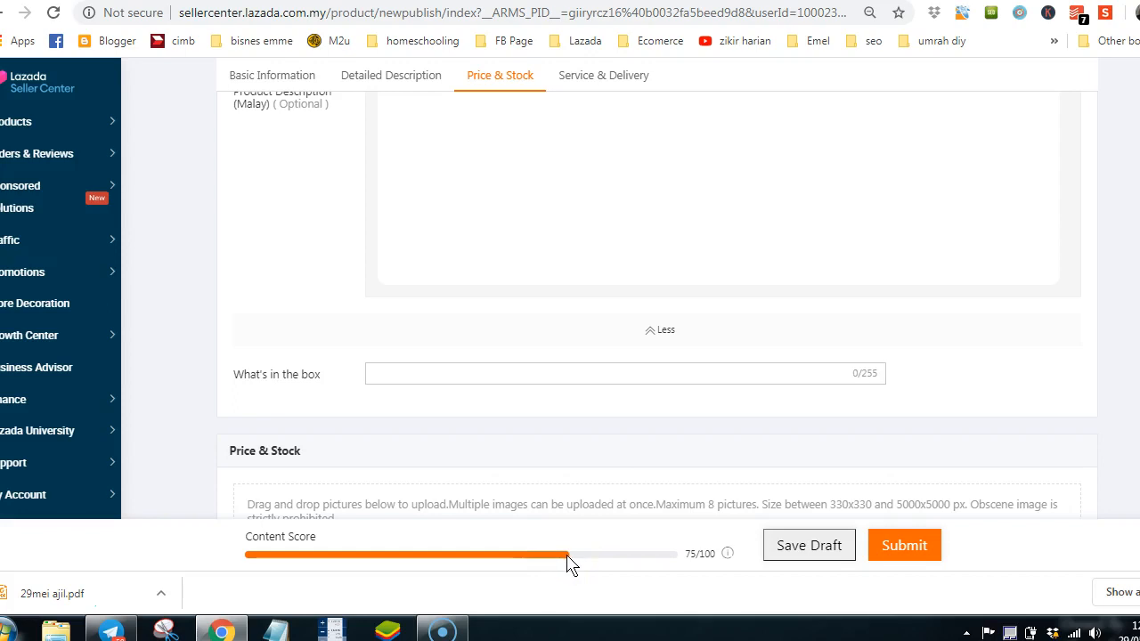
mouse_move(728, 561)
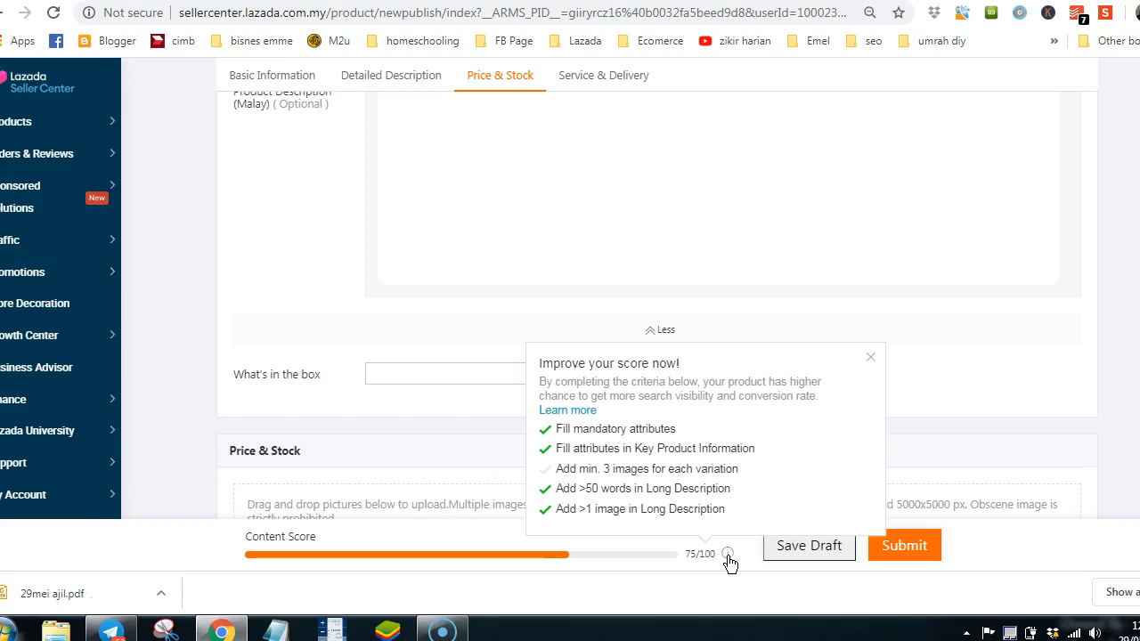
Collapse the optional description fields and enter "1x alquran" as what's in the box
left_click(648, 334)
scroll(526, 382, "up", 4)
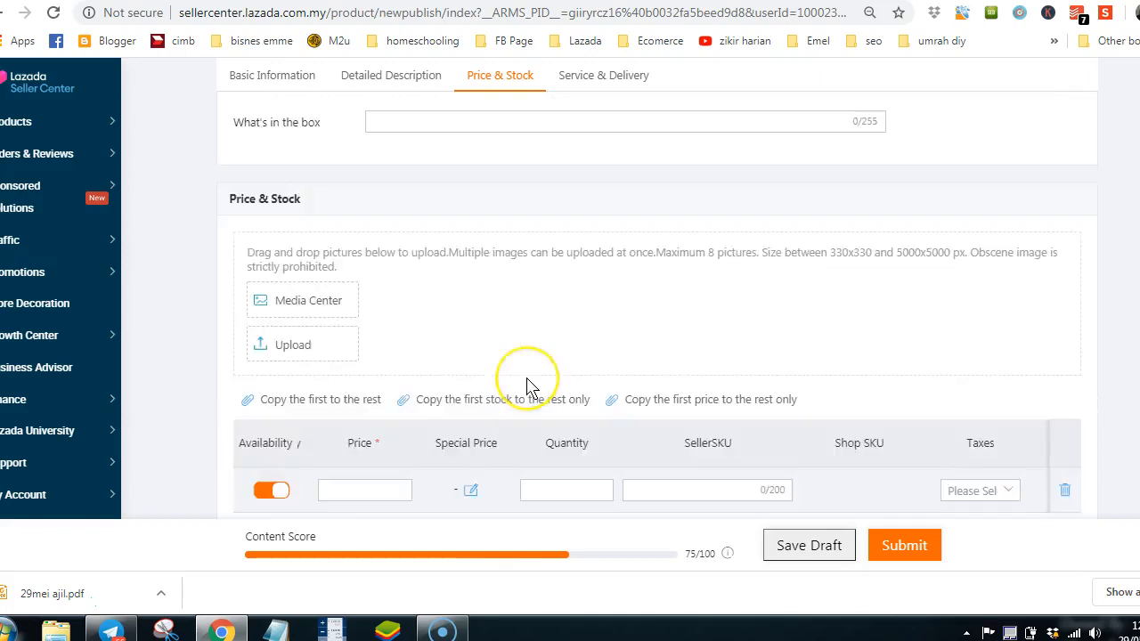
left_click(535, 313)
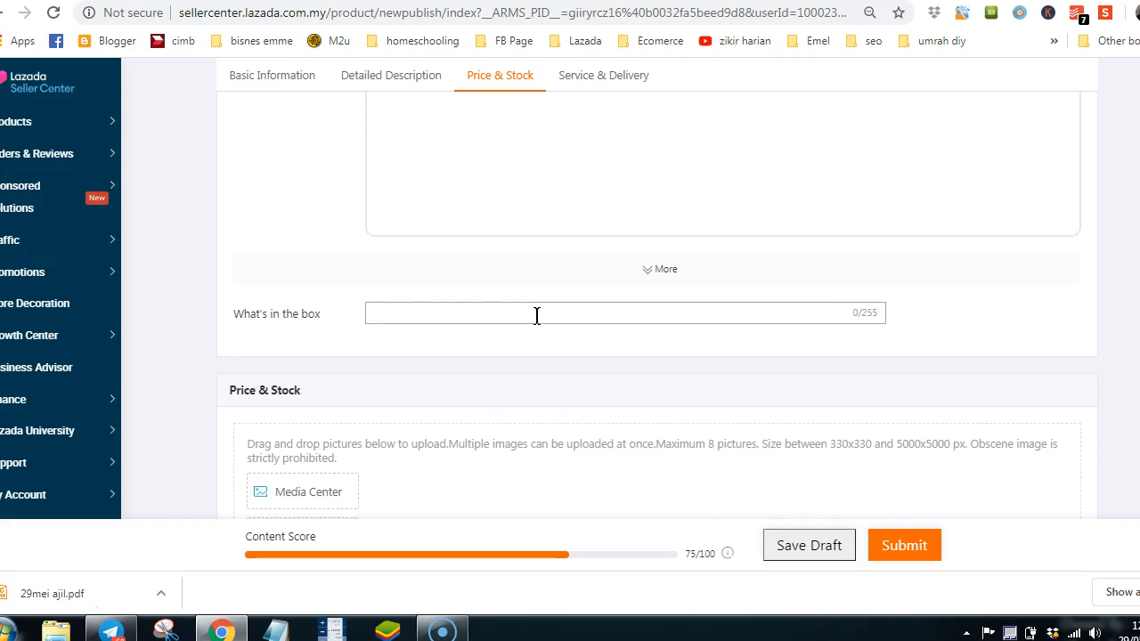
left_click(537, 315)
Upload the r18 picture from the a6 folder as the main image under Price & Stock
scroll(674, 387, "down", 3)
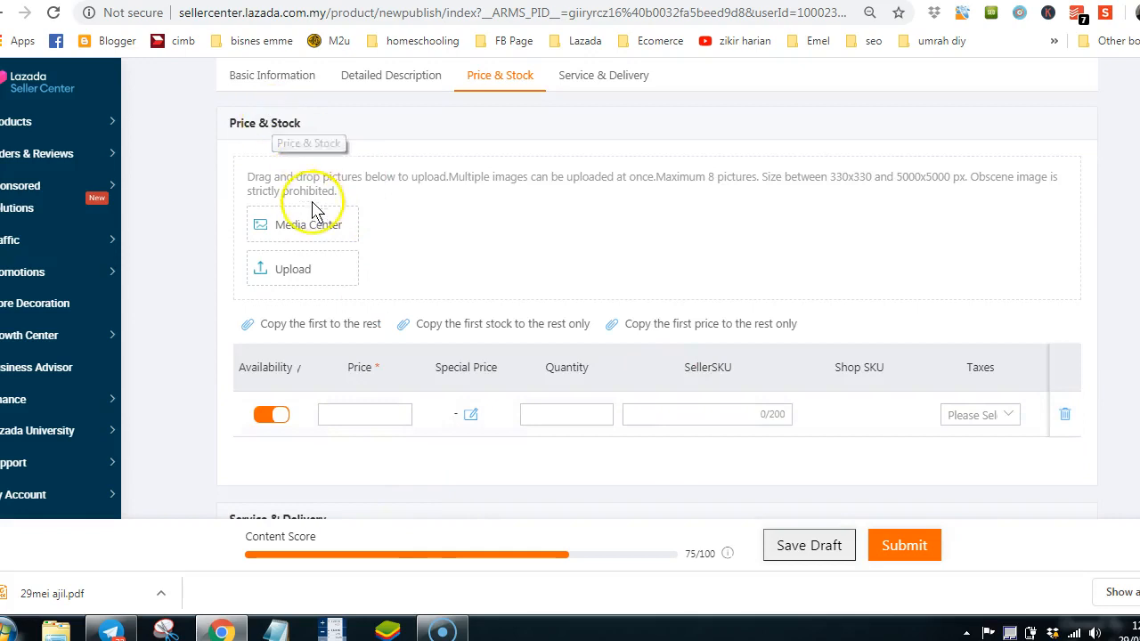
left_click(310, 223)
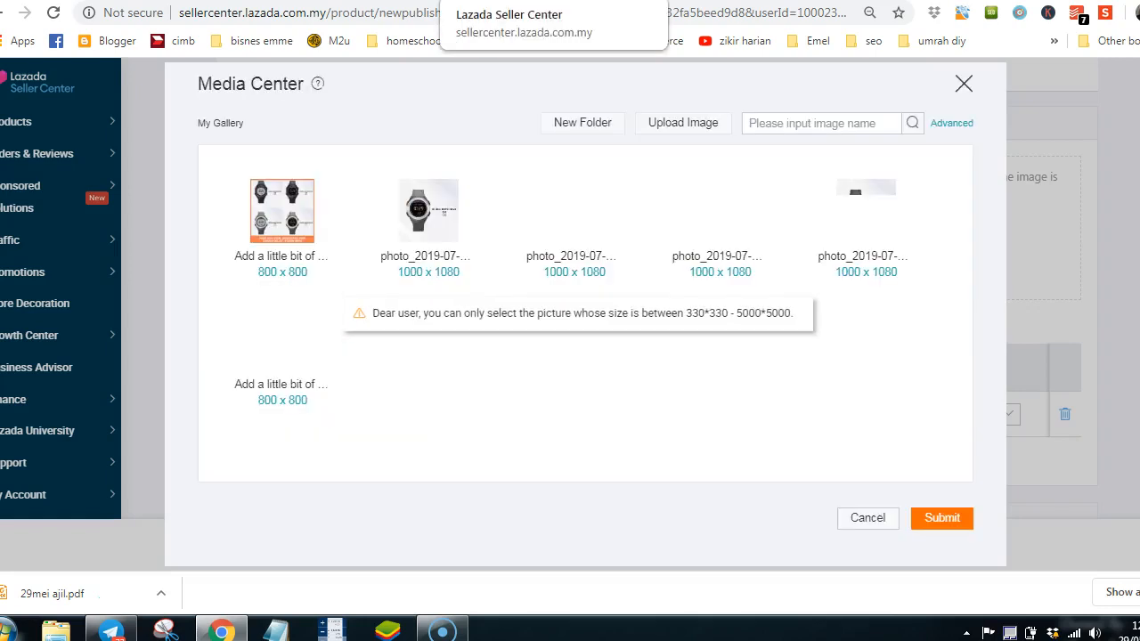
left_click(964, 86)
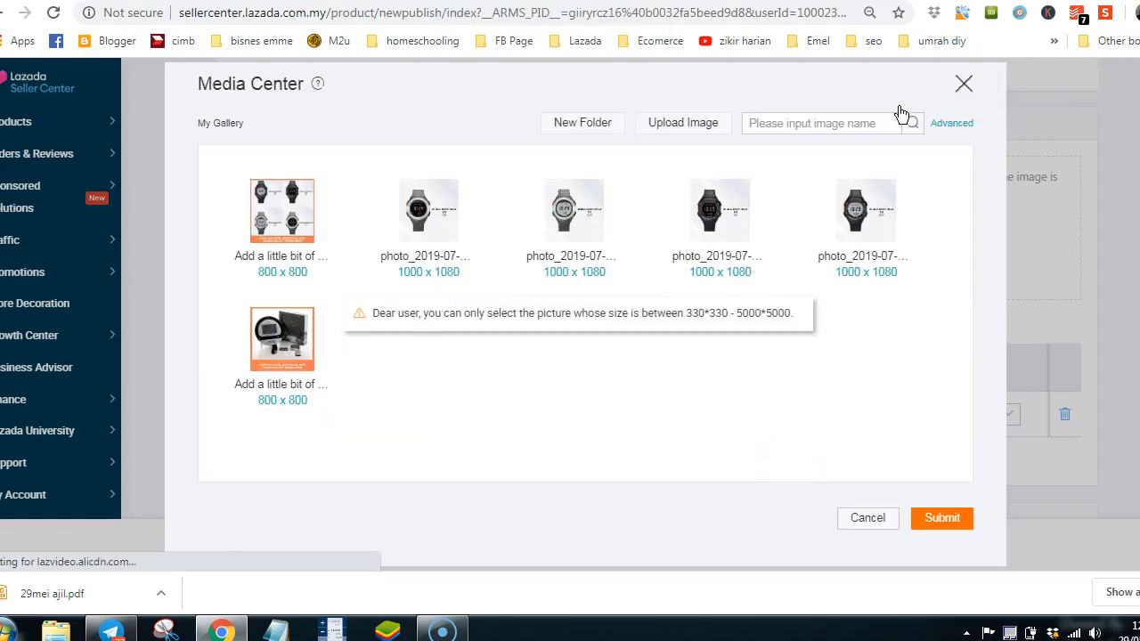
left_click(267, 277)
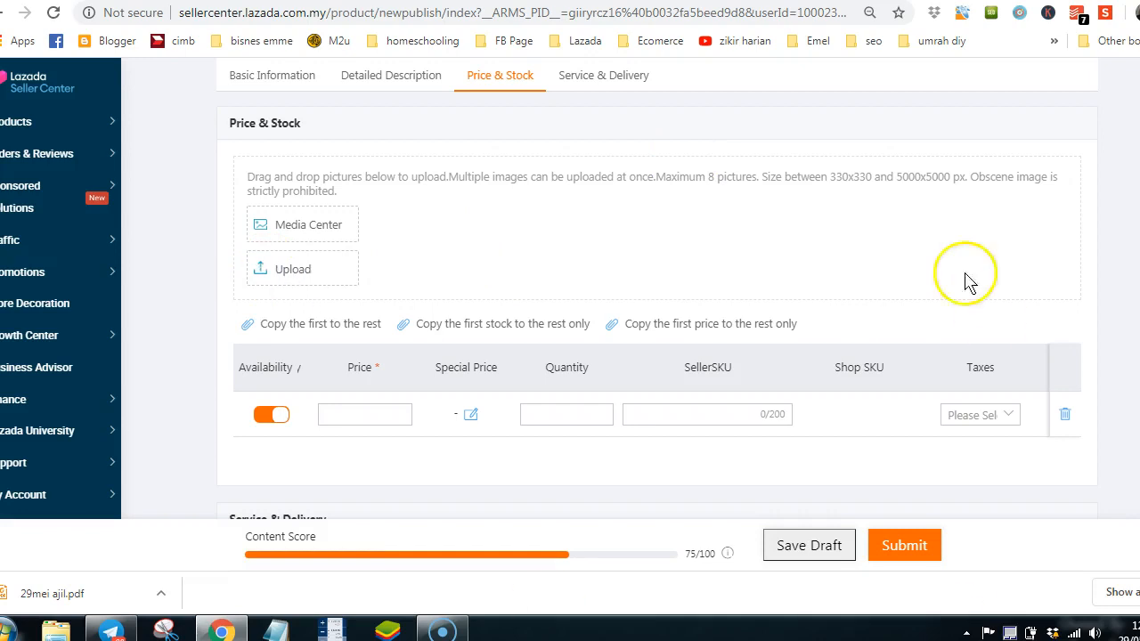
left_click(213, 112)
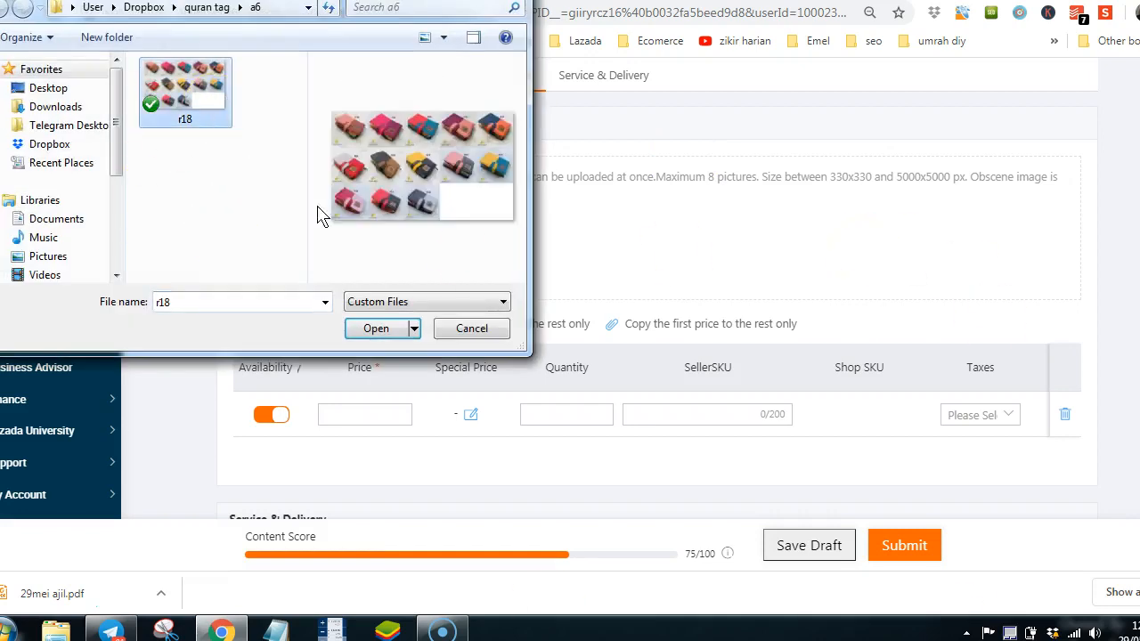
left_click(378, 329)
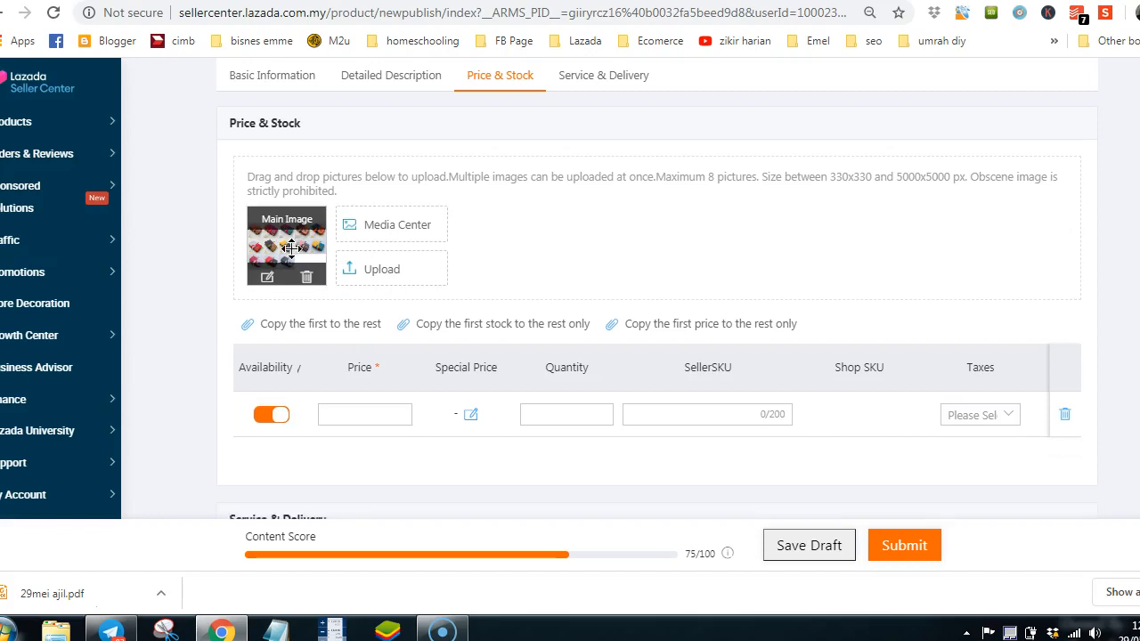
Upload the "jenis dan saiz al quran tagging" and "NOTIS QT LAZADA" pictures from the quran tag folder as additional product images
left_click(368, 277)
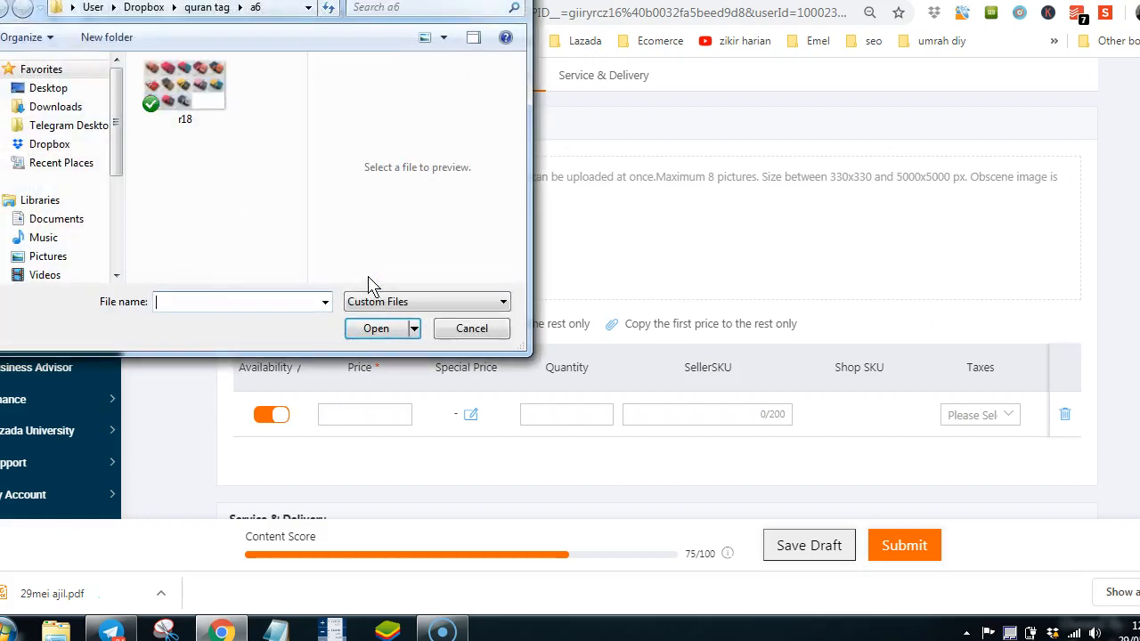
left_click(206, 8)
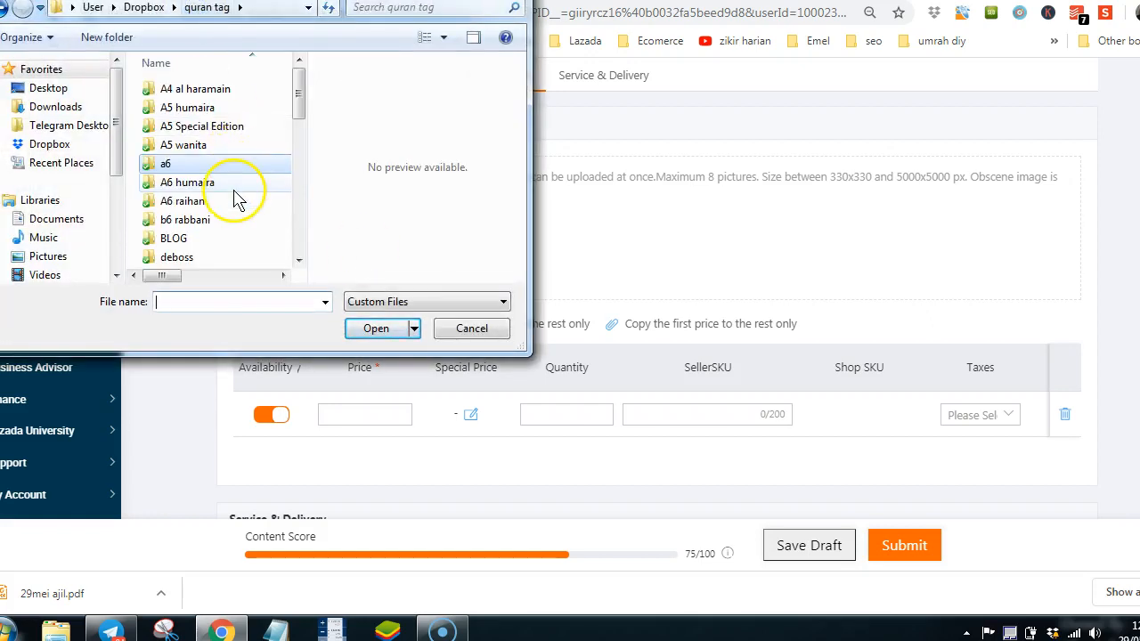
scroll(303, 200, "down", 3)
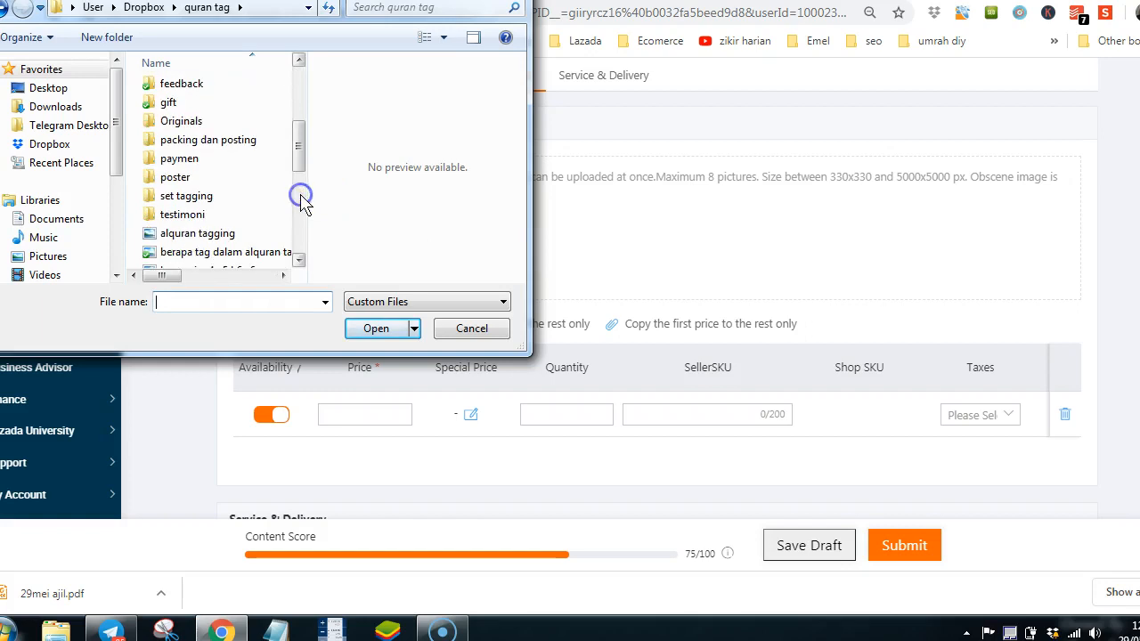
scroll(303, 200, "down", 4)
left_click(290, 196)
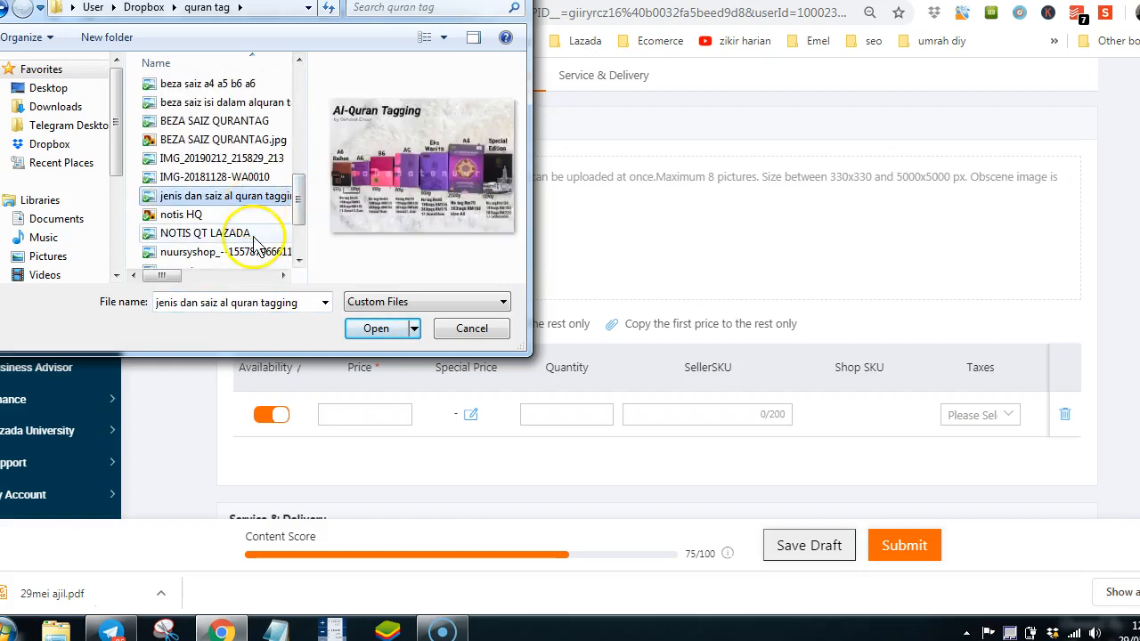
left_click(262, 234, "ctrl")
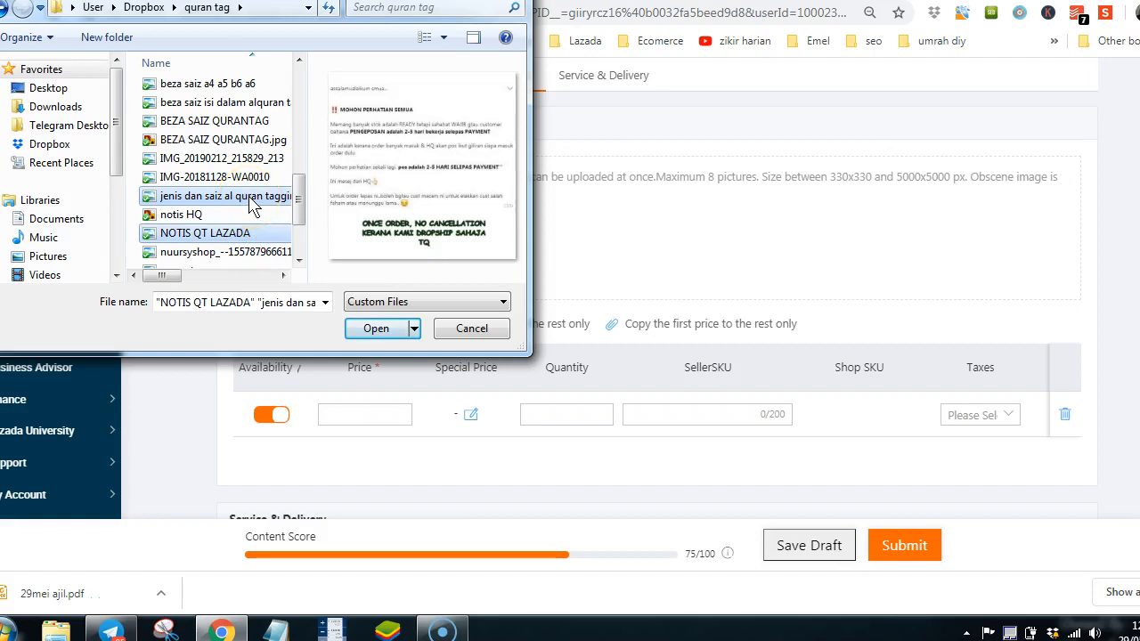
left_click(375, 328)
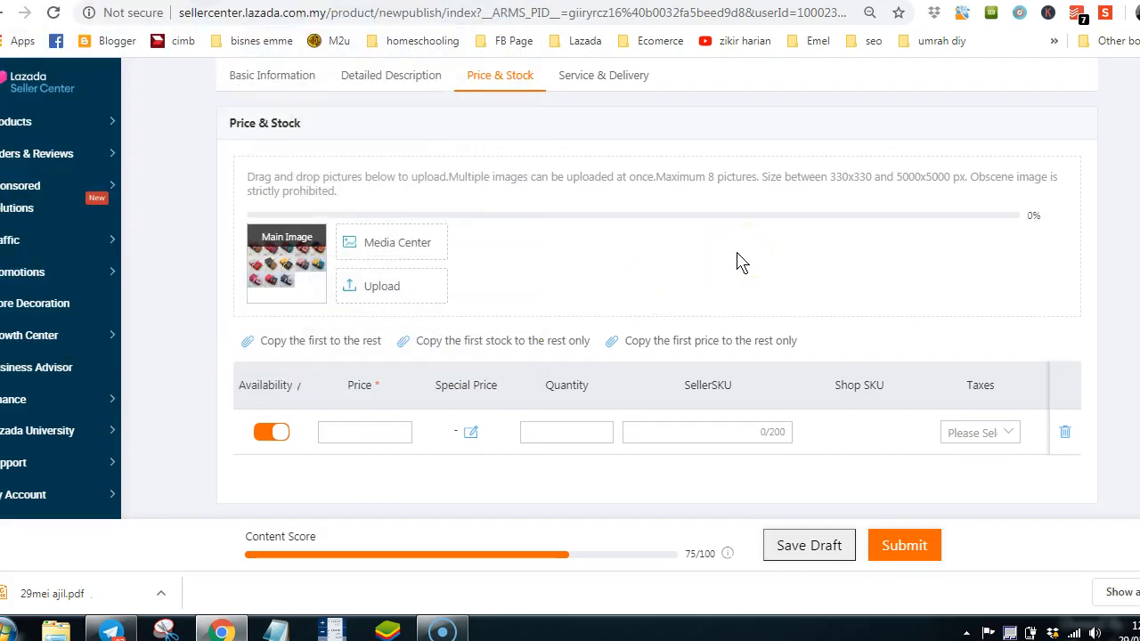
Set the product's price to 100 and its quantity to 1
scroll(747, 262, "up", 10)
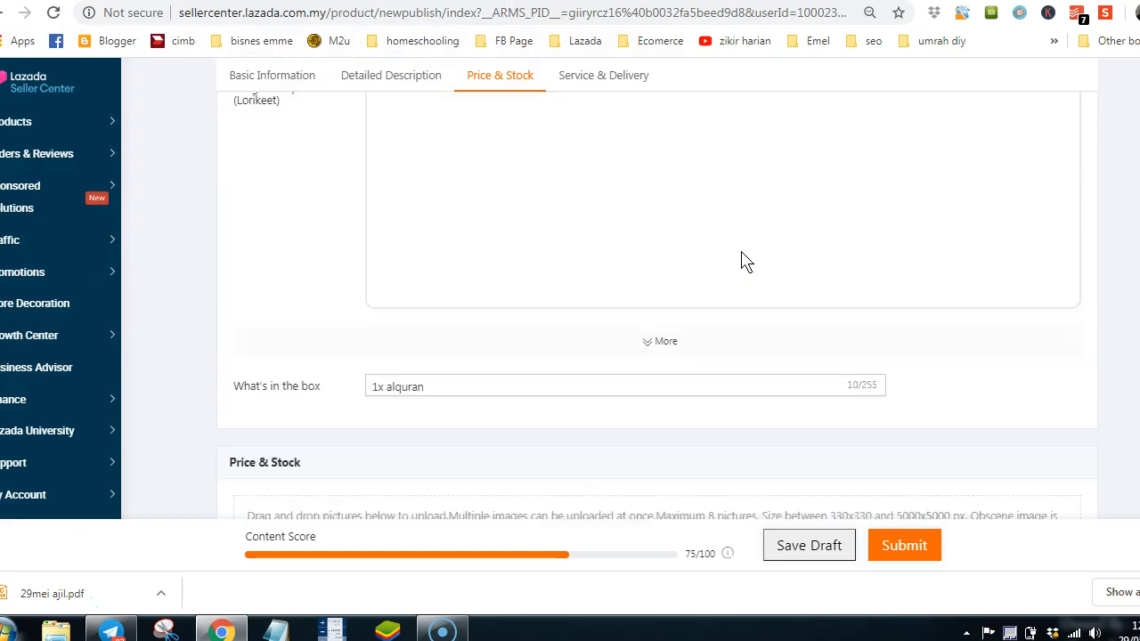
scroll(644, 359, "up", 3)
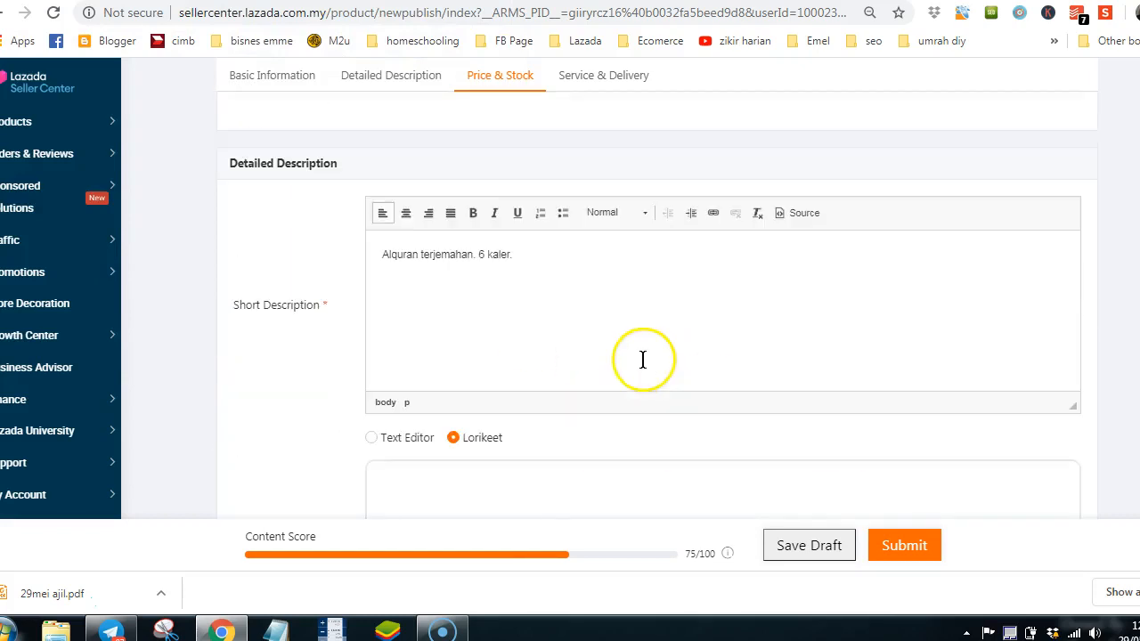
scroll(720, 294, "down", 2)
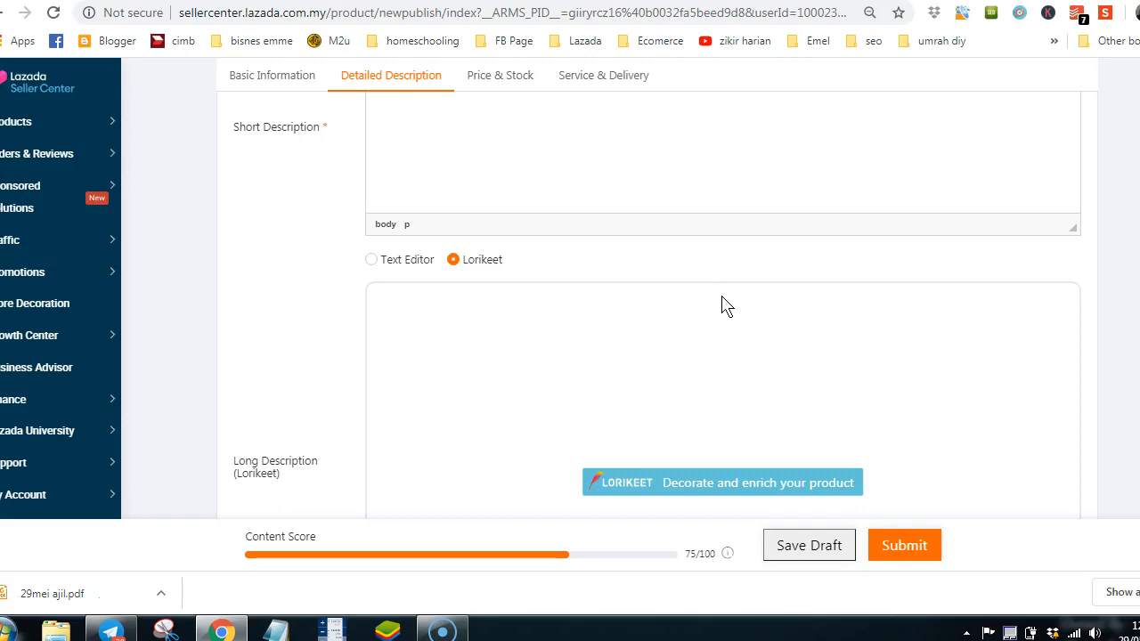
scroll(739, 312, "down", 2)
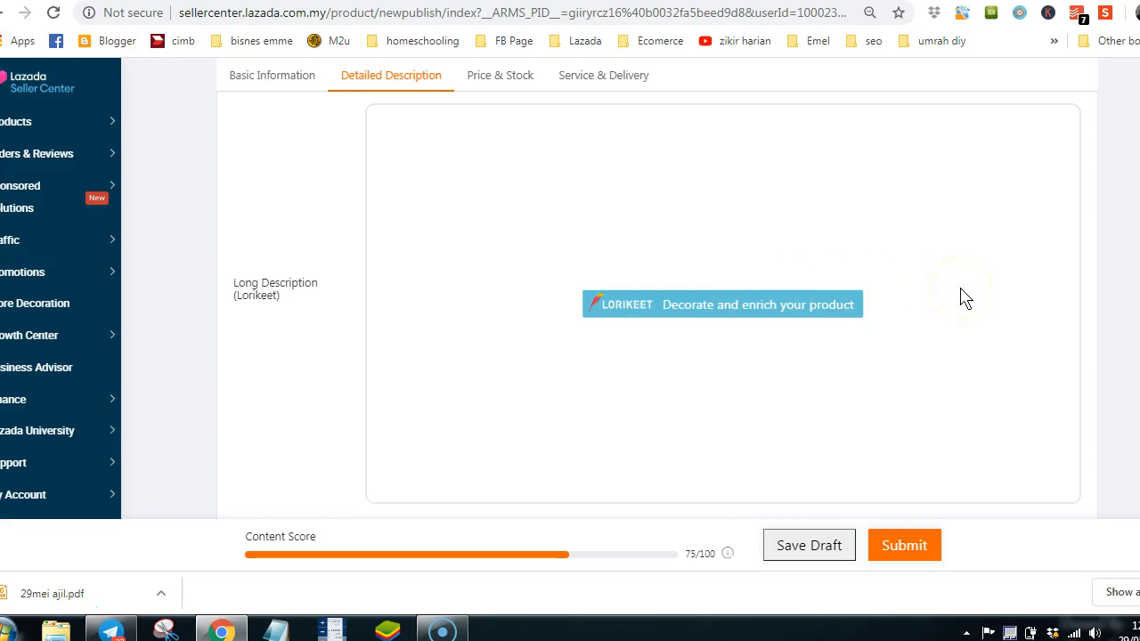
scroll(964, 298, "down", 4)
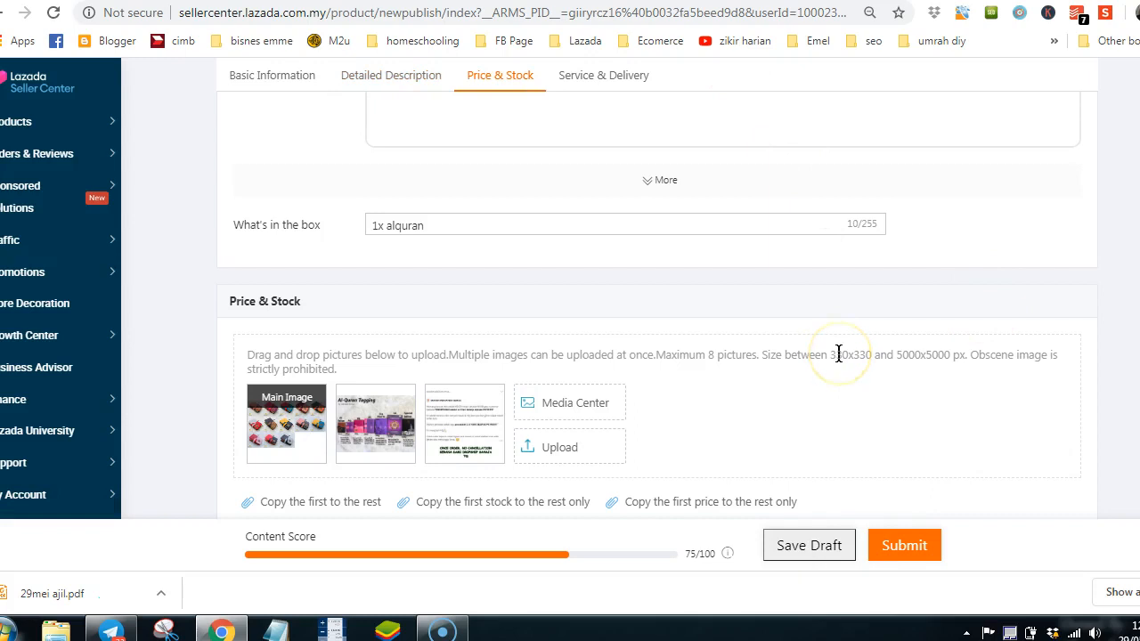
scroll(838, 354, "down", 2)
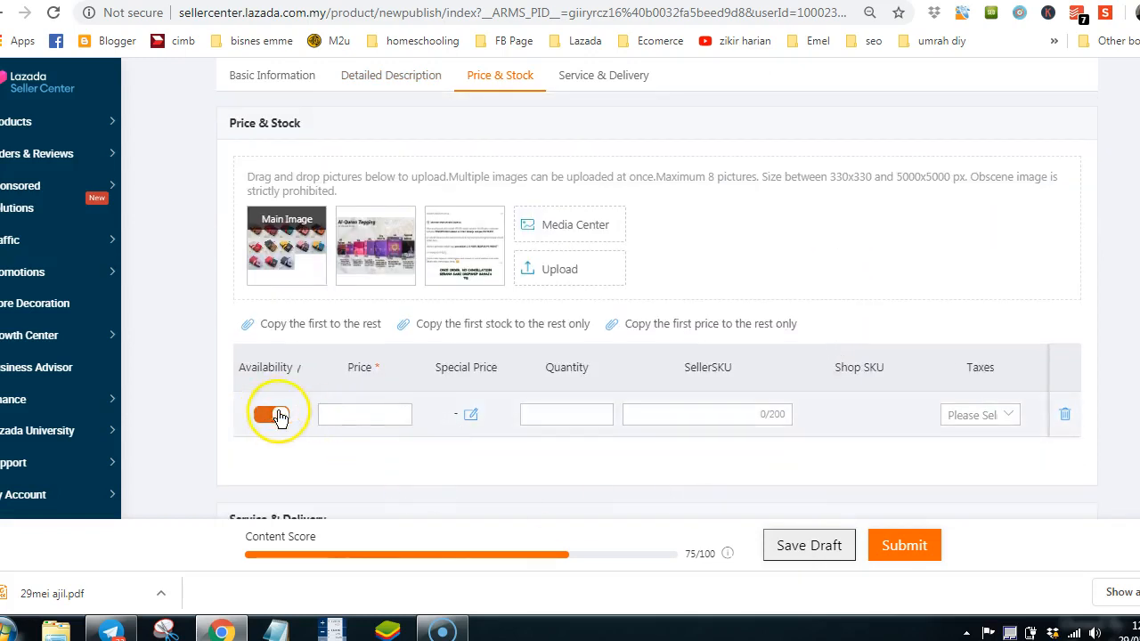
left_click(329, 413)
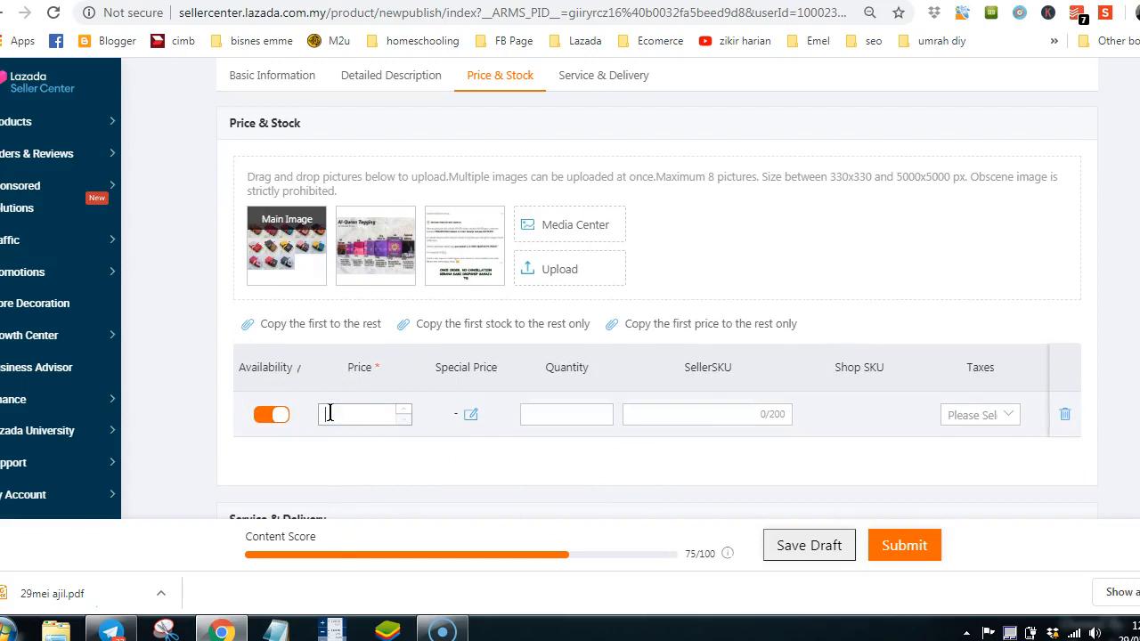
scroll(329, 414, "down", 2)
left_click(386, 417)
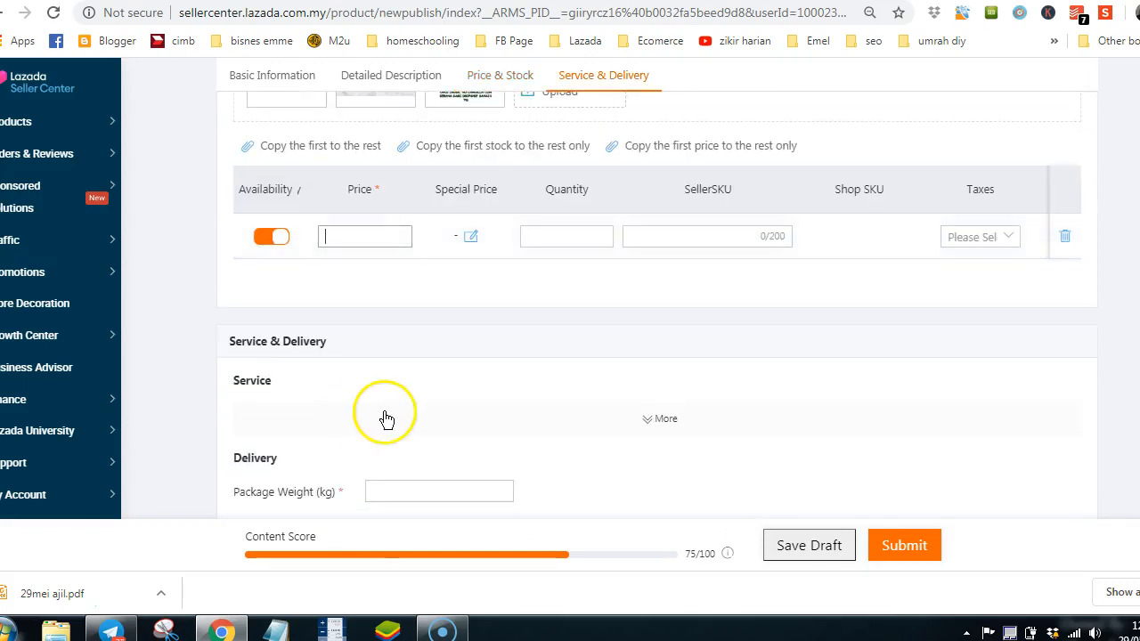
type("100")
left_click(588, 235)
type("1")
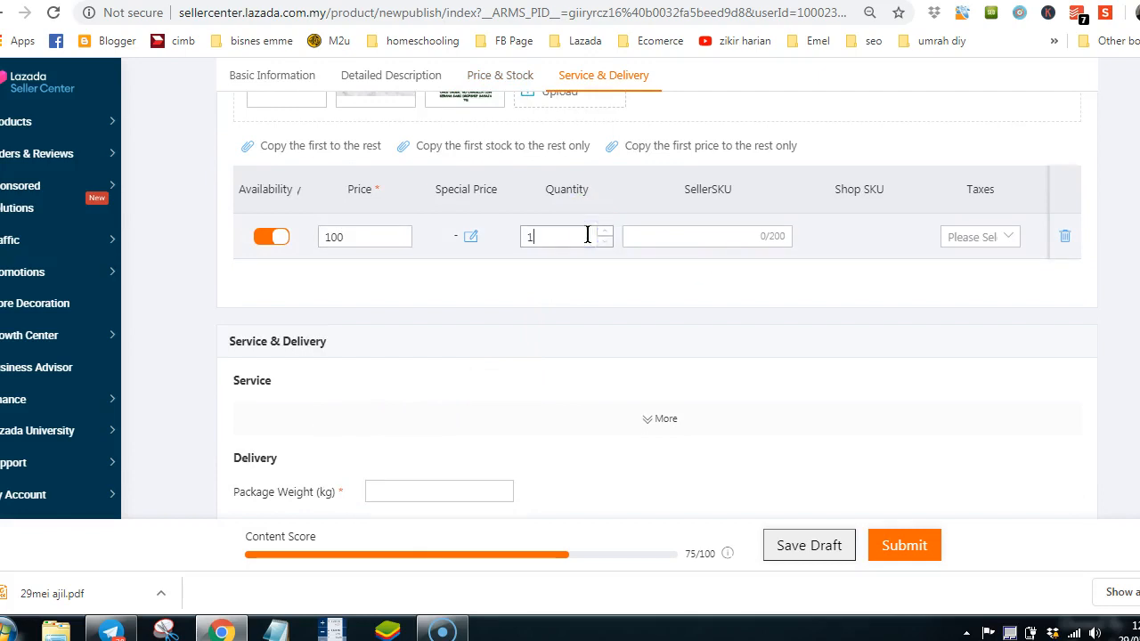
Set the product's special price to 90 with a promotion period from 2020-05-29 to 2020-06-30
left_click(471, 237)
left_click(369, 70)
type("90")
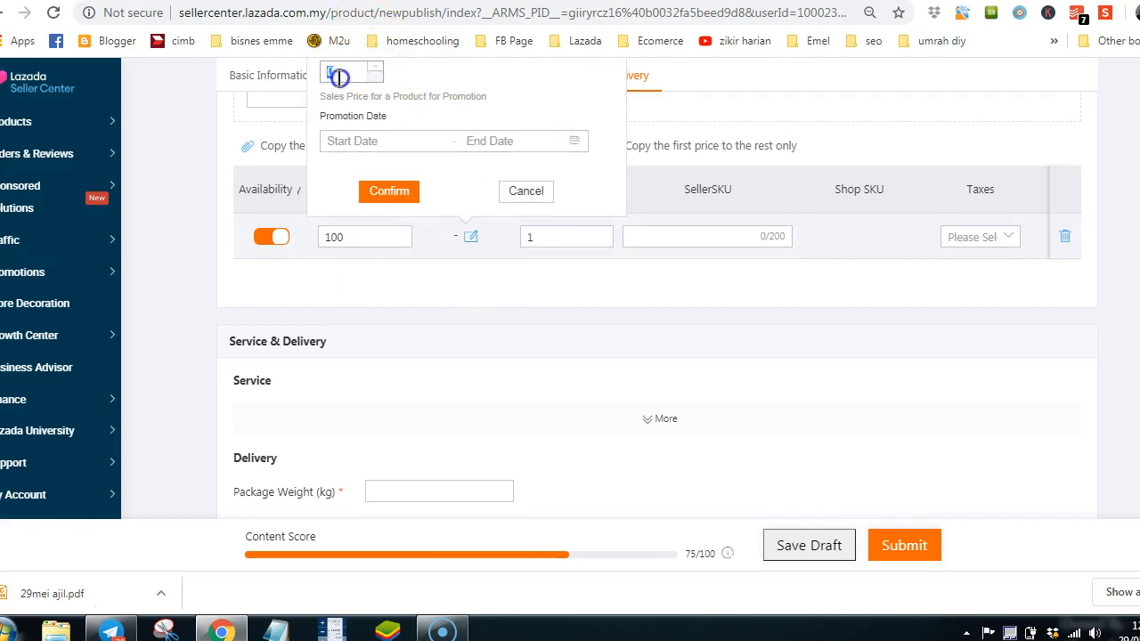
left_click(382, 143)
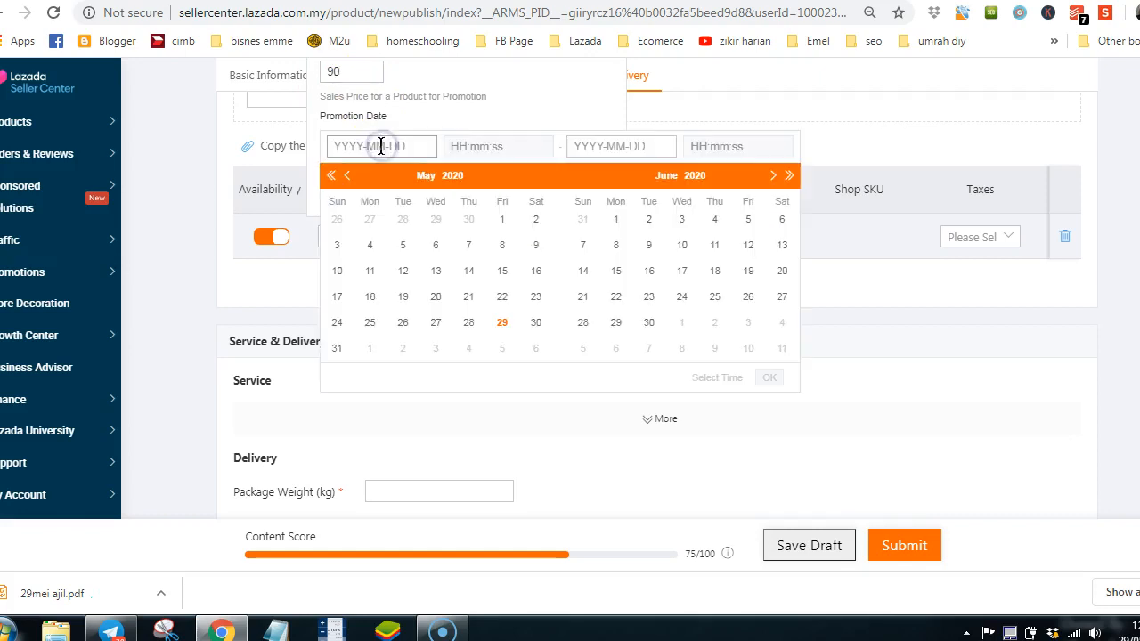
left_click(502, 322)
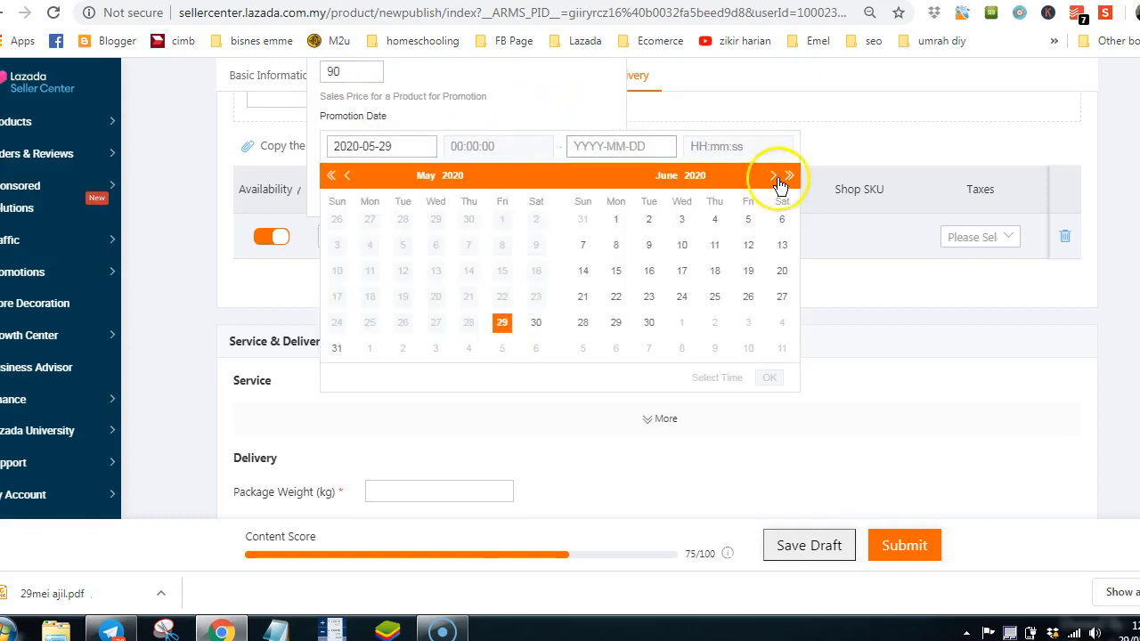
left_click(649, 325)
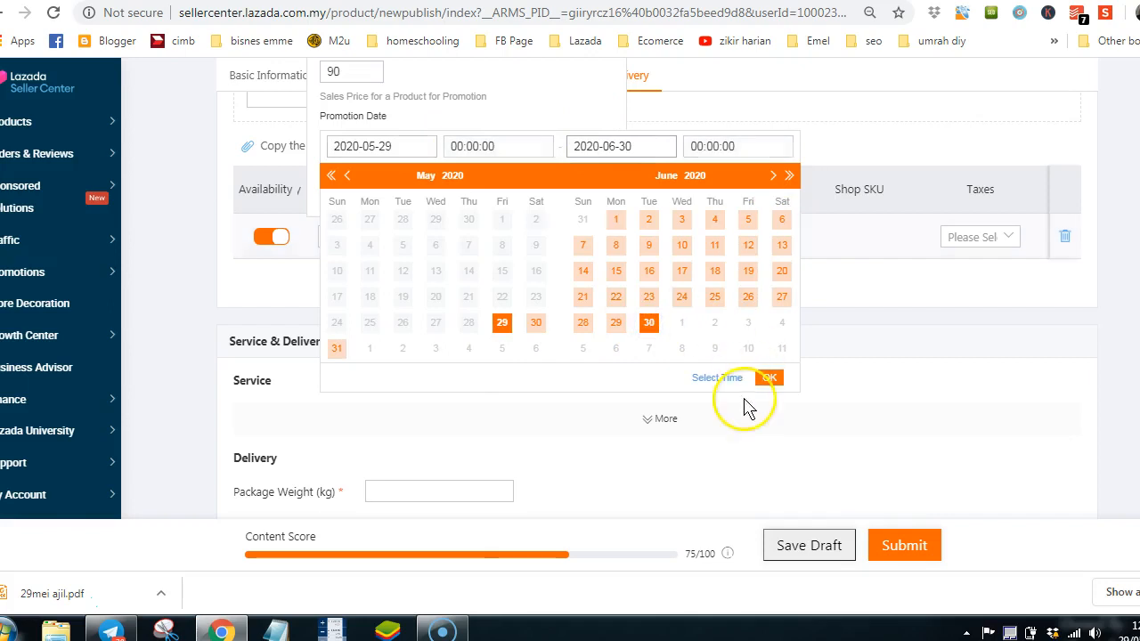
left_click(768, 377)
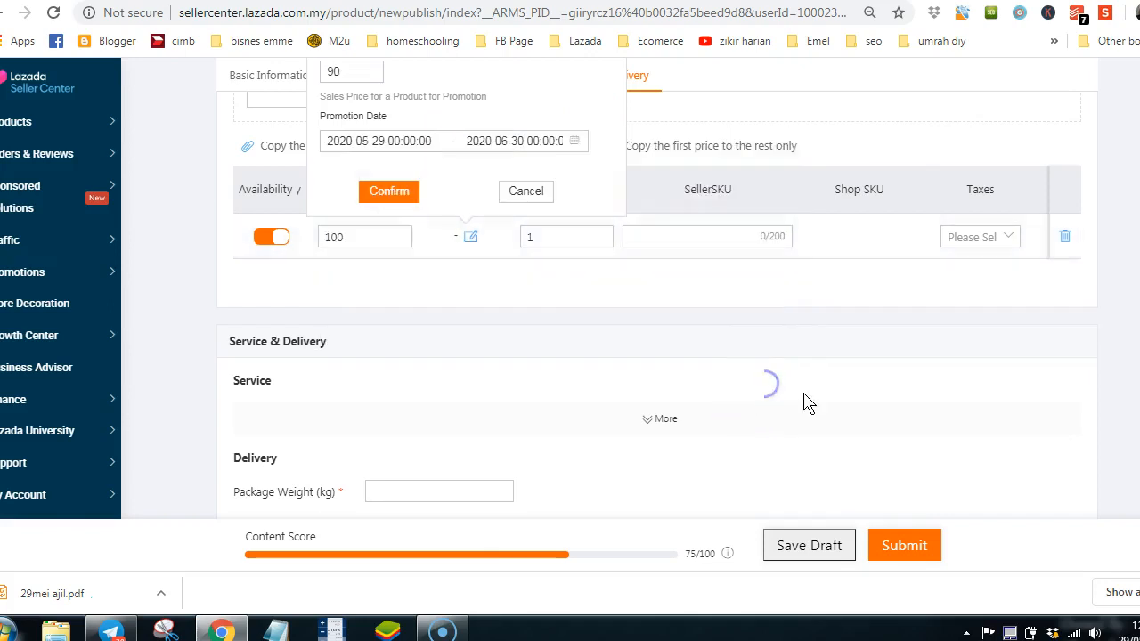
left_click(405, 193)
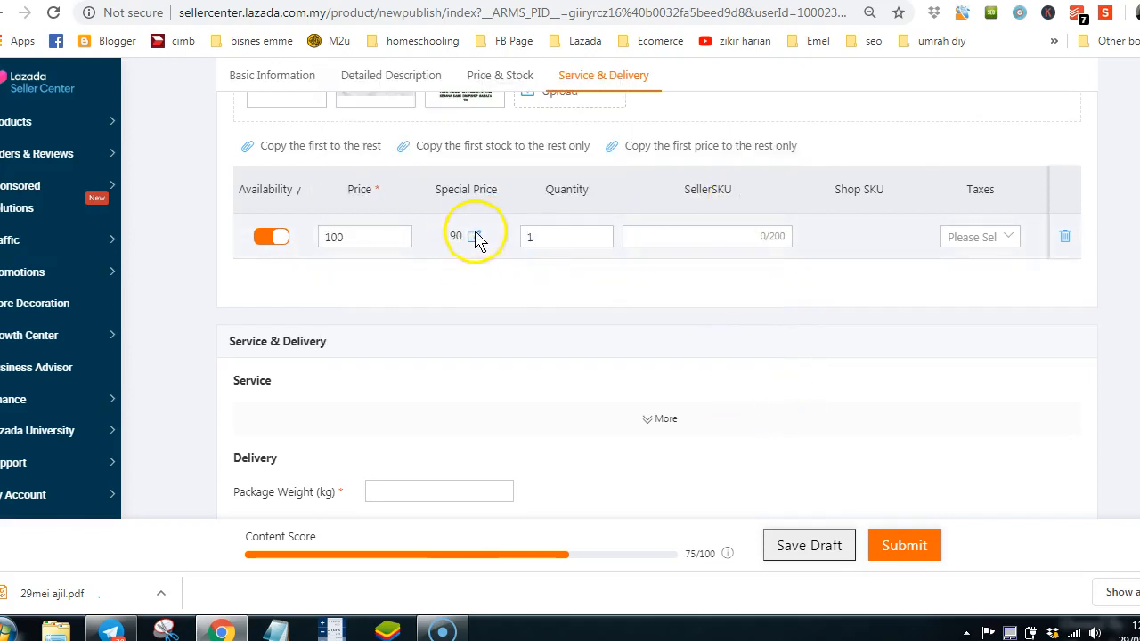
Open the Orders page from the live product overview and reload it until the orders list loads
left_click(556, 235)
left_click(672, 239)
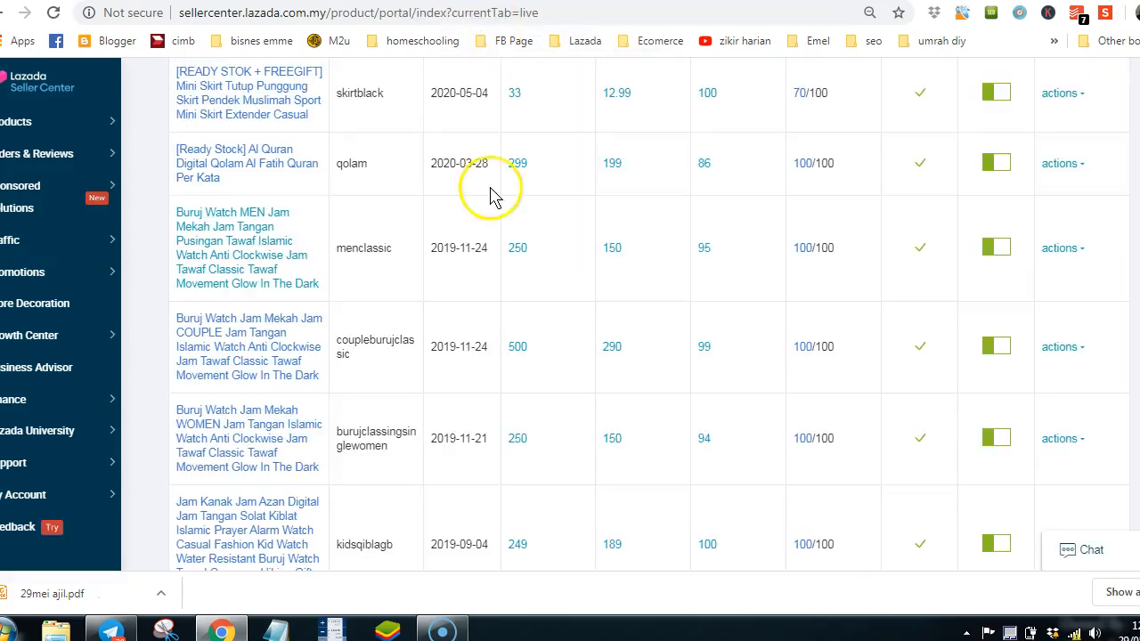
scroll(463, 205, "up", 4)
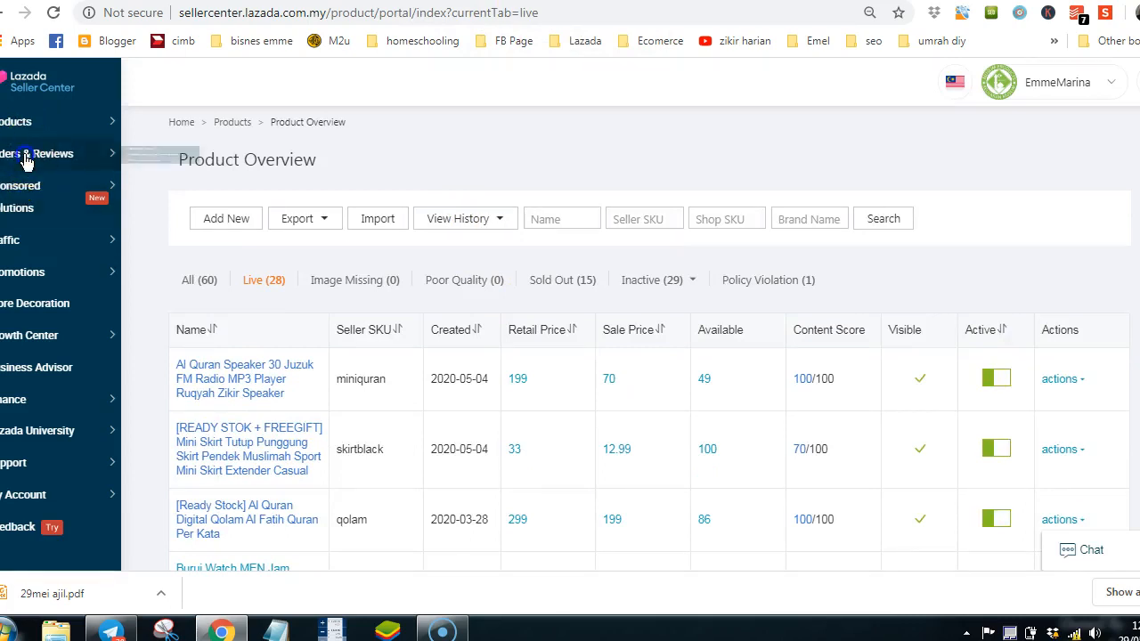
mouse_move(27, 154)
left_click(129, 167)
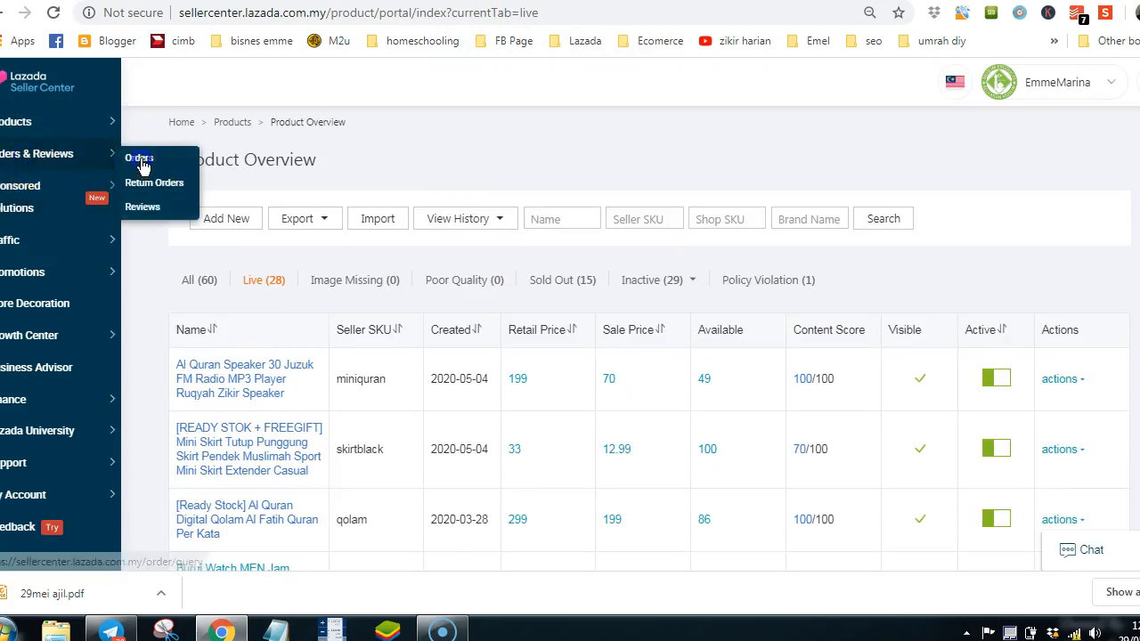
left_click(560, 158)
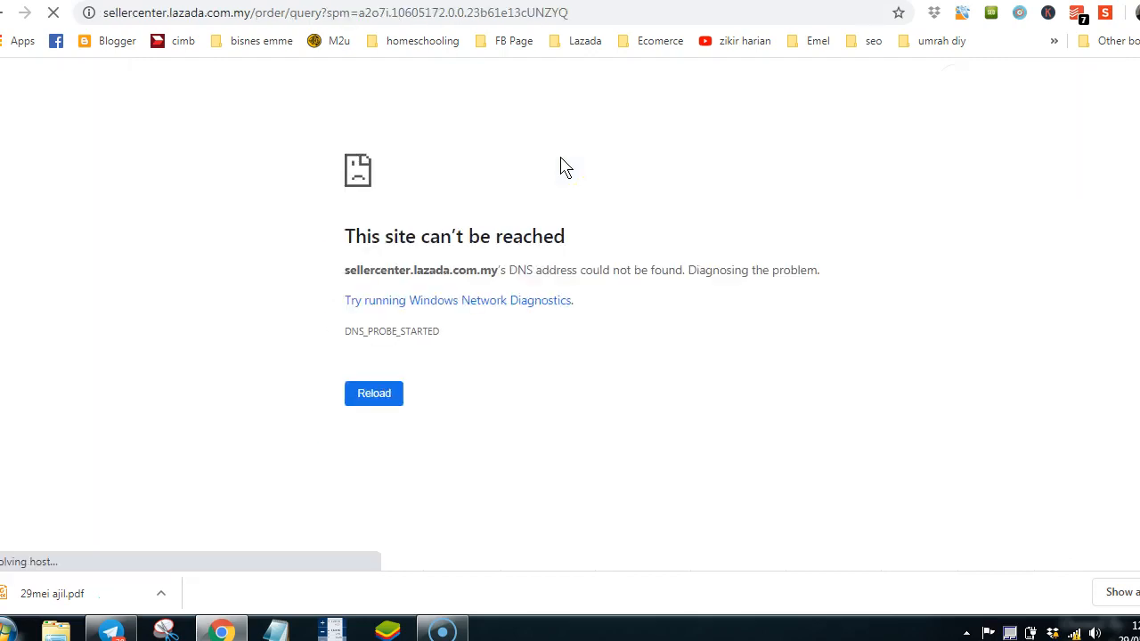
left_click(392, 393)
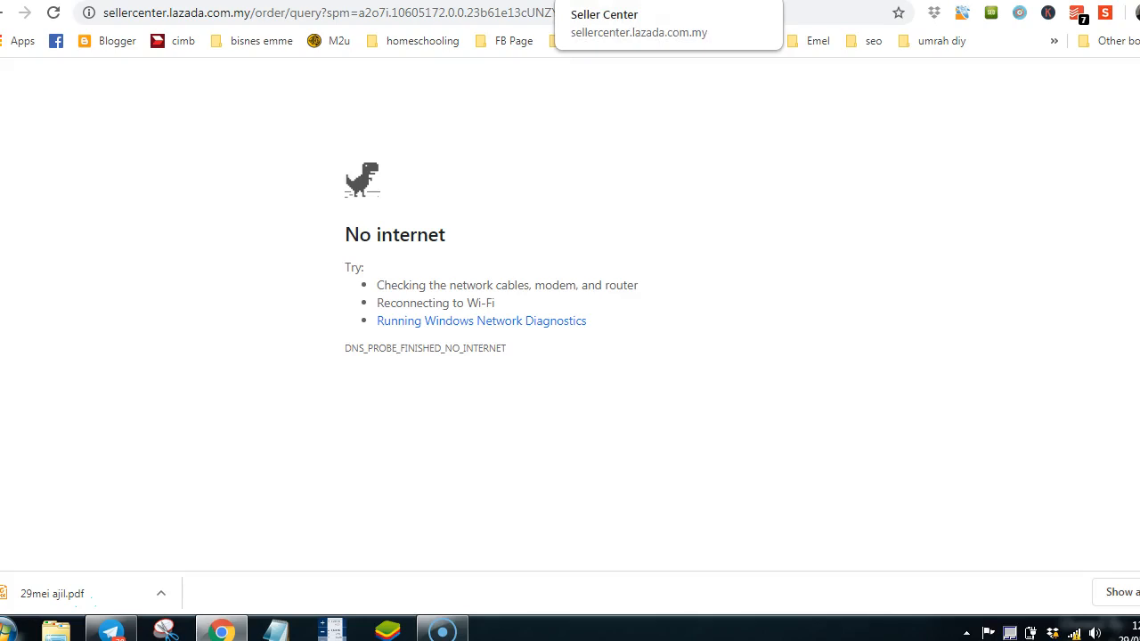
left_click(623, 0)
left_click(116, 0)
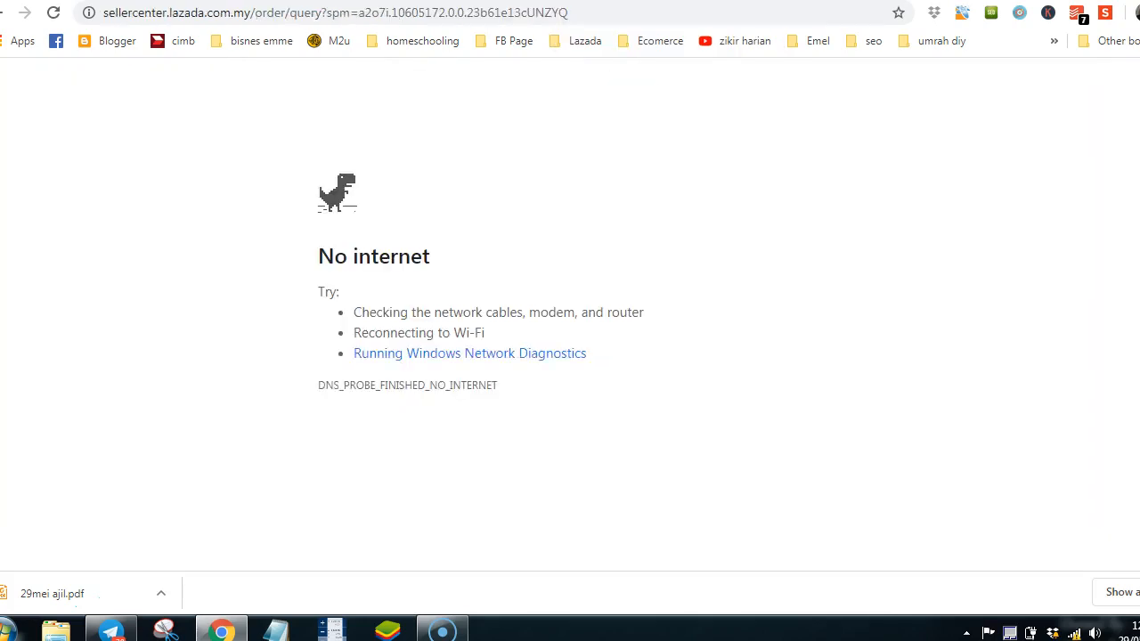
left_click(53, 13)
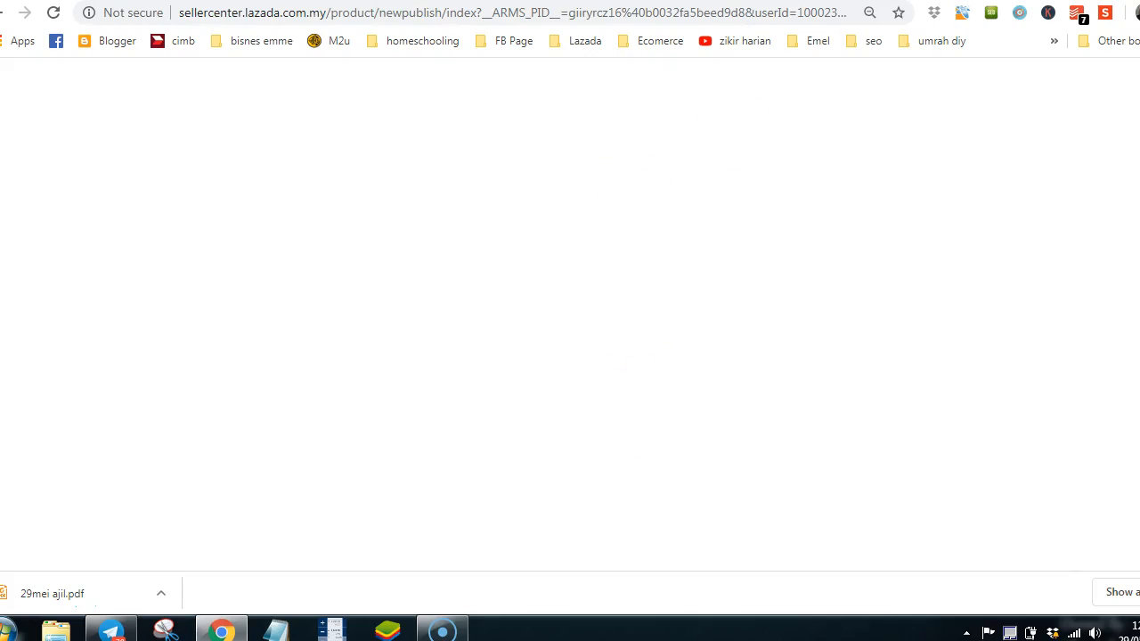
key("ctrl+Tab")
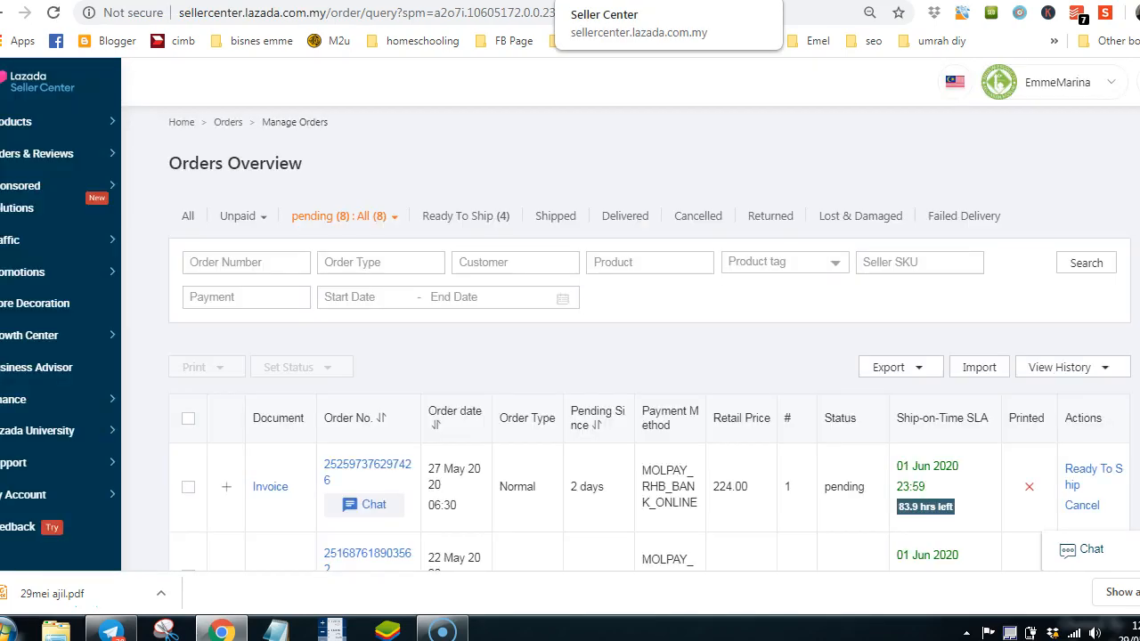
Examine the pending orders list, checking order dates, payment methods, retail prices and shipping deadlines
scroll(594, 284, "down", 1)
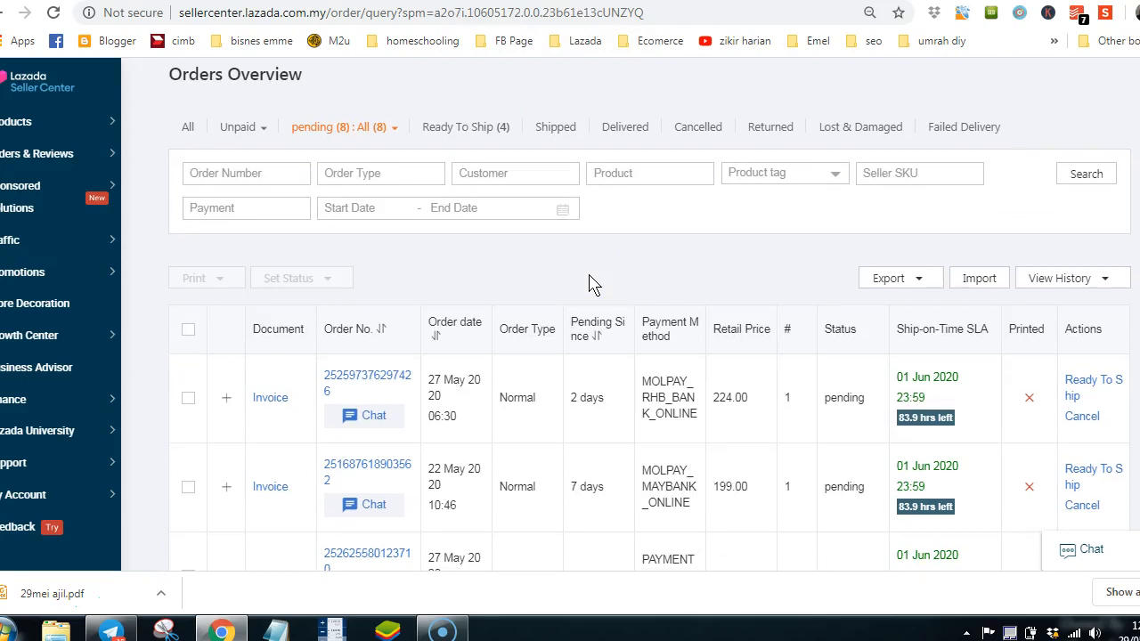
scroll(594, 283, "down", 1)
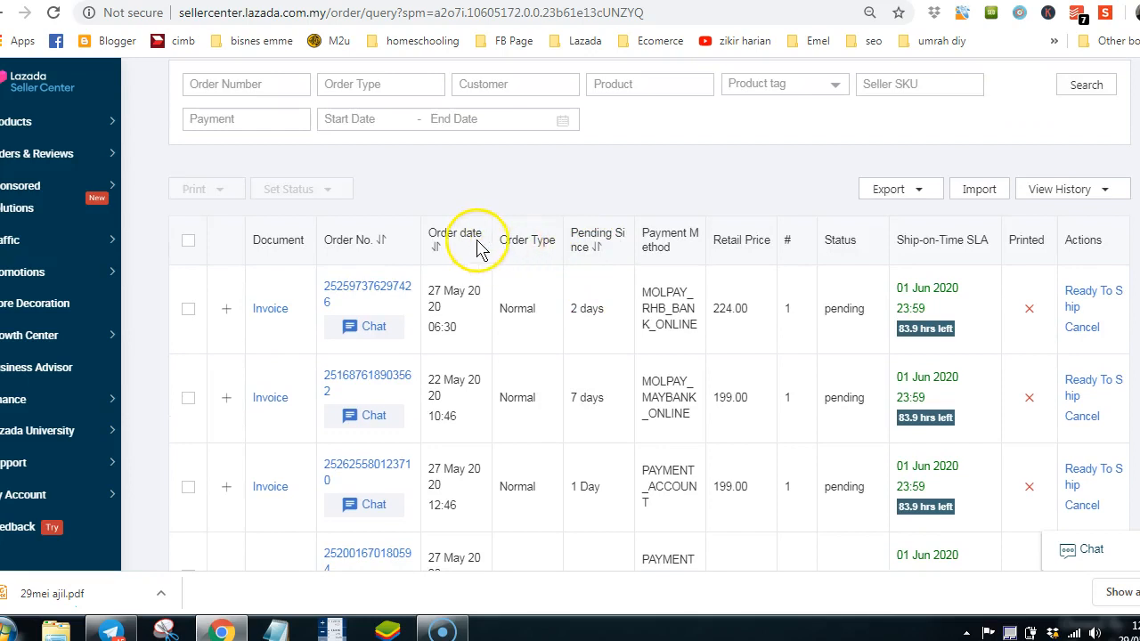
scroll(343, 267, "down", 2)
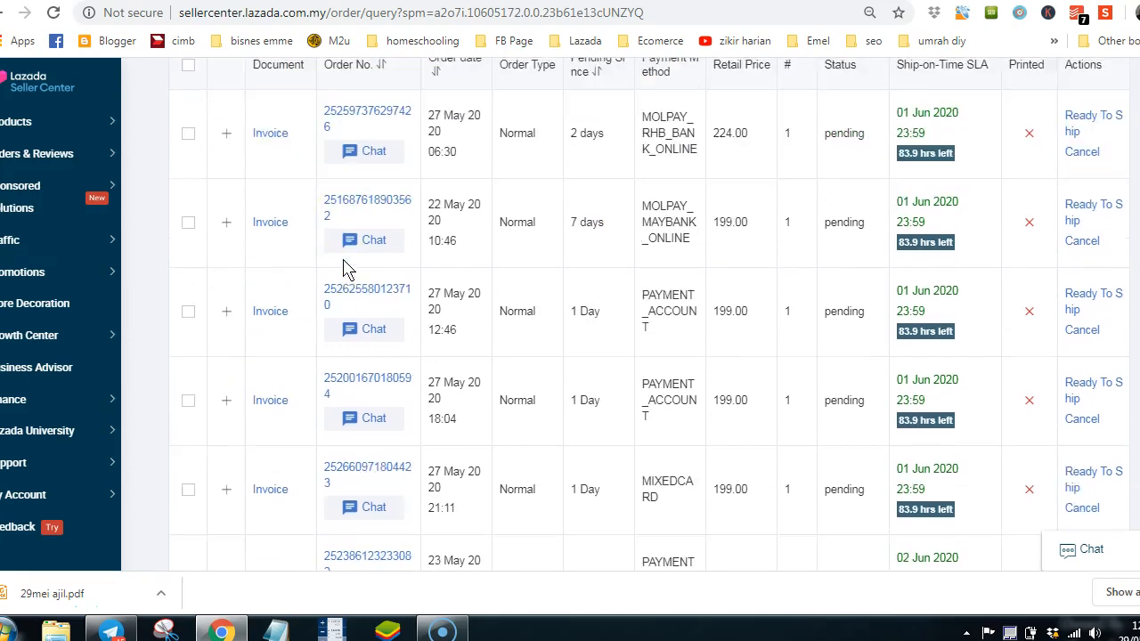
scroll(346, 268, "down", 3)
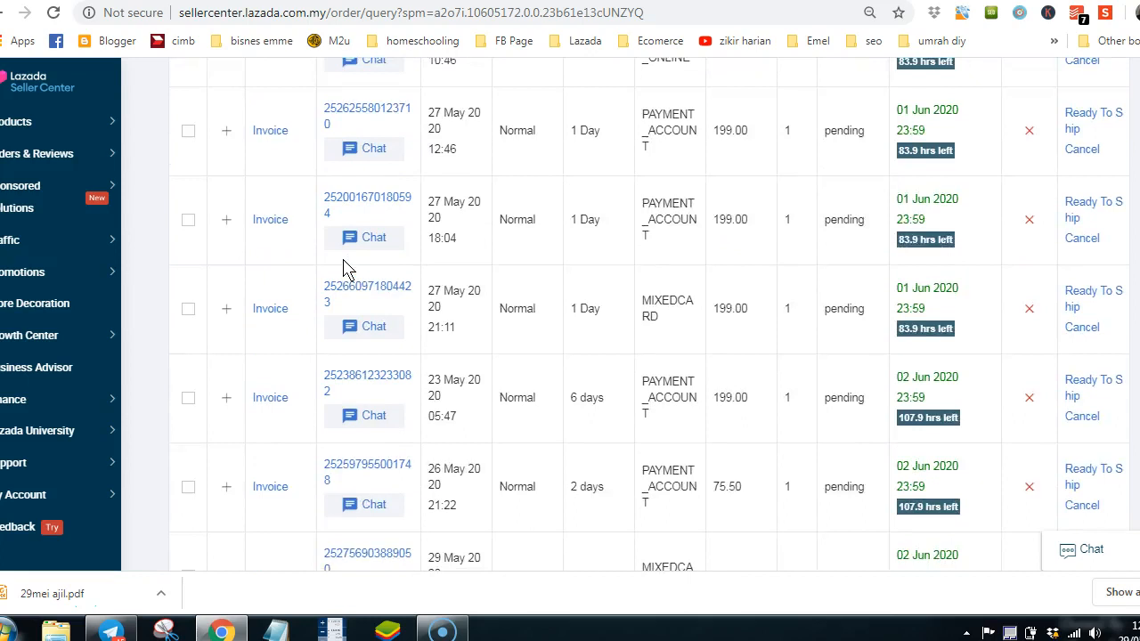
left_click(717, 501)
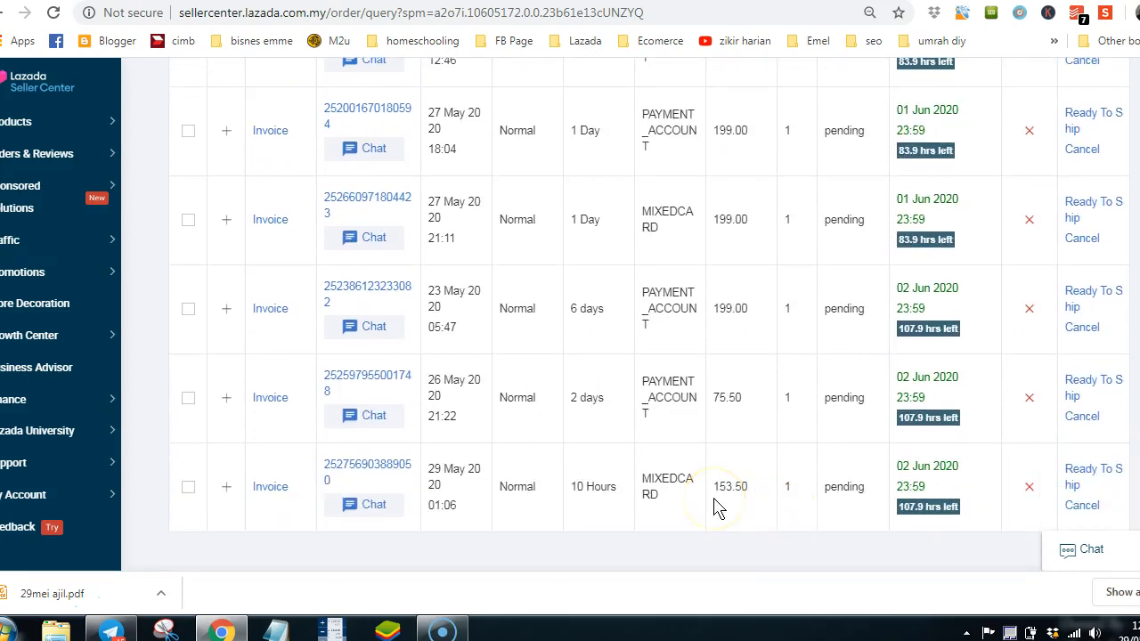
scroll(717, 508, "up", 4)
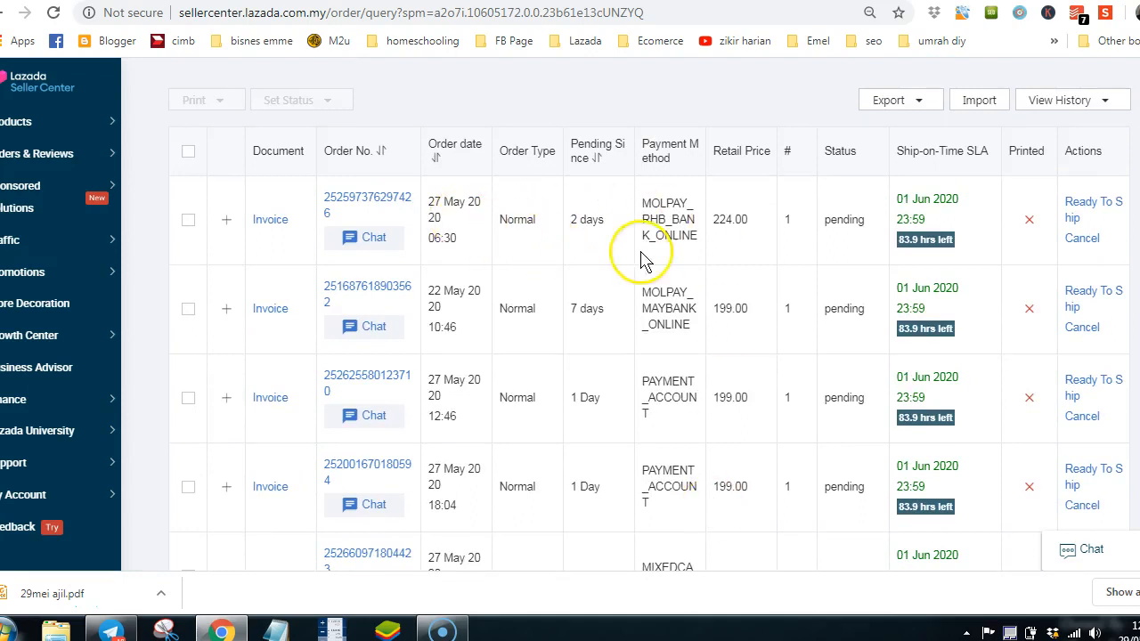
scroll(644, 259, "up", 2)
scroll(644, 259, "down", 1)
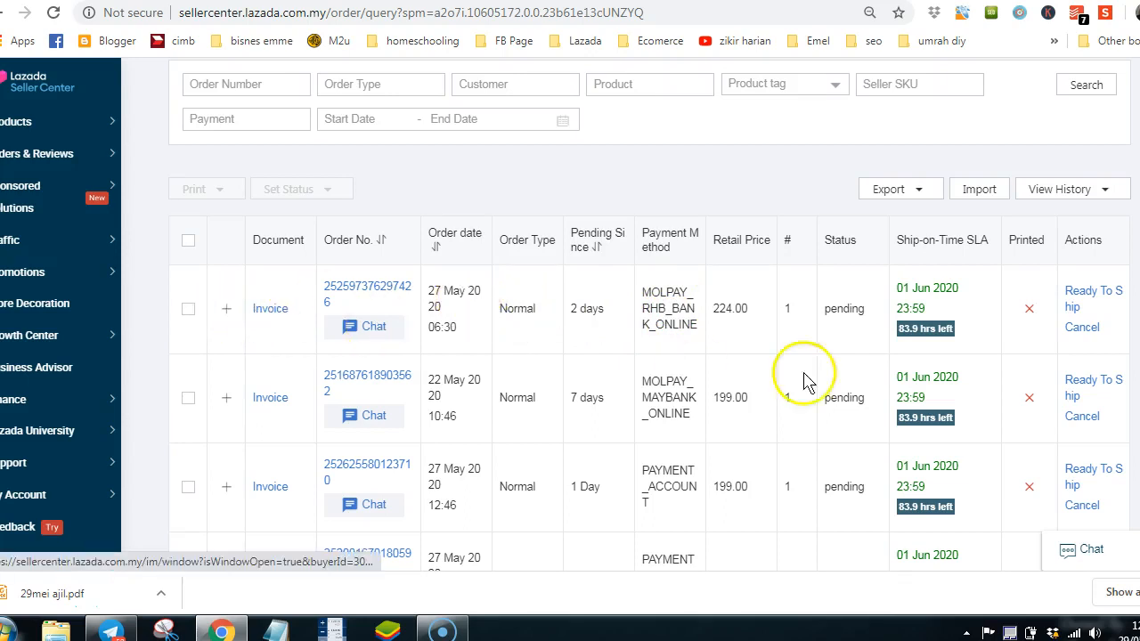
Open the details of the first pending order and view its Items table
left_click(341, 295)
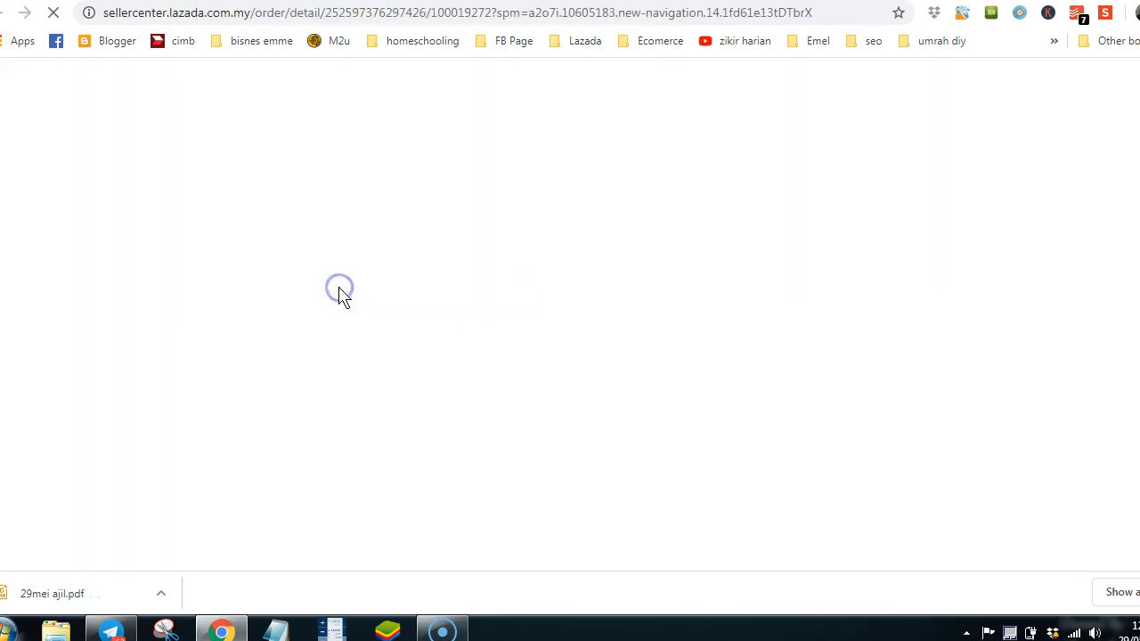
left_click(490, 1)
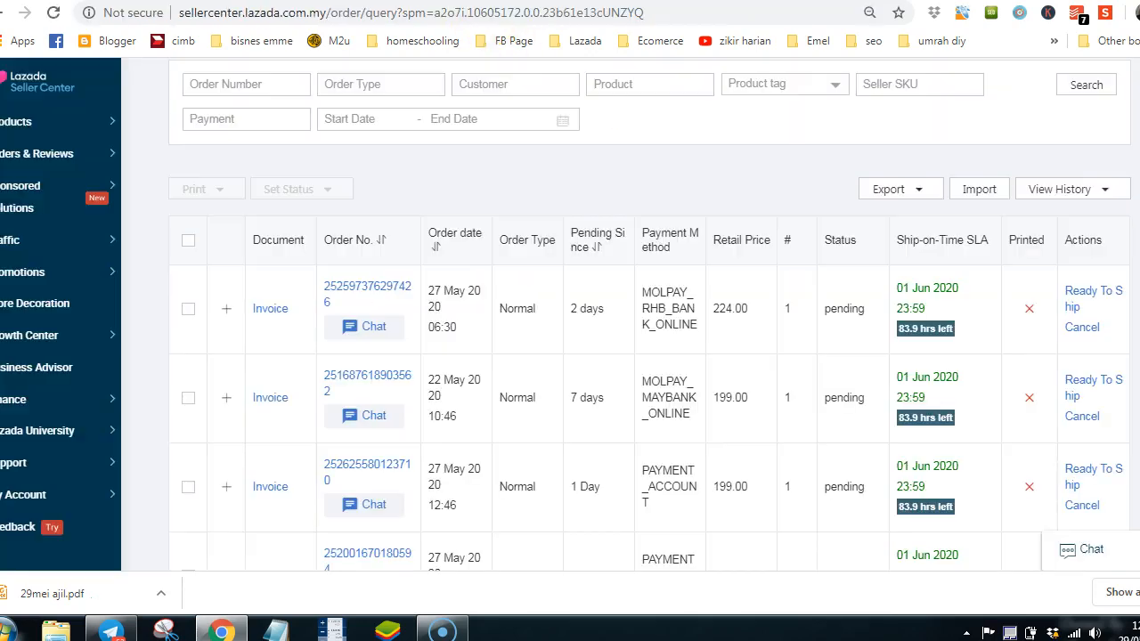
left_click(323, 305)
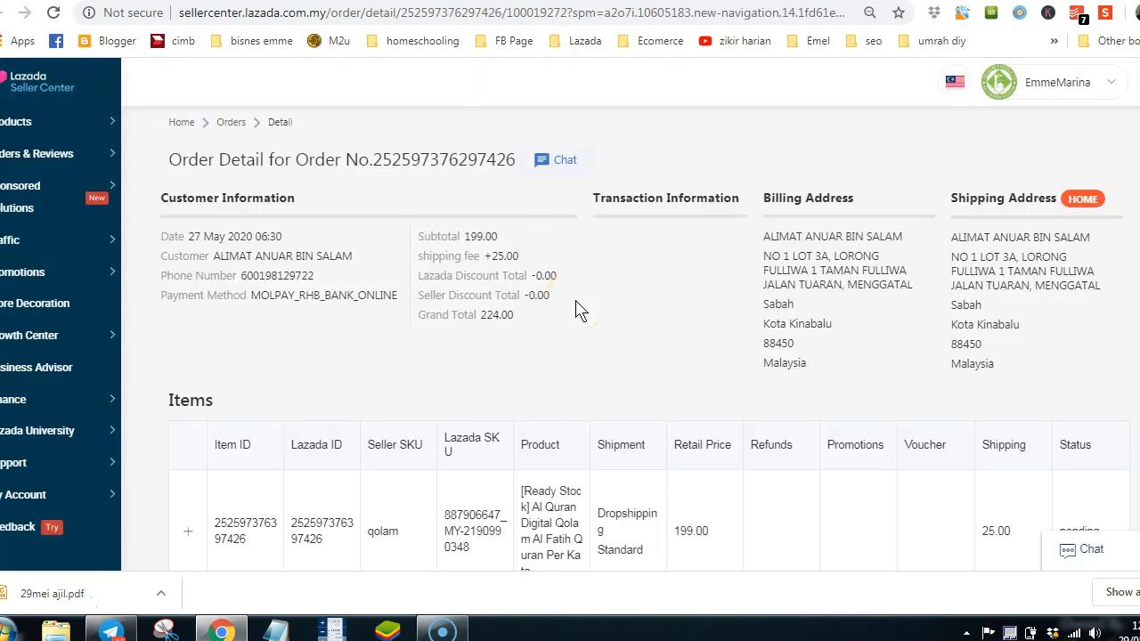
scroll(577, 309, "down", 2)
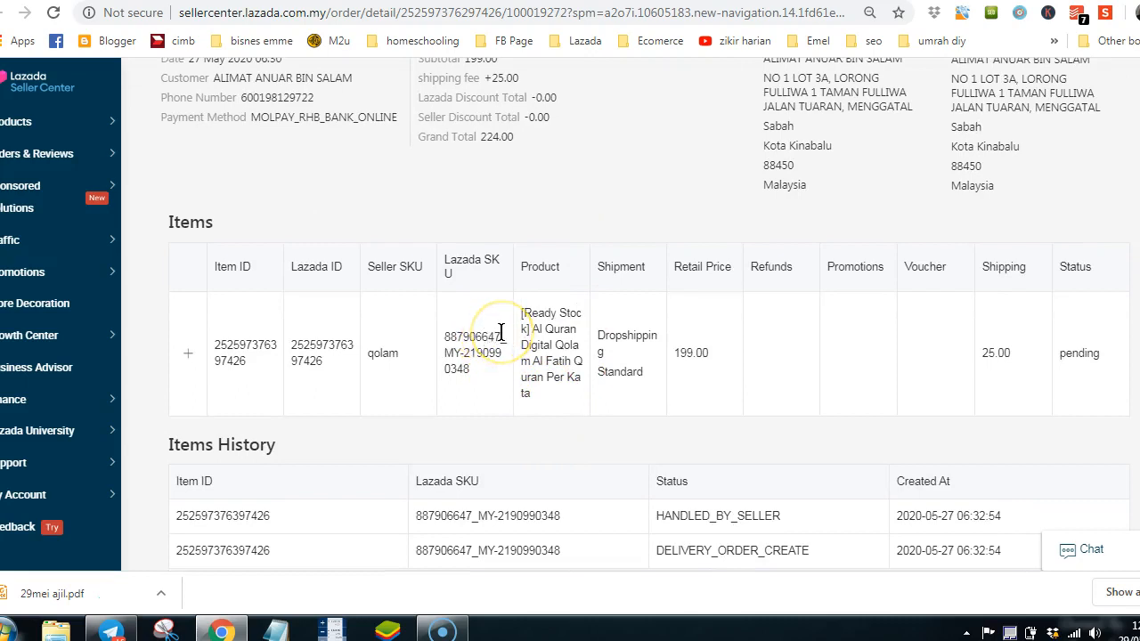
Highlight the seller SKU "qolam" in the order's Items table to see how it identifies the product
left_click_drag(365, 353, 399, 358)
left_click(378, 355)
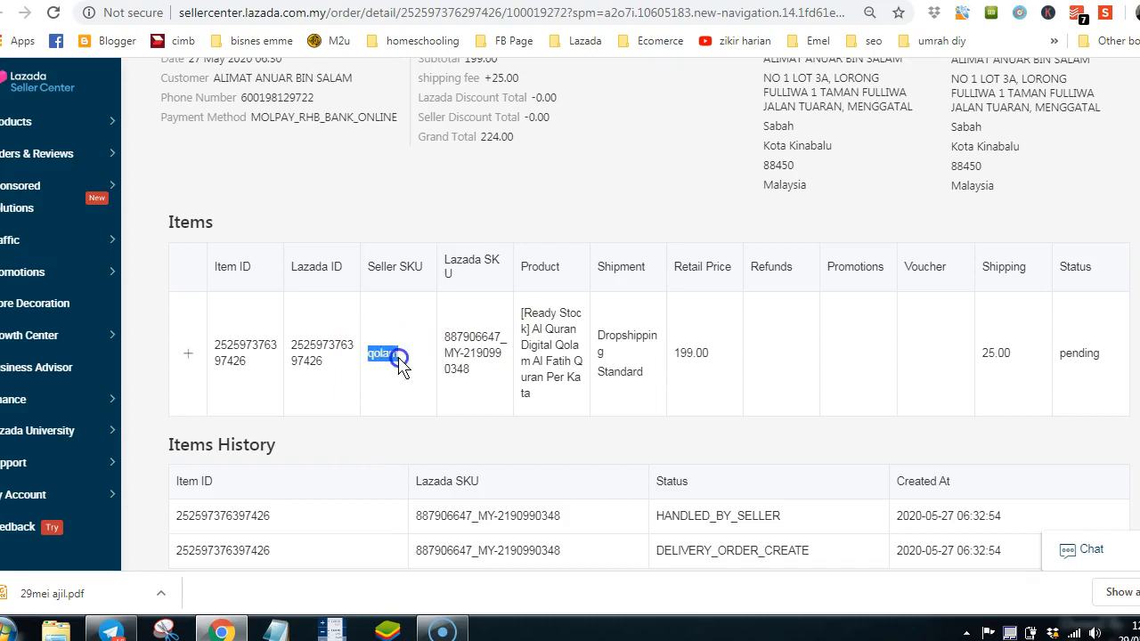
left_click(419, 372)
left_click(377, 356)
left_click(375, 354)
left_click_drag(375, 353, 408, 356)
left_click(393, 365)
left_click(428, 370)
left_click(642, 302)
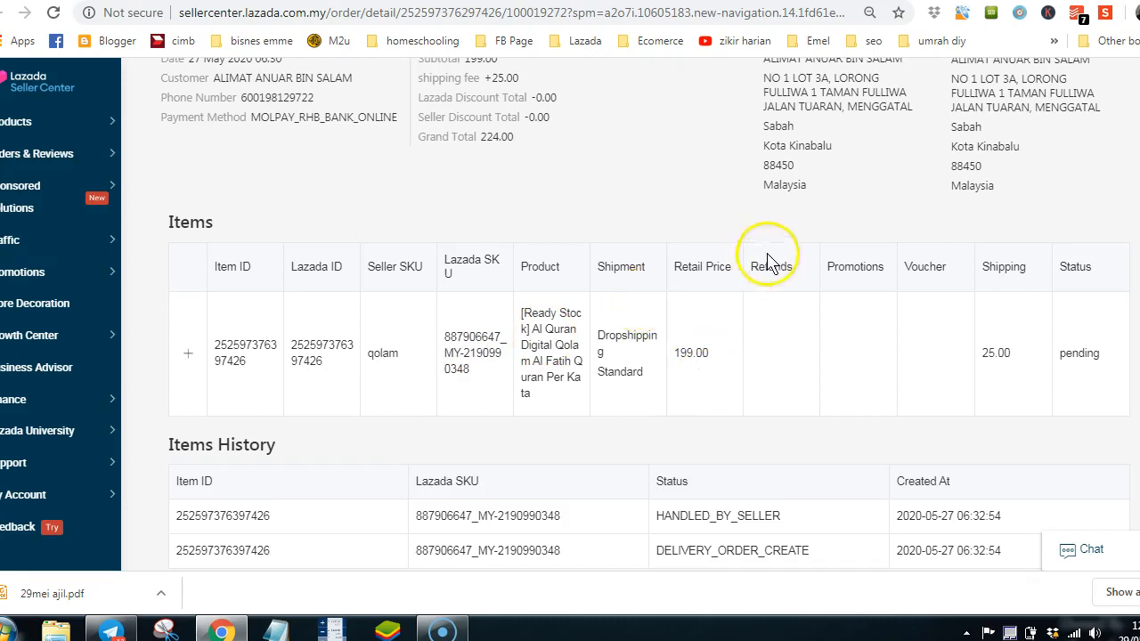
Return to the product listing form and enter "alqurana6" as the seller SKU
key("ctrl+Tab")
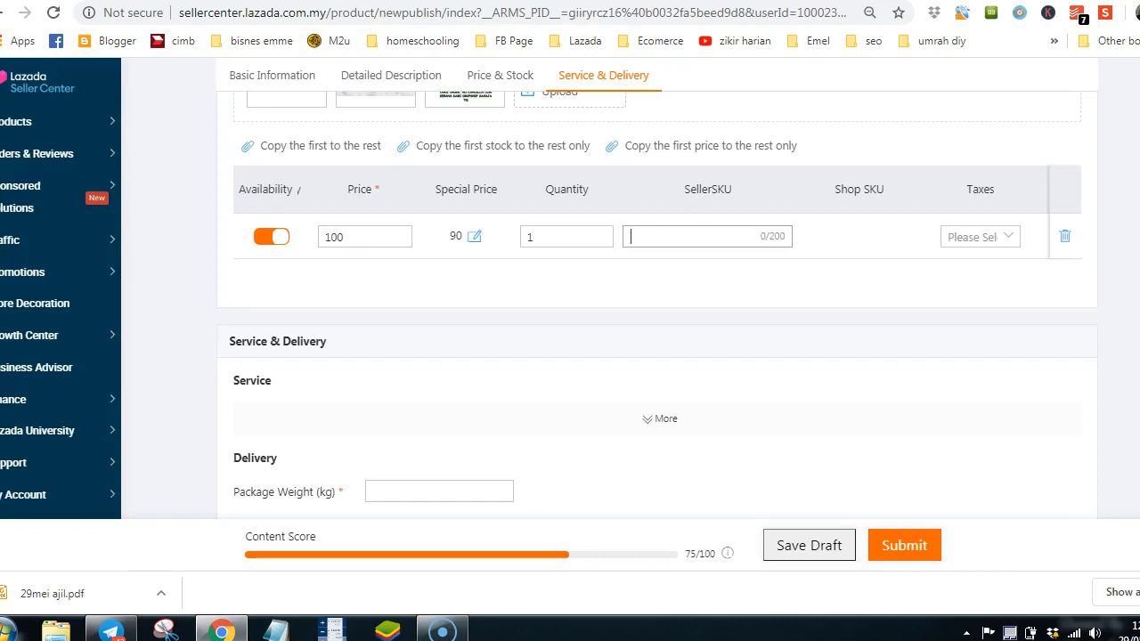
left_click(668, 236)
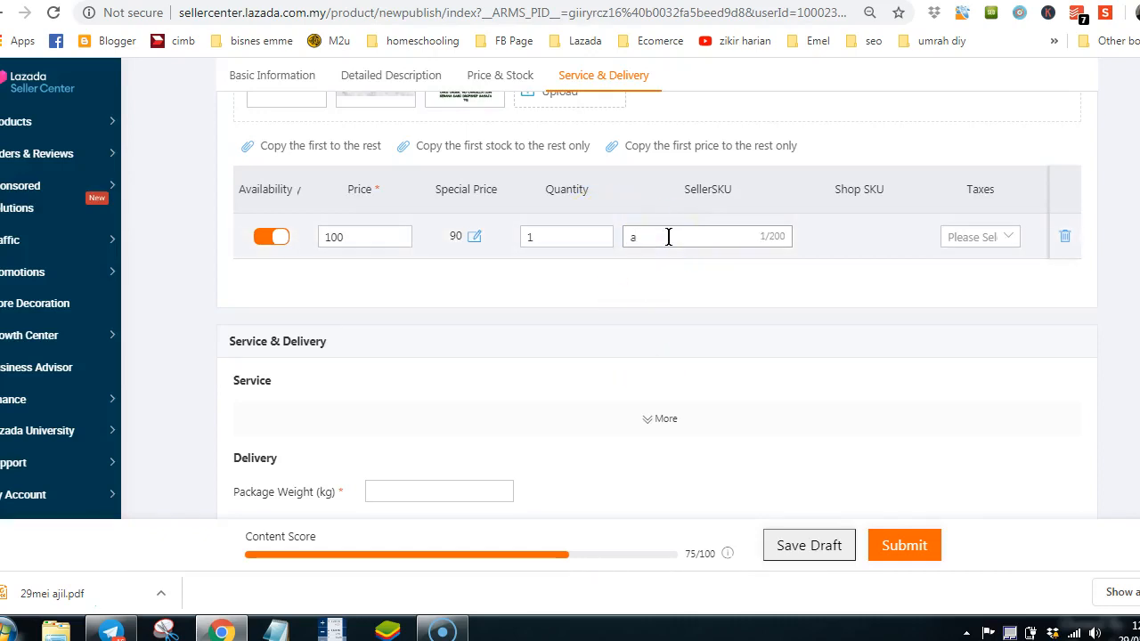
left_click(647, 237)
type("quran a5")
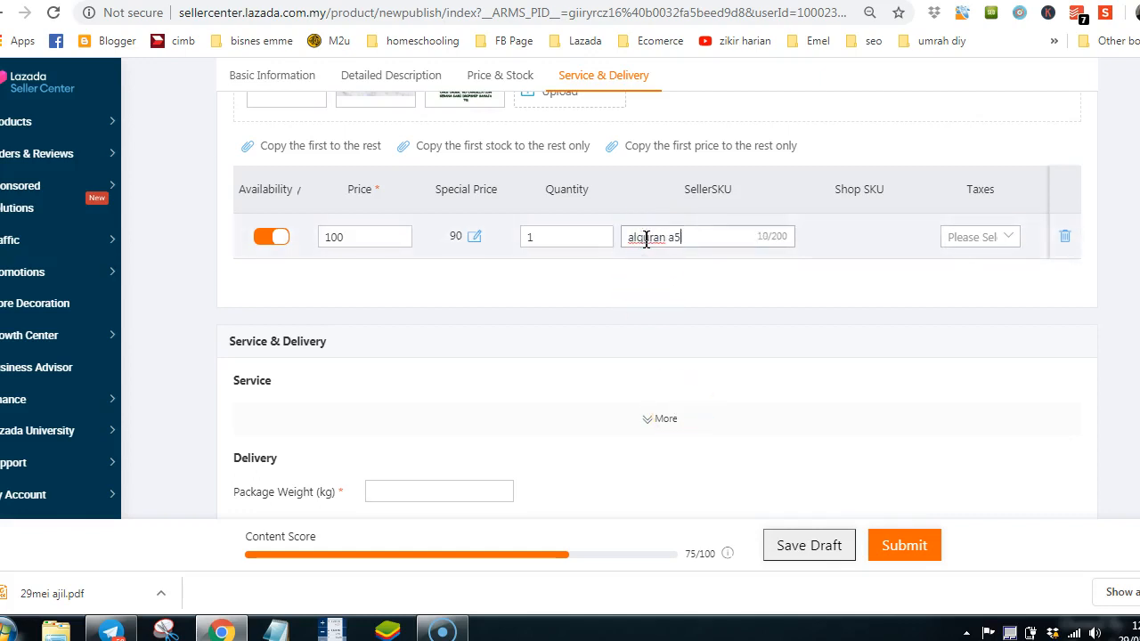
key("BackSpace")
key("BackSpace")
type("a6")
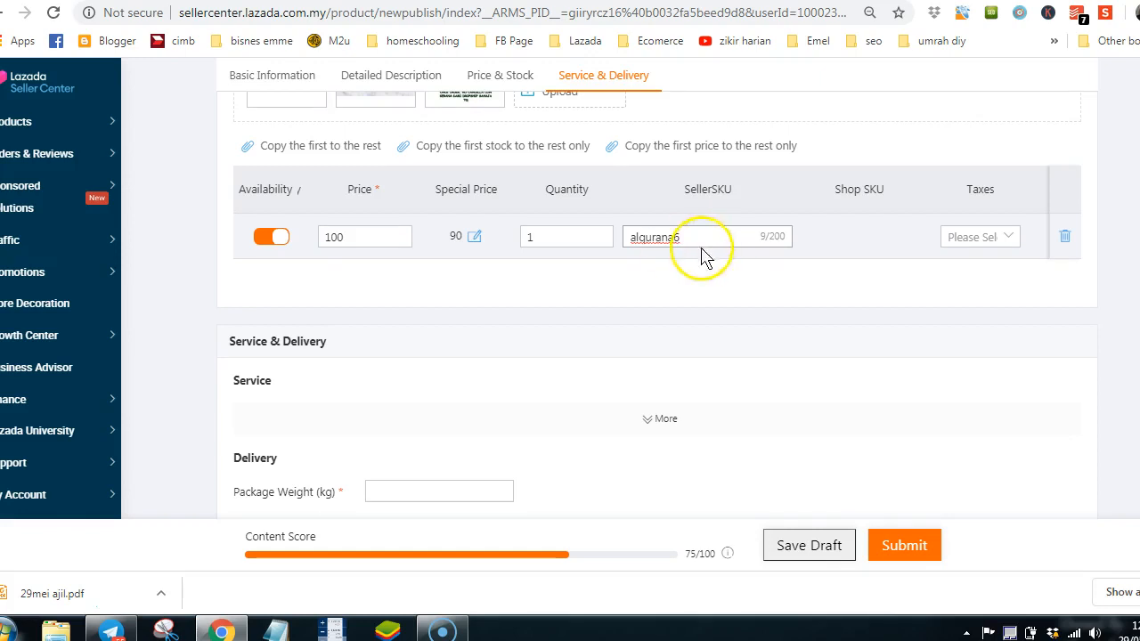
scroll(668, 251, "up", 2)
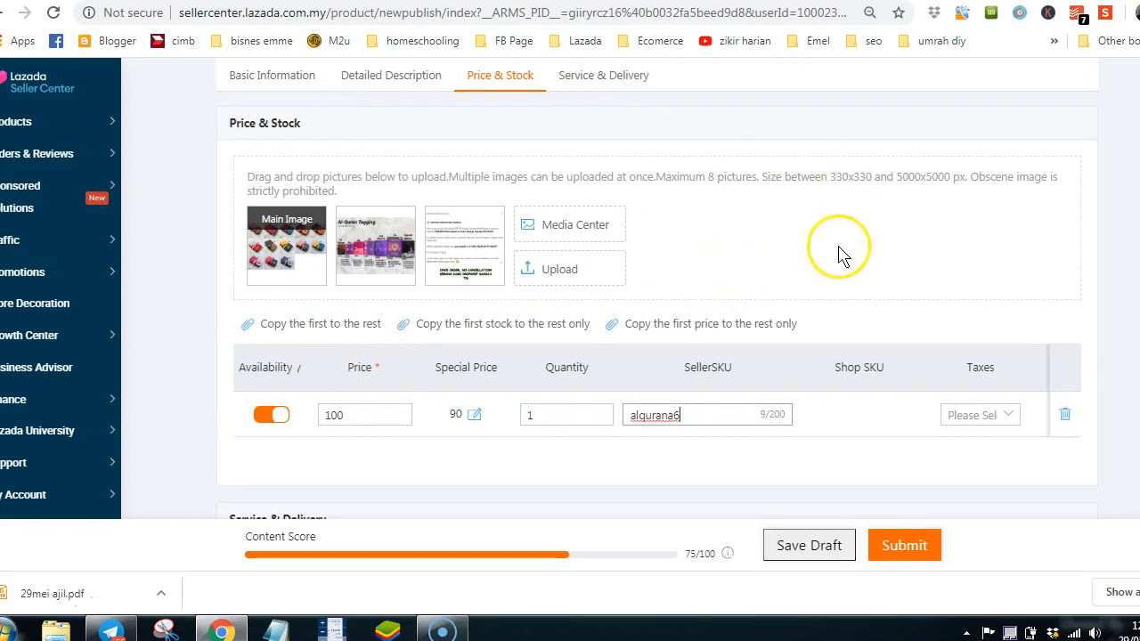
left_click(322, 326)
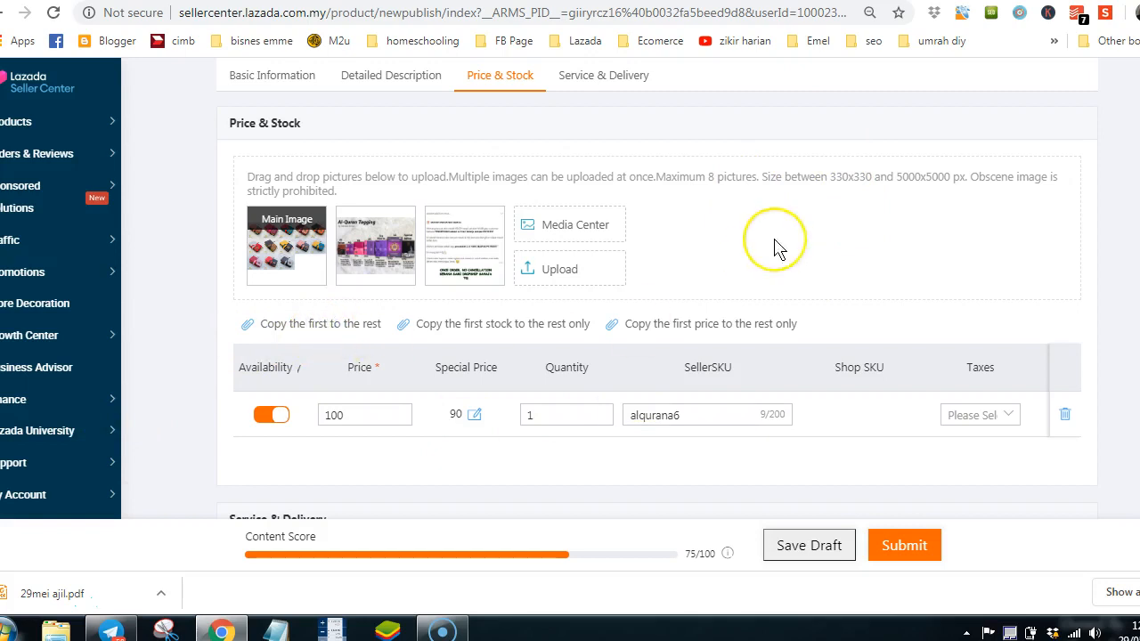
left_click(445, 328)
scroll(725, 257, "down", 2)
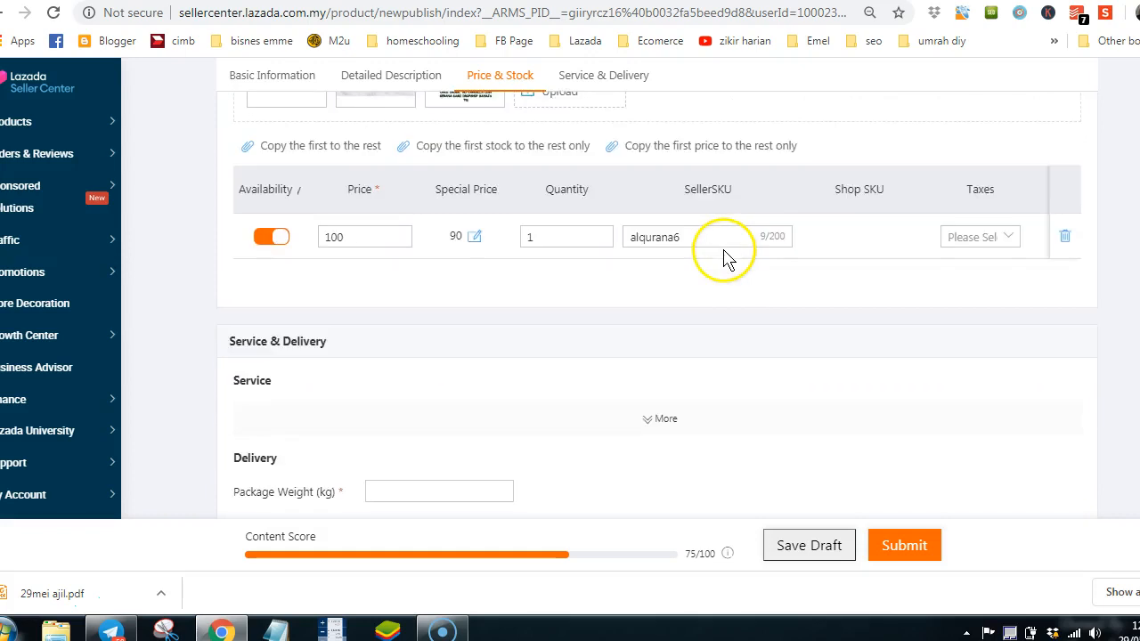
scroll(725, 257, "up", 1)
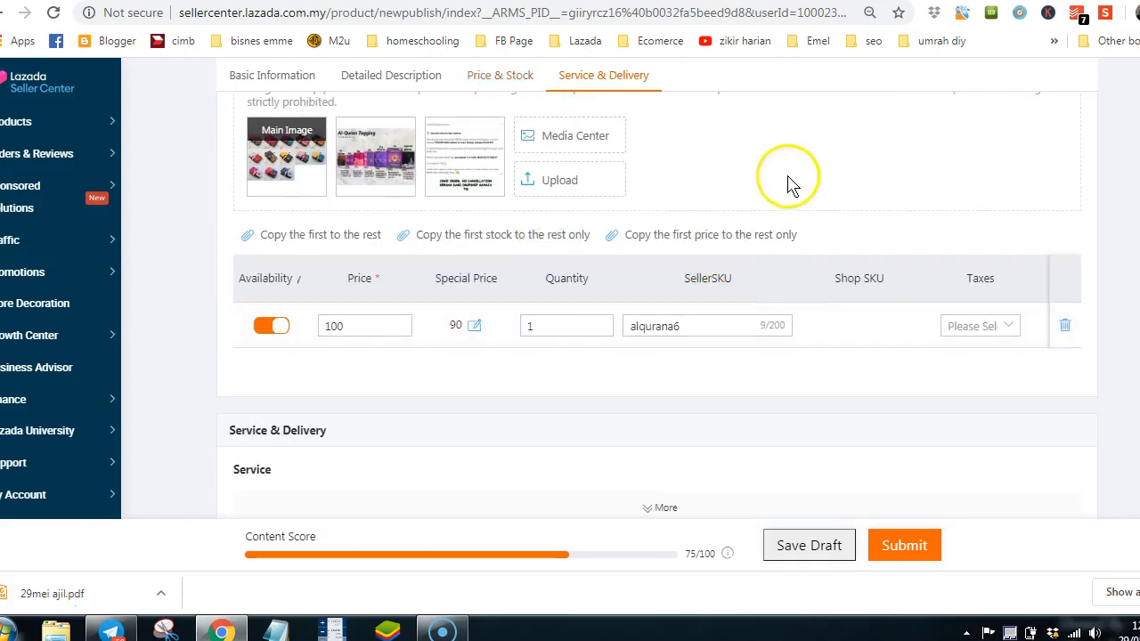
Set the taxes of the "alqurana6" SKU to default in the Price & Stock table
scroll(659, 228, "down", 1)
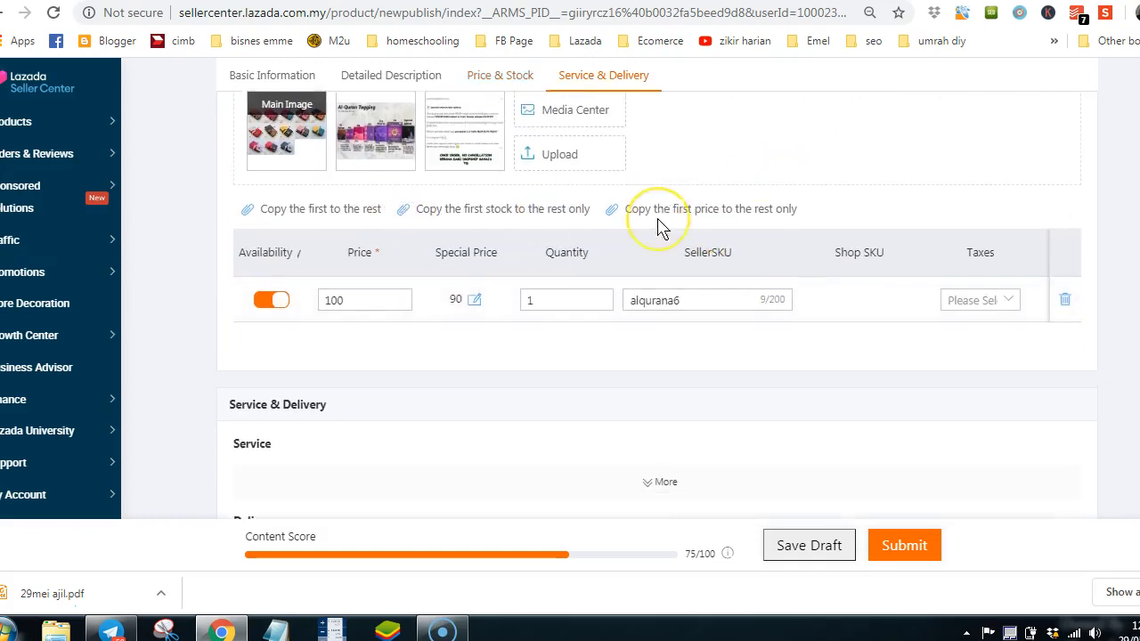
scroll(659, 227, "down", 3)
scroll(659, 227, "up", 3)
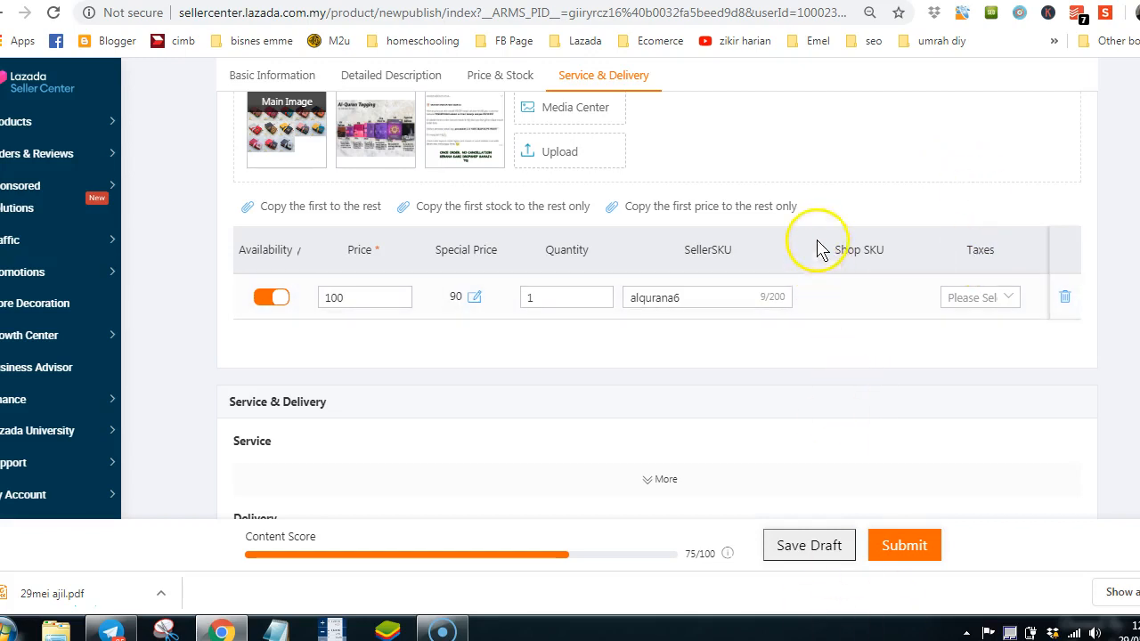
left_click(762, 152)
left_click(751, 301)
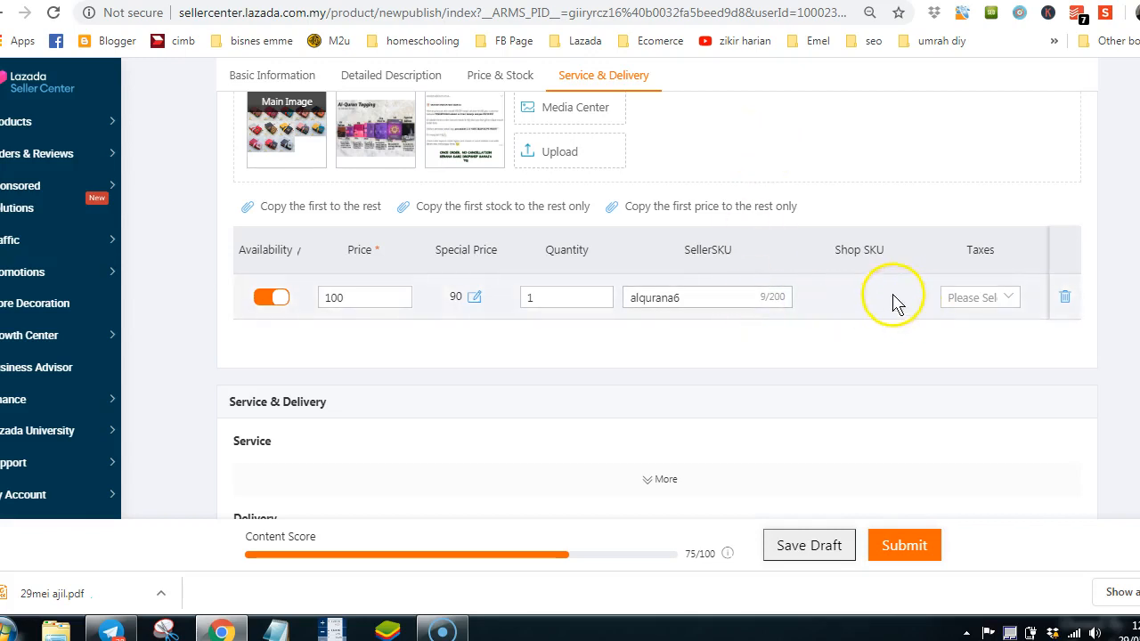
left_click(977, 301)
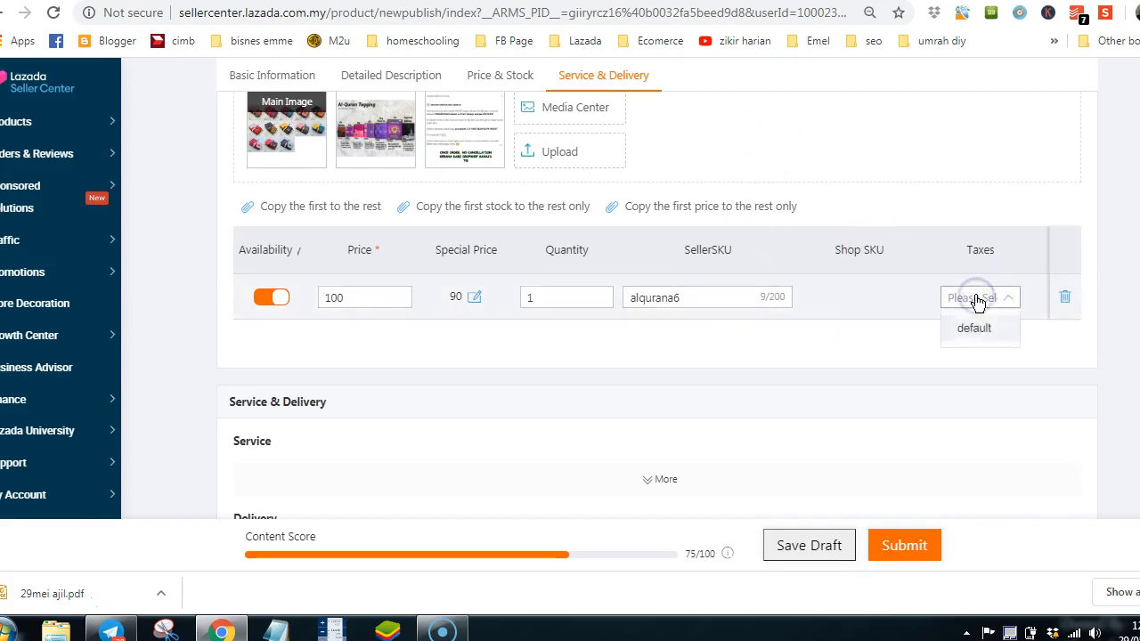
left_click(980, 330)
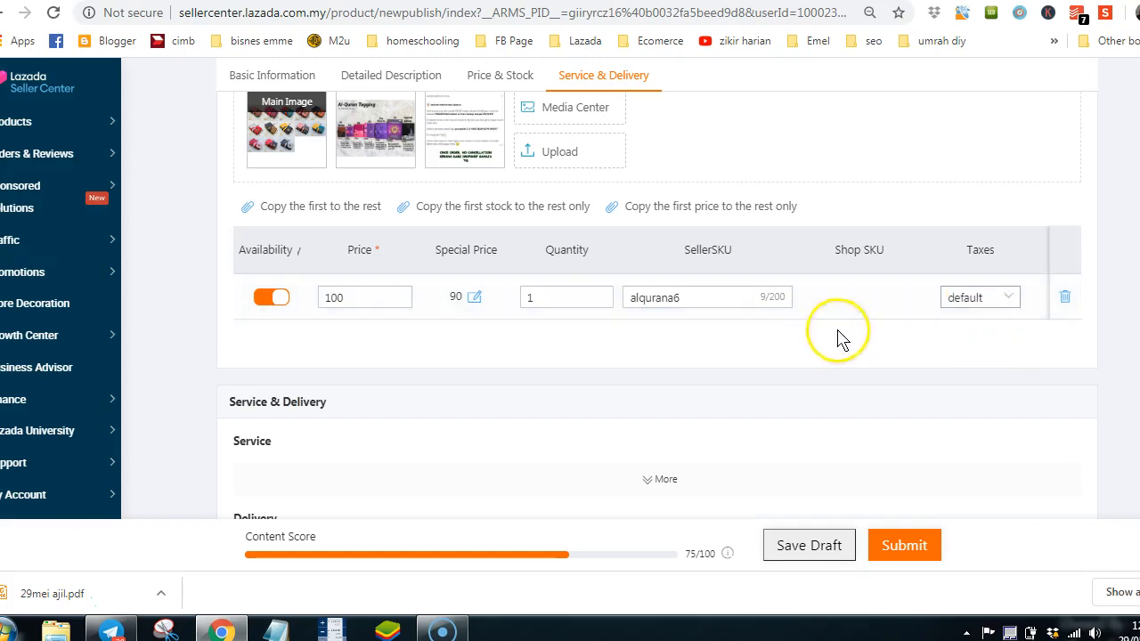
Expand the warranty fields under Service & Delivery and set the package weight to 0.8 kg
scroll(819, 288, "down", 1)
scroll(819, 290, "down", 2)
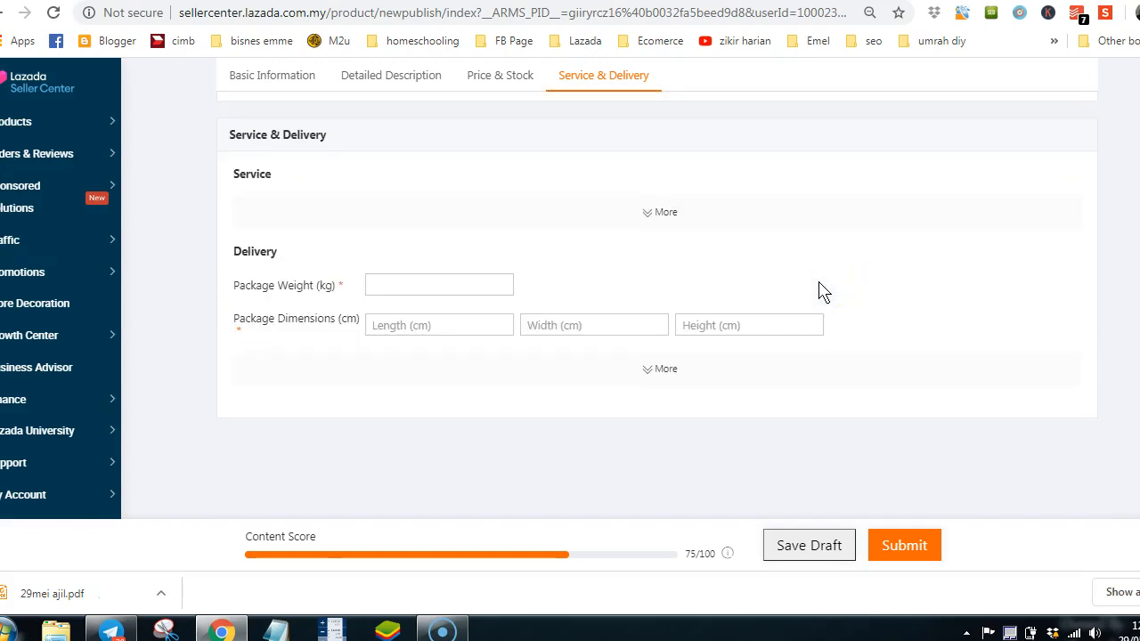
left_click(649, 214)
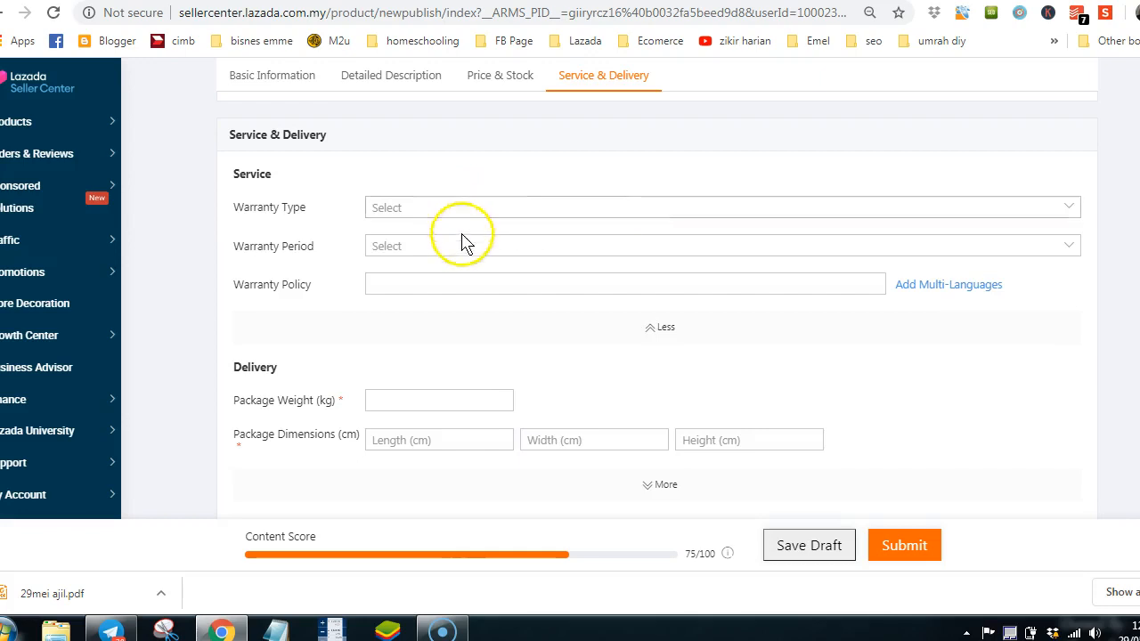
left_click(445, 401)
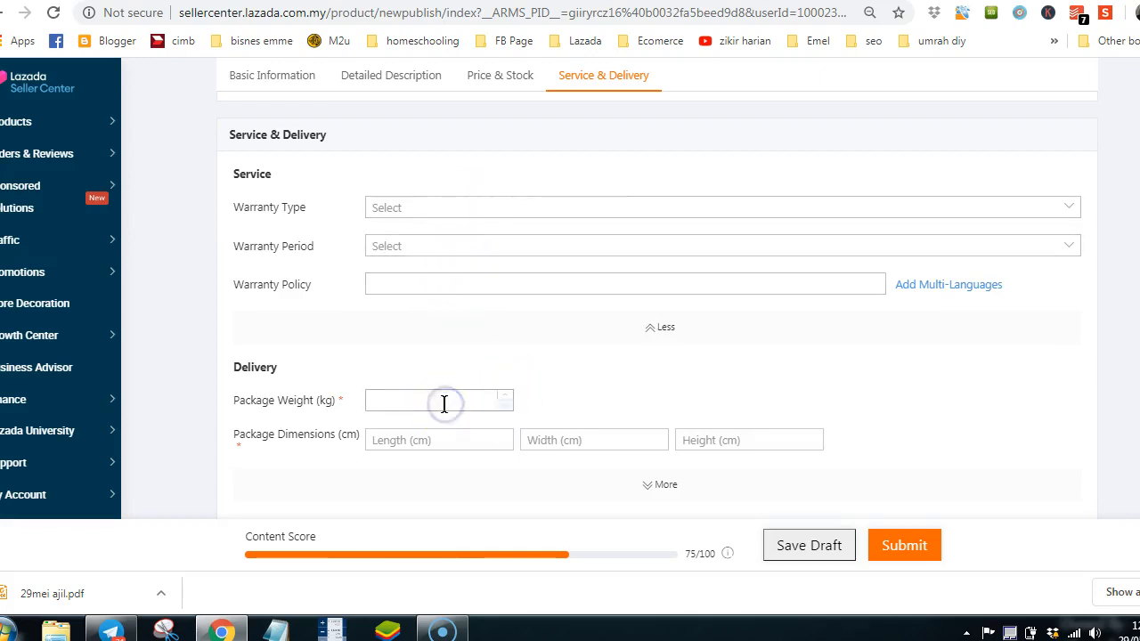
type("0.8")
Set the package dimensions to 11 cm length, 5 cm width and 5 cm height
scroll(564, 356, "down", 2)
left_click(465, 326)
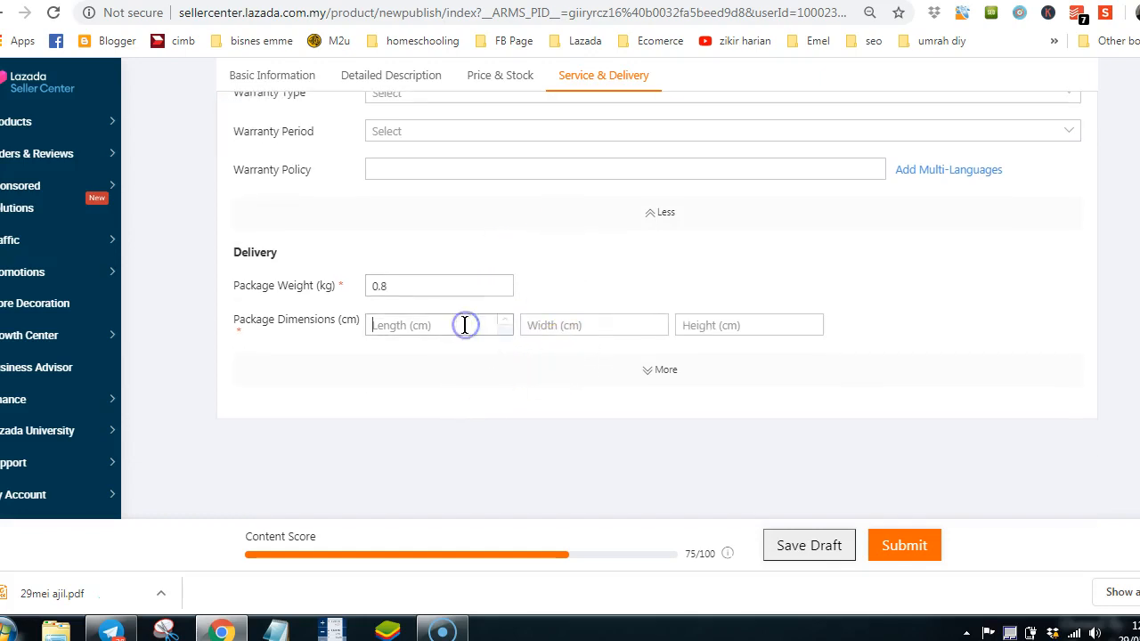
type("11")
left_click(569, 325)
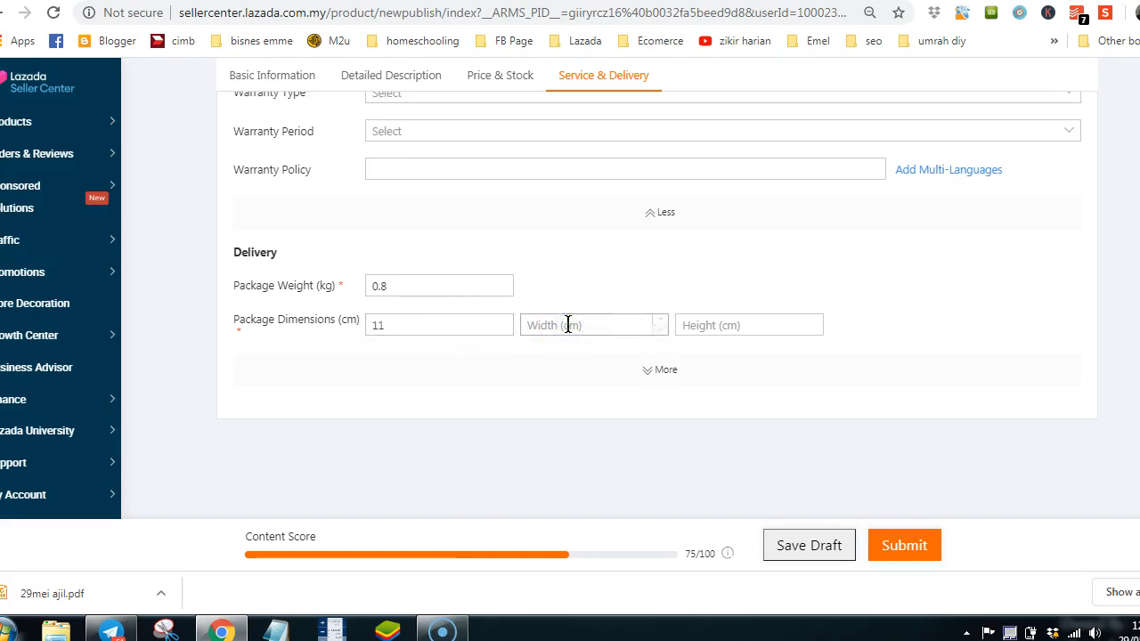
type("5")
left_click(634, 326)
left_click(766, 323)
type("5")
left_click(978, 331)
left_click(682, 374)
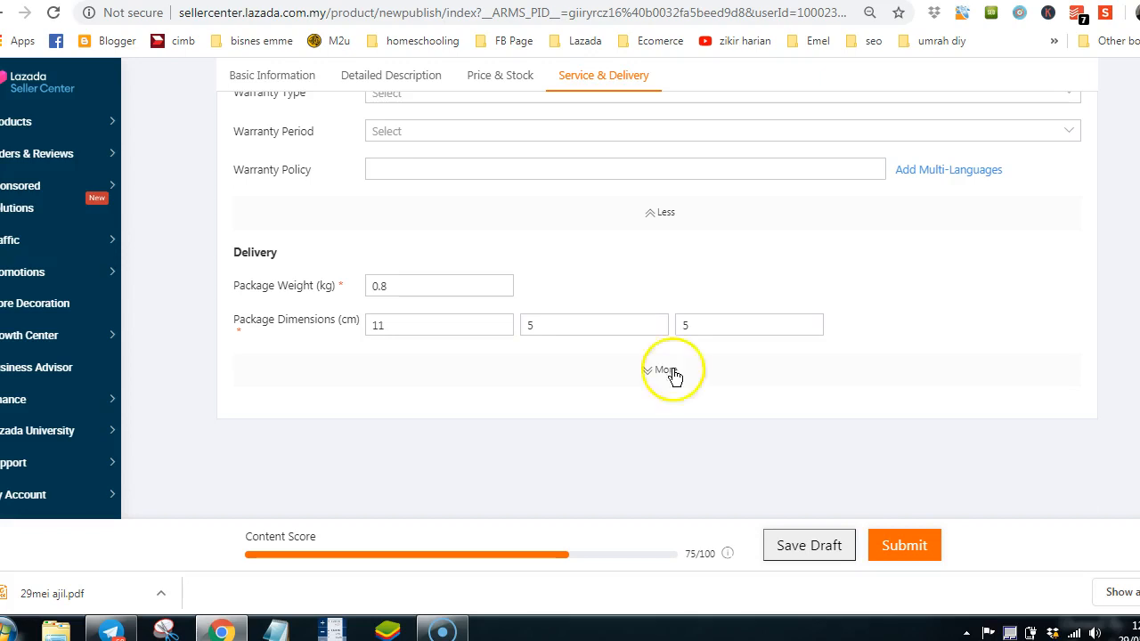
Highlight the package dimensions row and go over its length, width and height fields
mouse_move(237, 330)
left_mouse_down()
mouse_move(300, 331)
mouse_move(234, 322)
mouse_move(235, 312)
left_mouse_up()
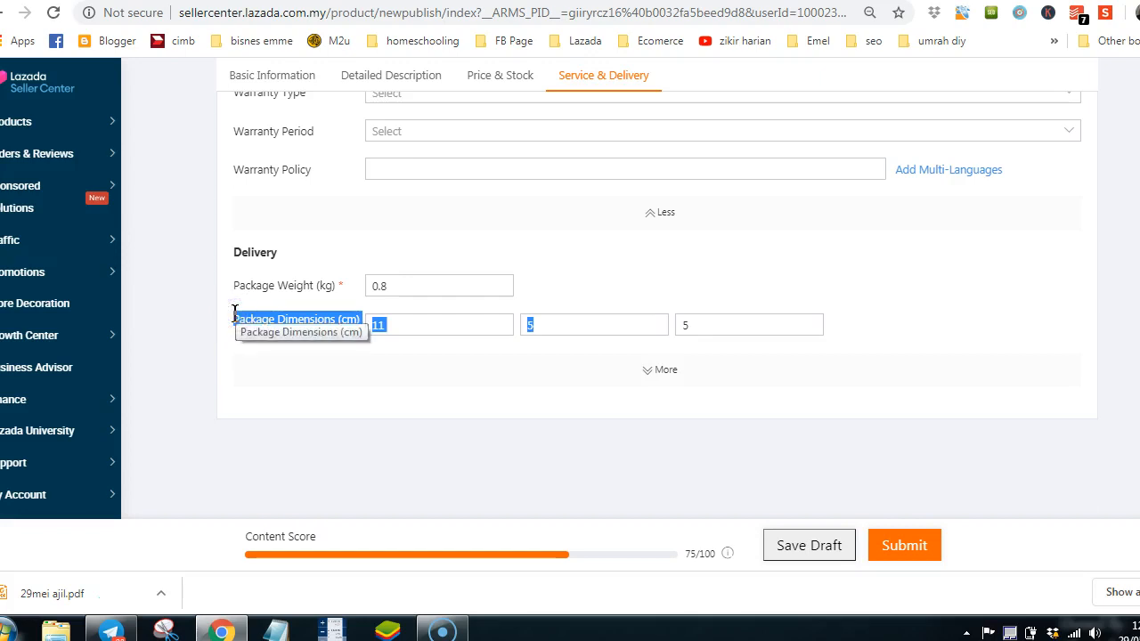
left_click(772, 294)
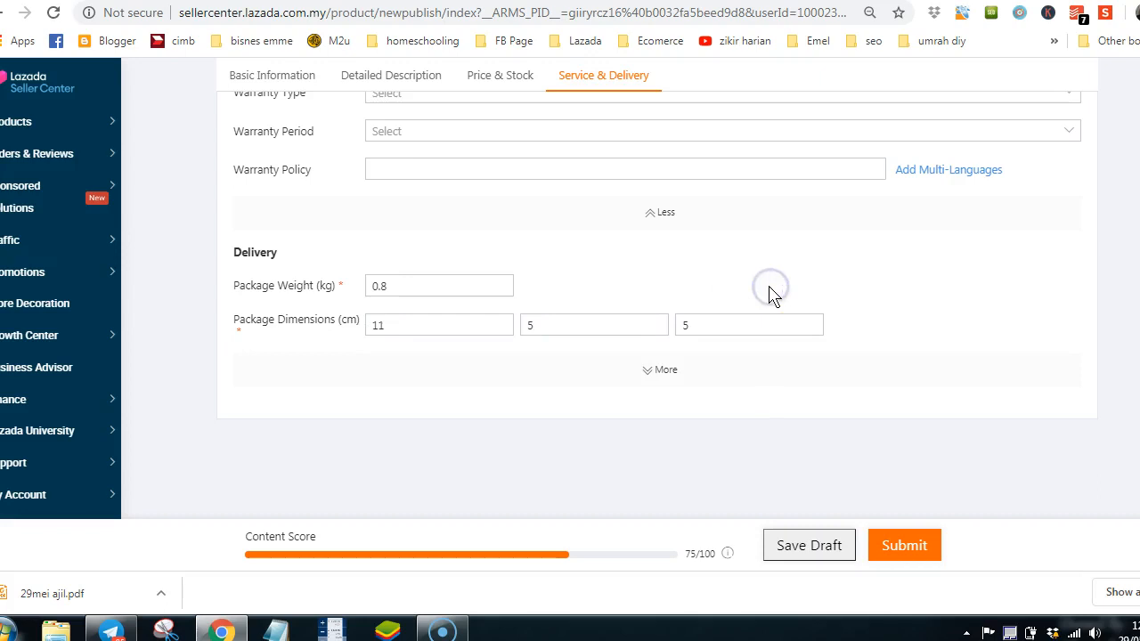
left_click(419, 325)
left_click(554, 324)
left_click(736, 326)
Expand the additional delivery options and mark Dangerous Goods as None
left_click(659, 371)
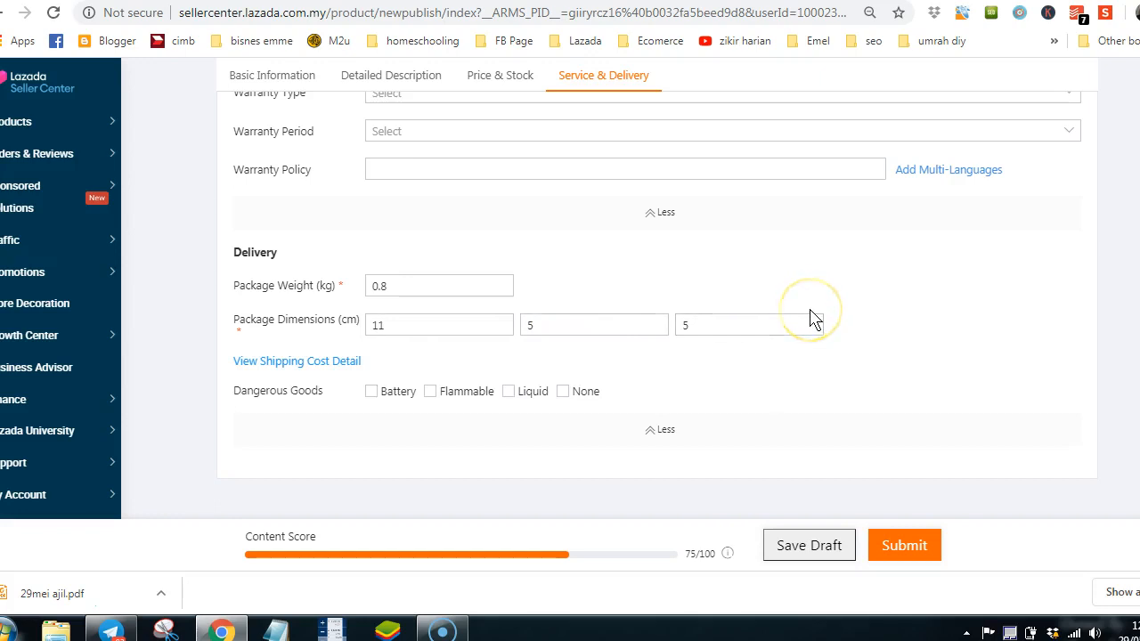
scroll(811, 319, "down", 1)
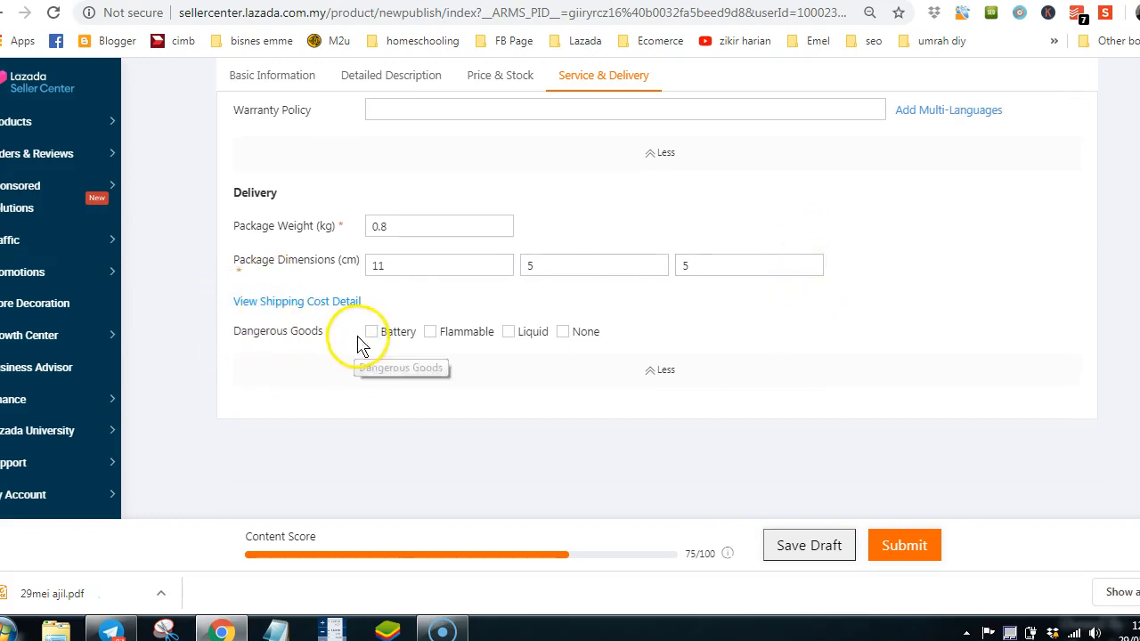
left_click(561, 332)
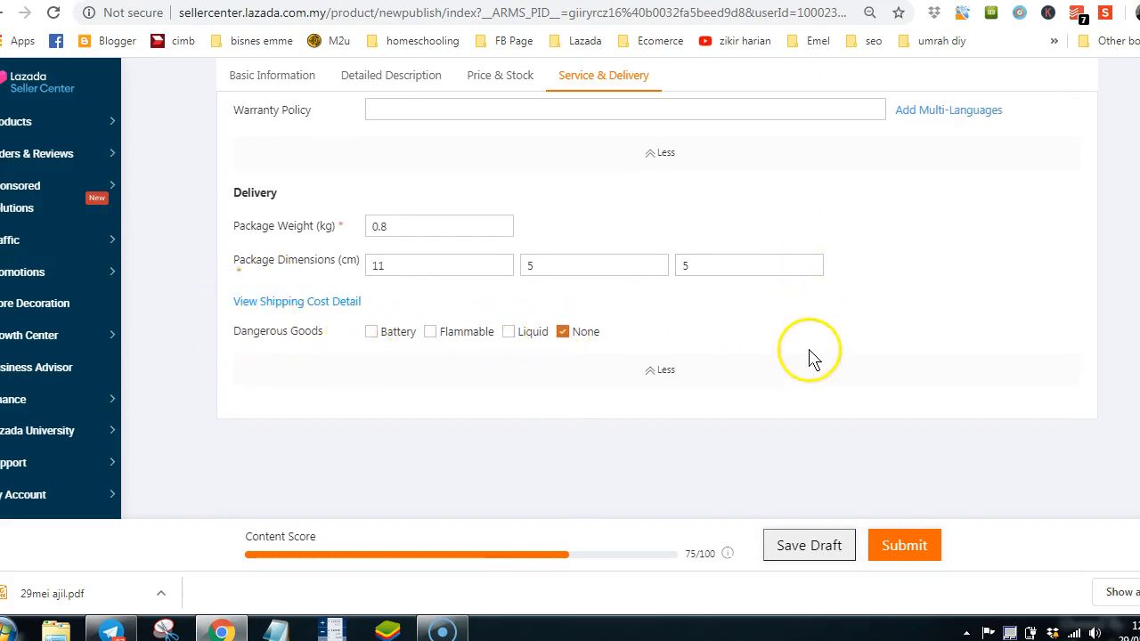
Check the content score criteria and choose the A6, B6, A5 and A4 Quran size comparison picture for upload as another product image
mouse_move(725, 563)
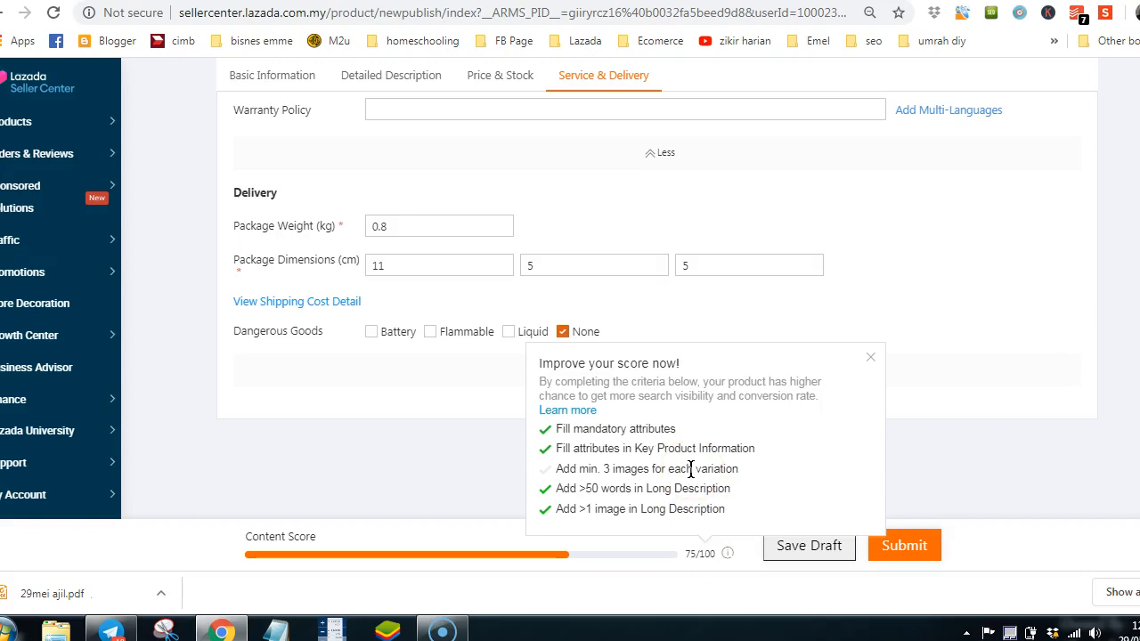
scroll(941, 465, "up", 6)
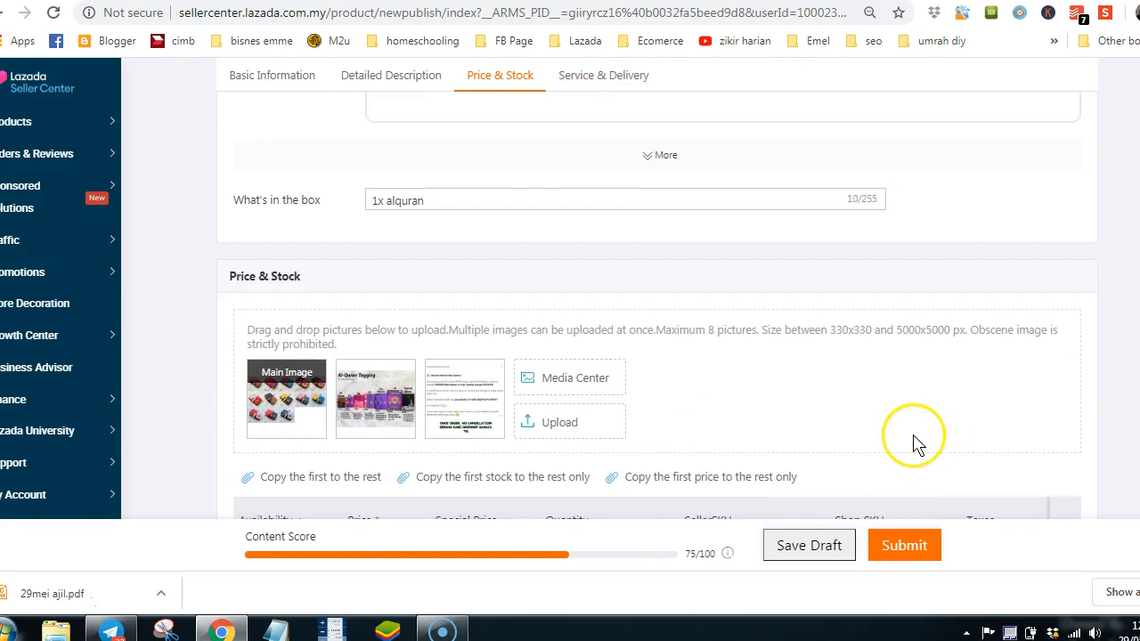
left_click_drag(302, 184, 301, 205)
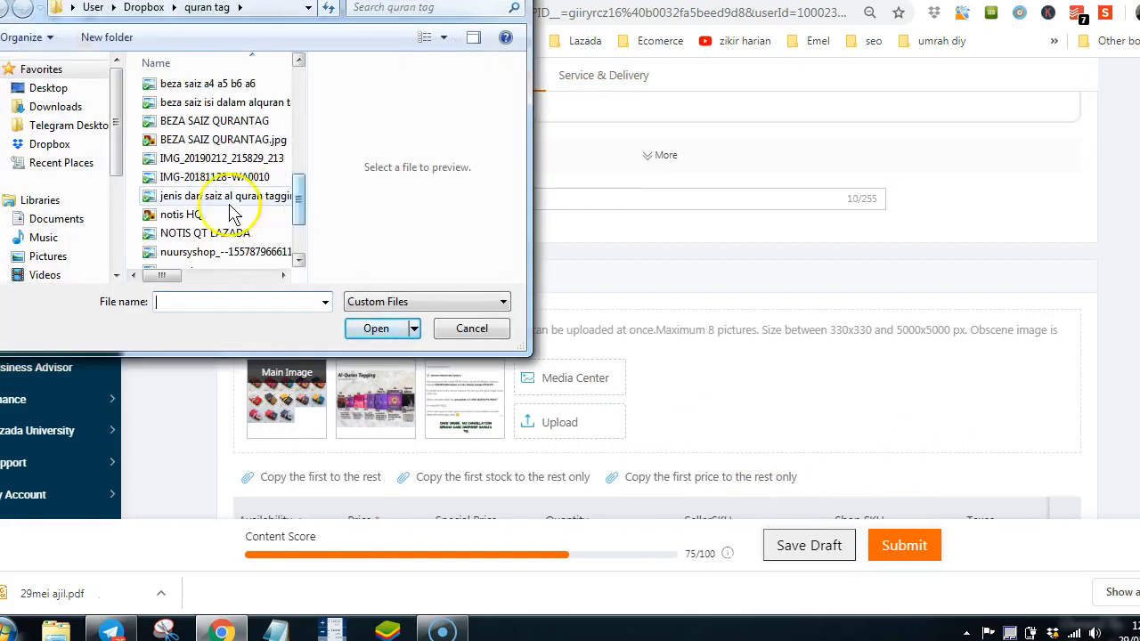
left_click(205, 140)
left_click(375, 329)
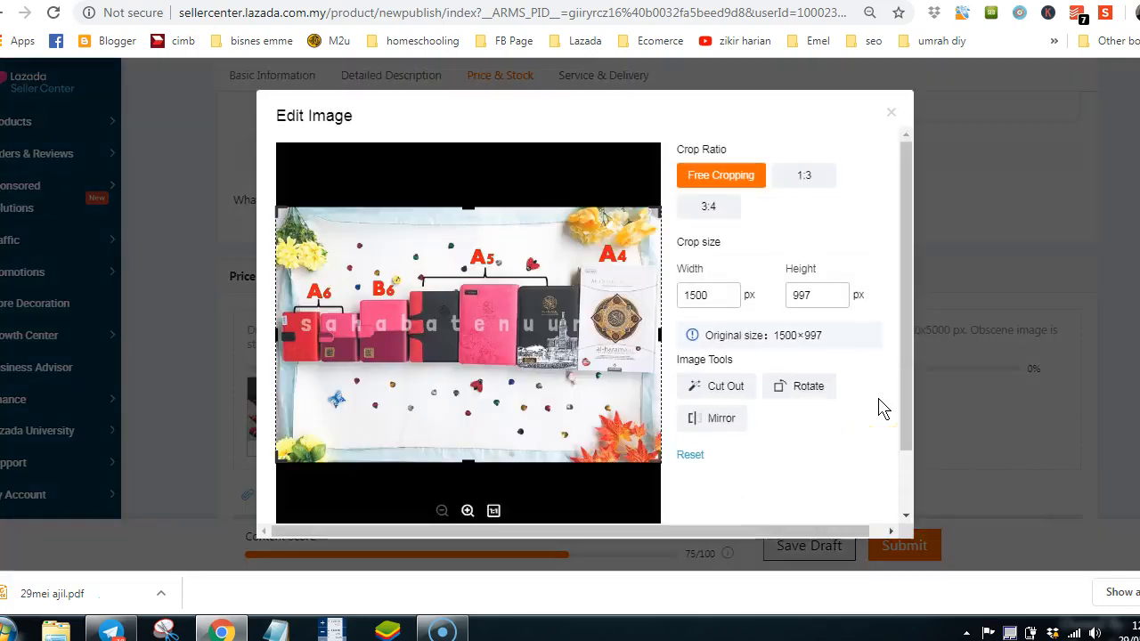
Compare the crop ratios, crop the size comparison image to 3:4 and add it to the product images
left_click(742, 177)
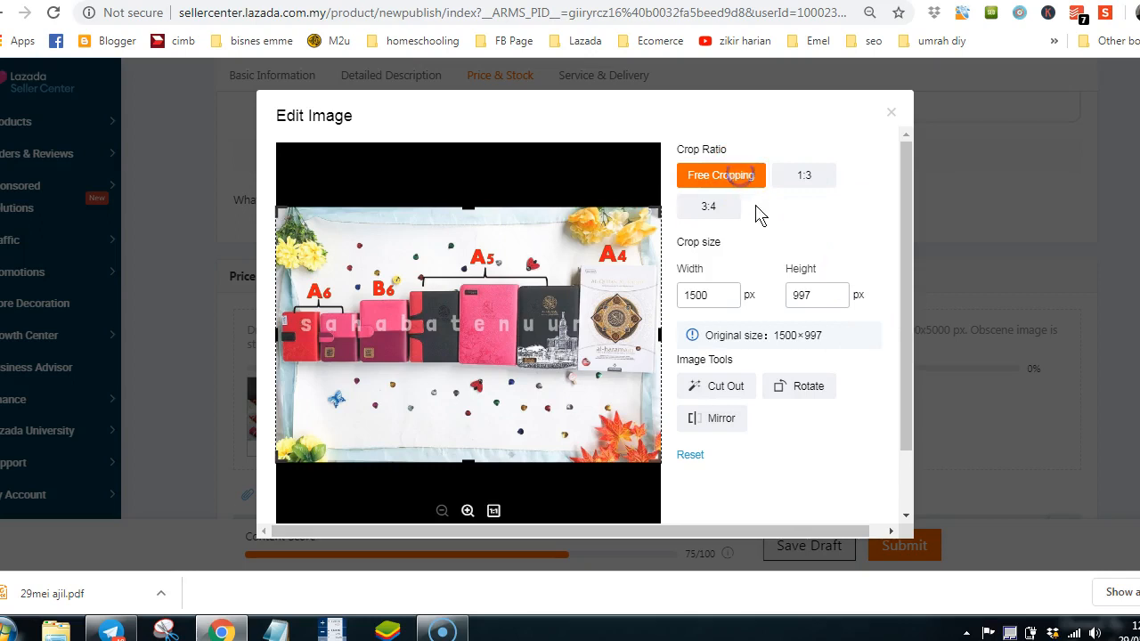
left_click(708, 207)
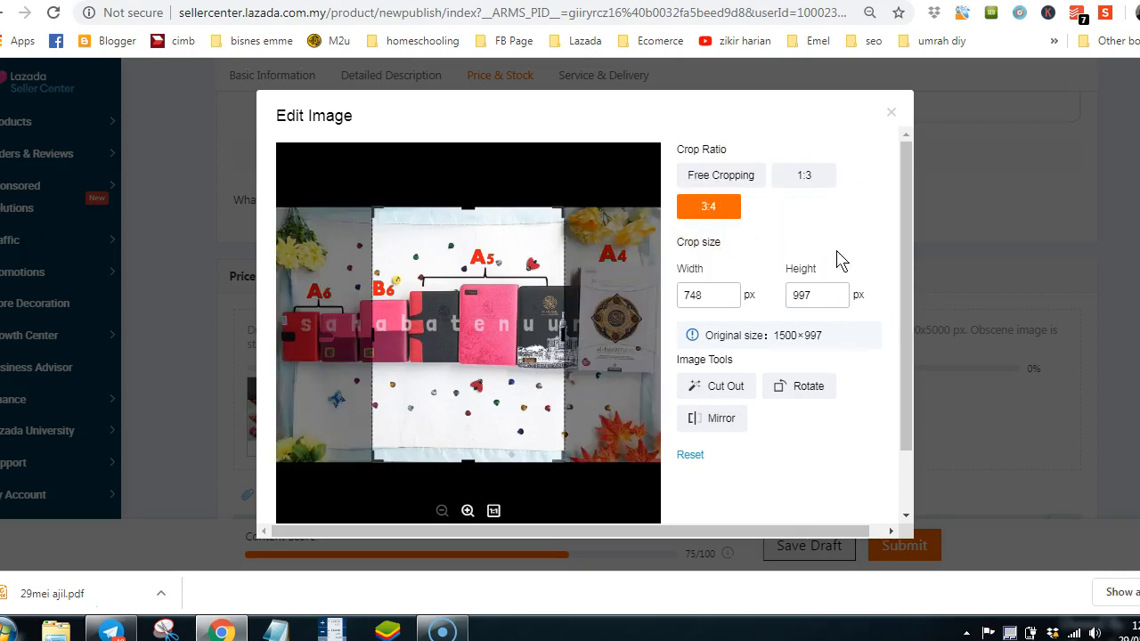
left_click(814, 175)
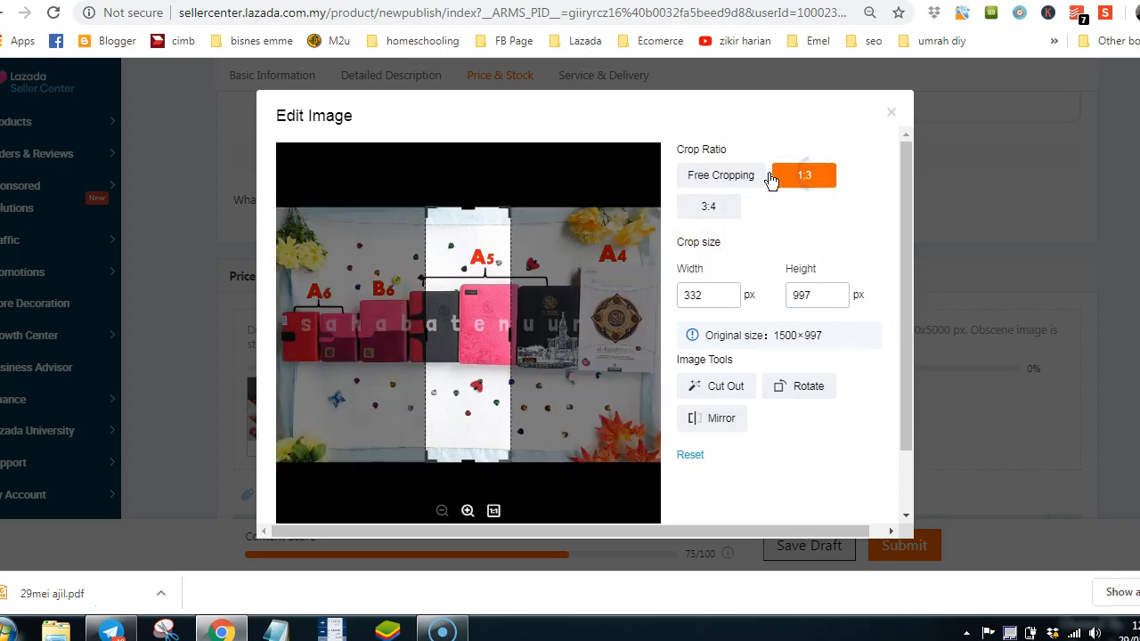
left_click(718, 205)
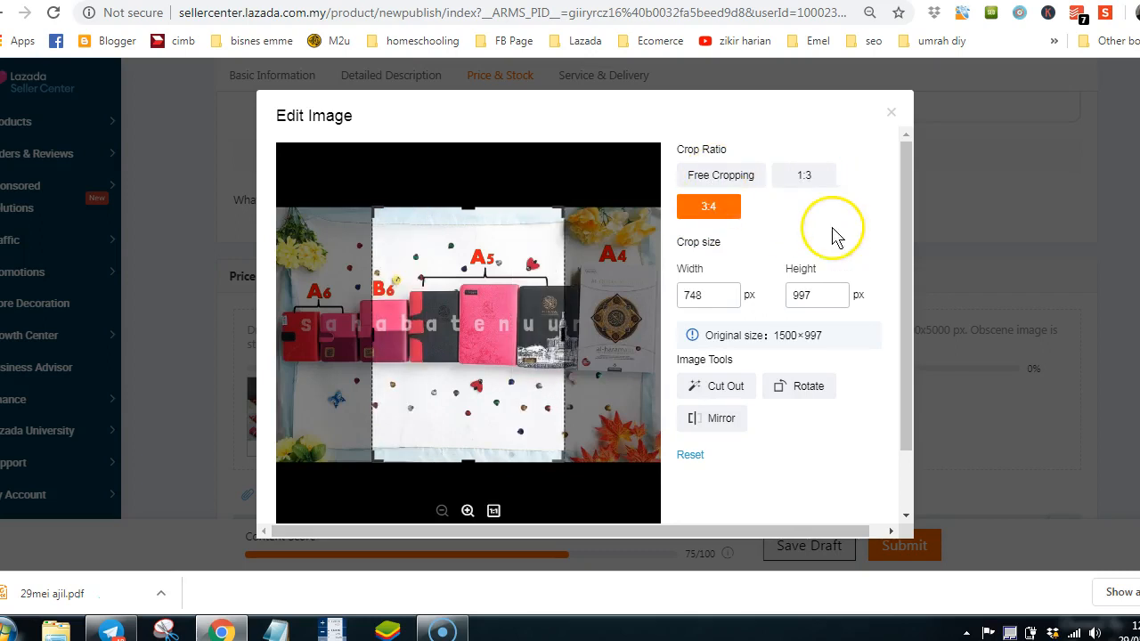
scroll(837, 234, "down", 1)
left_click(547, 496)
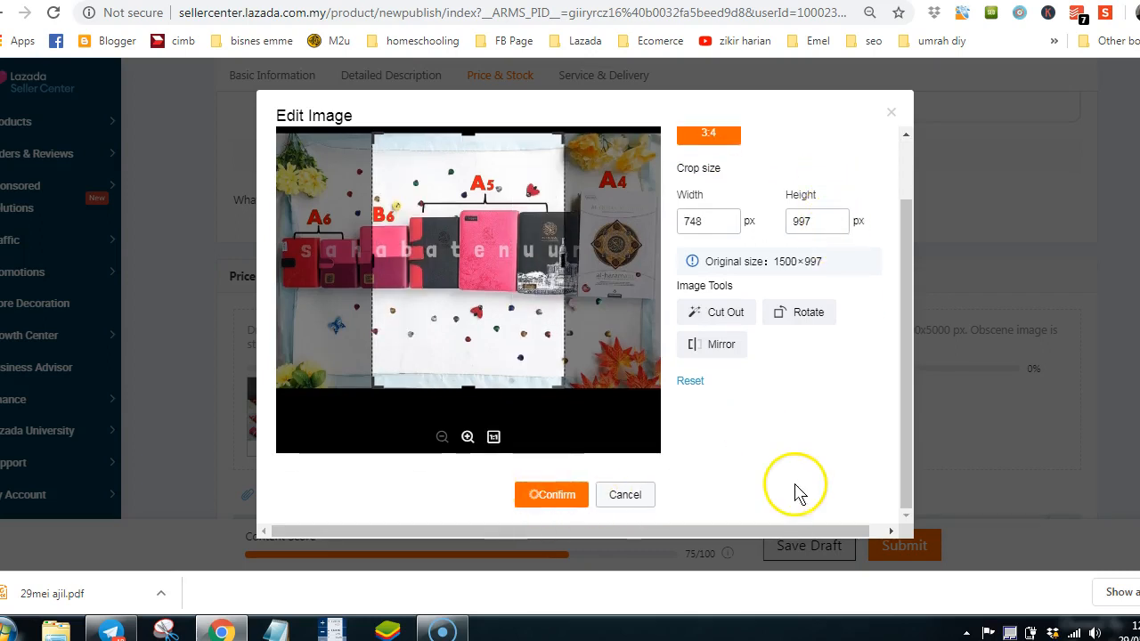
left_click(772, 323)
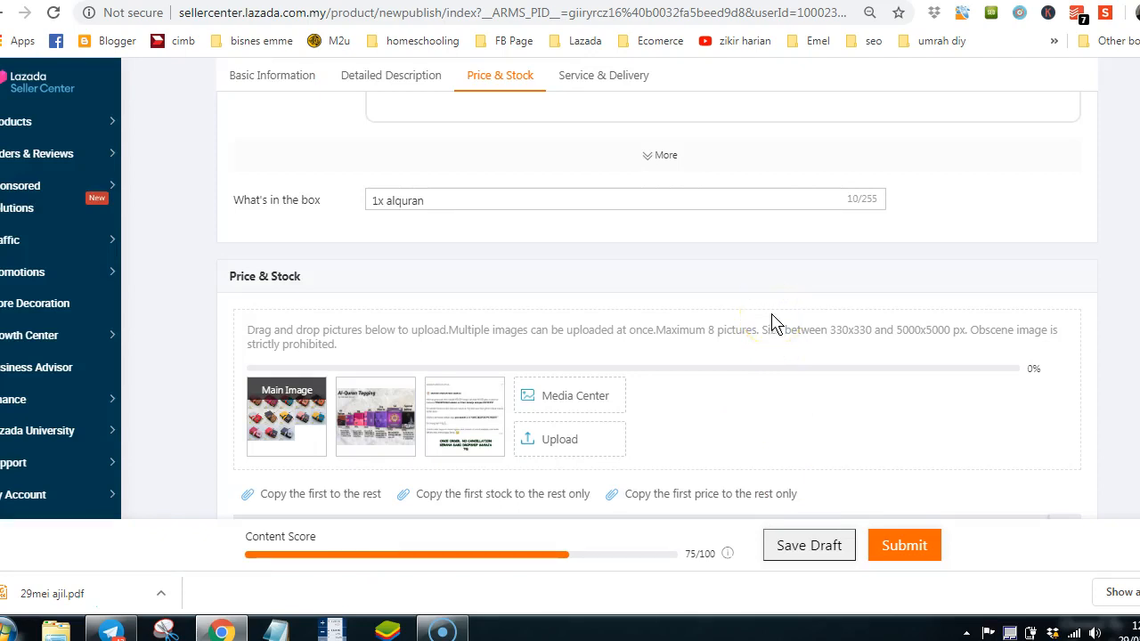
Recheck the content score criteria and highlight the requirement "Add min. 3 images for each variation"
left_click(728, 553)
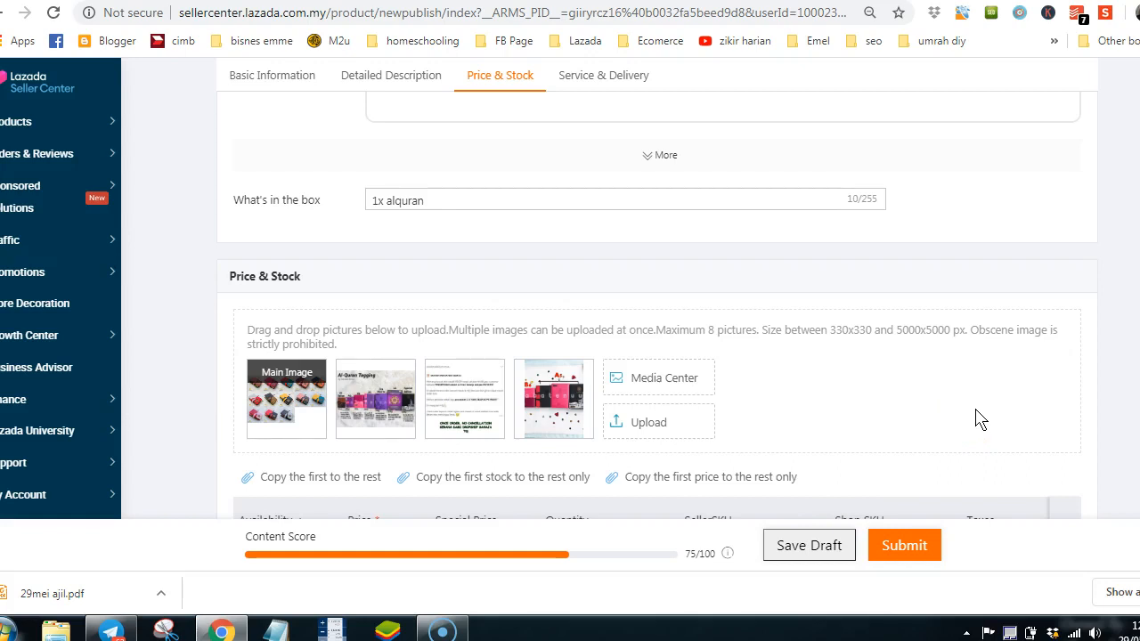
scroll(979, 419, "down", 1)
mouse_move(728, 554)
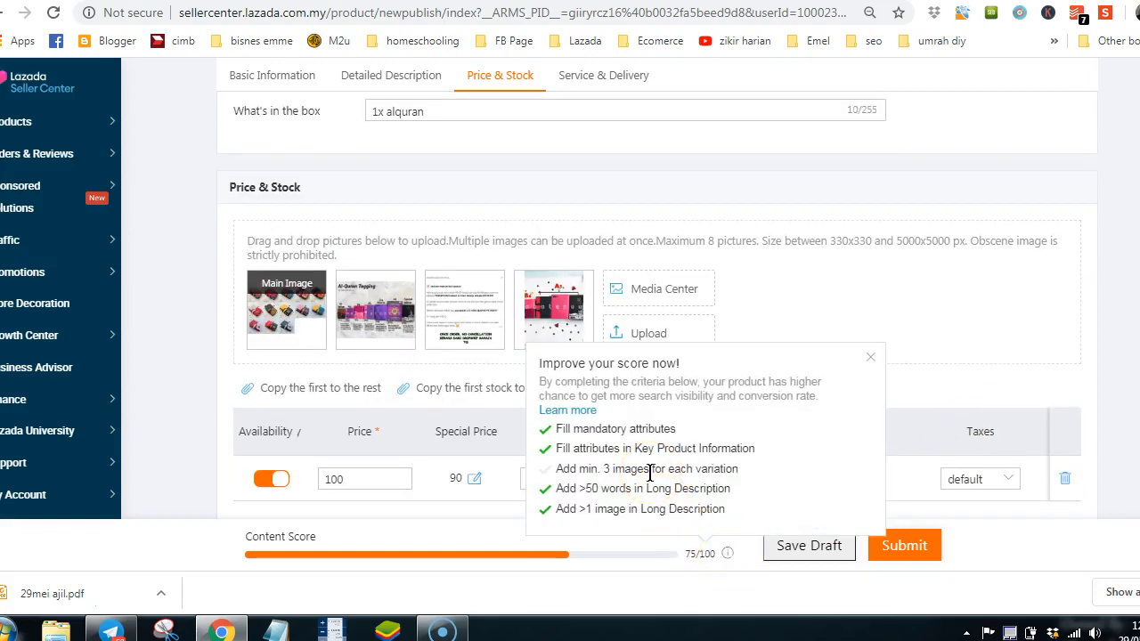
scroll(393, 486, "down", 2)
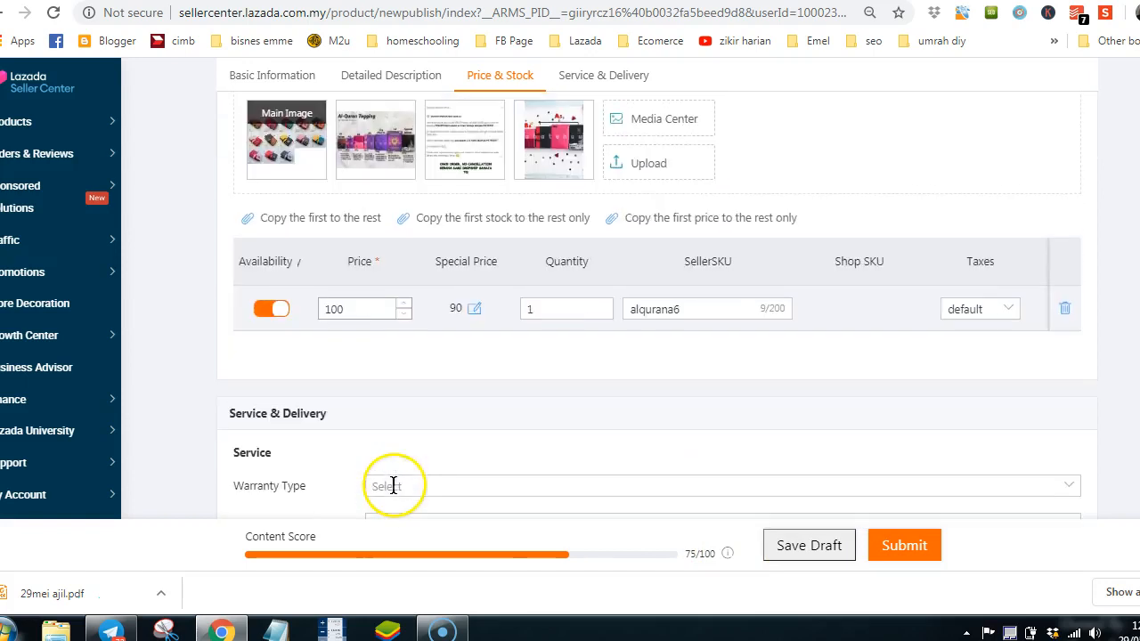
scroll(396, 490, "down", 5)
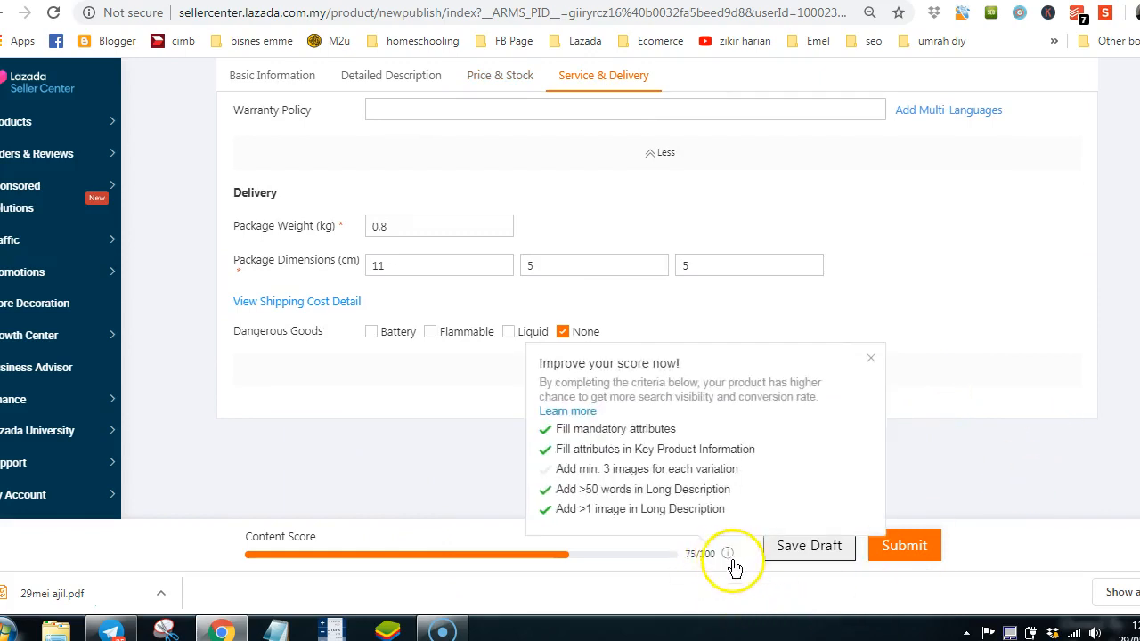
left_click_drag(559, 469, 774, 477)
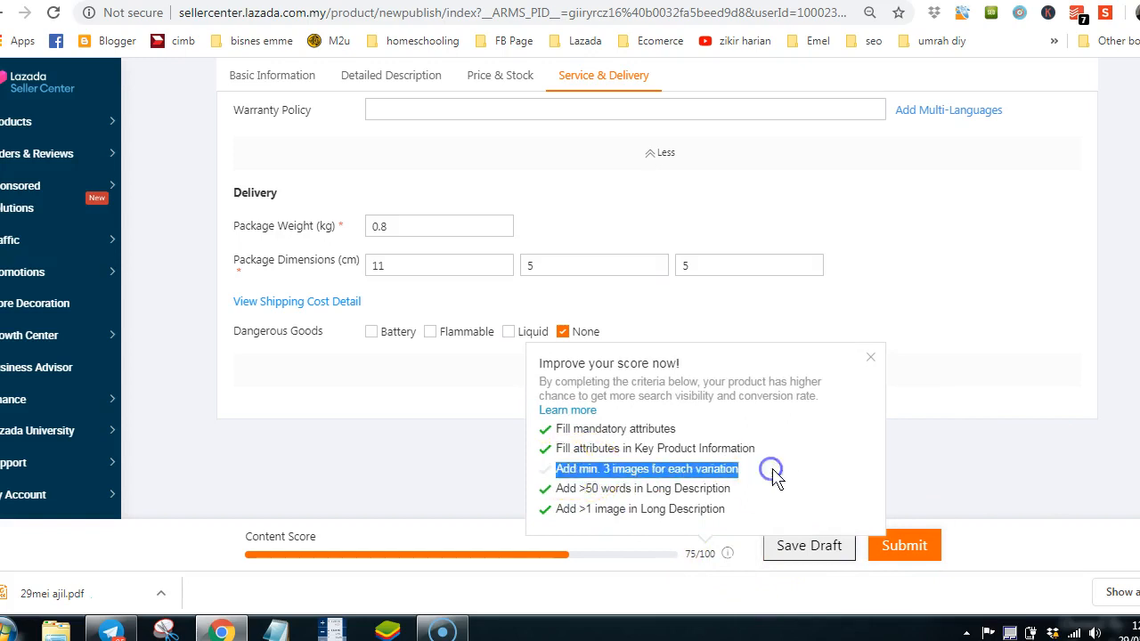
left_click(774, 463)
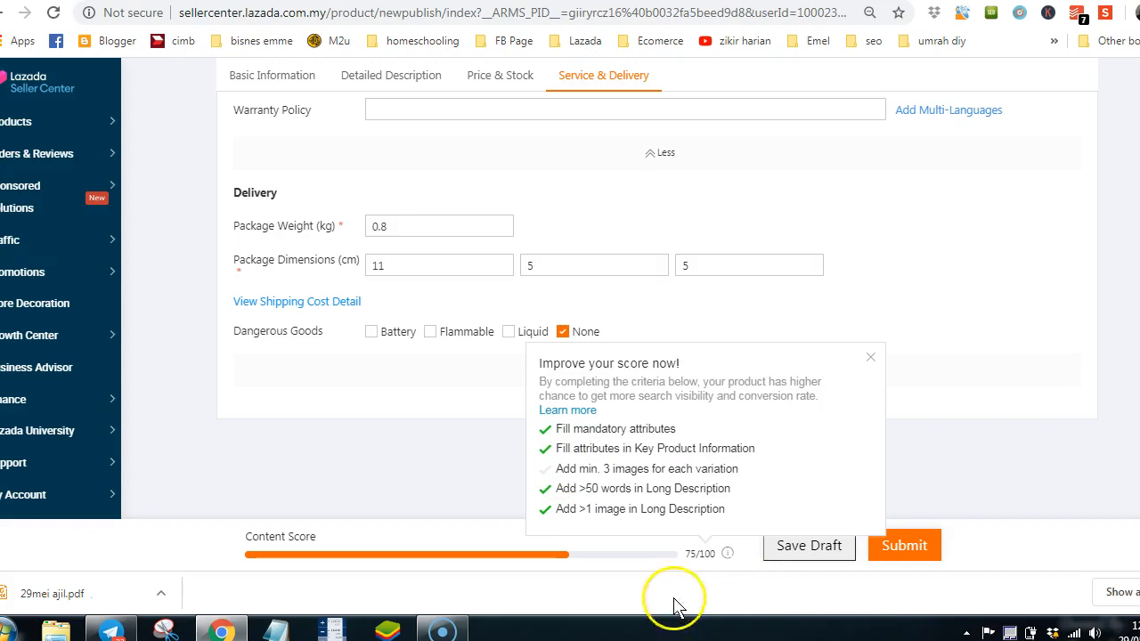
Look back over the form from Basic Information and return to the Price & Stock section to review the variation images
scroll(1000, 478, "up", 15)
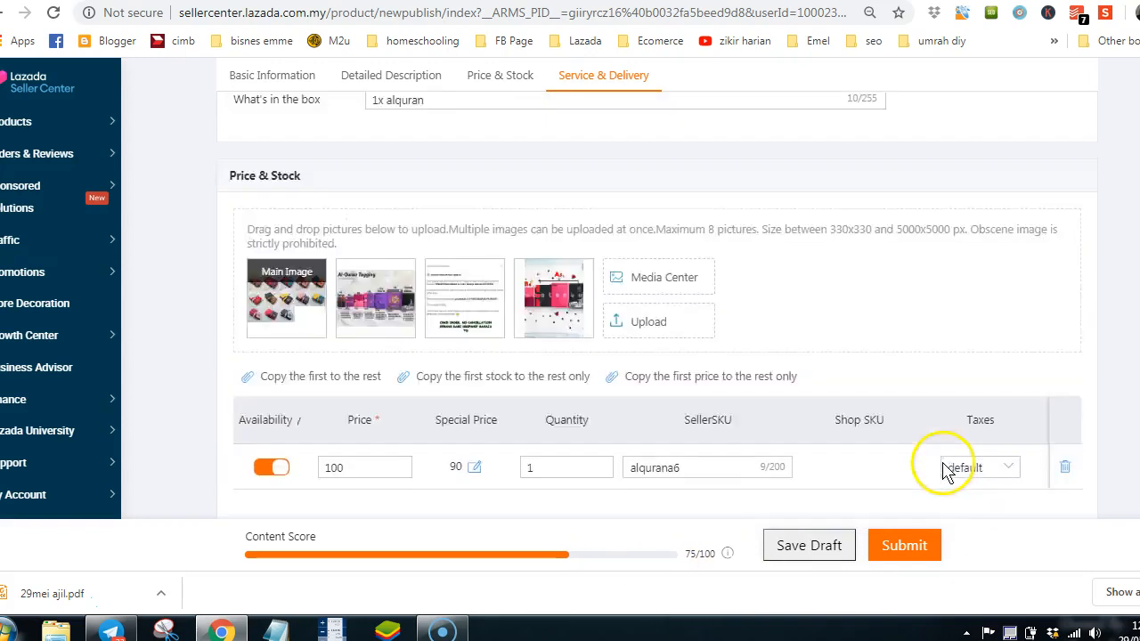
scroll(876, 234, "up", 10)
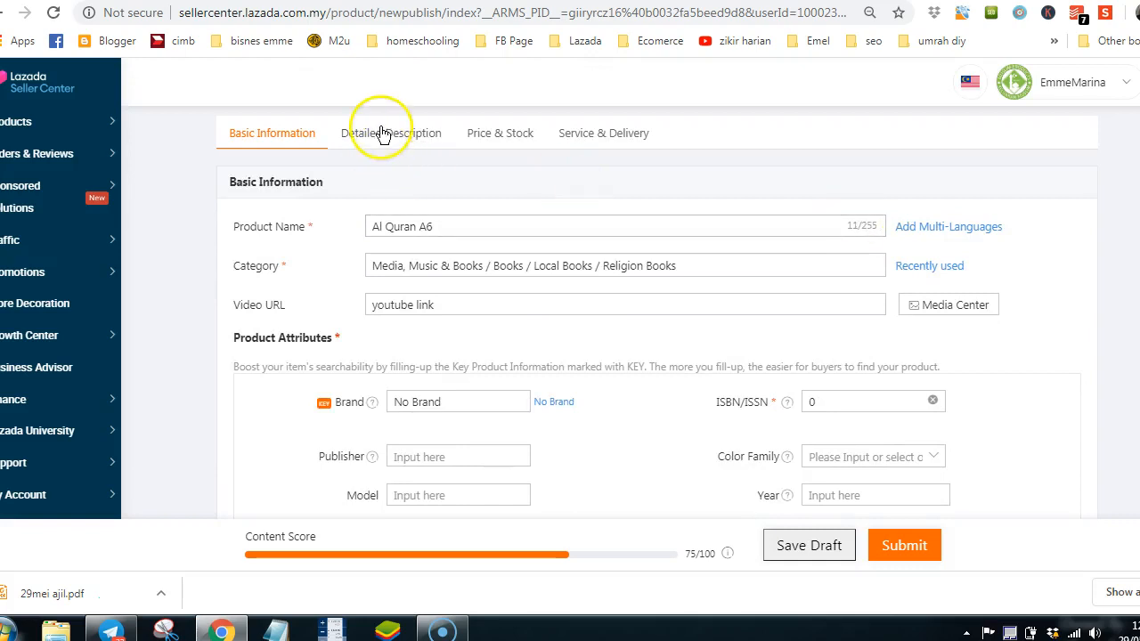
left_click(497, 133)
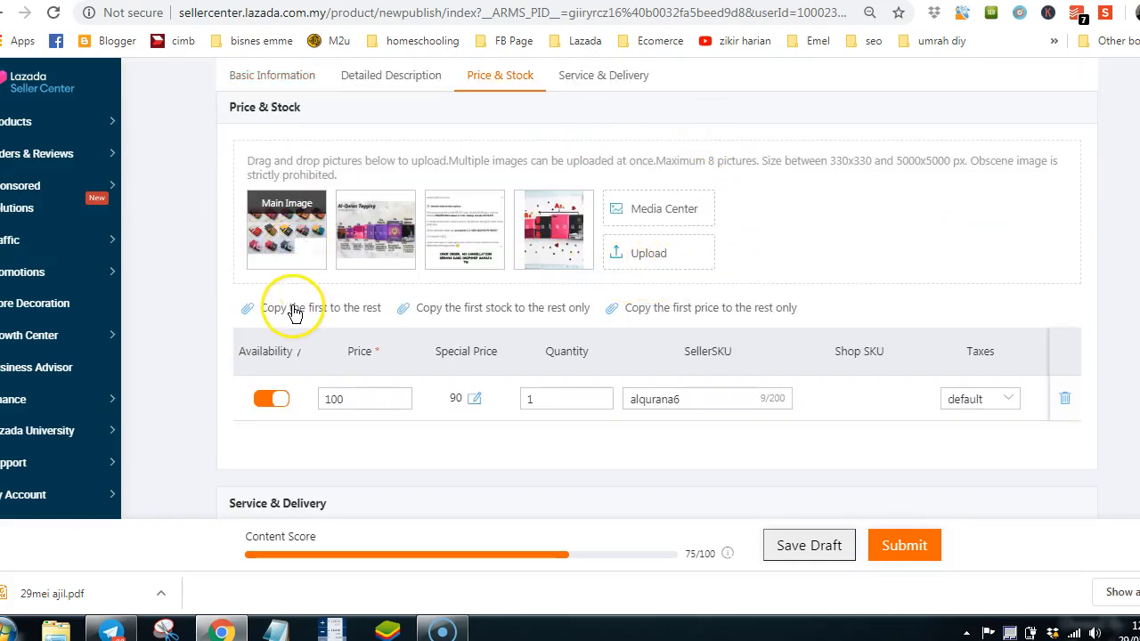
Submit the Al Quran A6 listing and finish the publishing process to return to the product overview
left_click(468, 309)
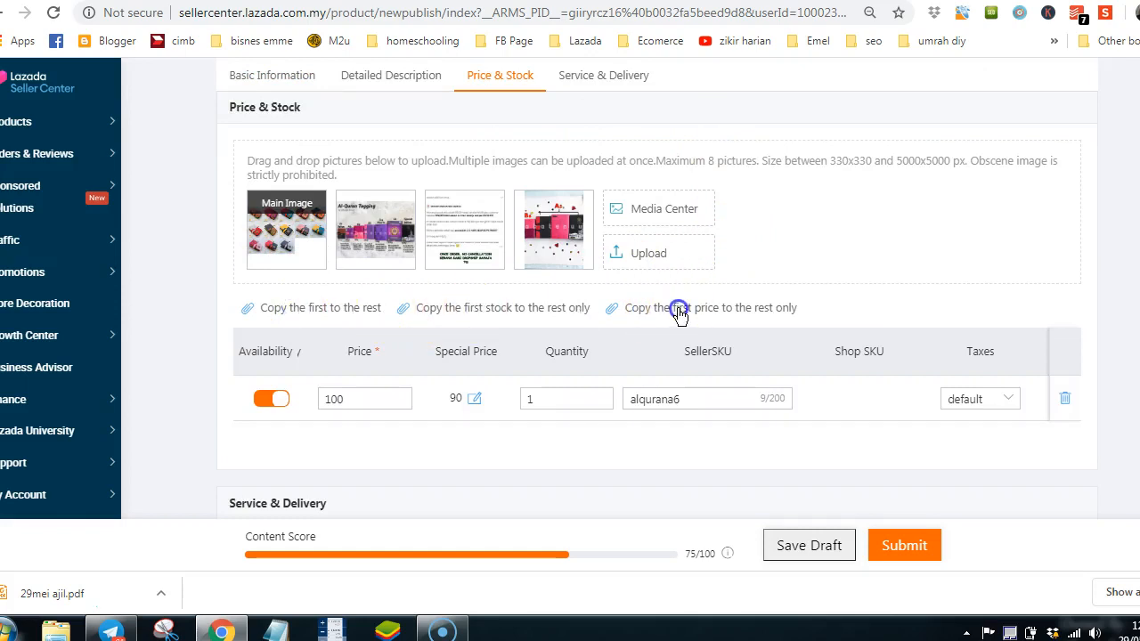
scroll(956, 453, "down", 4)
left_click(899, 548)
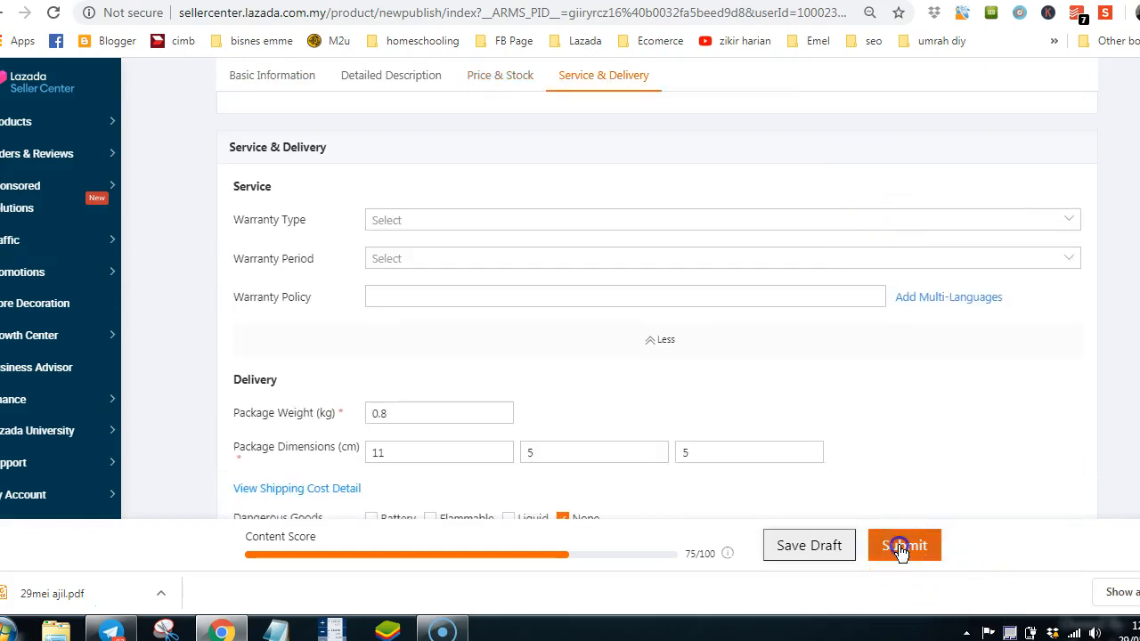
left_click(1058, 350)
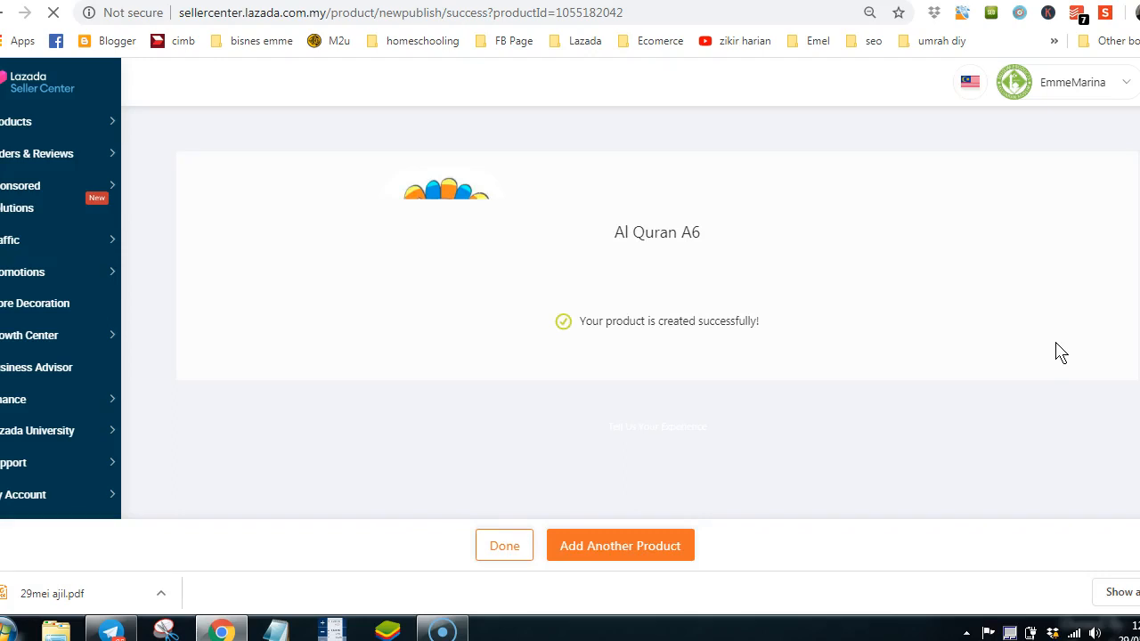
scroll(1060, 352, "down", 3)
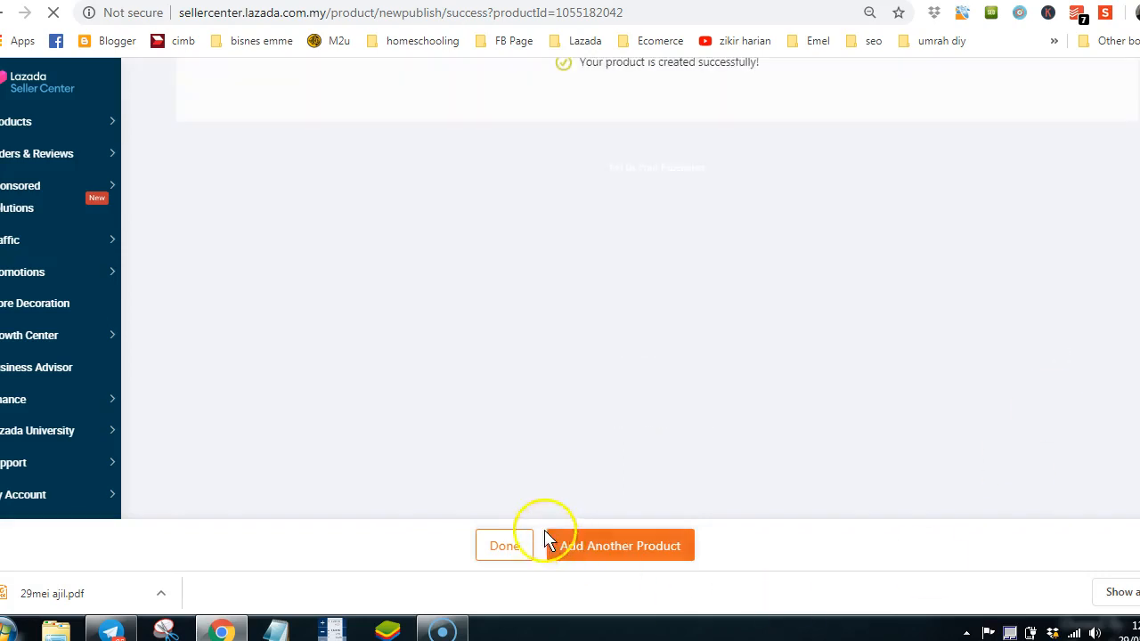
left_click(493, 547)
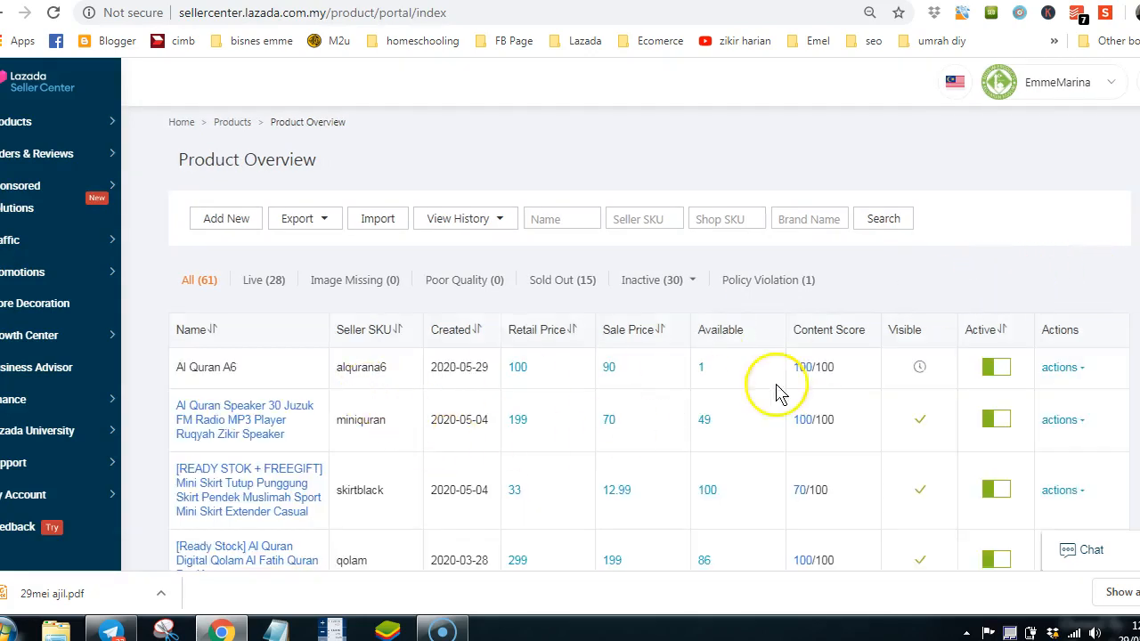
Check the new Al Quran A6 entry in the product overview, including its name, image preview and visibility status
left_click_drag(176, 368, 243, 372)
left_click(243, 365)
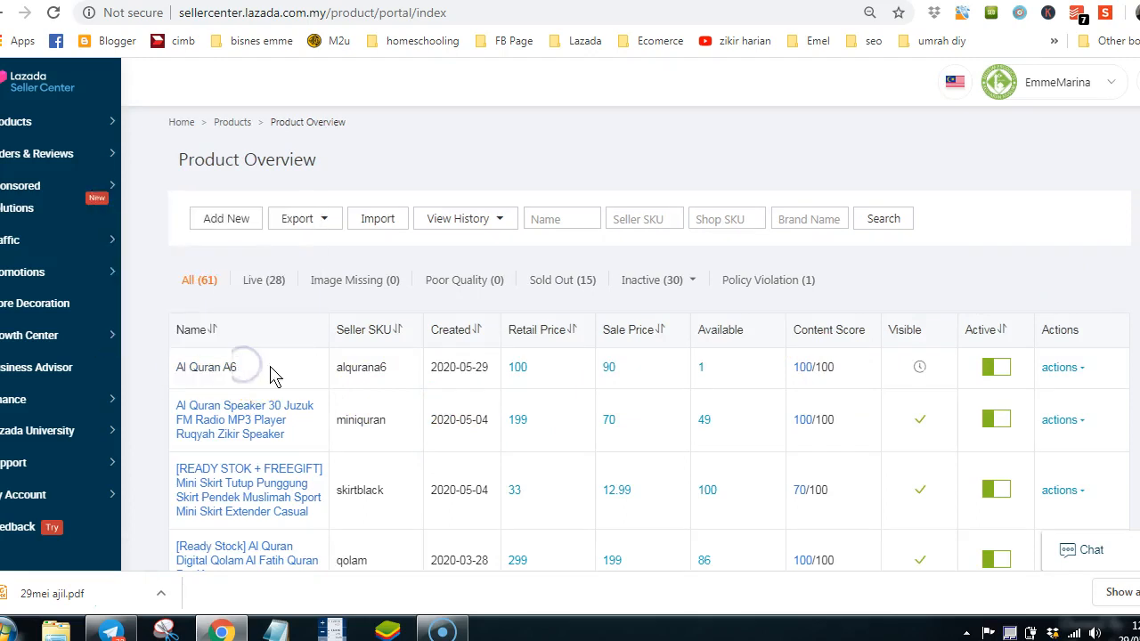
mouse_move(255, 428)
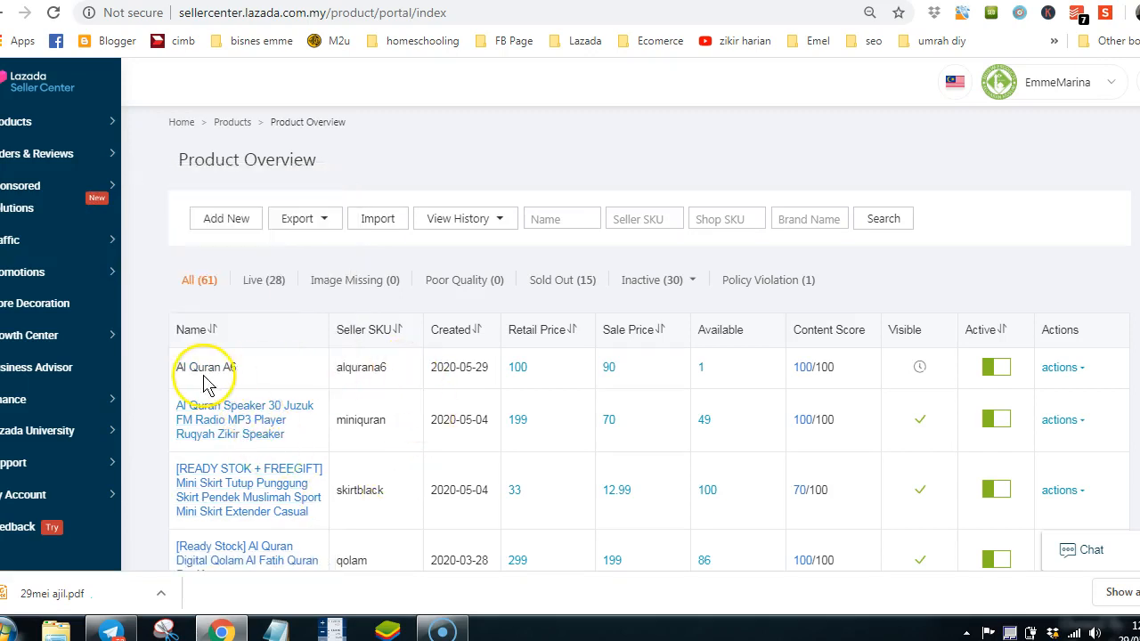
mouse_move(196, 366)
left_click_drag(168, 367, 247, 374)
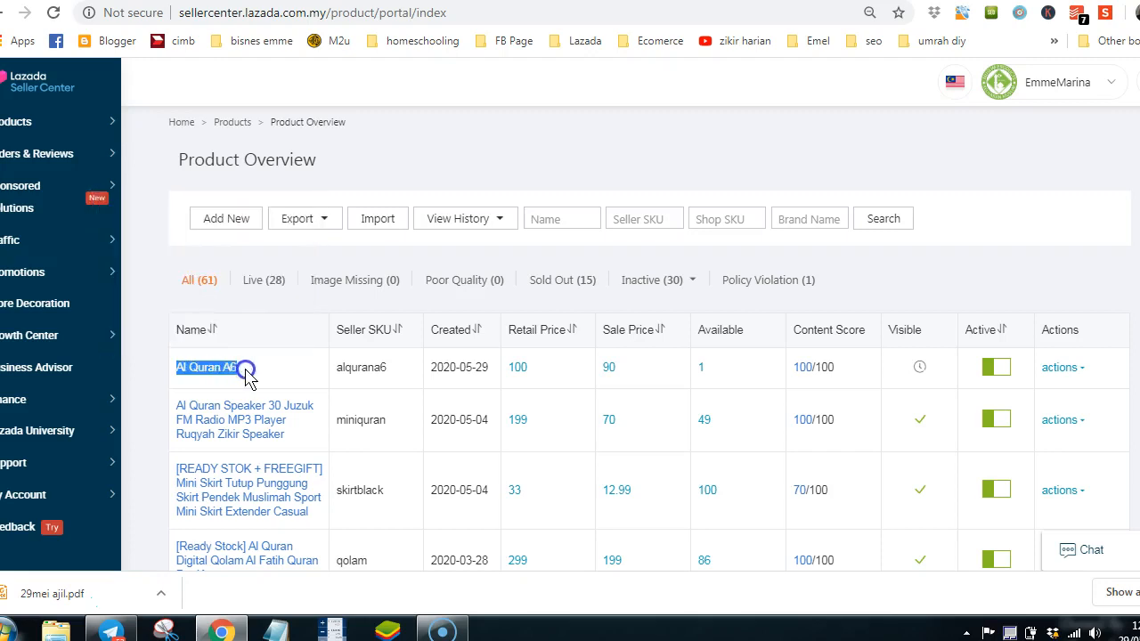
left_click(247, 370)
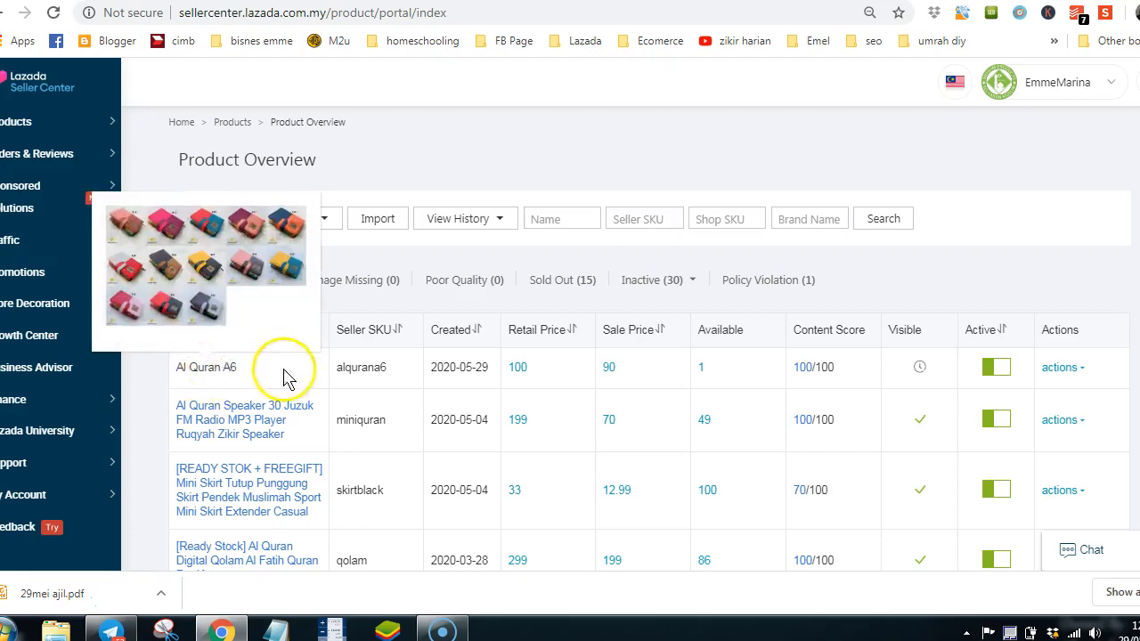
mouse_move(921, 368)
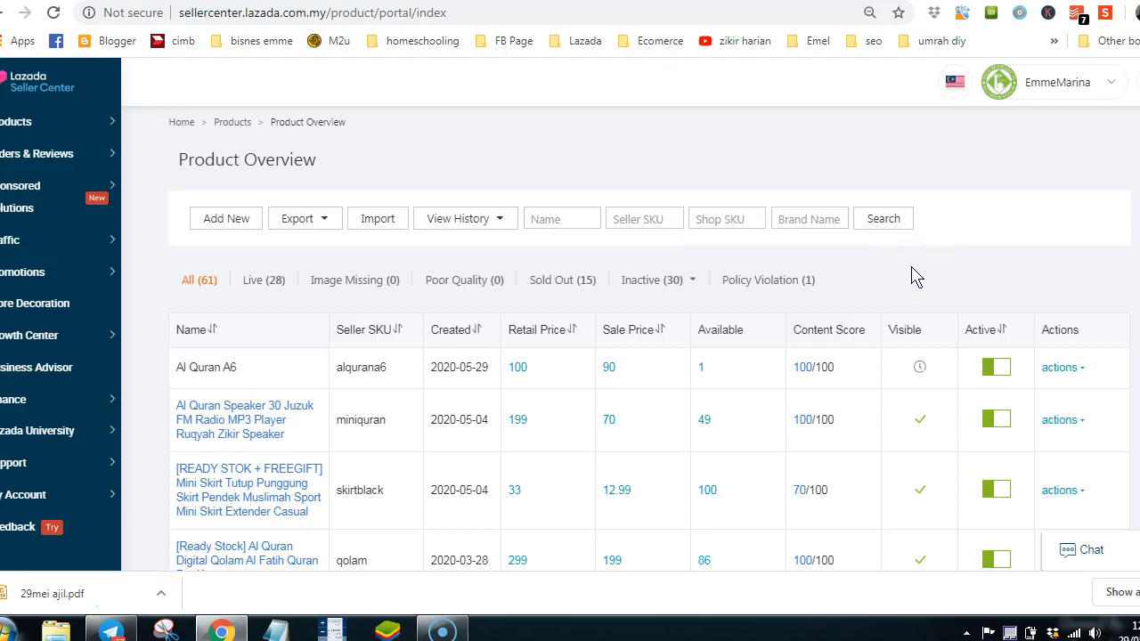
Look through the existing products and go to the second page of the product list
scroll(926, 415, "down", 3)
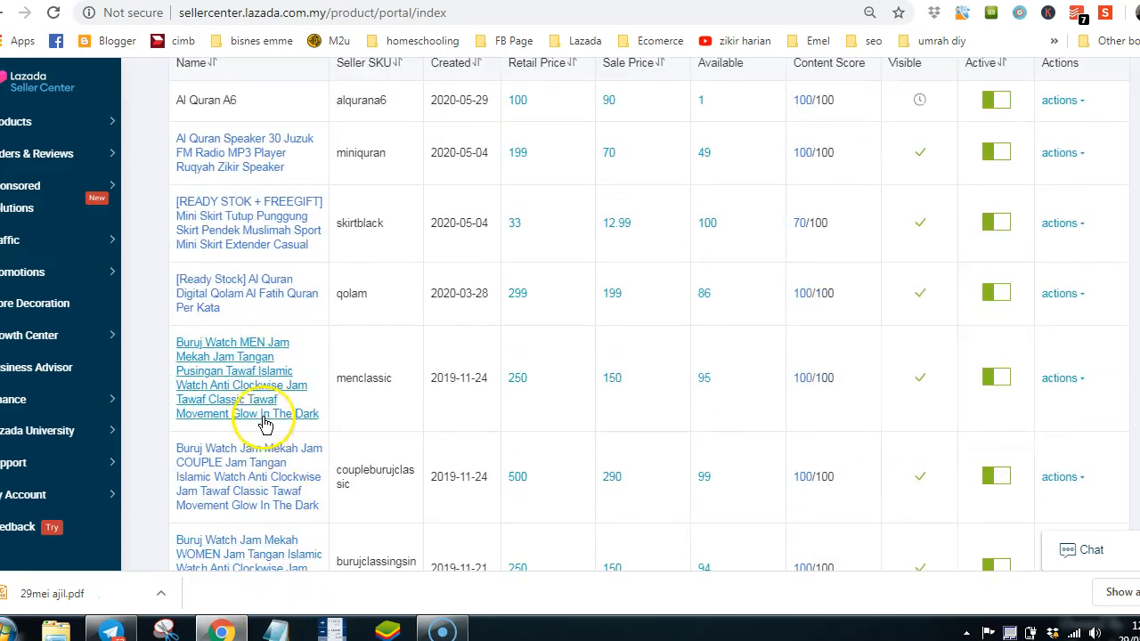
mouse_move(264, 419)
scroll(524, 411, "down", 2)
left_click(504, 411)
scroll(504, 411, "down", 2)
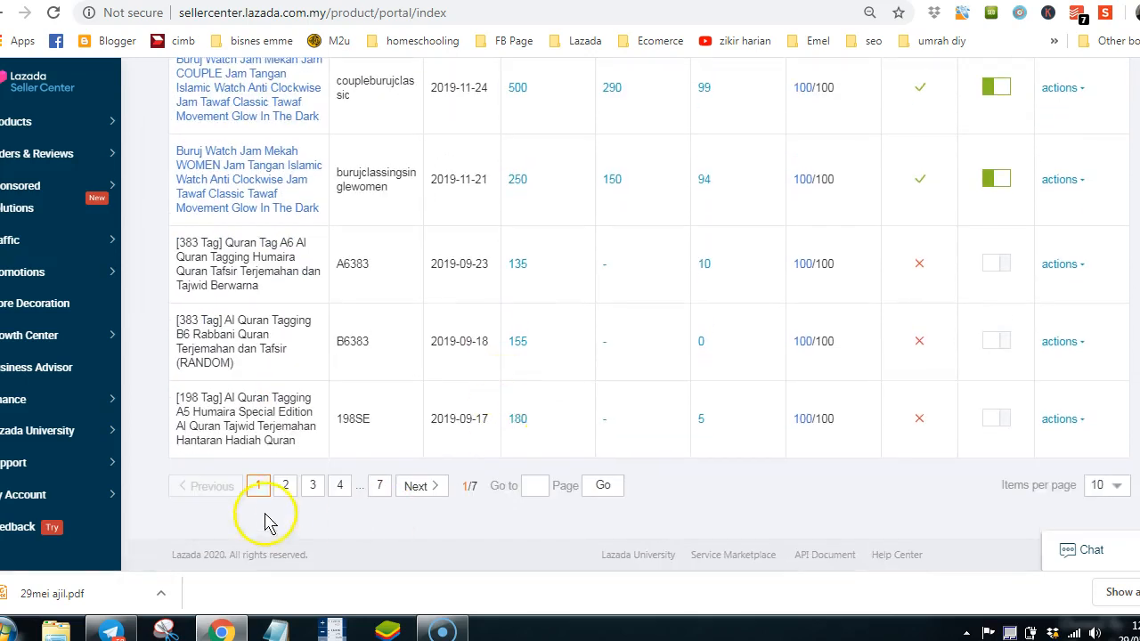
left_click(288, 486)
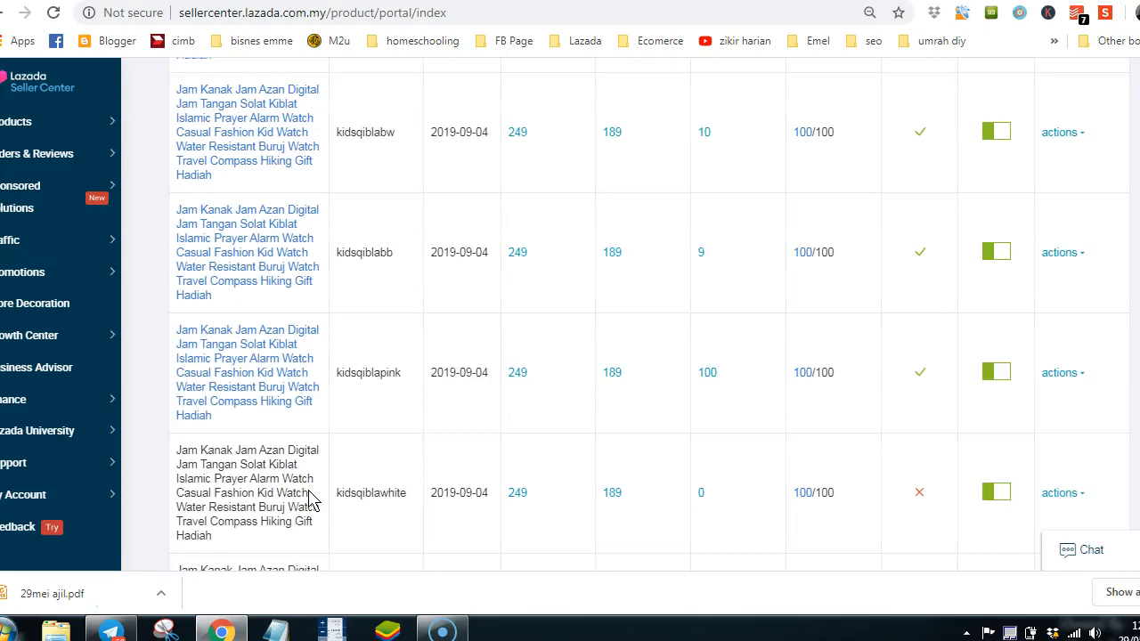
Open the details of the kids' watch product with seller SKU kidsqiblagb for editing
scroll(477, 412, "down", 1)
scroll(477, 406, "up", 1)
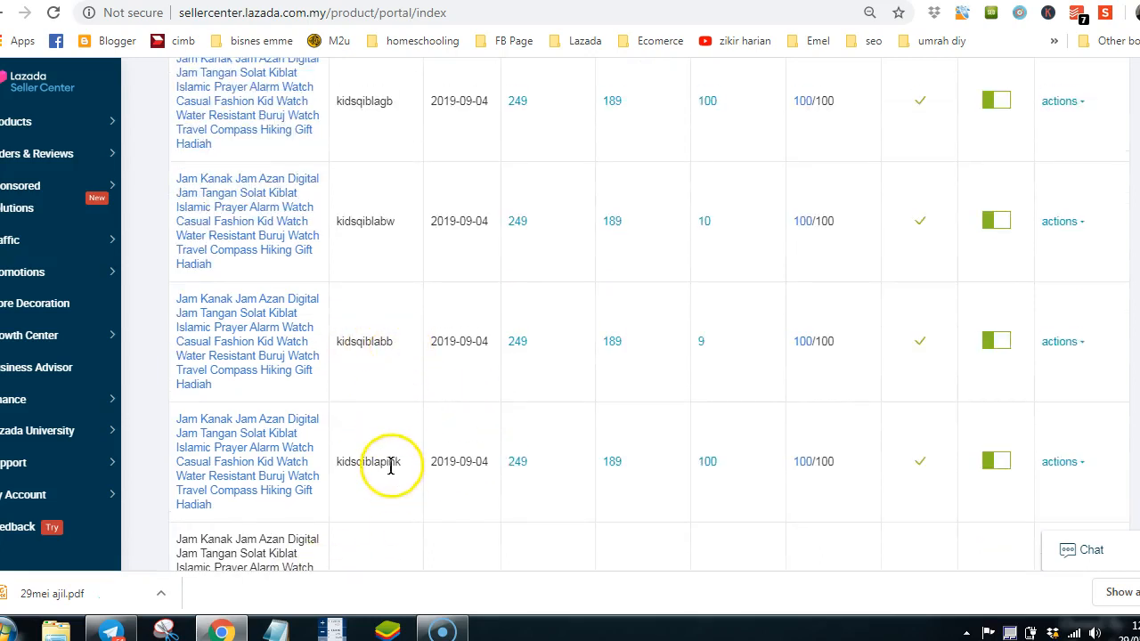
scroll(499, 395, "up", 2)
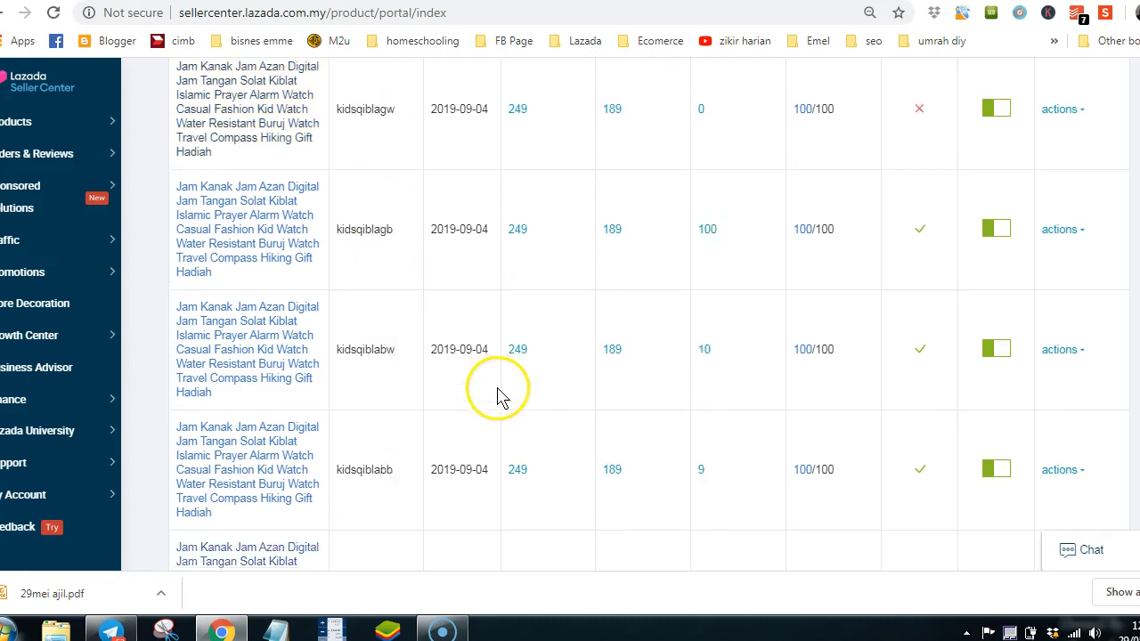
left_click(1075, 282)
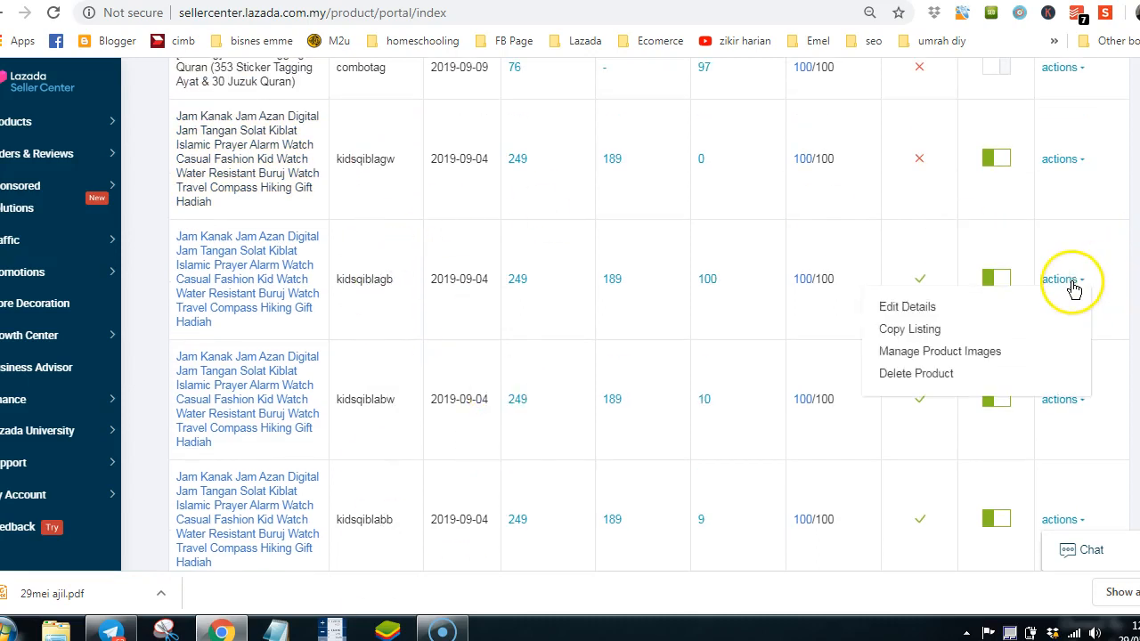
left_click(907, 306)
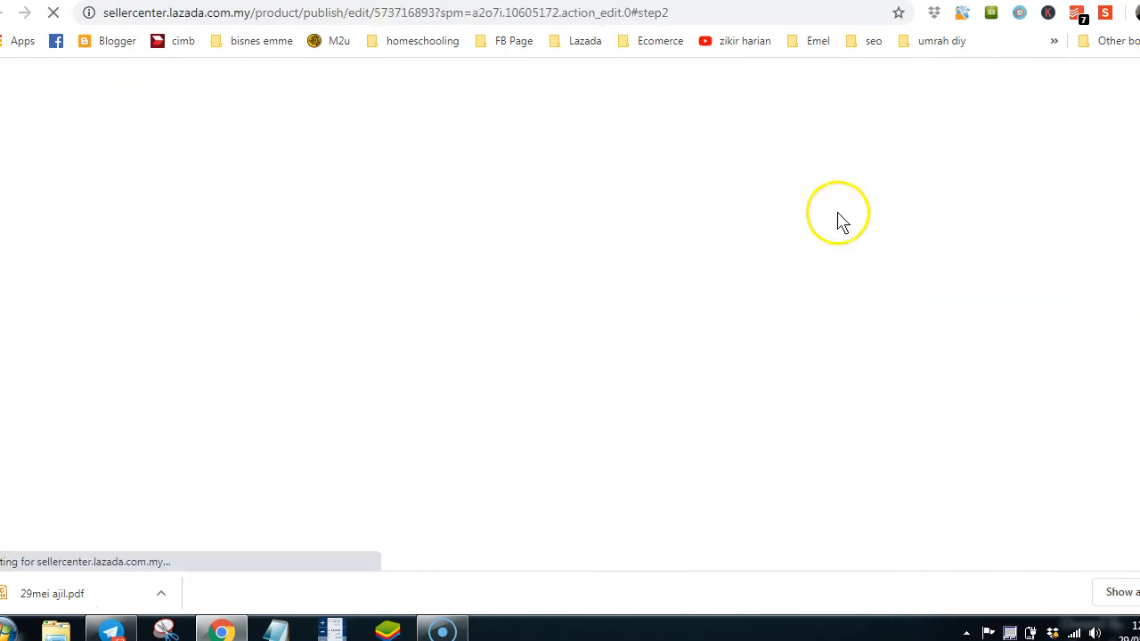
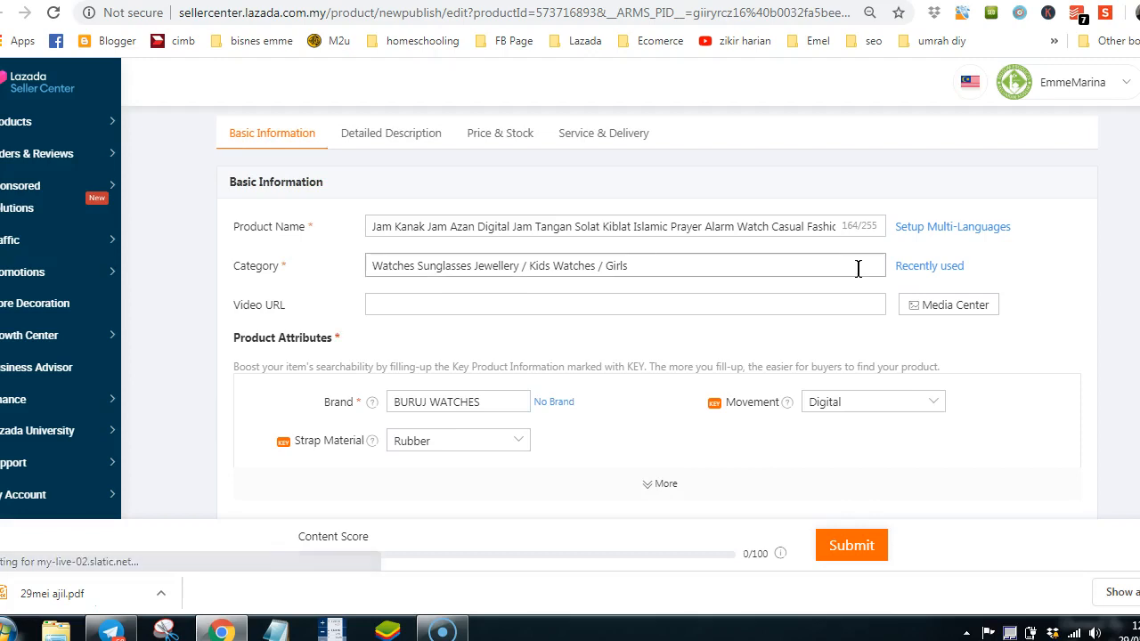
Examine the images and separate thumbnails of the White, Blue, Black Screen Black and Pink strap variations under Price & Stock
scroll(615, 169, "down", 1)
scroll(615, 169, "down", 1)
scroll(516, 148, "up", 2)
left_click(513, 137)
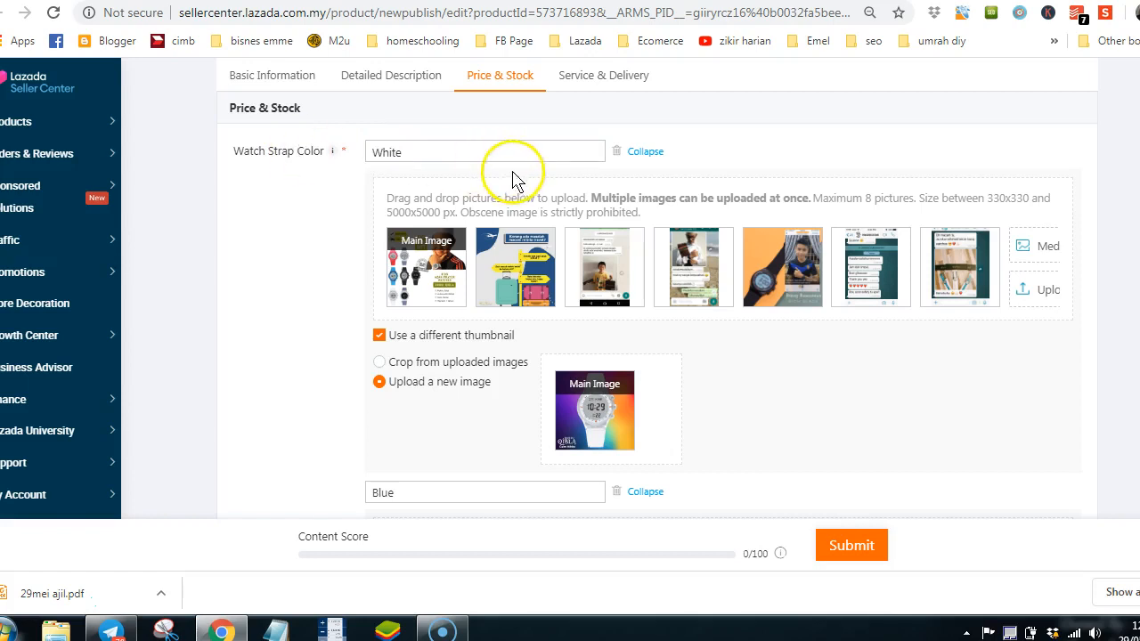
scroll(497, 145, "down", 5)
scroll(497, 145, "up", 2)
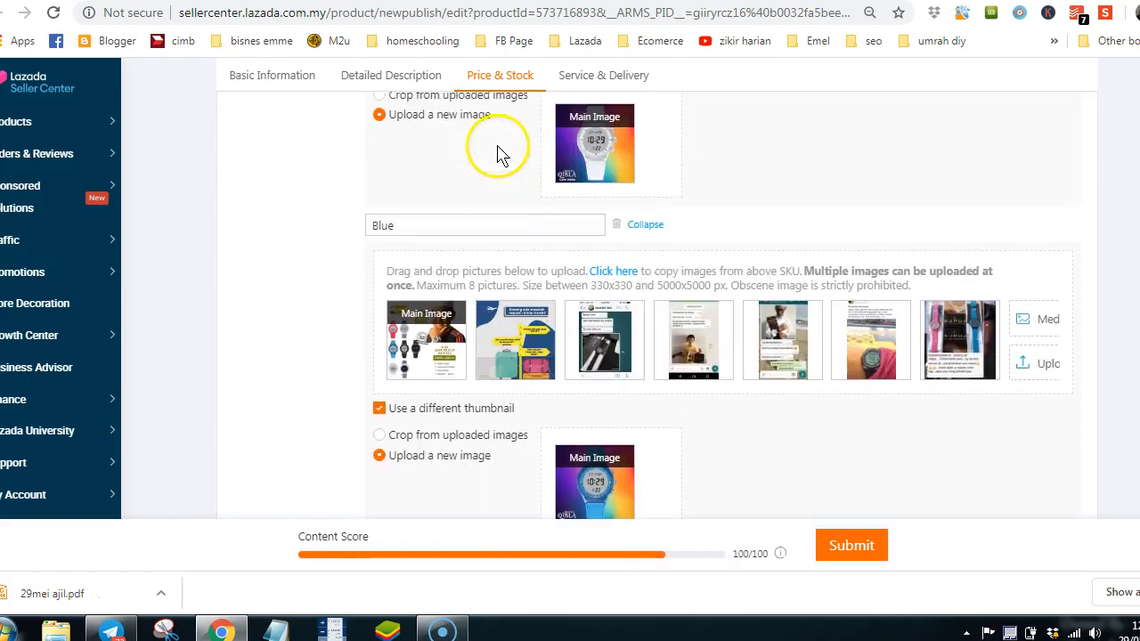
scroll(459, 229, "down", 4)
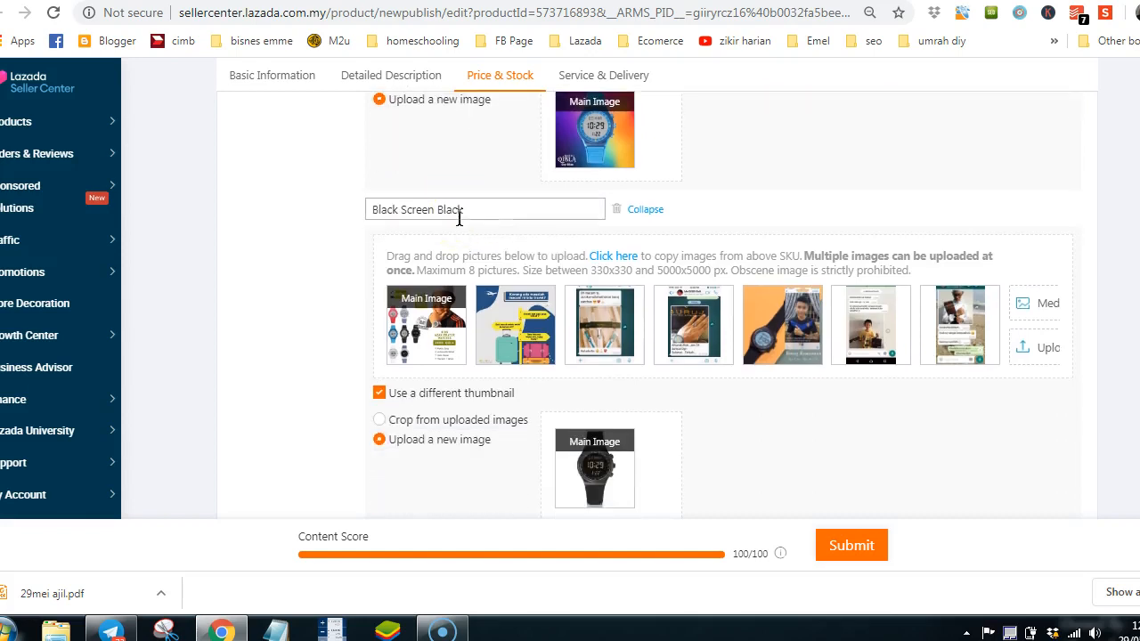
scroll(664, 268, "down", 2)
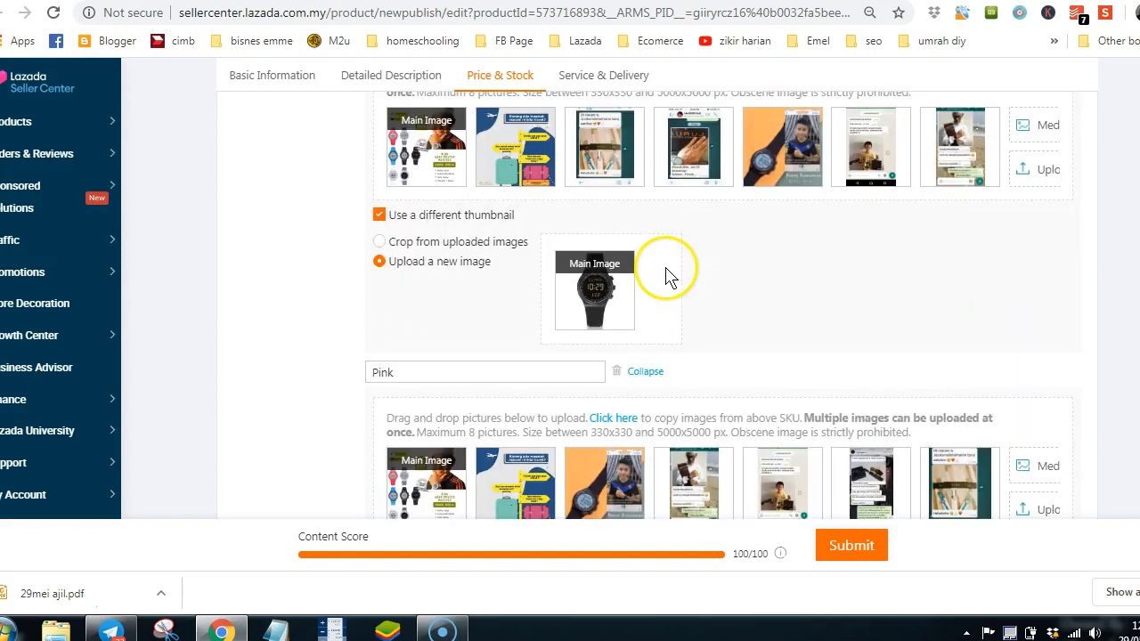
scroll(669, 276, "down", 4)
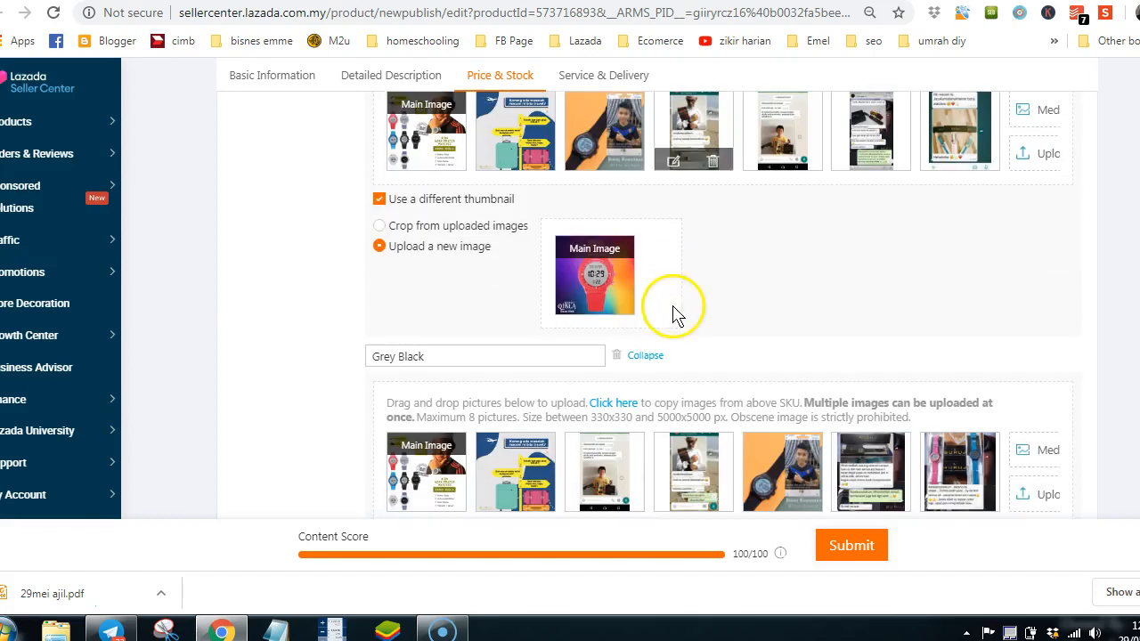
scroll(725, 361, "down", 2)
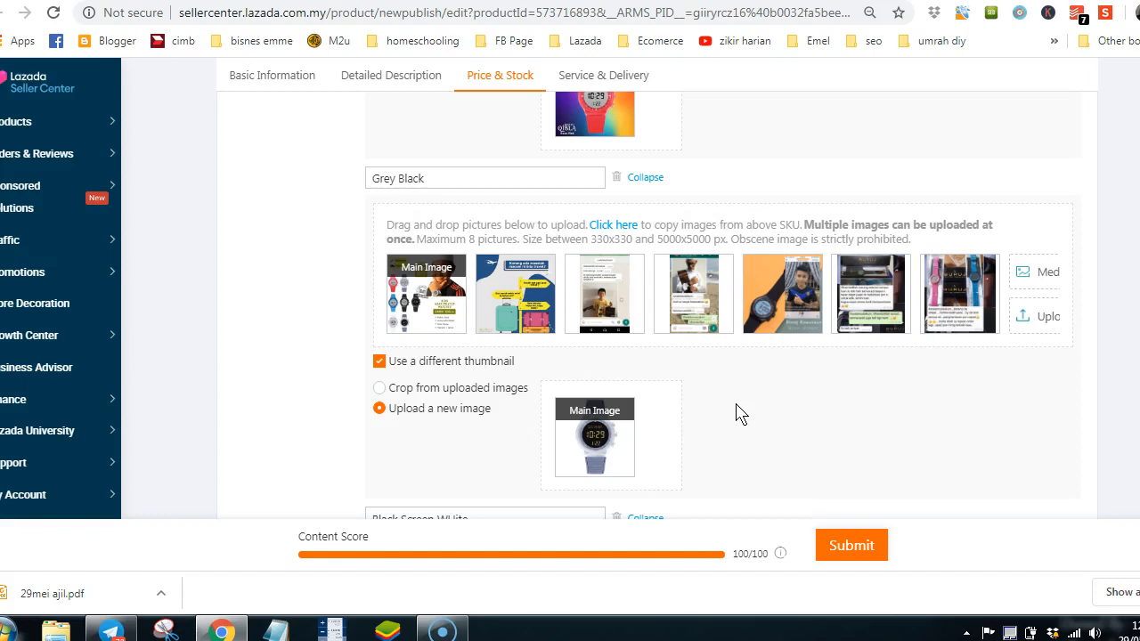
Examine the Grey Black variation's name, product images and separately uploaded thumbnail
scroll(736, 413, "down", 1)
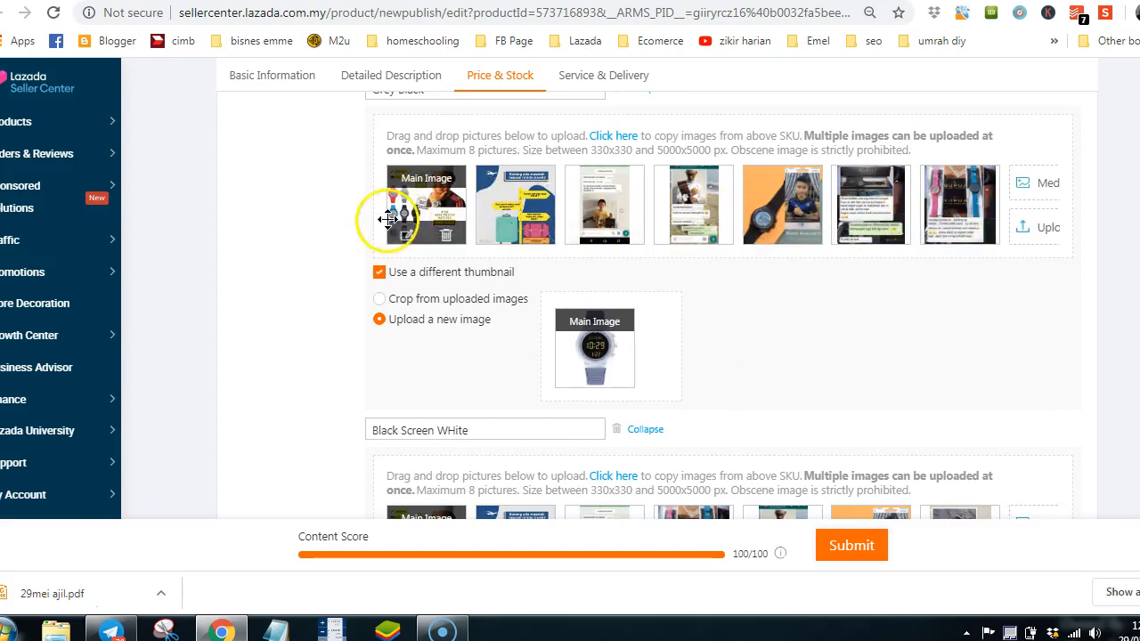
scroll(921, 382, "up", 1)
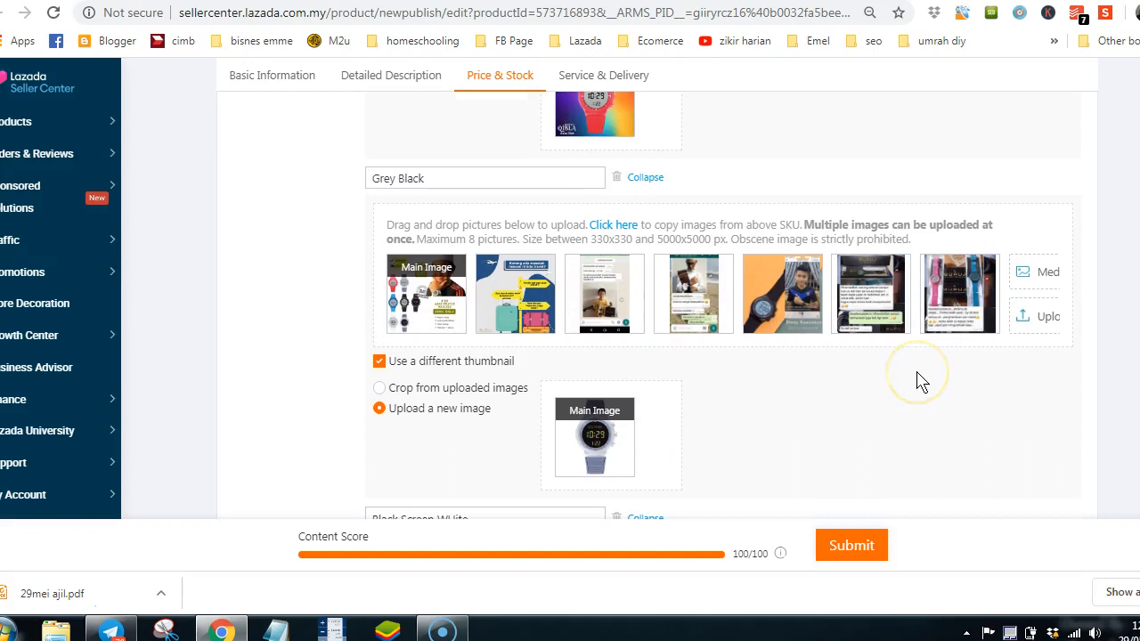
scroll(920, 382, "down", 1)
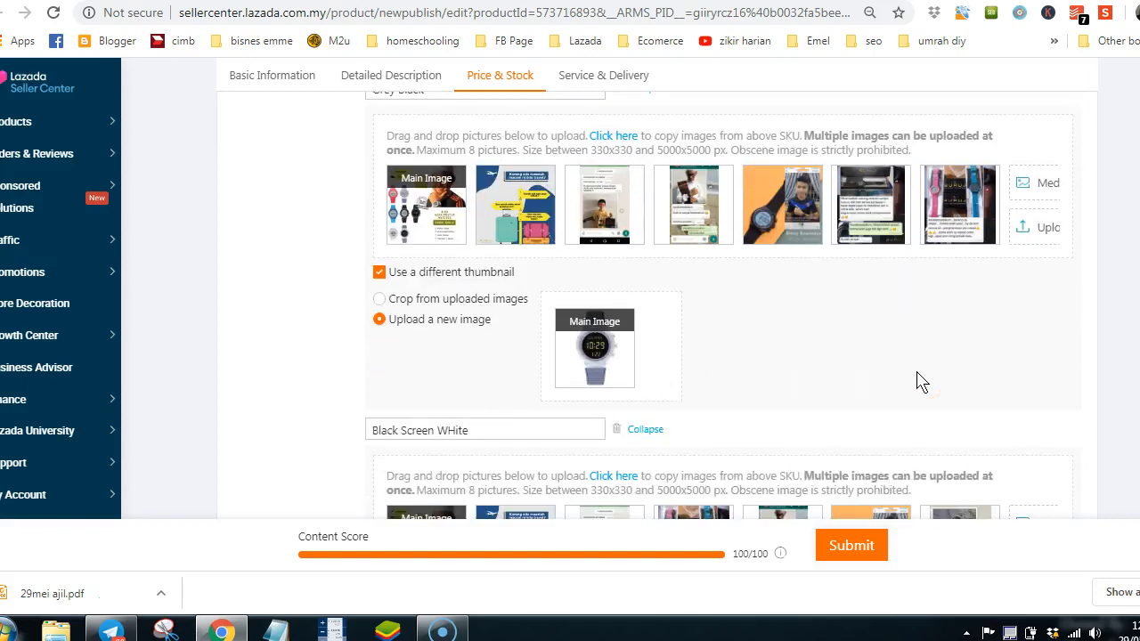
scroll(921, 382, "up", 1)
left_click(438, 178)
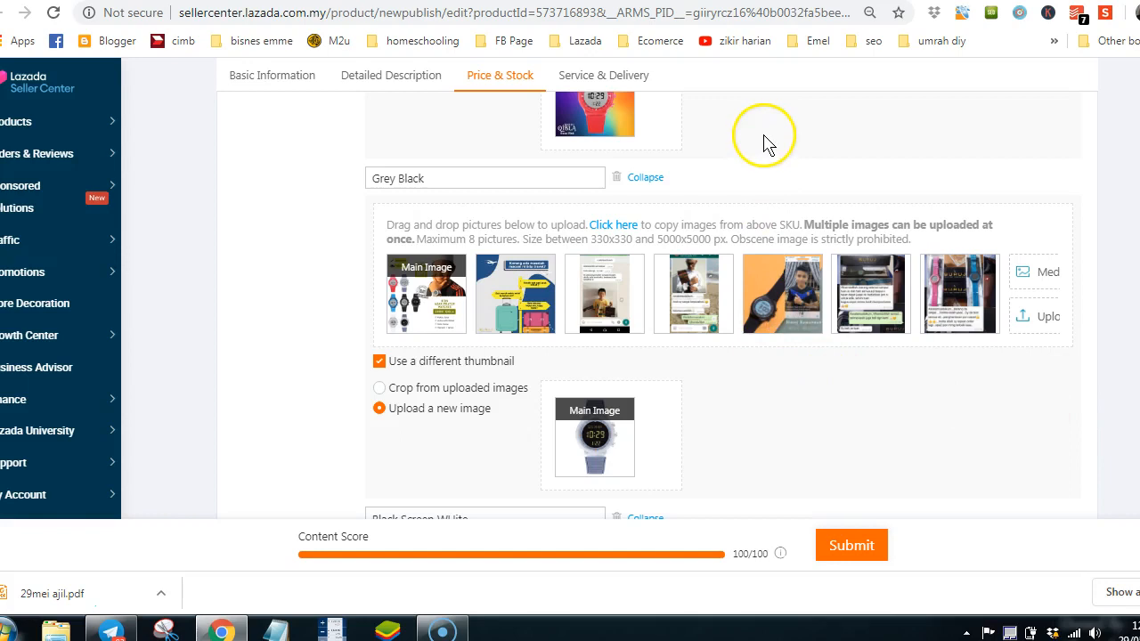
Review the price, quantity and seller SKU of each strap colour, and the package weight and dimensions
scroll(766, 142, "down", 10)
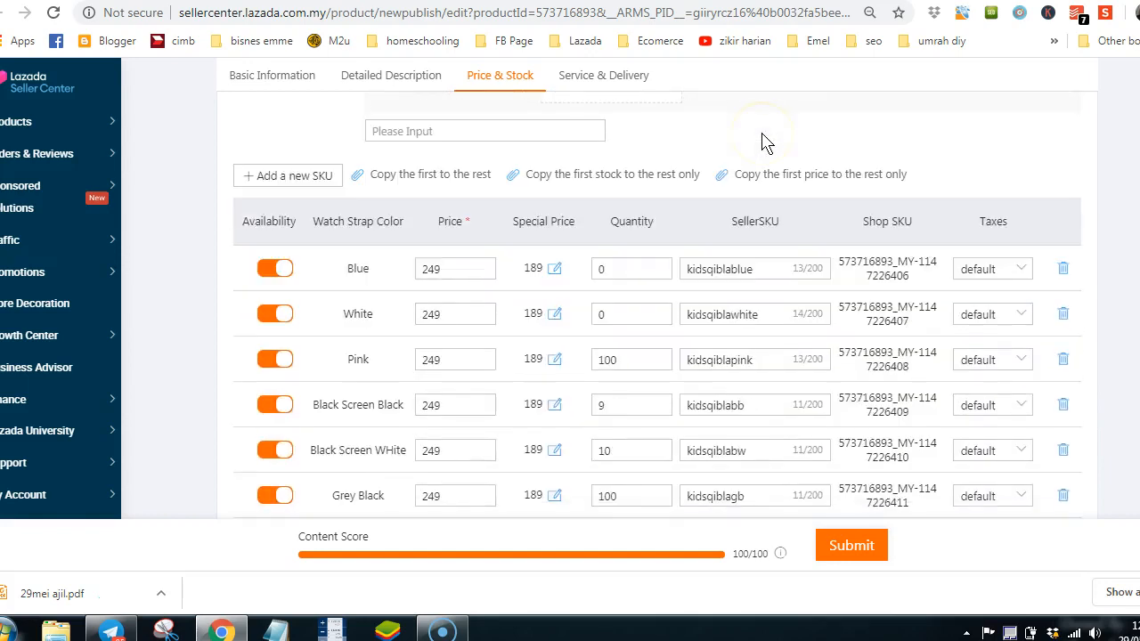
scroll(766, 143, "down", 1)
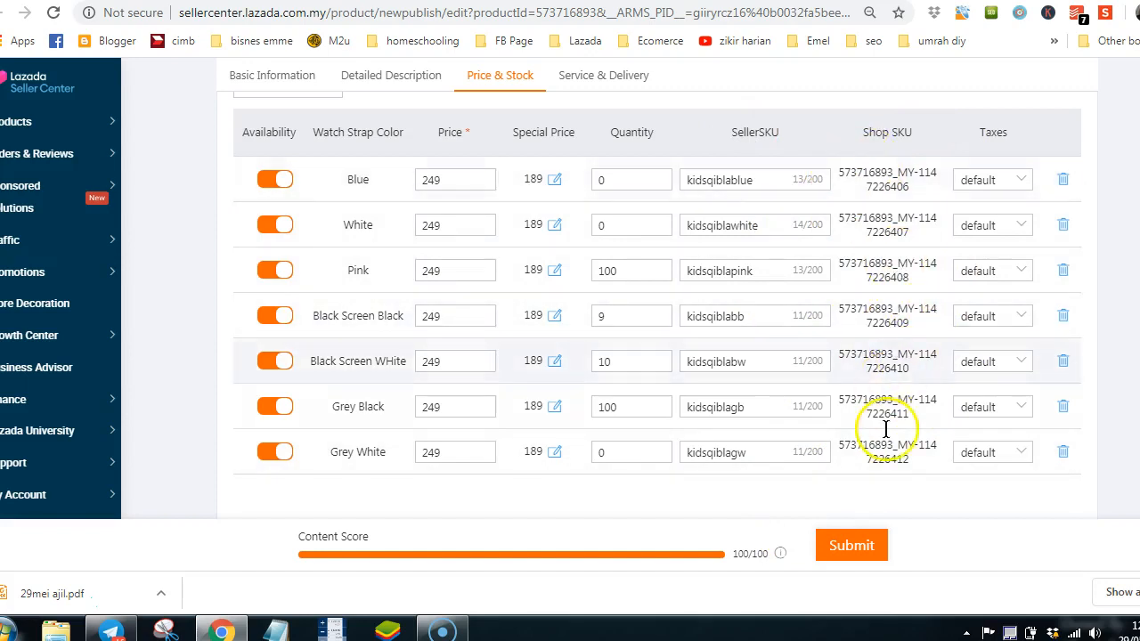
scroll(919, 313, "down", 4)
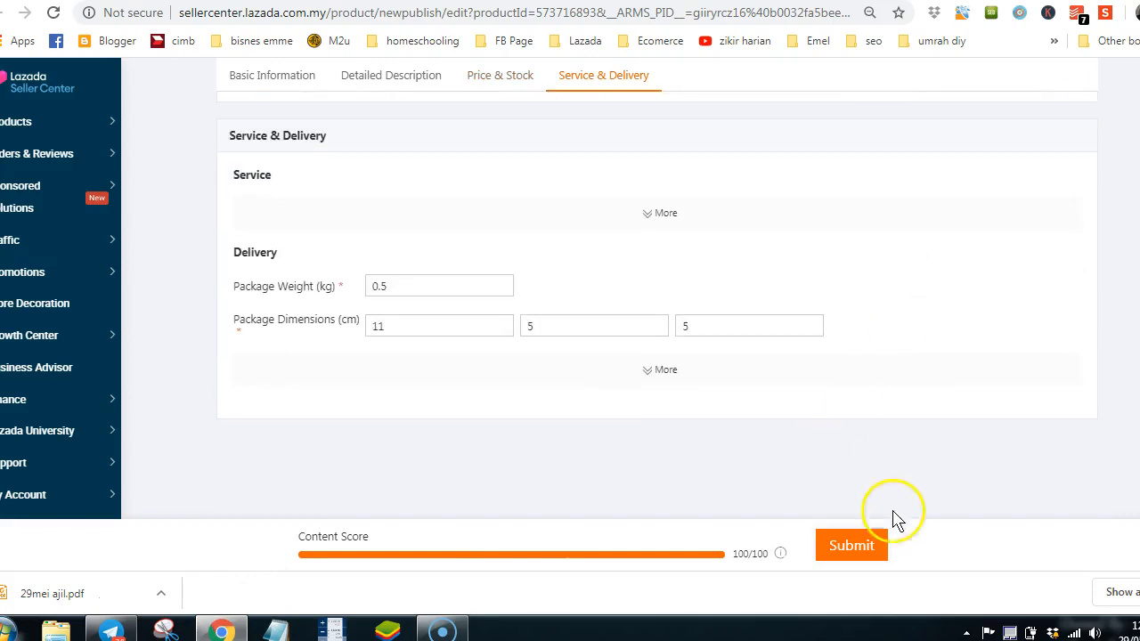
Submit the kids' watch listing and open the live store page of the kidsqiblagb product from the product list
left_click(858, 545)
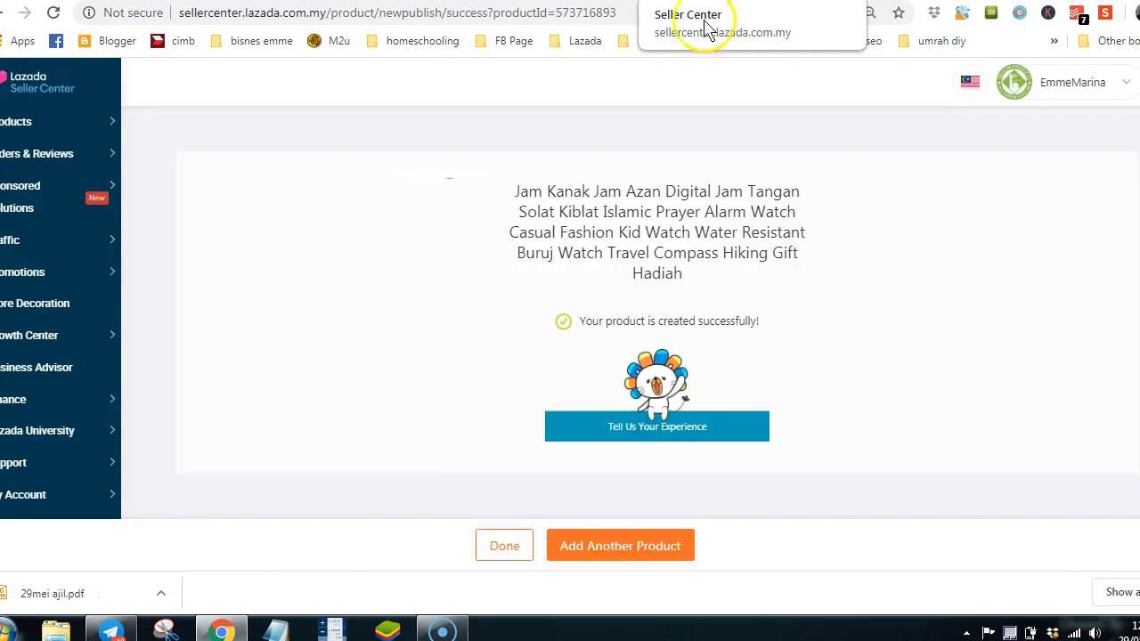
left_click(505, 546)
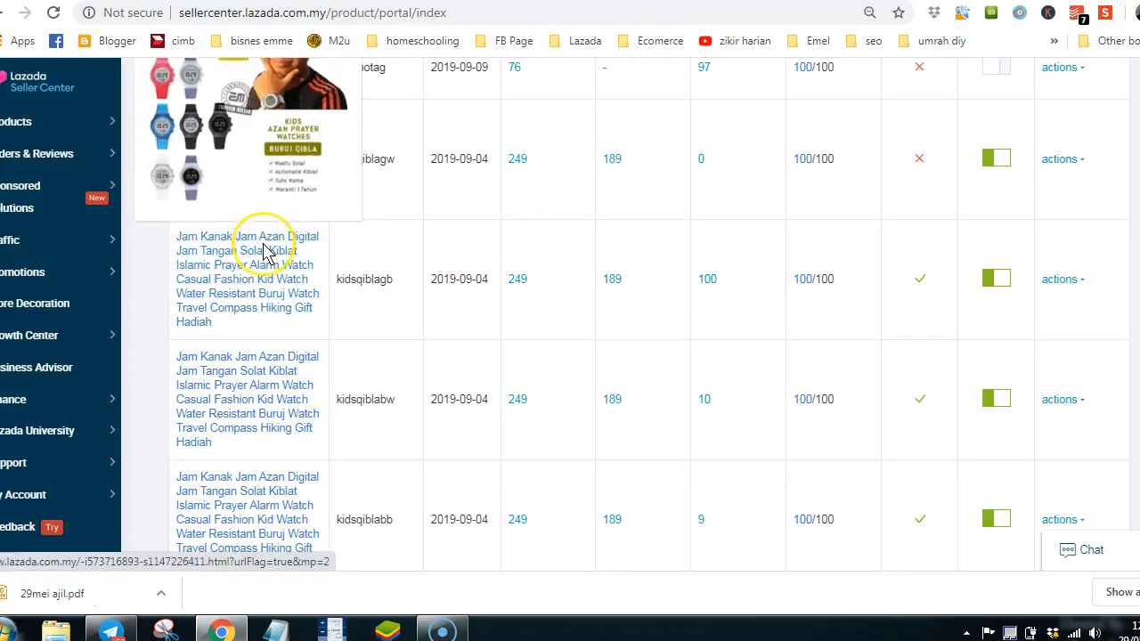
mouse_move(264, 240)
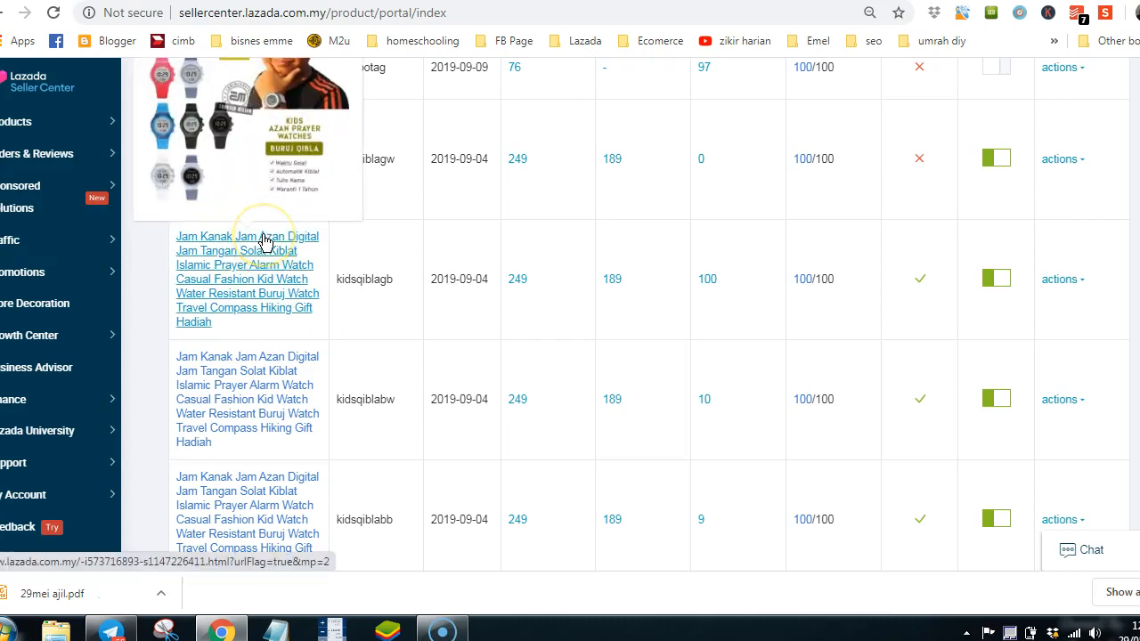
left_click(264, 239)
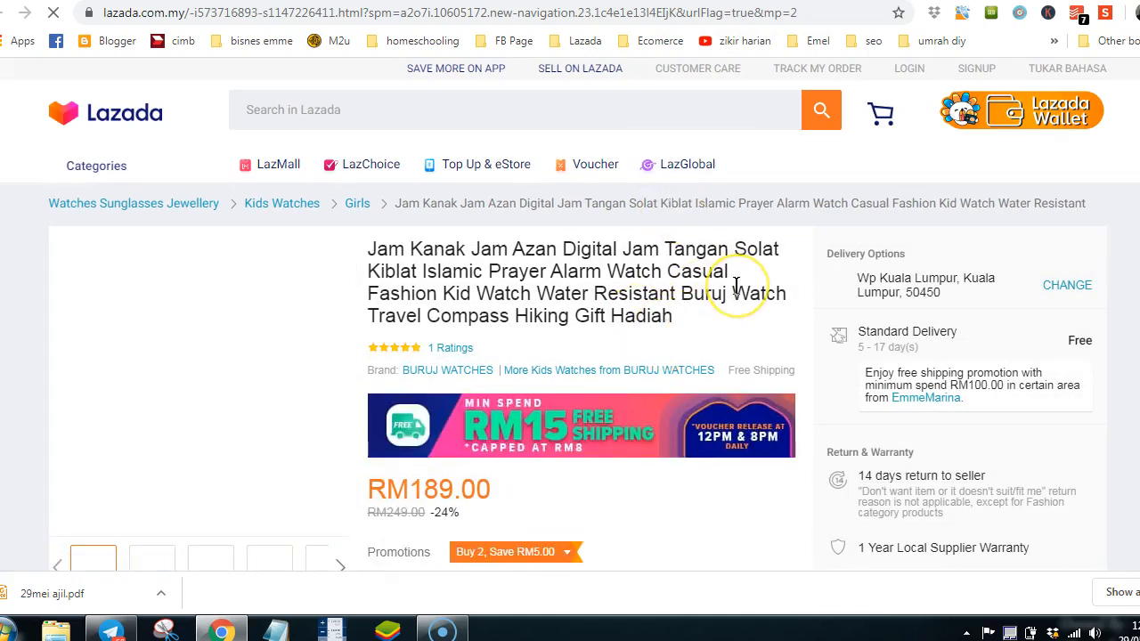
Examine the live watch page's price, promotion, Watch Strap Color options and enlarged gallery images
scroll(735, 285, "down", 1)
scroll(736, 285, "down", 1)
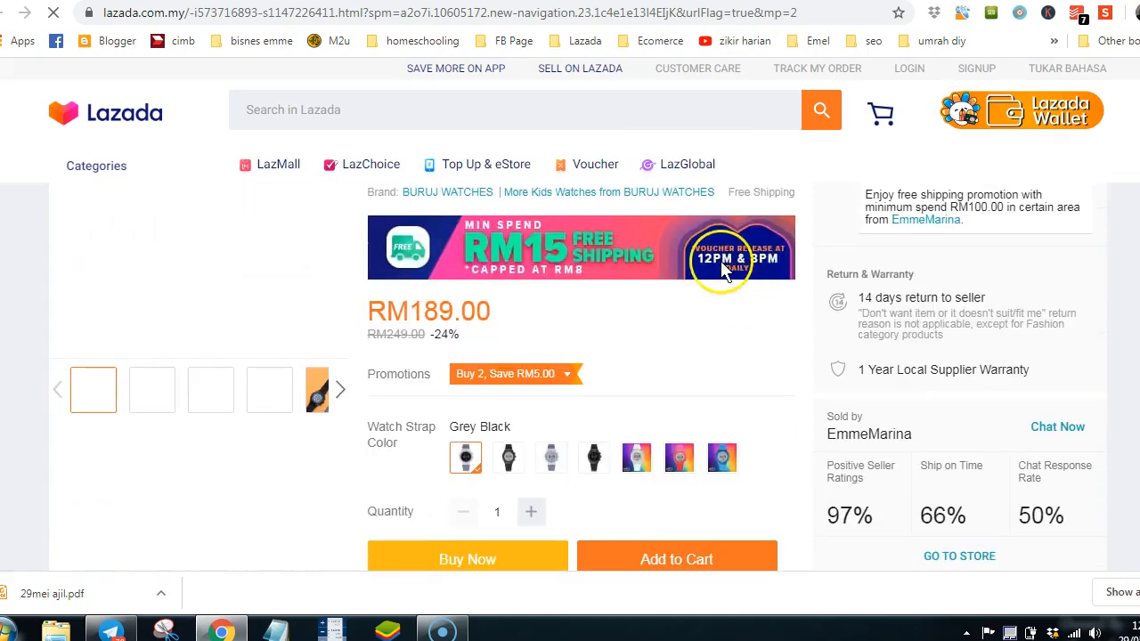
left_click(477, 460)
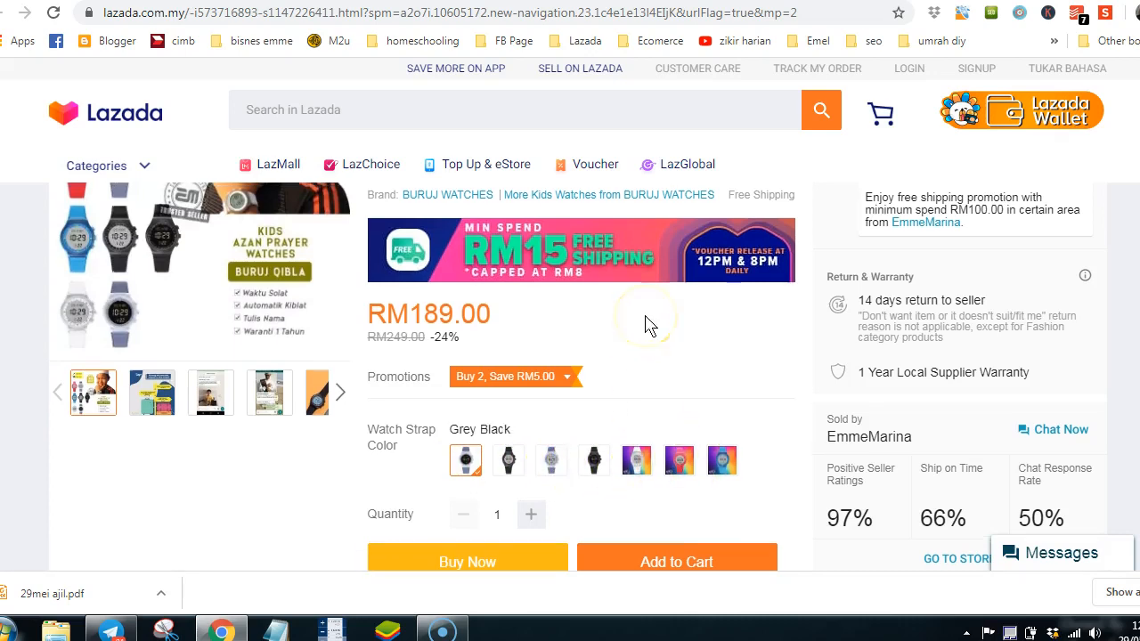
scroll(647, 321, "up", 1)
scroll(646, 325, "up", 1)
mouse_move(279, 332)
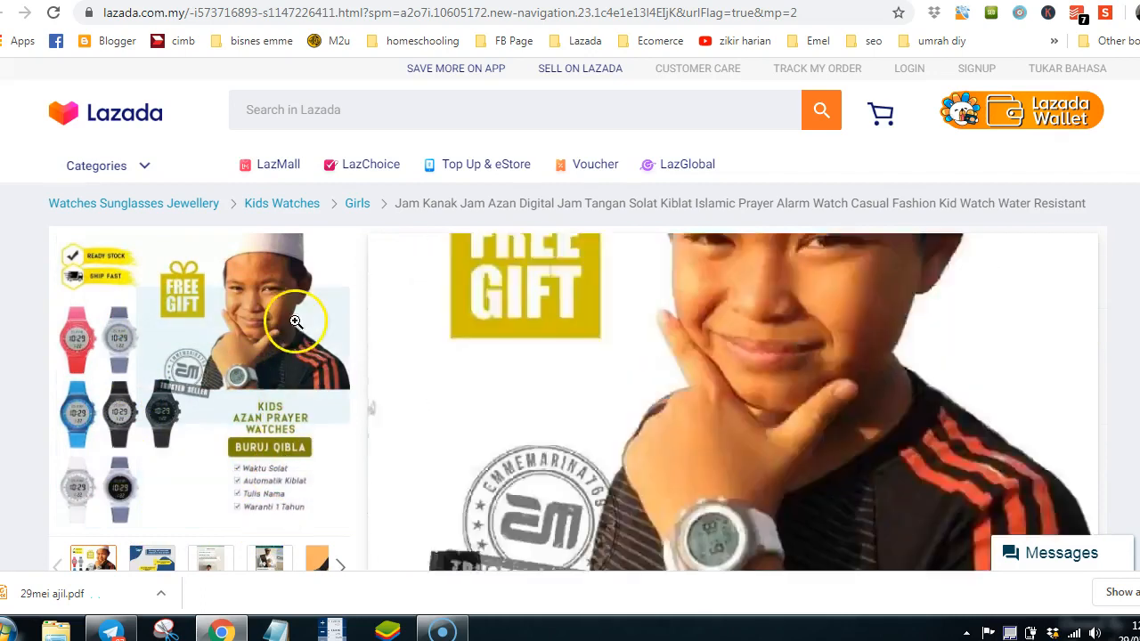
scroll(196, 473, "down", 1)
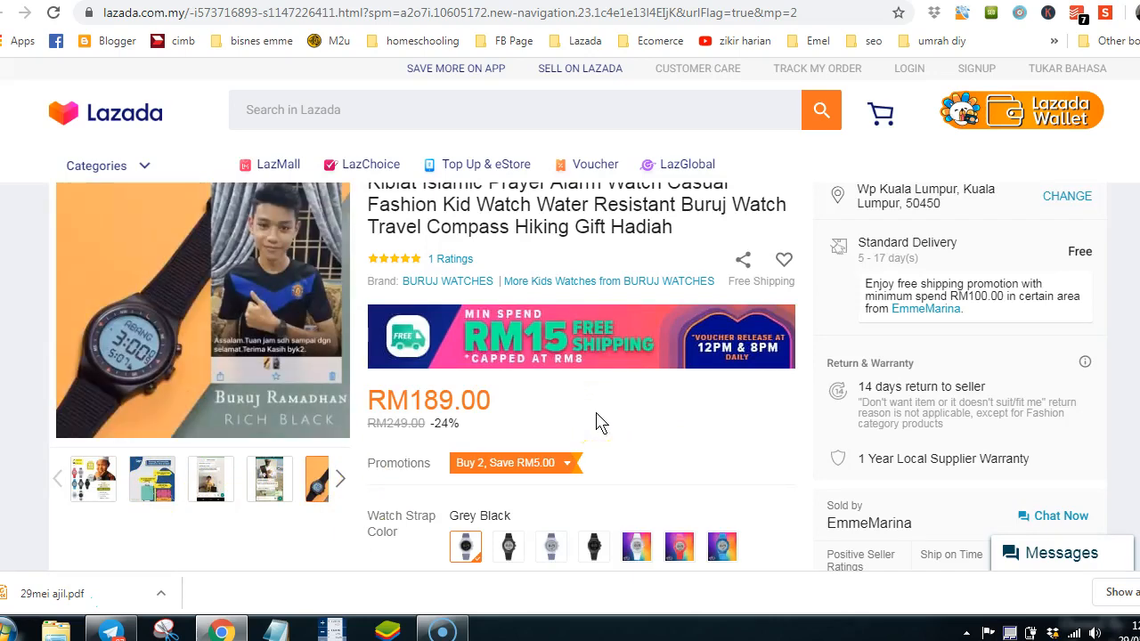
Read the watch's function list and package contents in the product description on the live page
scroll(597, 423, "down", 8)
scroll(600, 427, "down", 6)
scroll(578, 347, "down", 6)
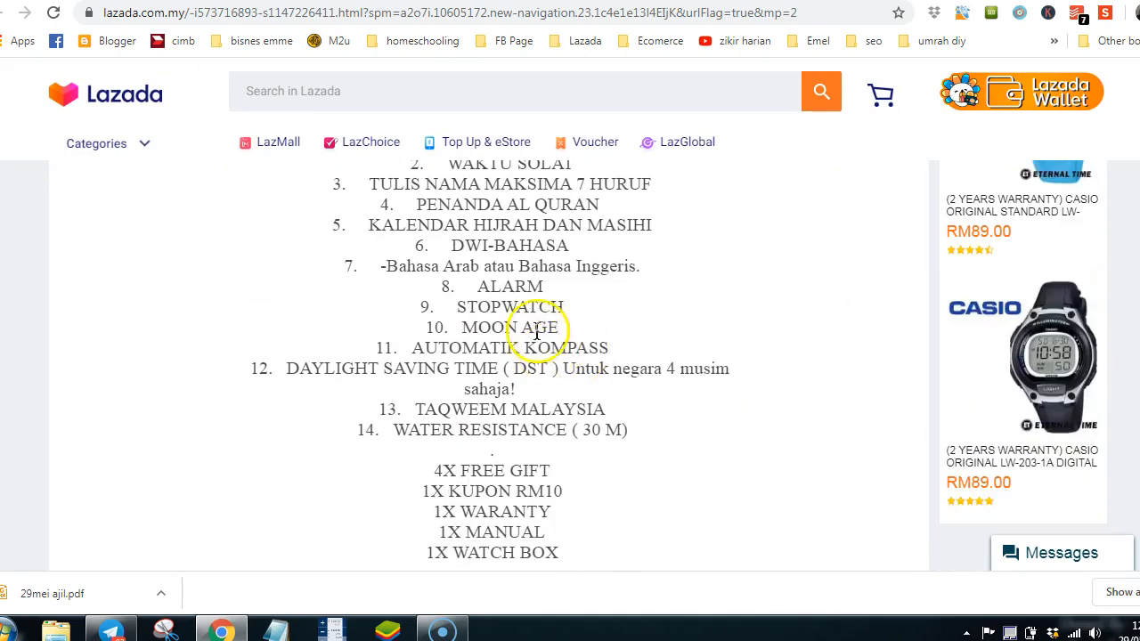
right_click(534, 313)
left_click(525, 317)
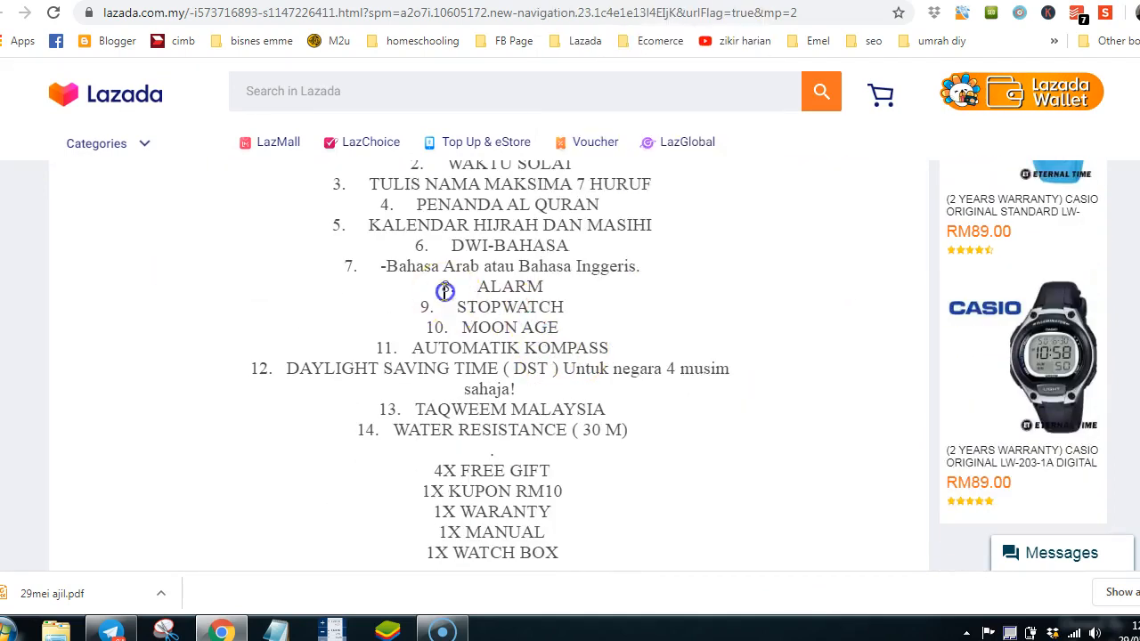
left_click_drag(445, 290, 572, 312)
right_click(513, 268)
left_click(471, 234)
left_click(470, 235)
scroll(470, 235, "down", 5)
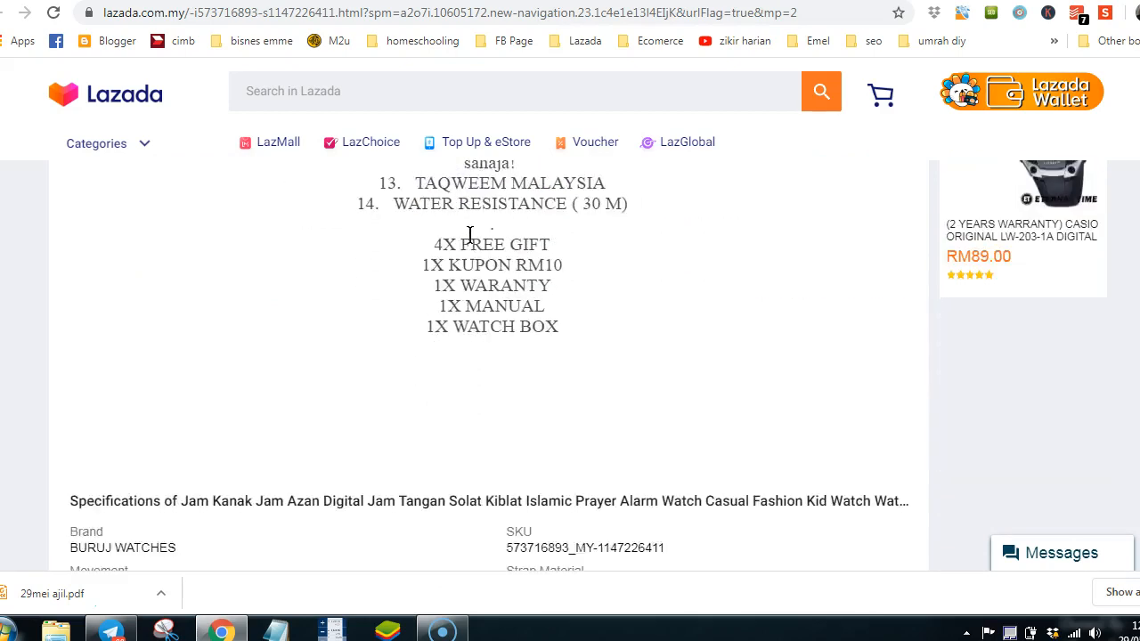
Examine the watch's specifications table, from brand, movement and dial size to strap material and warranty
scroll(470, 234, "down", 1)
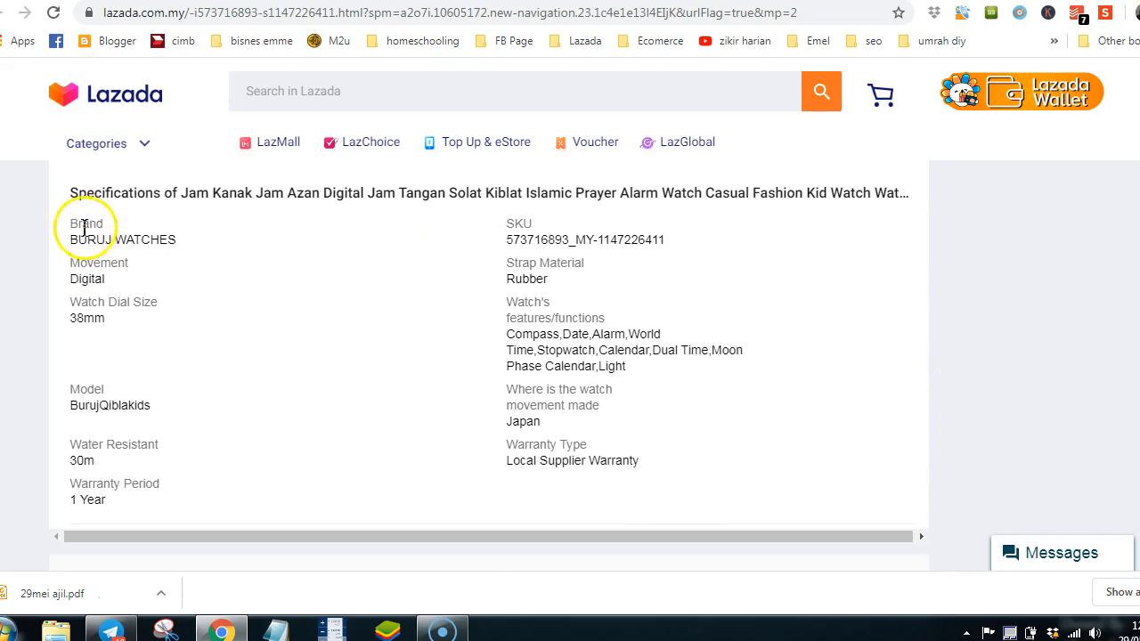
left_click_drag(71, 222, 267, 506)
left_click(647, 417)
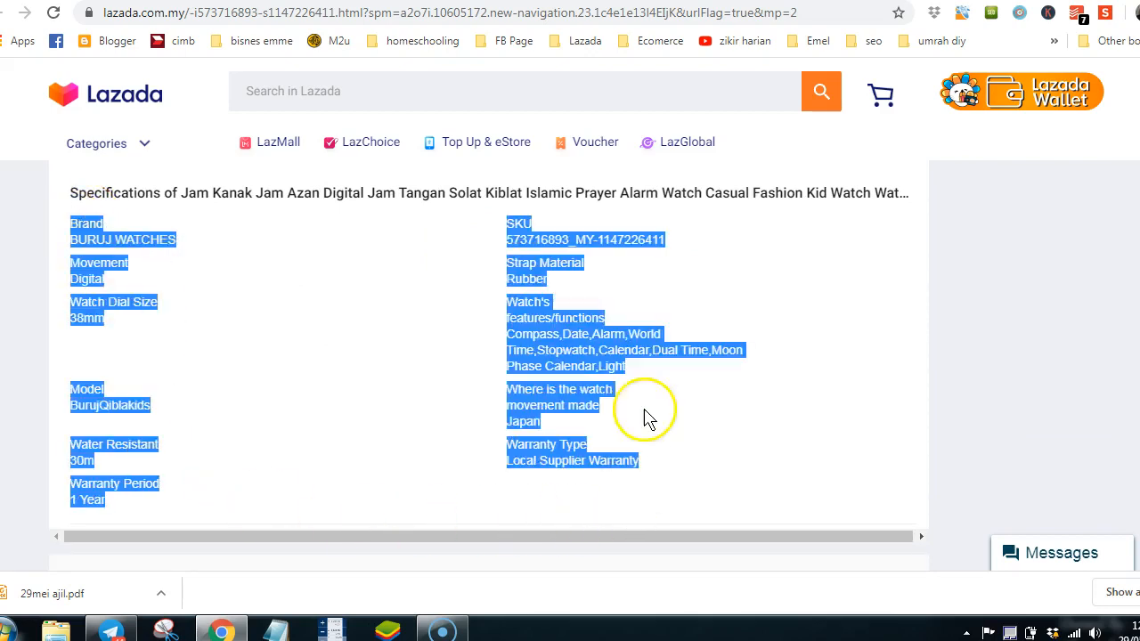
scroll(647, 418, "up", 3)
scroll(648, 417, "down", 2)
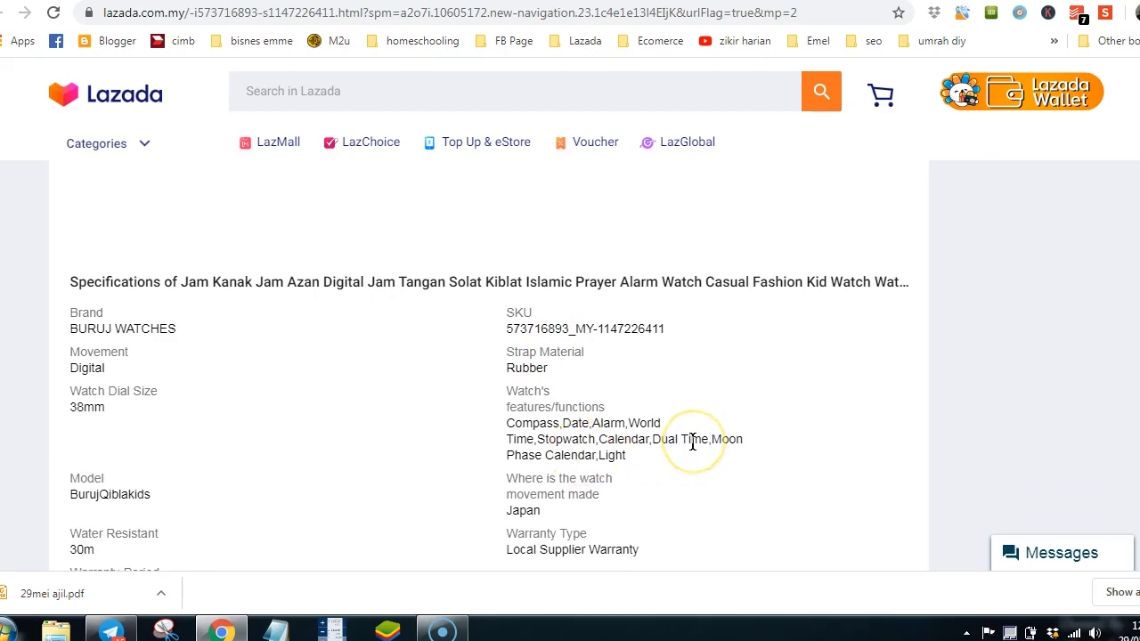
Review the ratings, description images, customer reviews and questions sections, and return to the start of the watch page
scroll(657, 419, "down", 4)
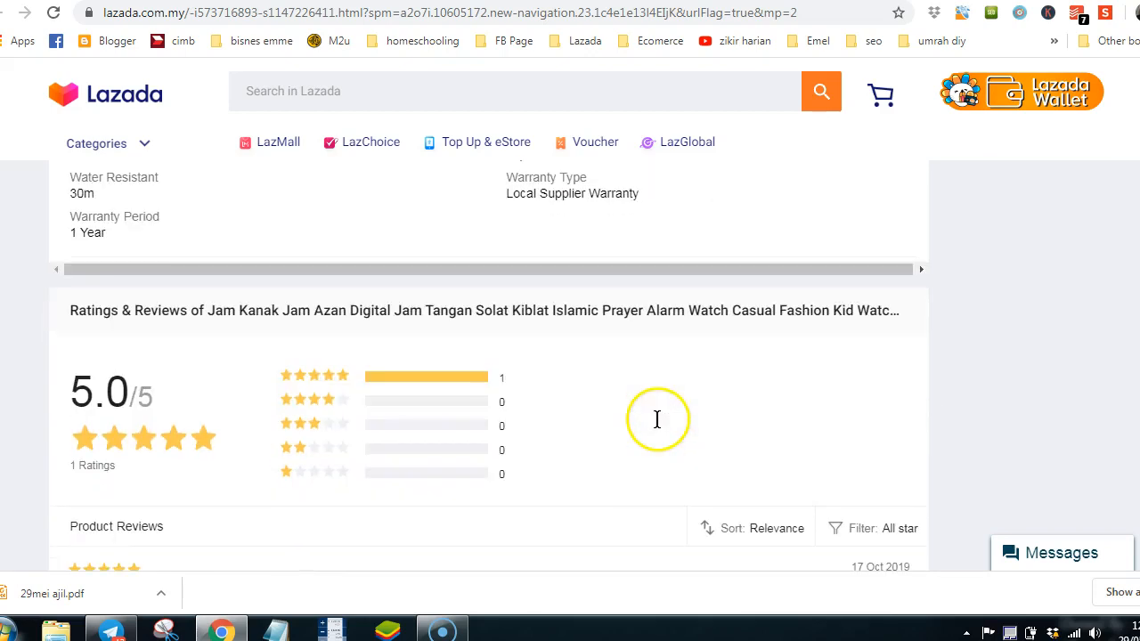
scroll(657, 426, "up", 5)
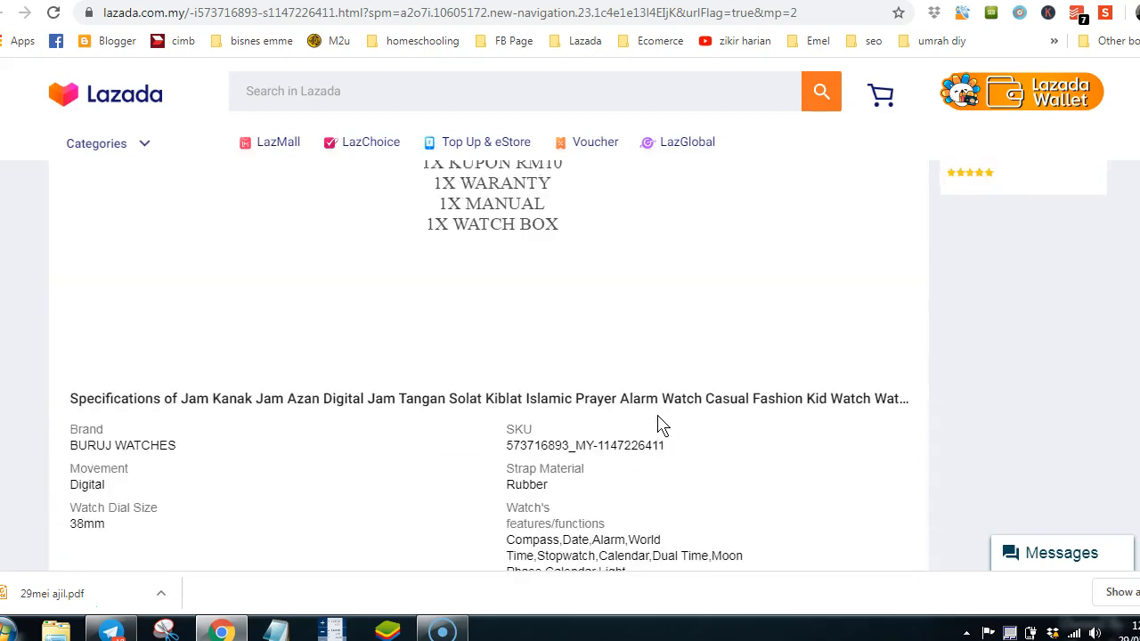
scroll(661, 425, "up", 10)
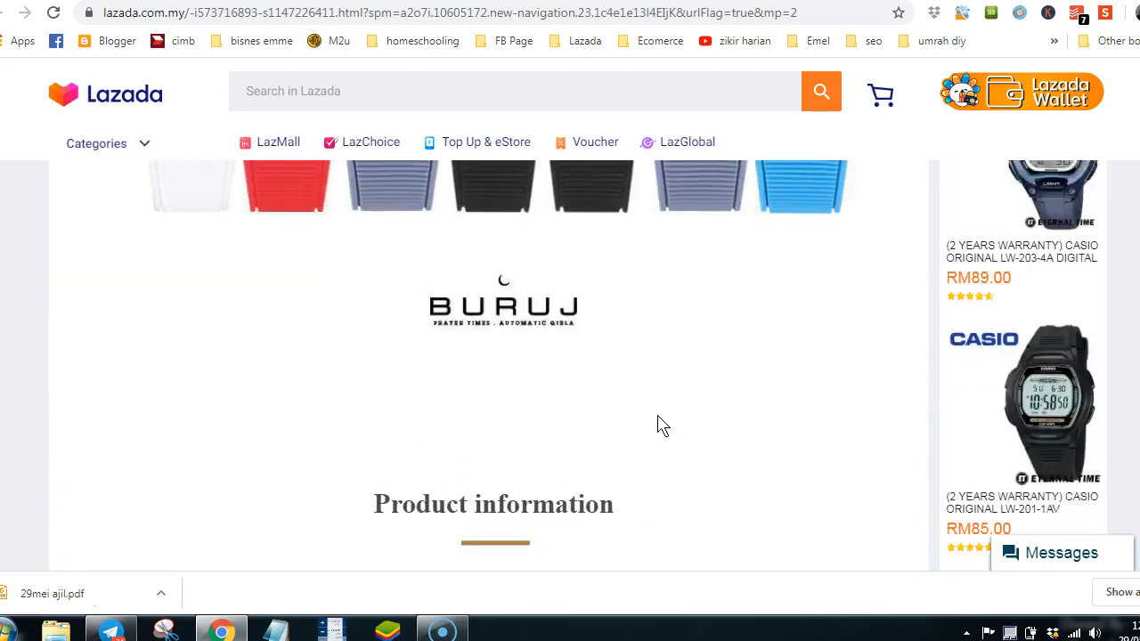
scroll(660, 425, "down", 10)
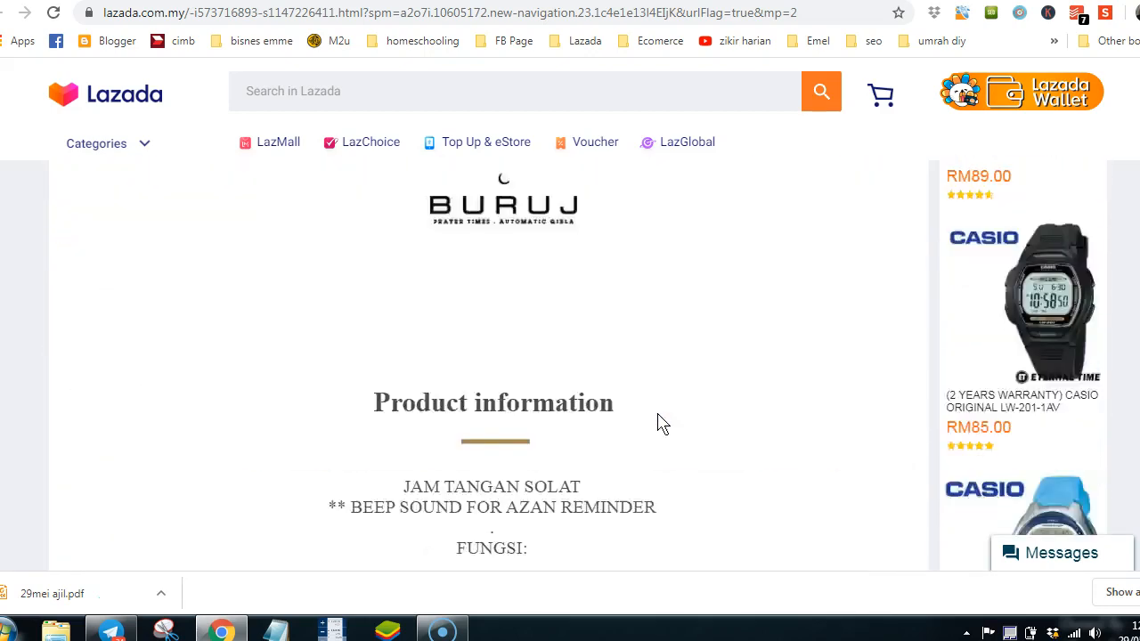
scroll(657, 415, "down", 5)
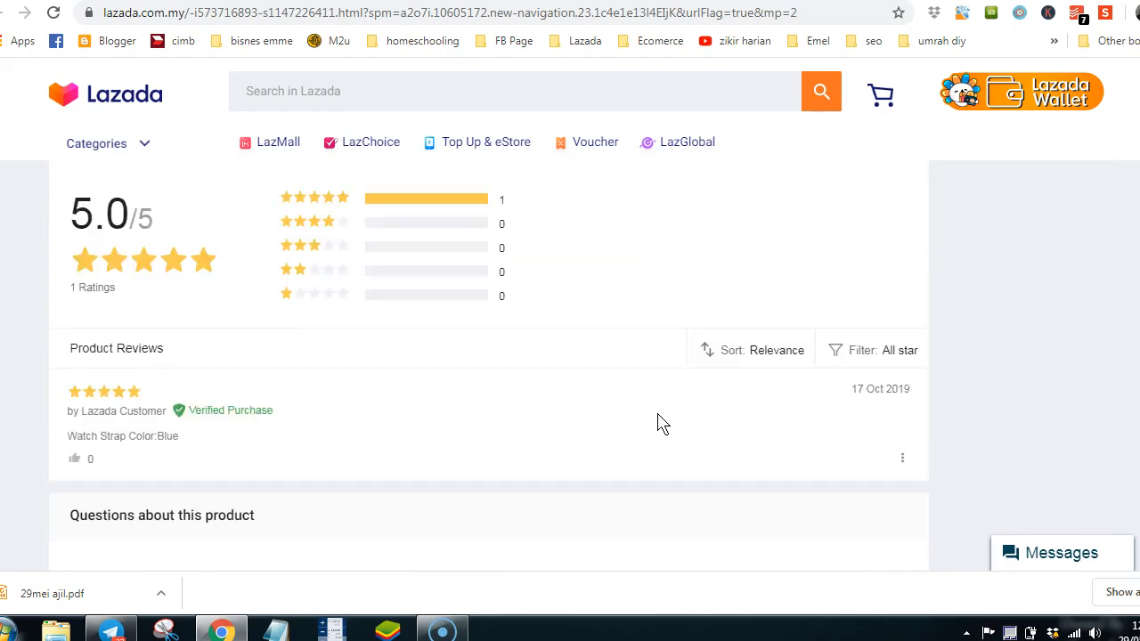
scroll(661, 425, "down", 5)
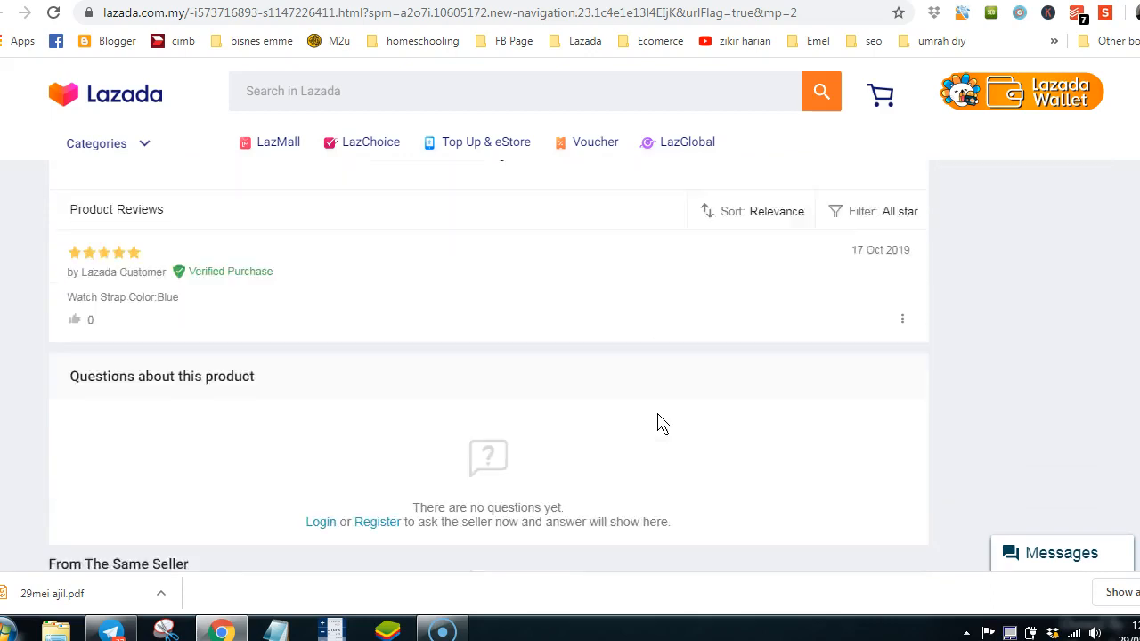
scroll(661, 425, "up", 8)
scroll(659, 420, "up", 15)
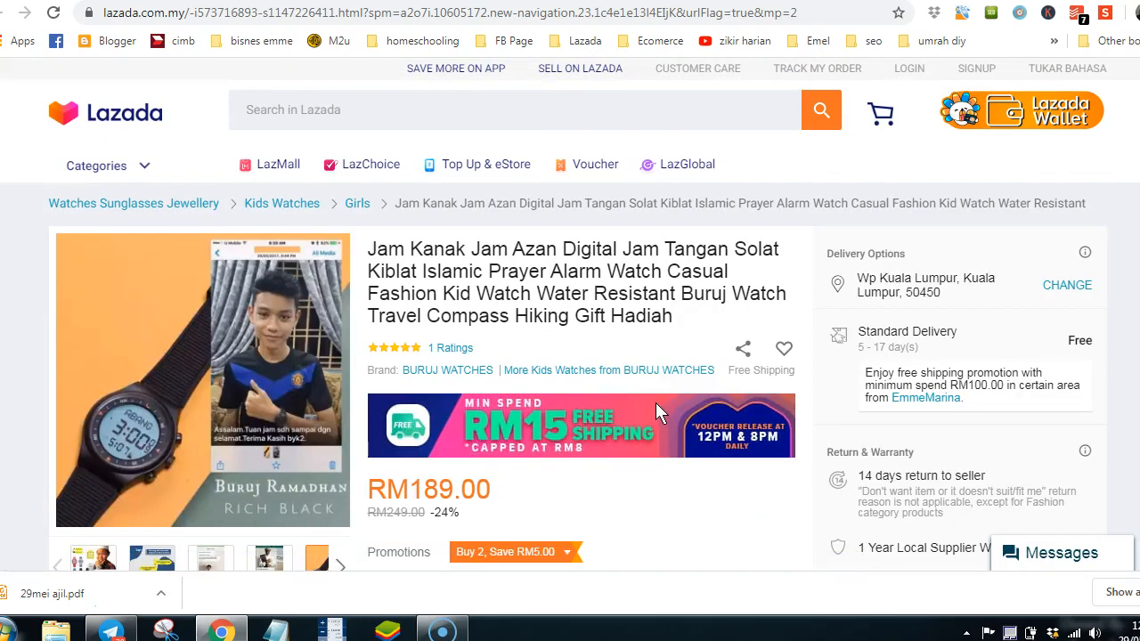
Return to the Seller Center Product Overview and show the first page of all products with the Al Quran A6 entry
left_click(562, 0)
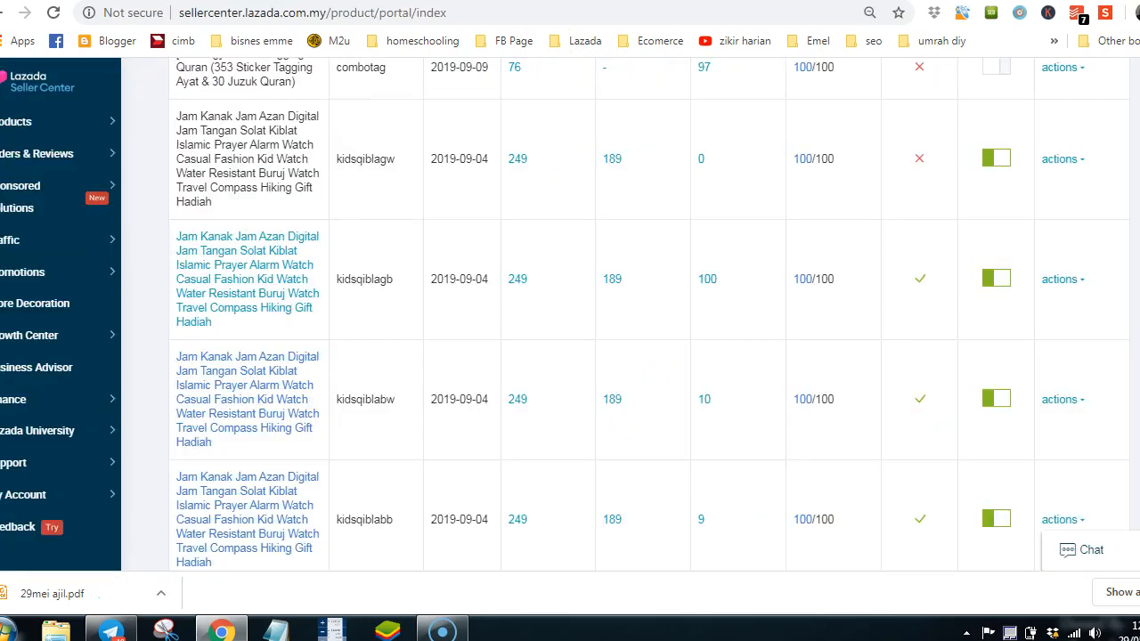
scroll(588, 189, "up", 5)
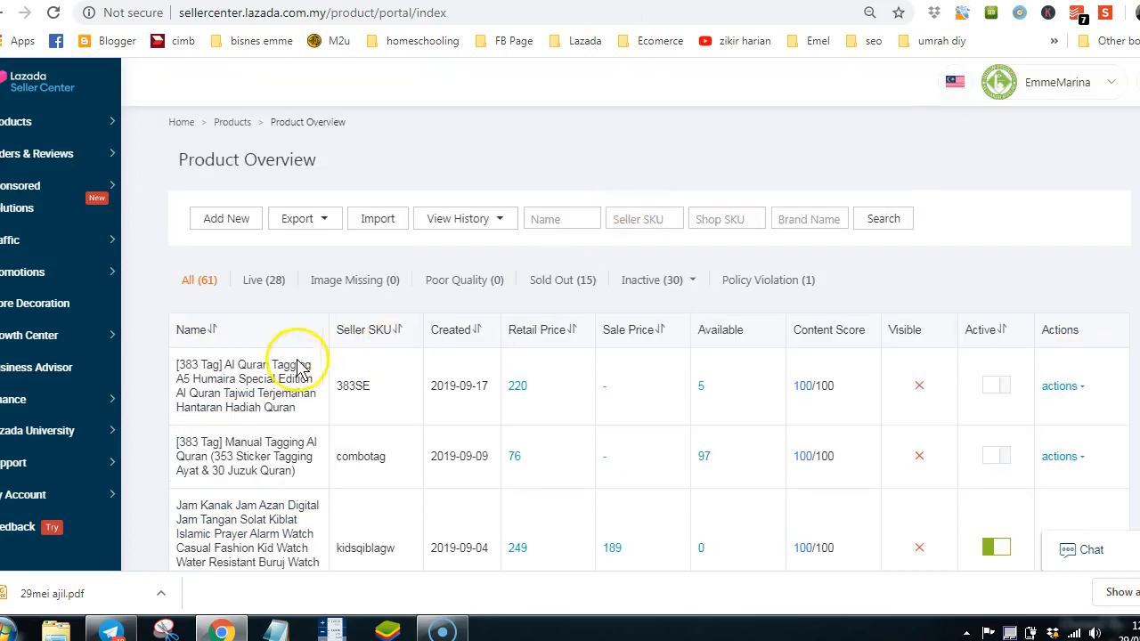
left_click(201, 282)
left_click(366, 0)
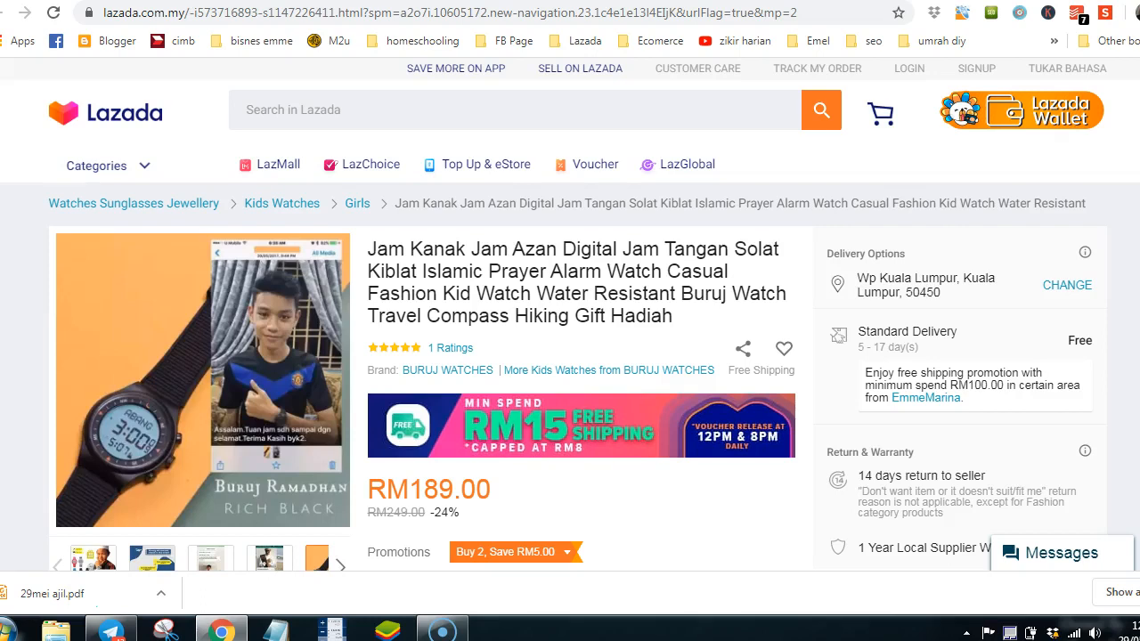
left_click(294, 0)
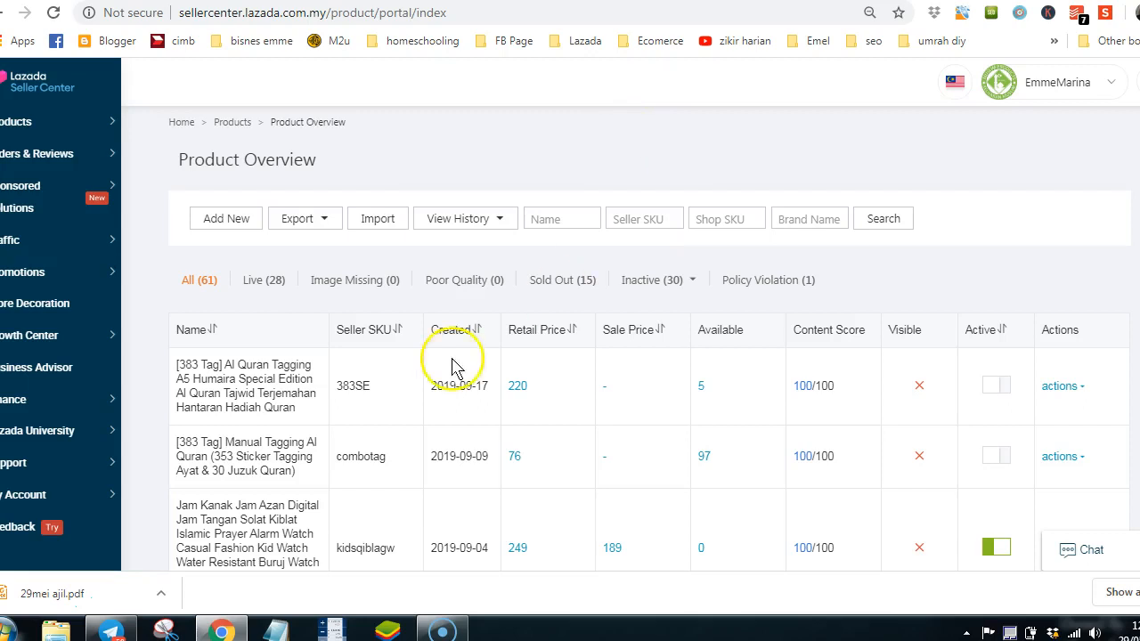
scroll(456, 348, "down", 8)
left_click(260, 485)
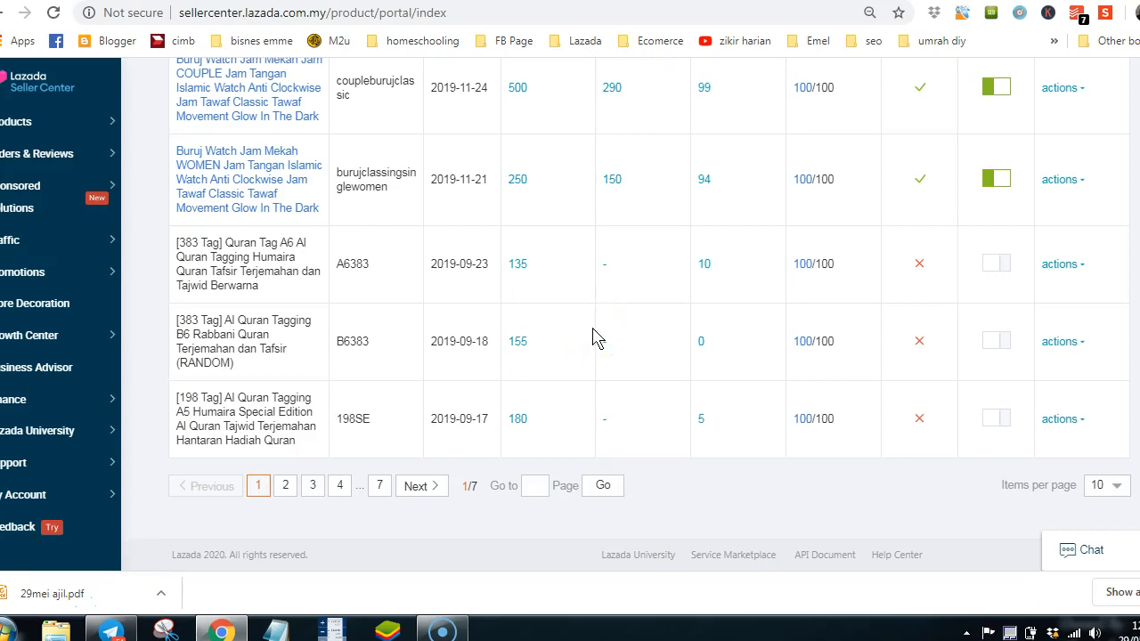
scroll(597, 337, "up", 10)
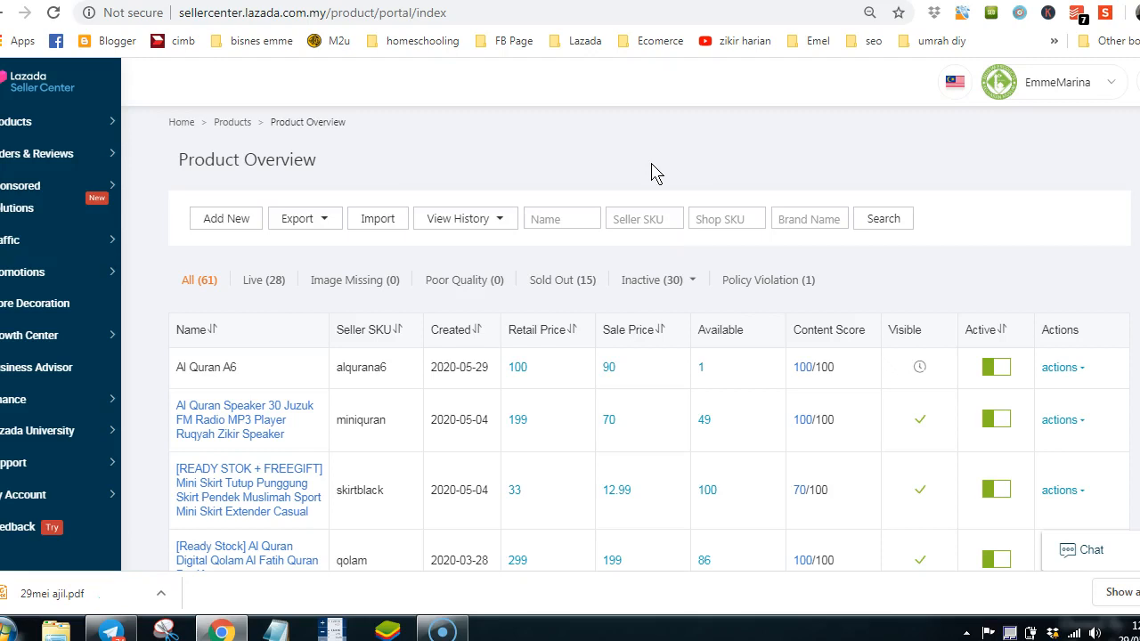
Look over the product list from Al Quran A6 down, including the image preview of the Buruj Watch Jam Mekah WOMEN listing
mouse_move(197, 370)
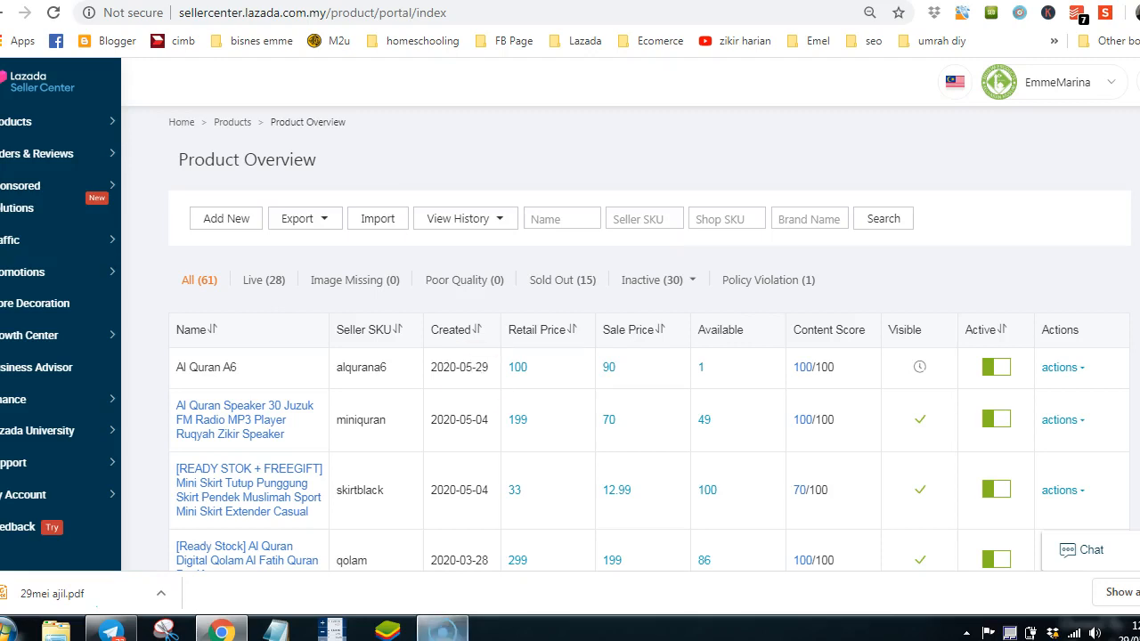
scroll(504, 314, "down", 4)
scroll(503, 312, "down", 2)
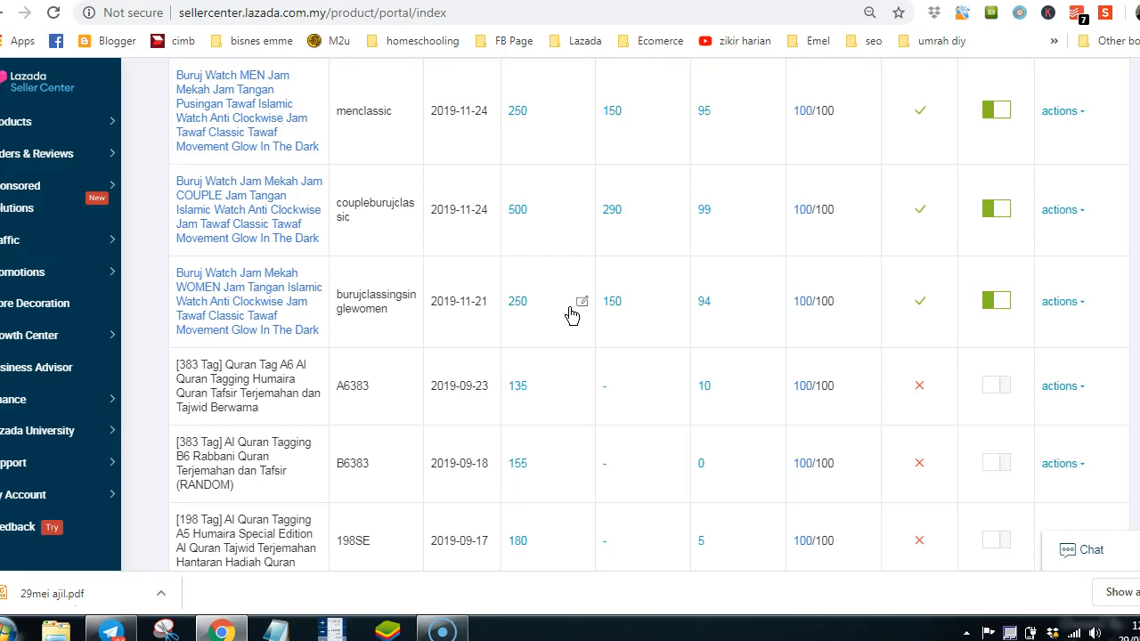
scroll(571, 316, "up", 1)
mouse_move(227, 405)
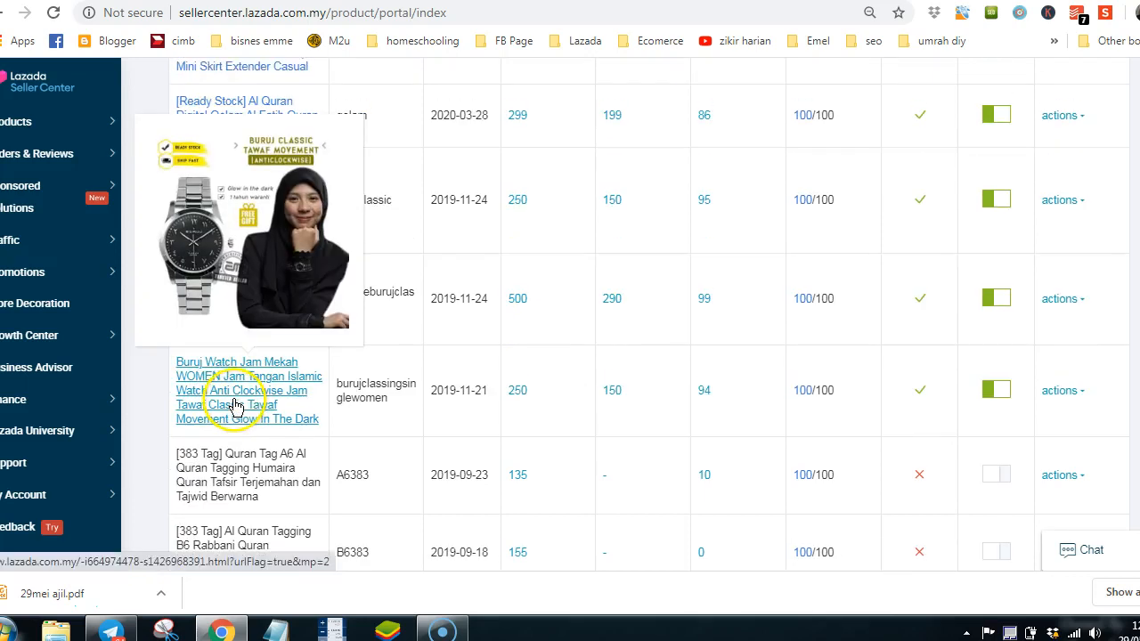
left_click(278, 377)
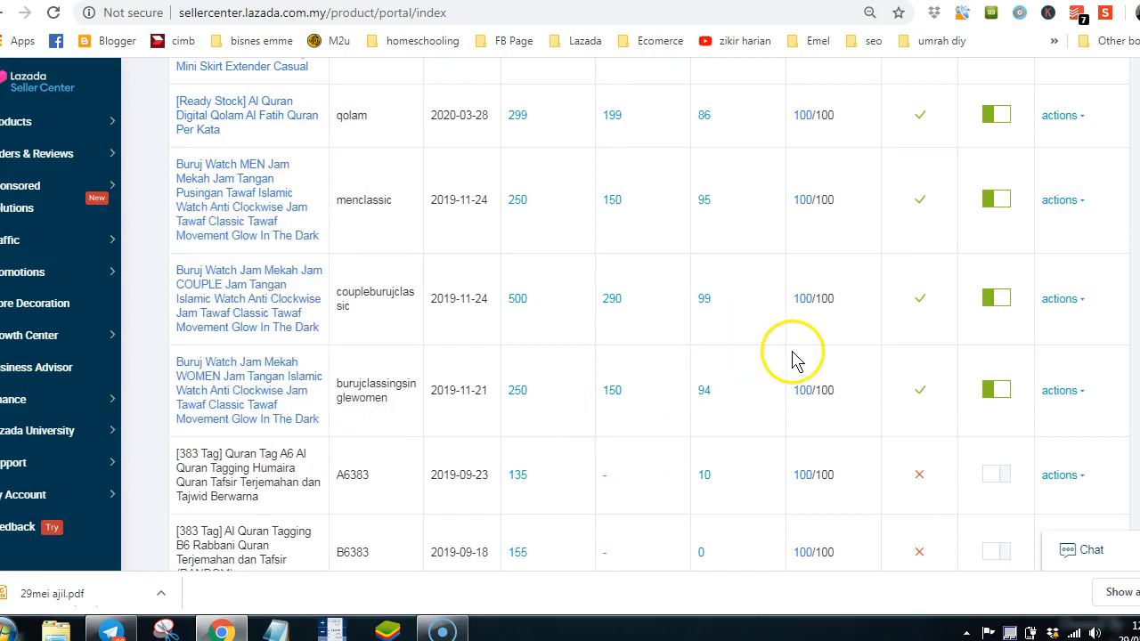
scroll(756, 341, "up", 1)
scroll(756, 347, "up", 4)
scroll(756, 348, "up", 1)
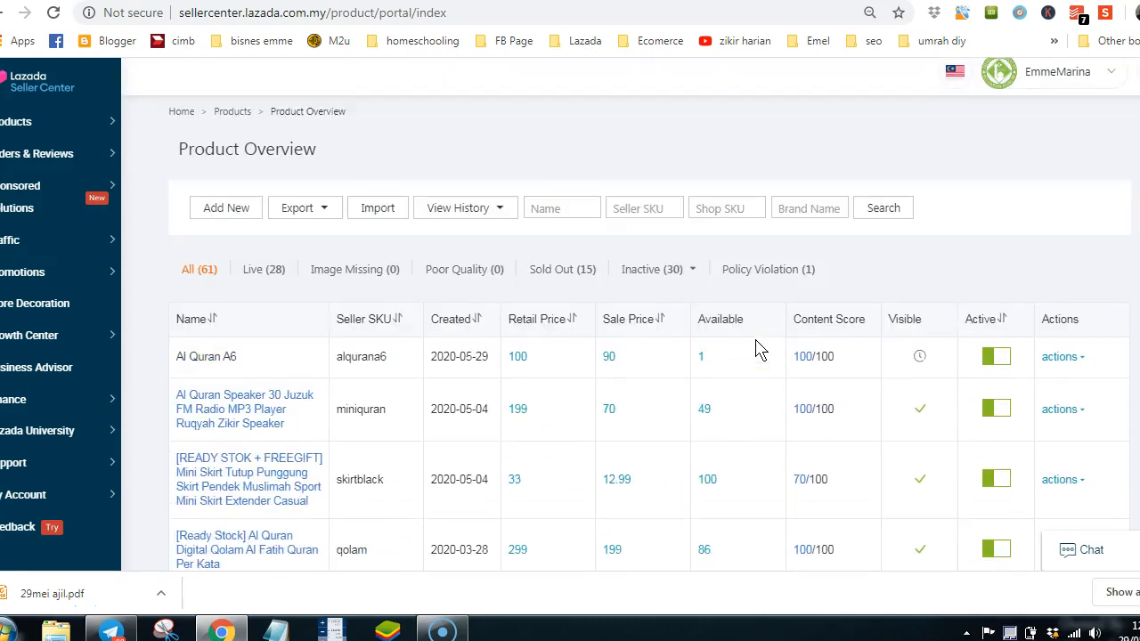